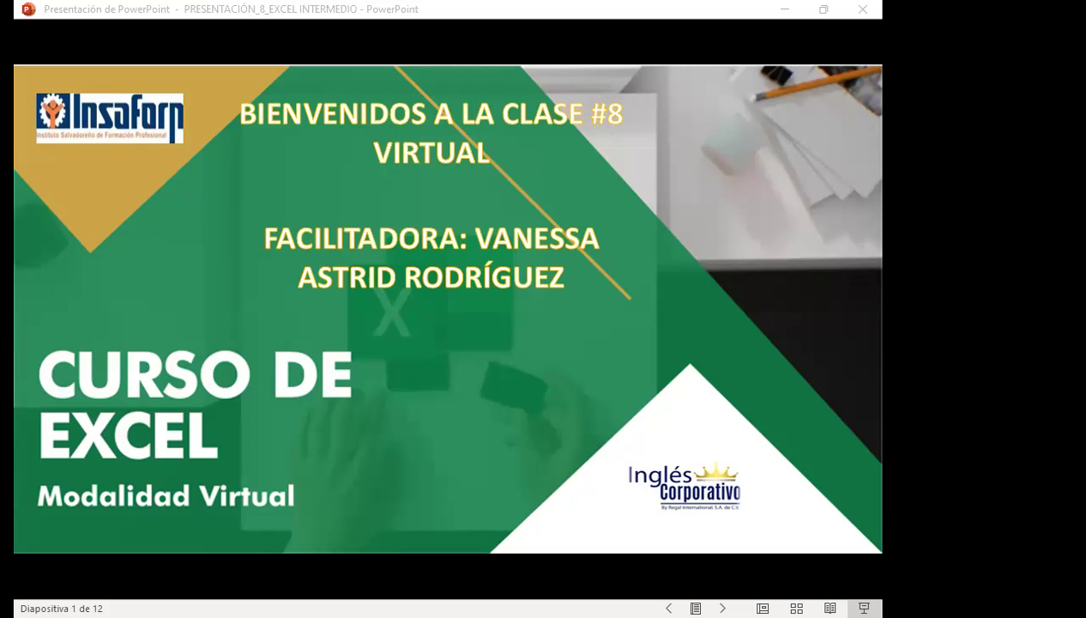
Start the slide show of the PRESENTACIÓN_8_EXCEL INTERMEDIO deck on slide 1.
left_click(441, 392)
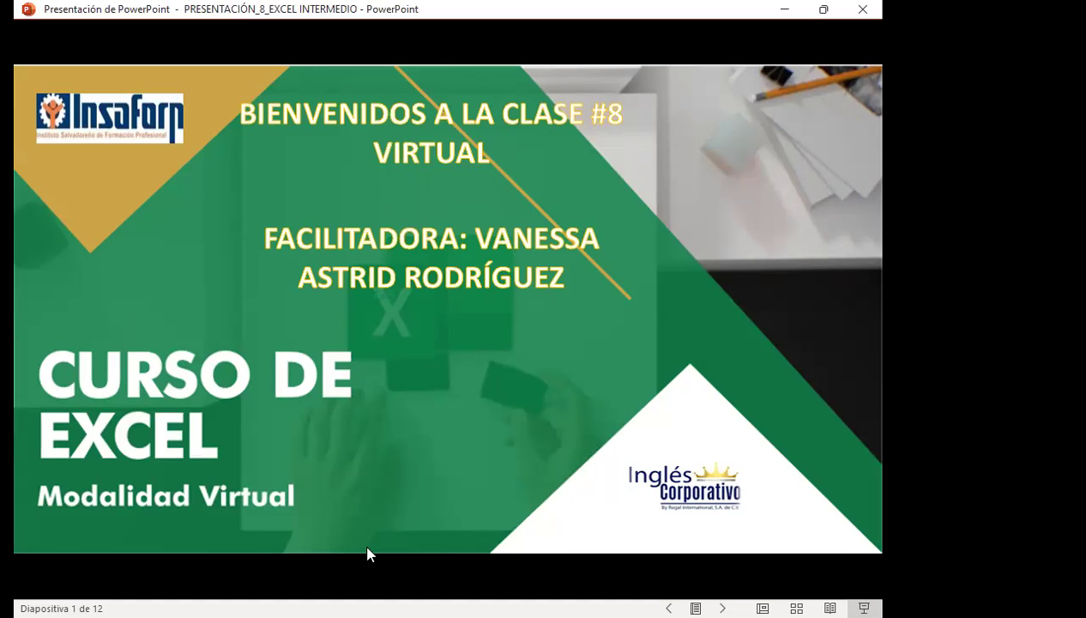
left_click(418, 385)
key("F5")
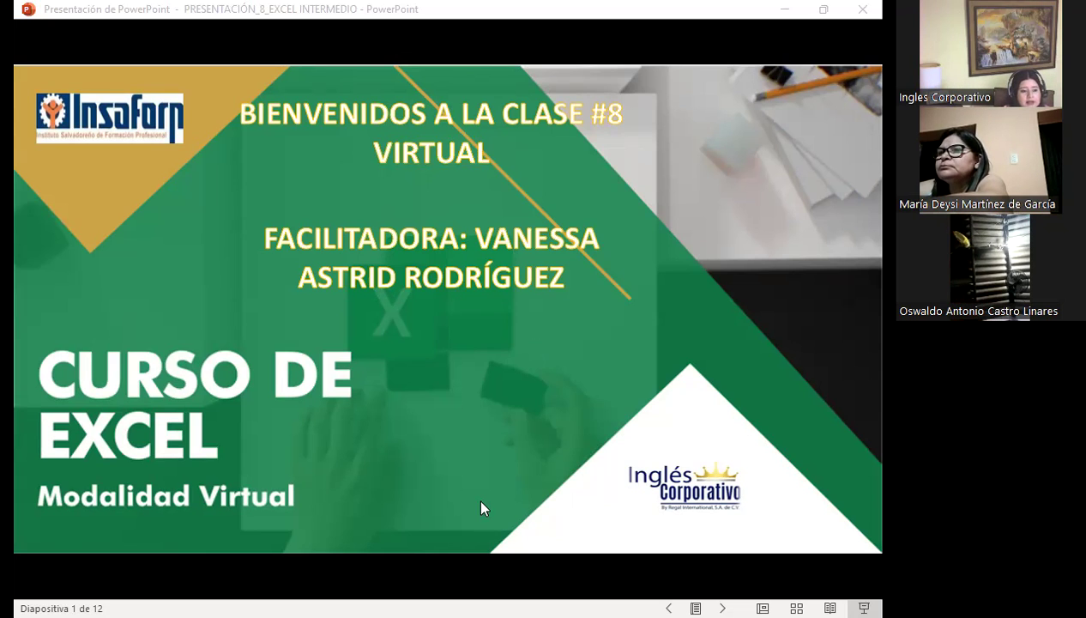
Switch from the slide show to Firefox showing the Excel Intermedio course outline.
key("alt+Tab")
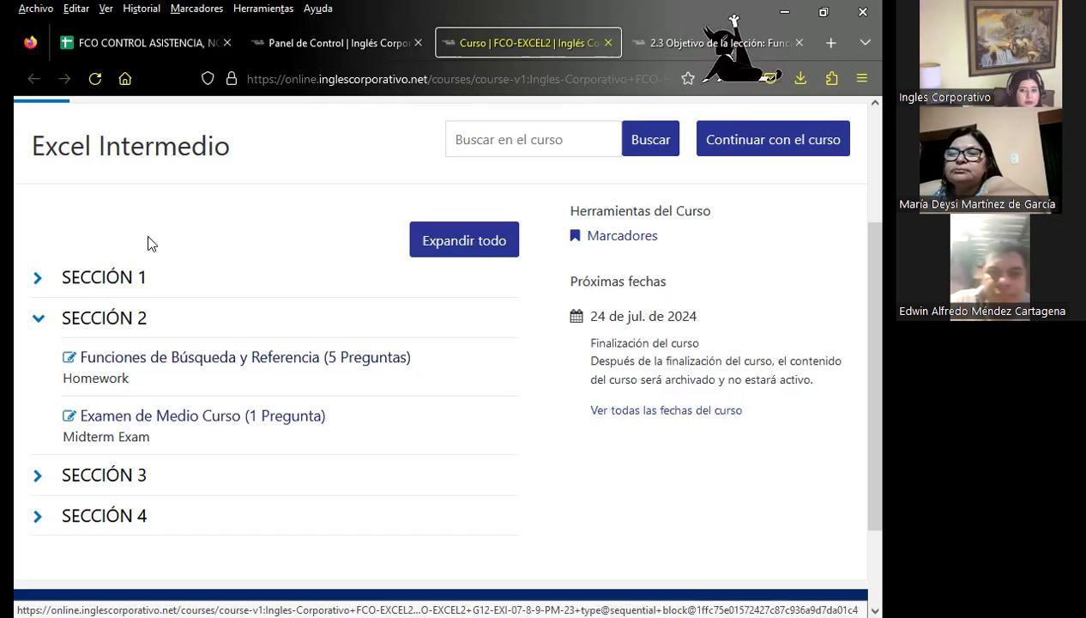
Open the '2.3 Objetivo de la lección: Función buscarH' page and view the BUSCARH syntax.
left_click(699, 47)
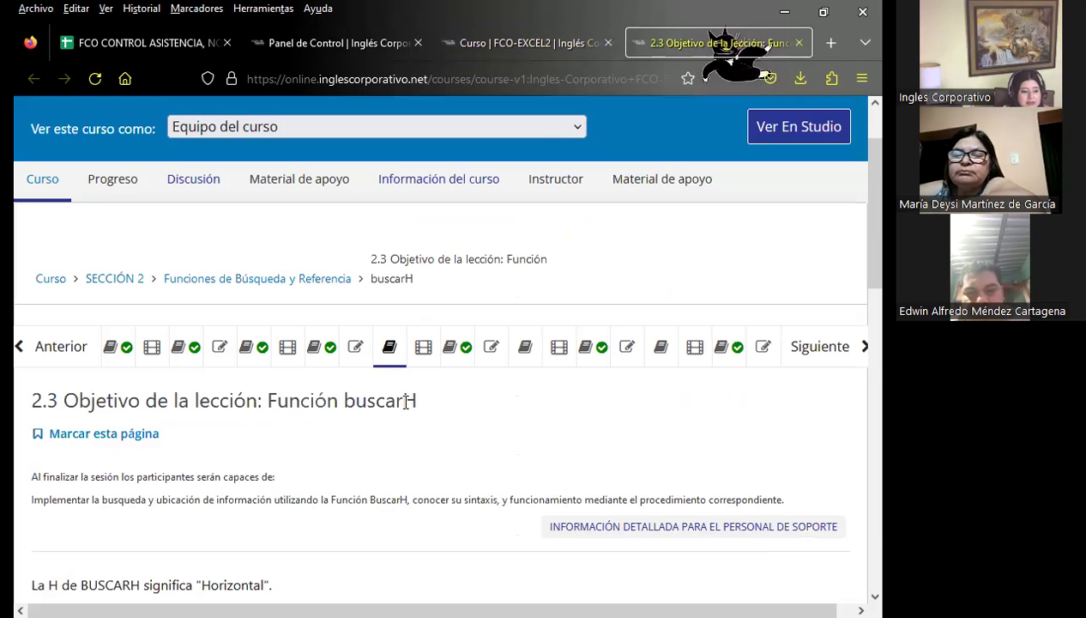
scroll(400, 398, "down", 5)
scroll(552, 464, "up", 3)
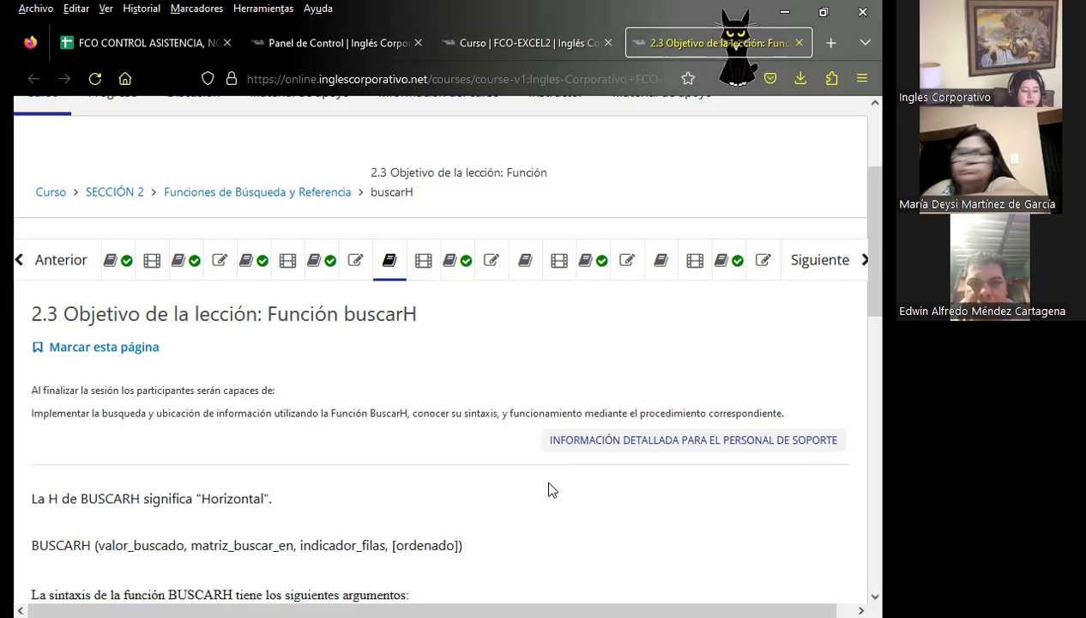
scroll(510, 448, "down", 3)
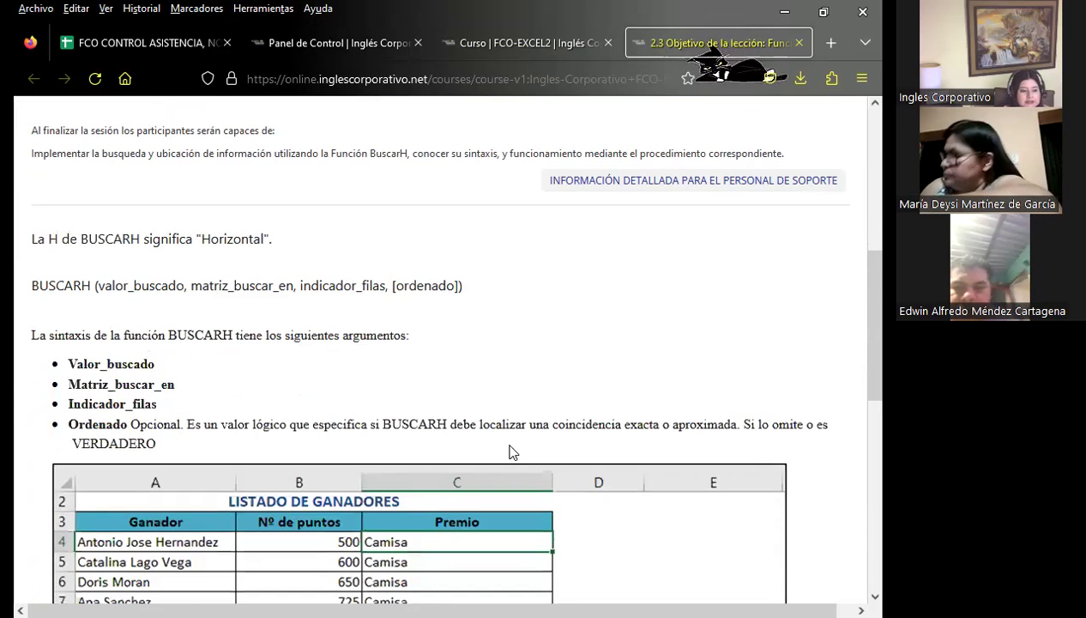
scroll(583, 440, "down", 2)
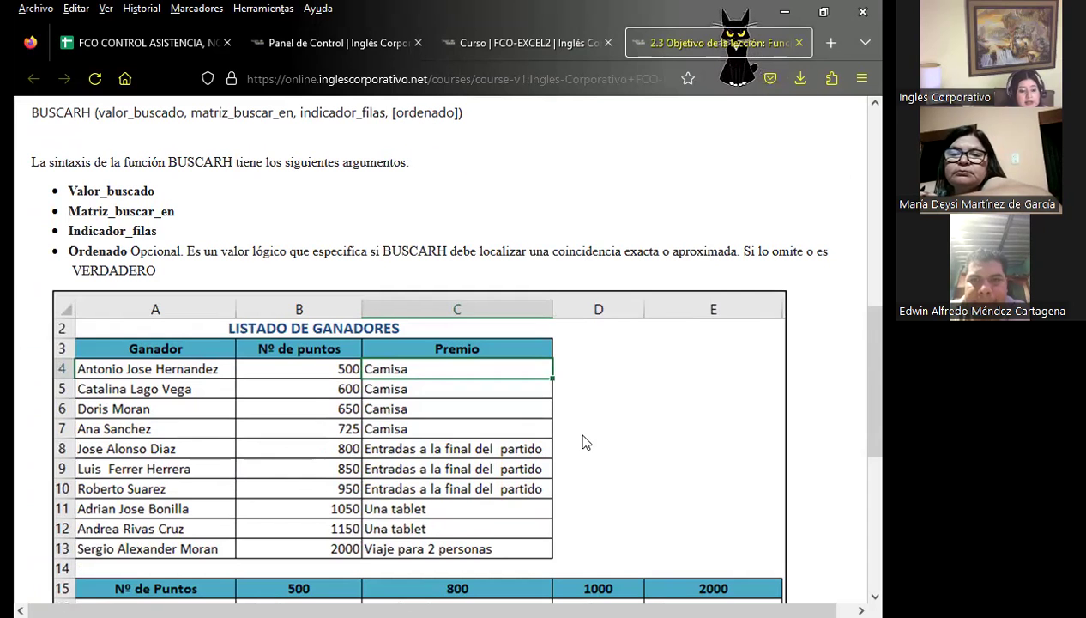
scroll(583, 438, "down", 3)
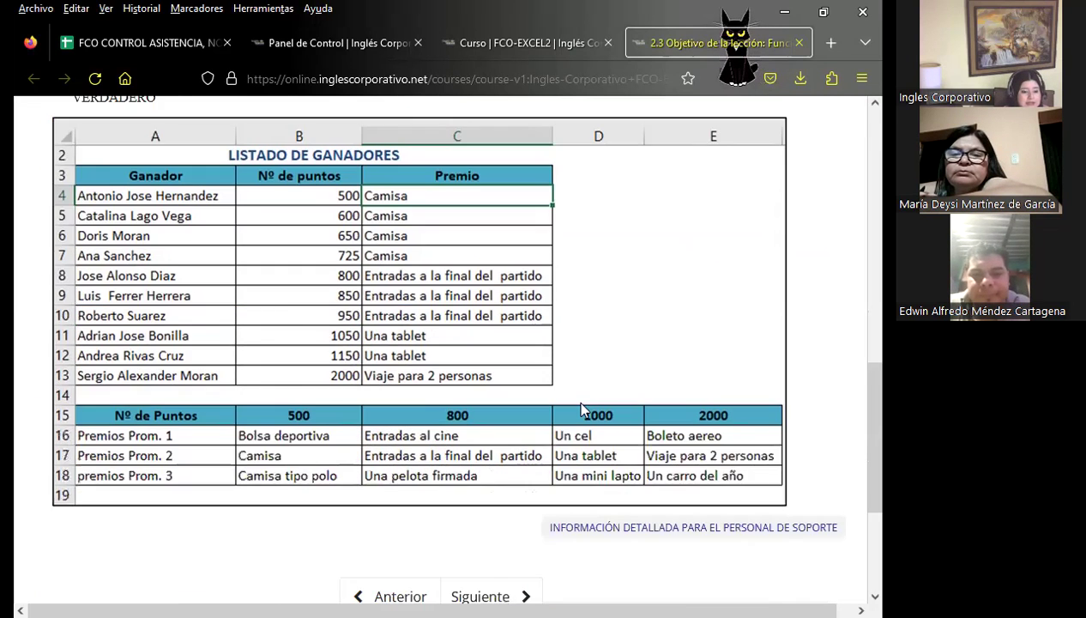
scroll(578, 400, "up", 4)
scroll(528, 388, "up", 4)
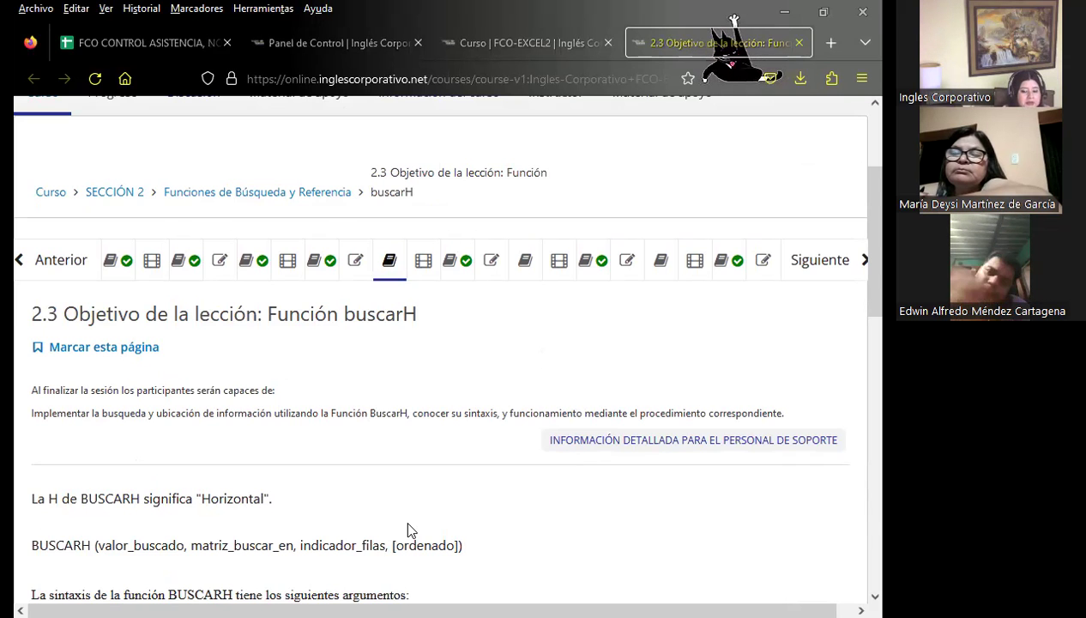
Return to the PowerPoint slide show on the class #8 title slide.
key("alt+Tab")
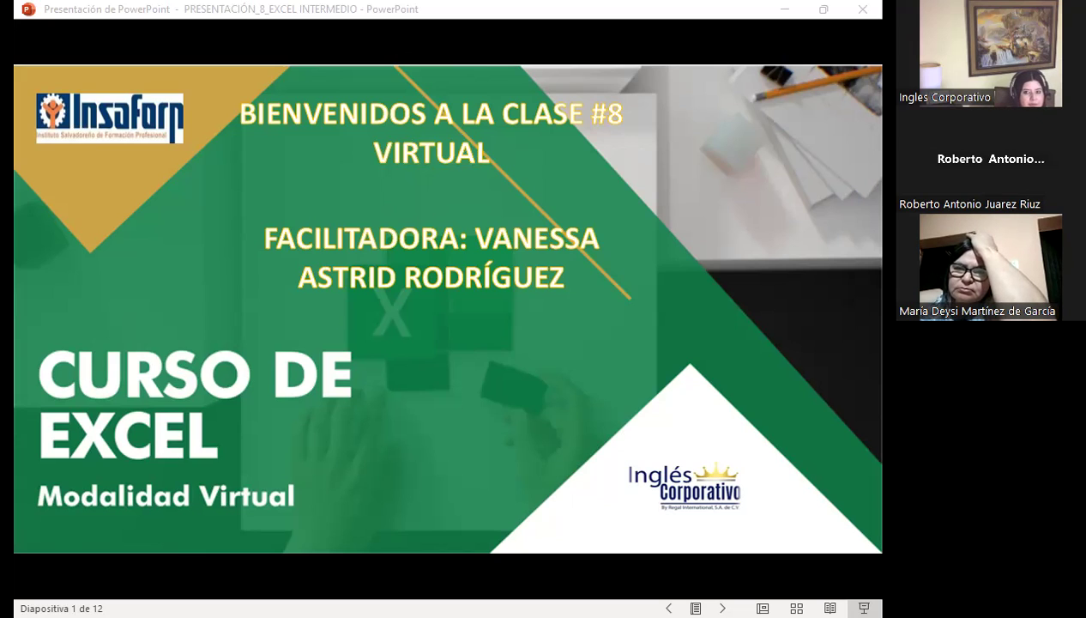
Advance the slide show to slide 4, the session objective about Buscarh.
left_click(465, 551)
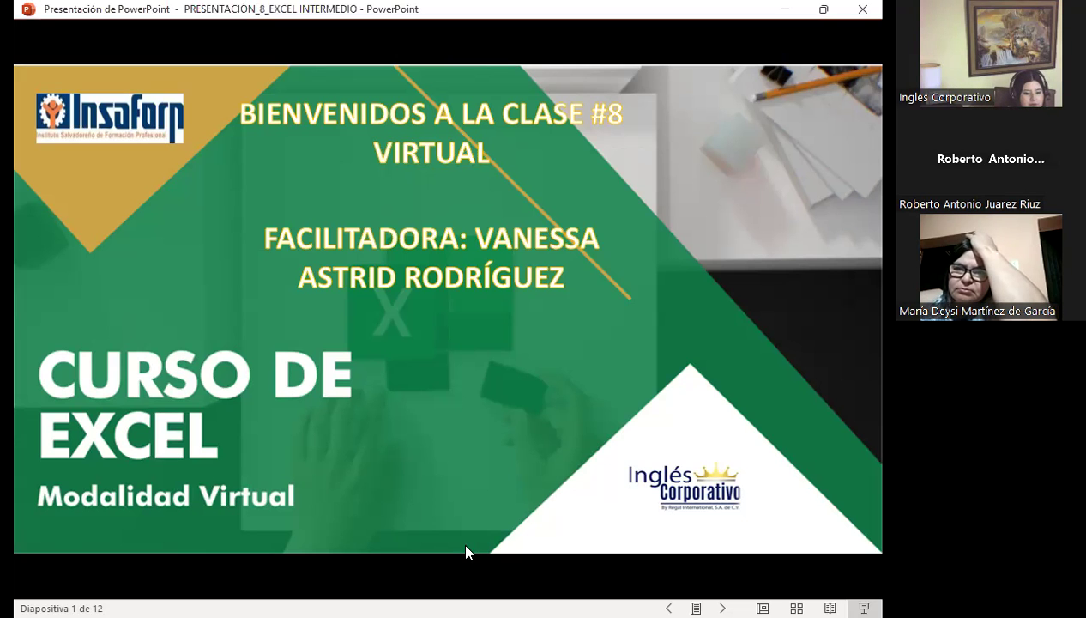
left_click(528, 374)
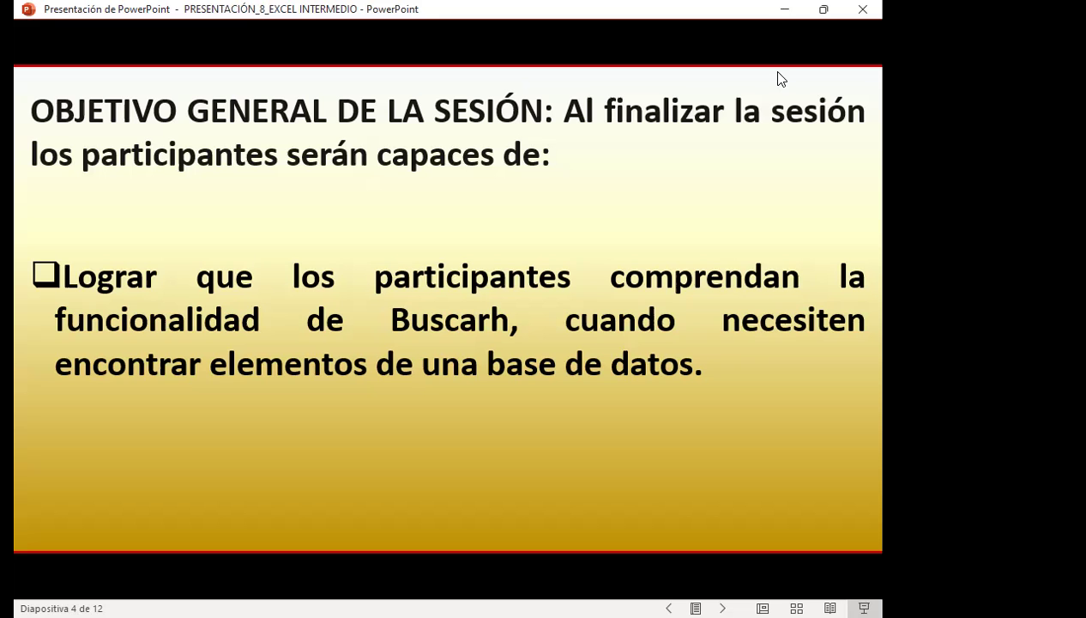
Advance the slide show to slide 5, the BuscarH() syntax and arguments.
left_click(780, 79)
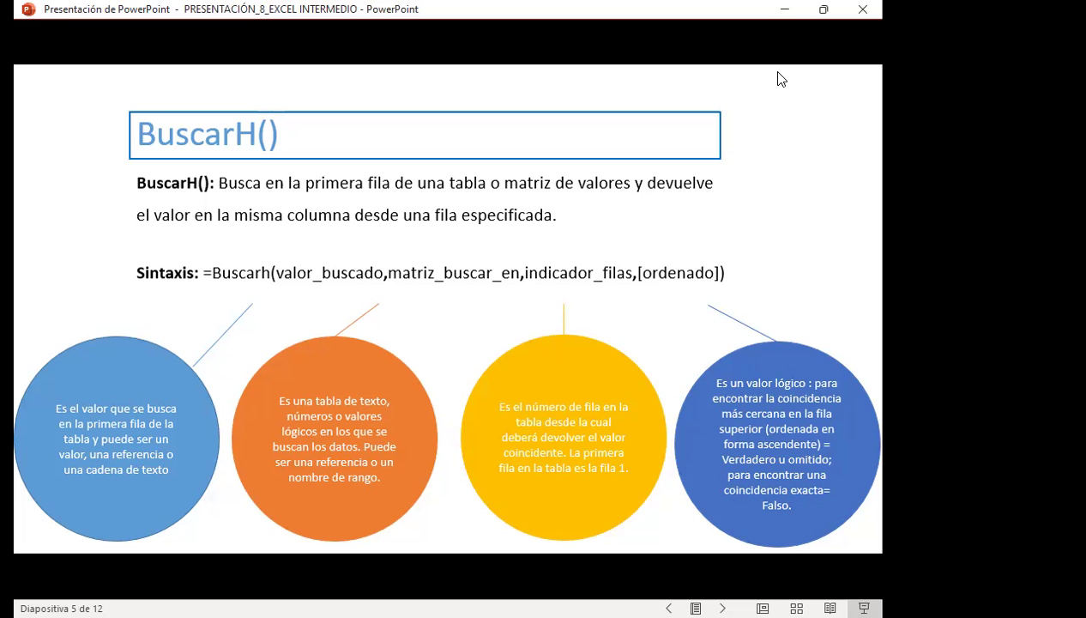
Advance to slide 6, the Caso Práctico using =buscarh(b3,$a$11:$e$14,3) in C3.
left_click(781, 79)
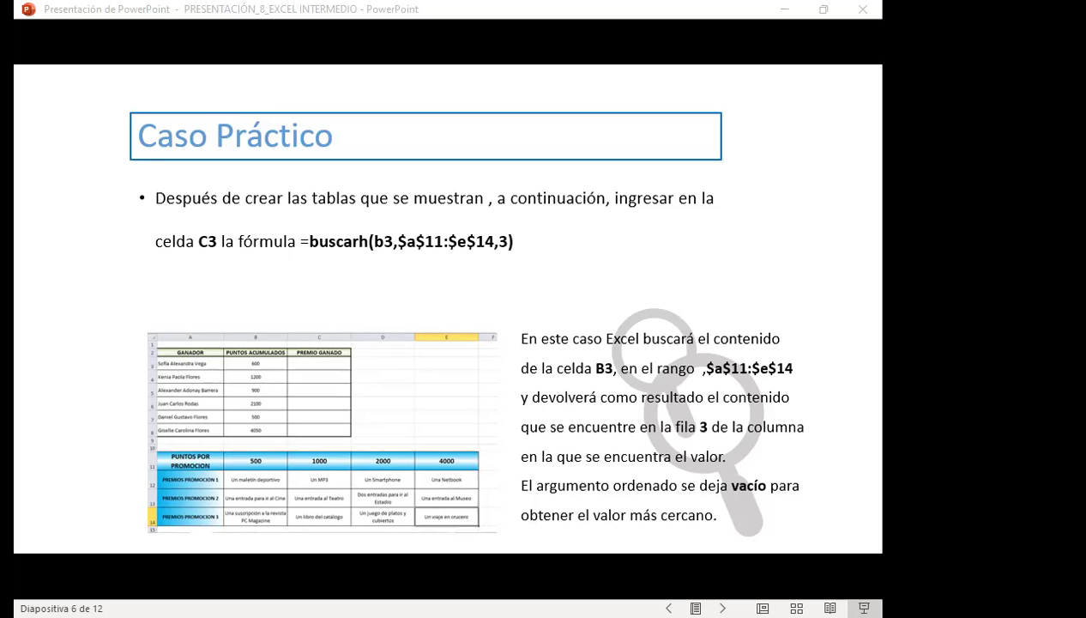
left_click(625, 250)
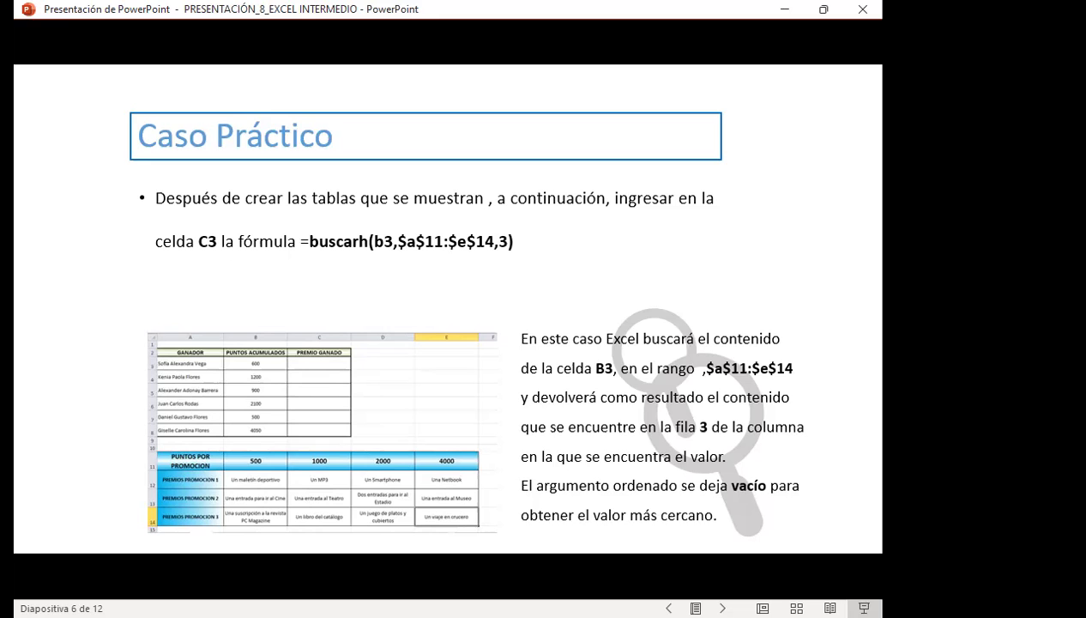
Show slide 7 'Resultado Caso Práctico', then bring the Excel workbook to the front.
key("Right")
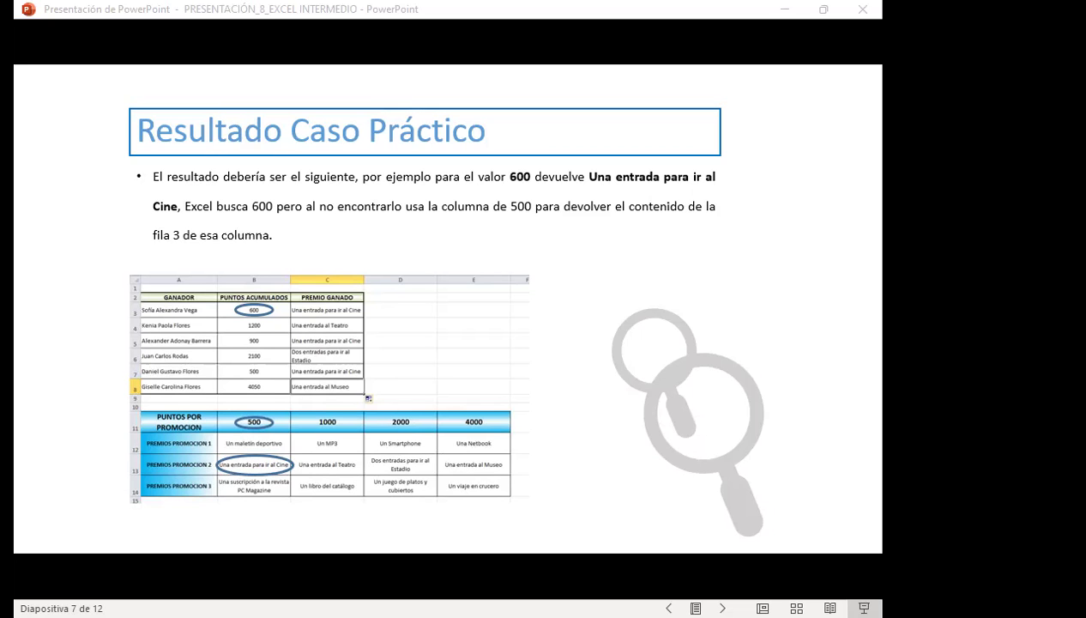
key("alt+Tab")
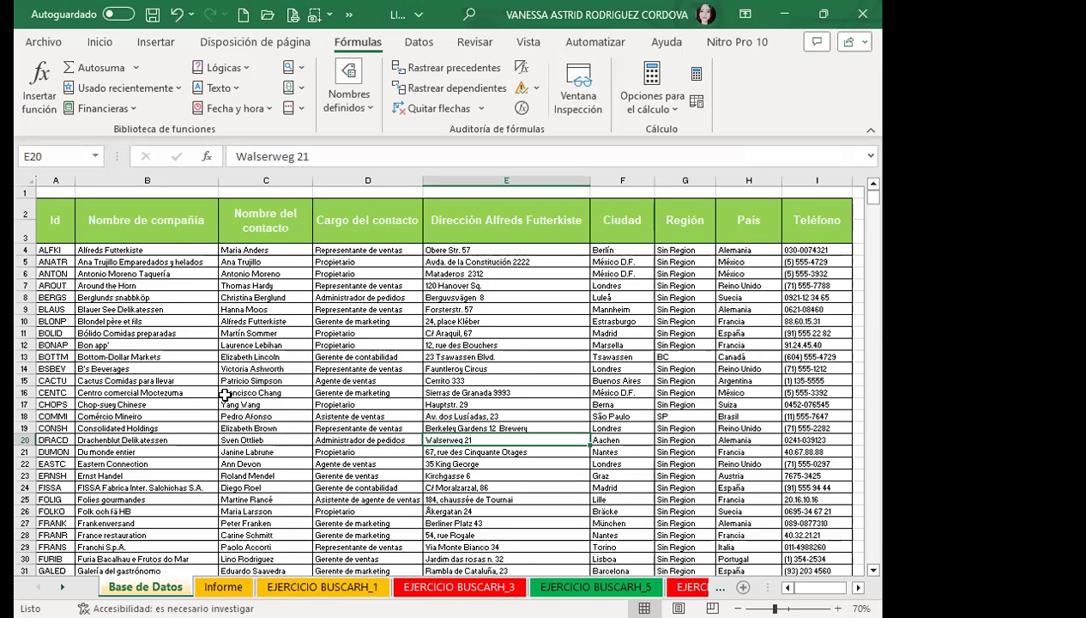
left_click(822, 585)
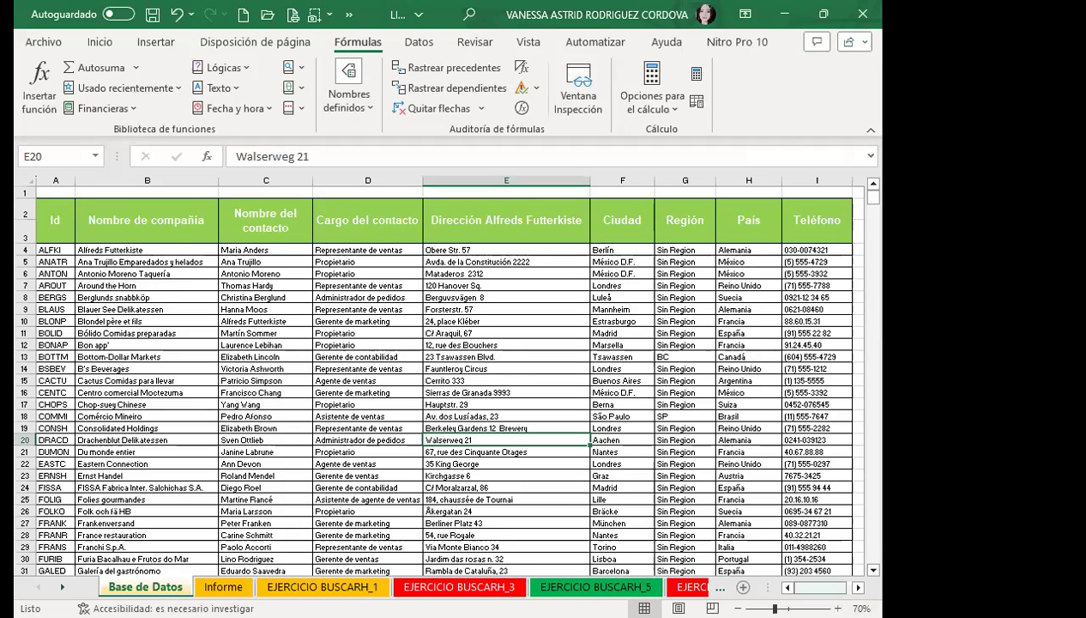
left_click(822, 586)
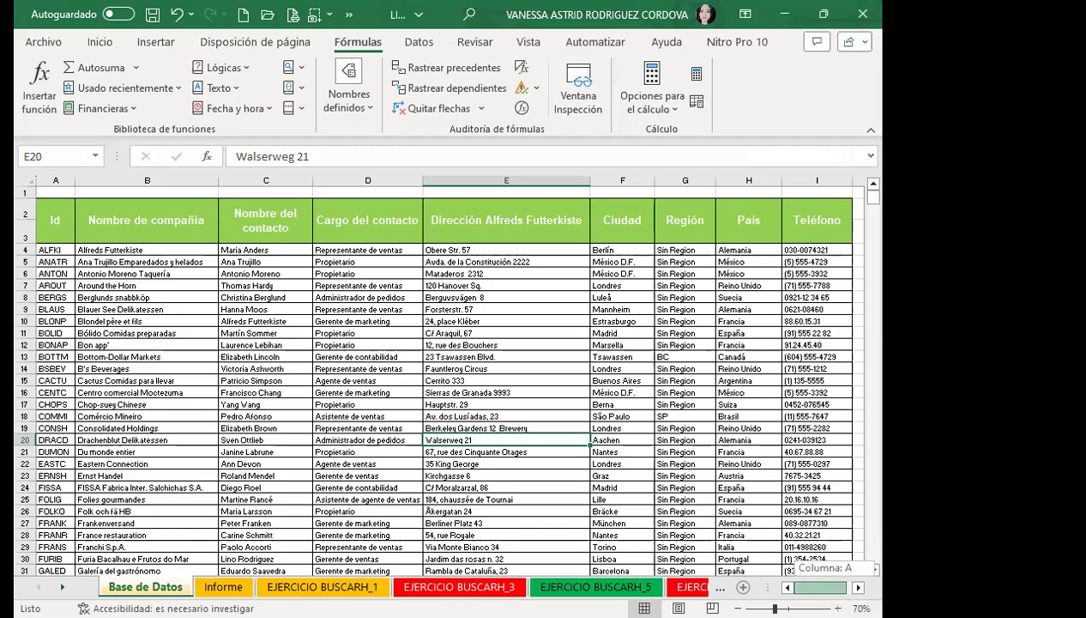
left_click(292, 450)
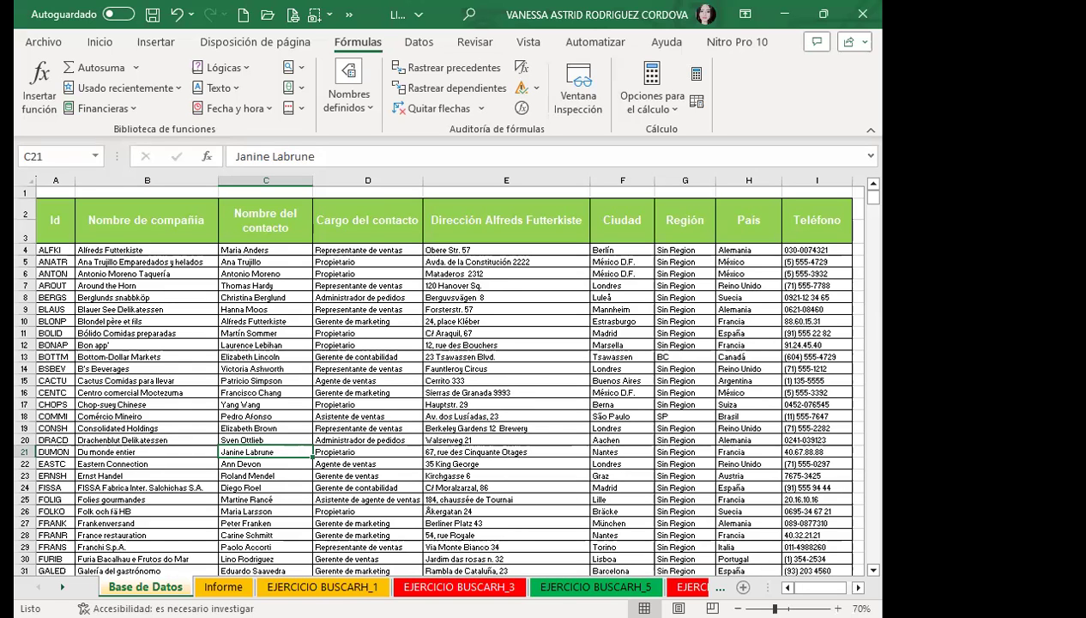
left_click(171, 392)
scroll(115, 353, "down", 3)
scroll(129, 397, "up", 3)
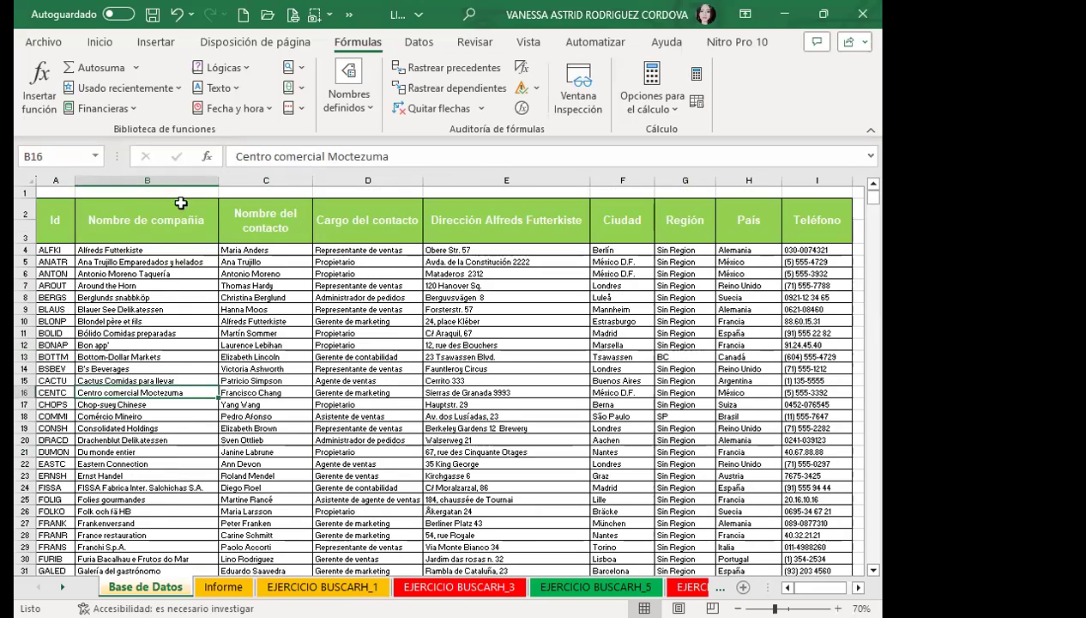
left_click(54, 178)
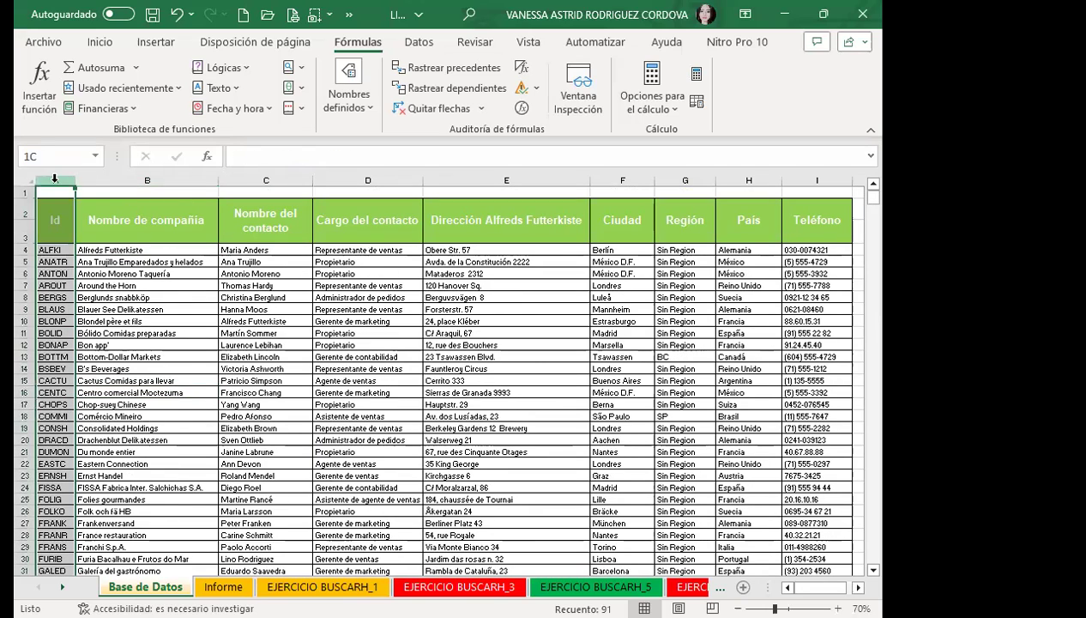
left_click(806, 178)
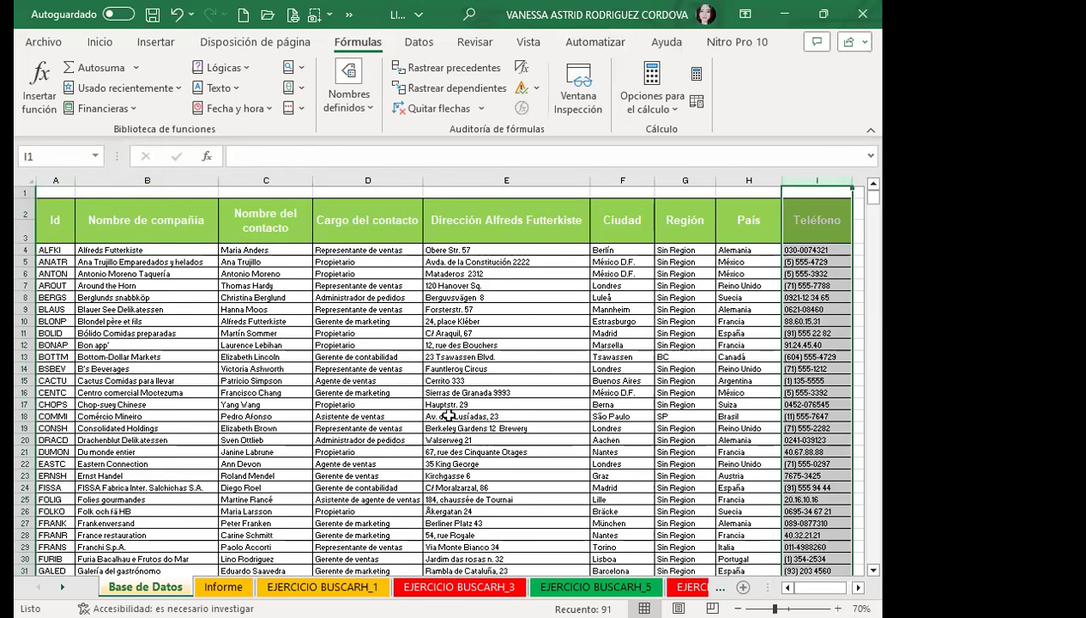
scroll(128, 386, "down", 4)
scroll(128, 386, "down", 4)
scroll(103, 429, "down", 8)
scroll(93, 442, "down", 4)
scroll(87, 448, "down", 7)
scroll(42, 402, "down", 1)
scroll(41, 390, "up", 1)
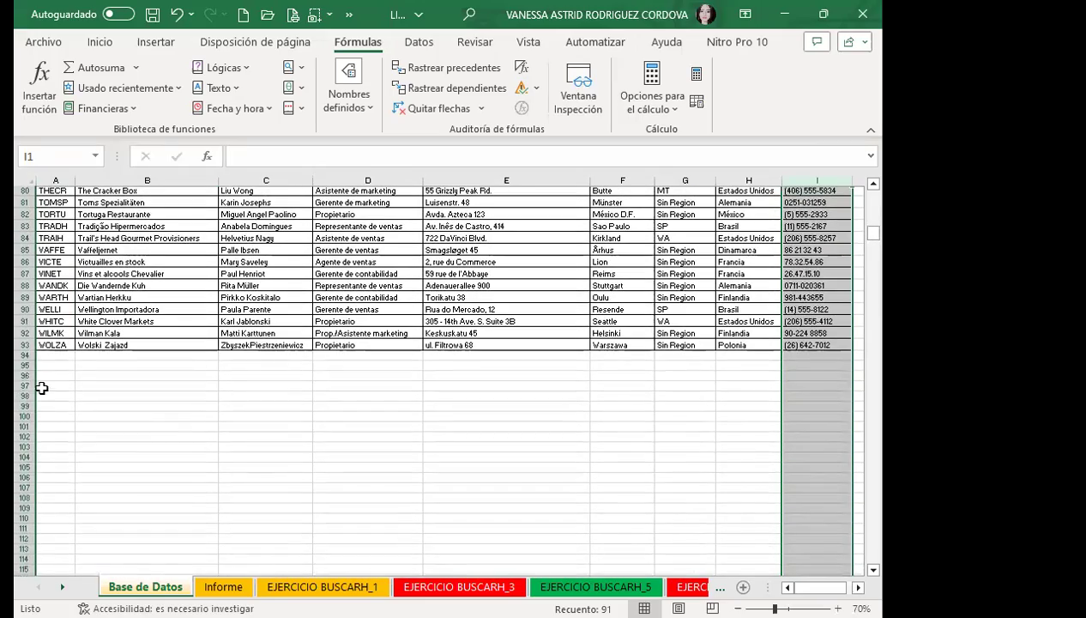
left_click(53, 343)
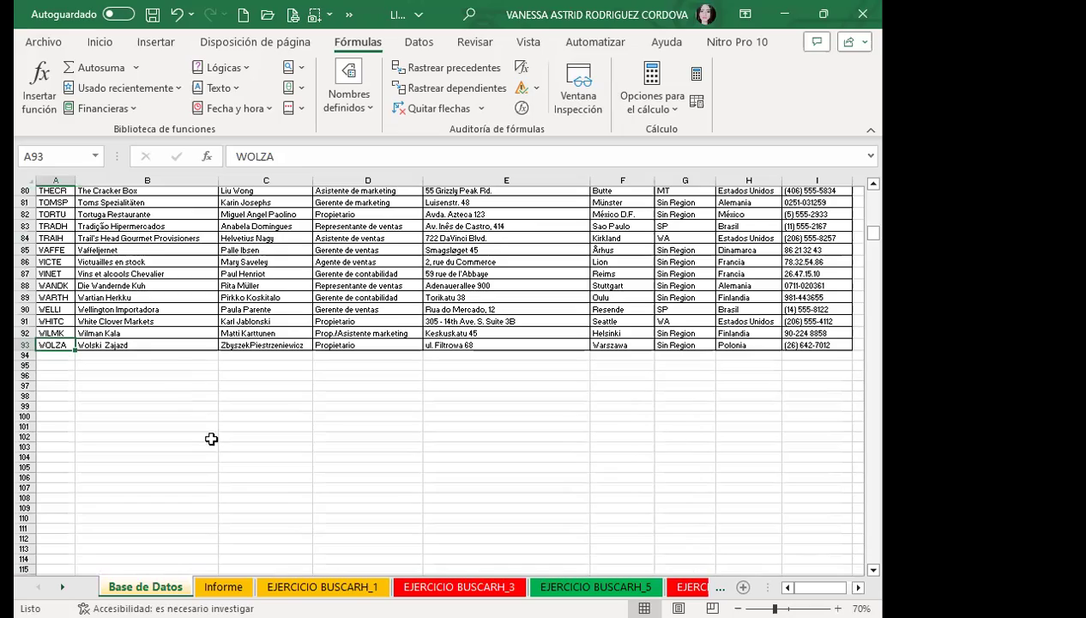
scroll(212, 461, "up", 8)
scroll(219, 475, "up", 5)
scroll(220, 480, "up", 9)
scroll(222, 488, "up", 5)
left_click(257, 344)
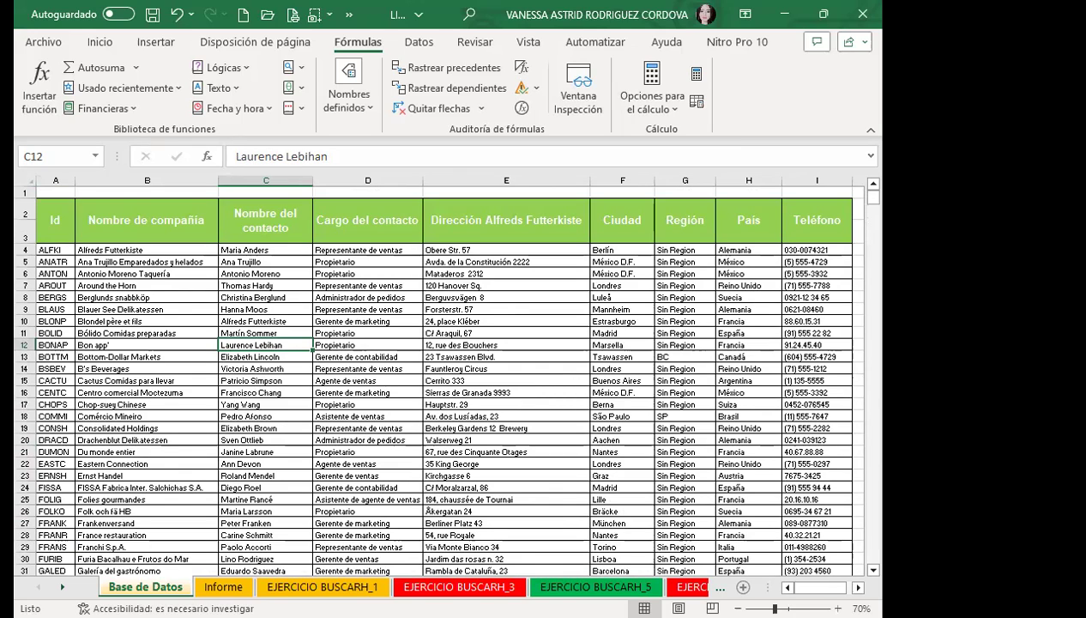
Go to the Informe sheet and review its customer codes in column B from C10.
key("ctrl+Page_Down")
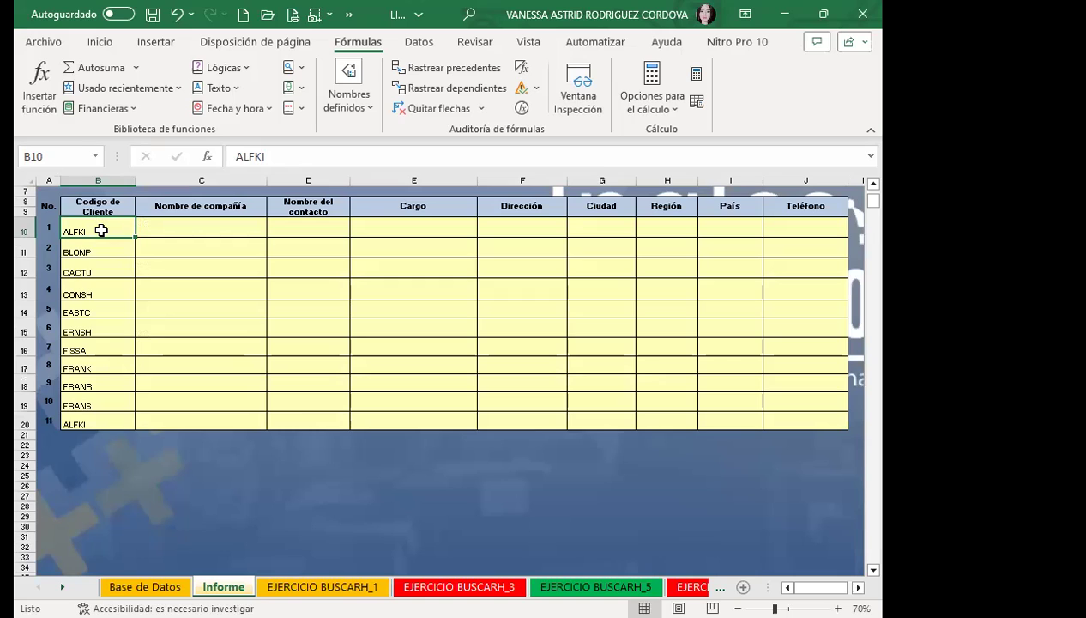
left_click_drag(114, 230, 109, 423)
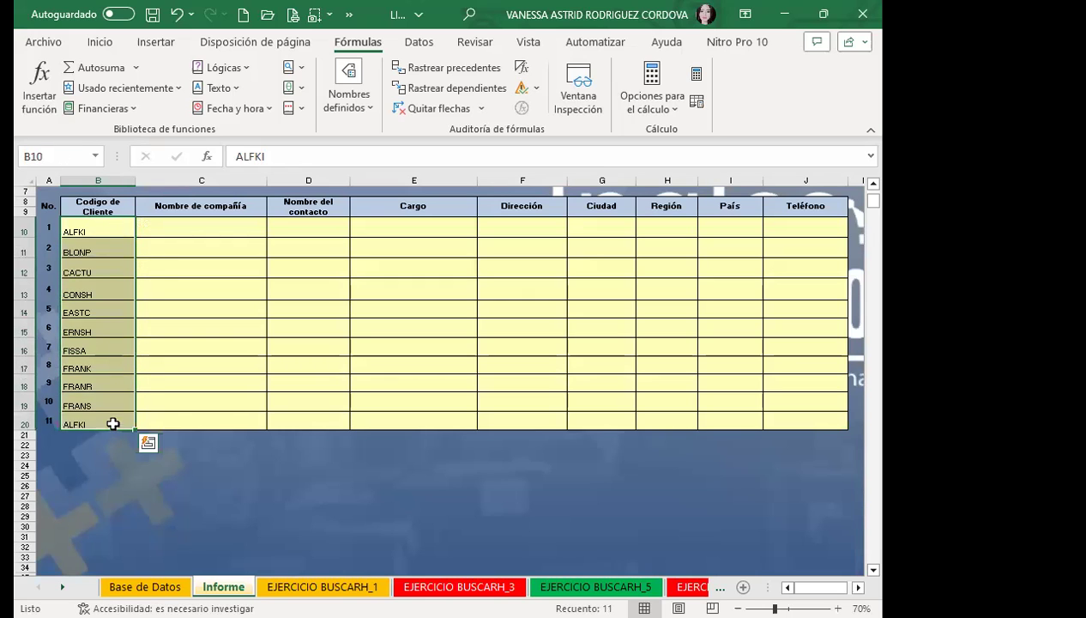
left_click(169, 232)
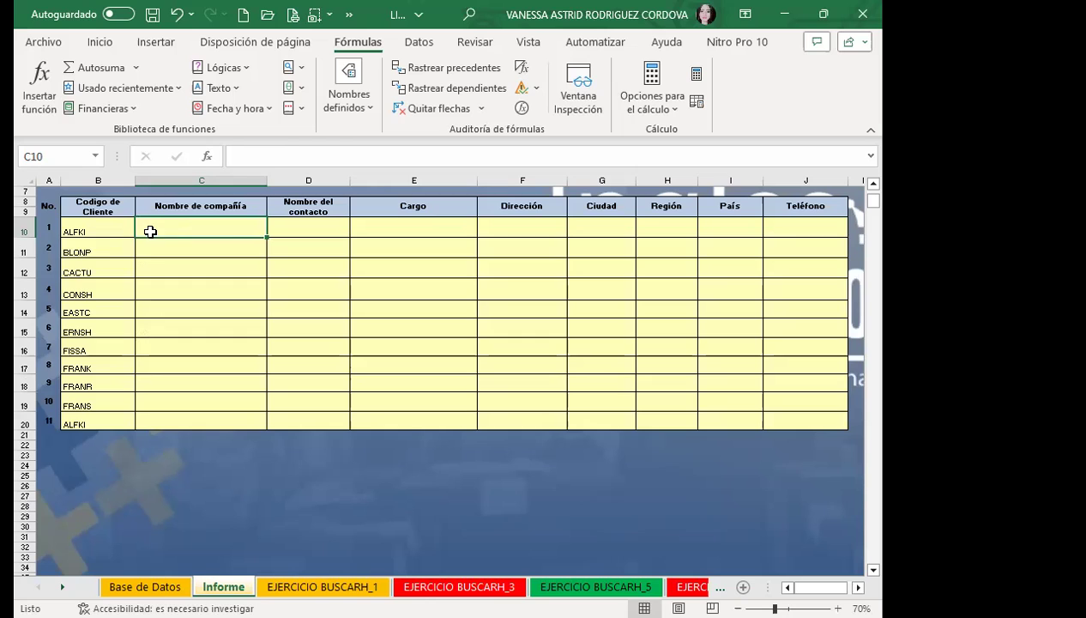
left_click_drag(114, 232, 109, 403)
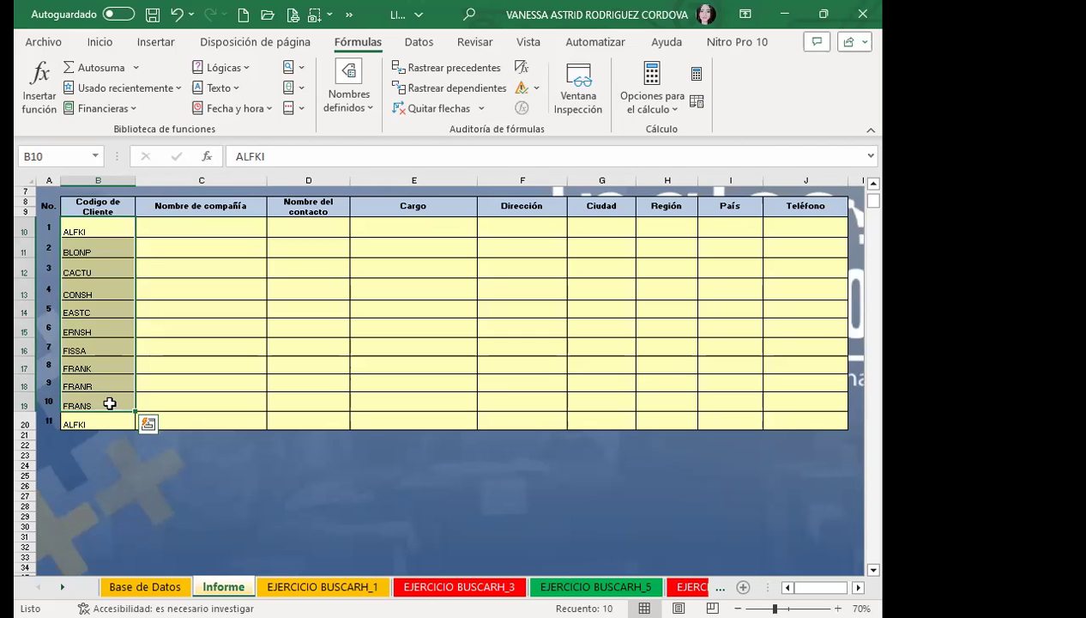
left_click(194, 223)
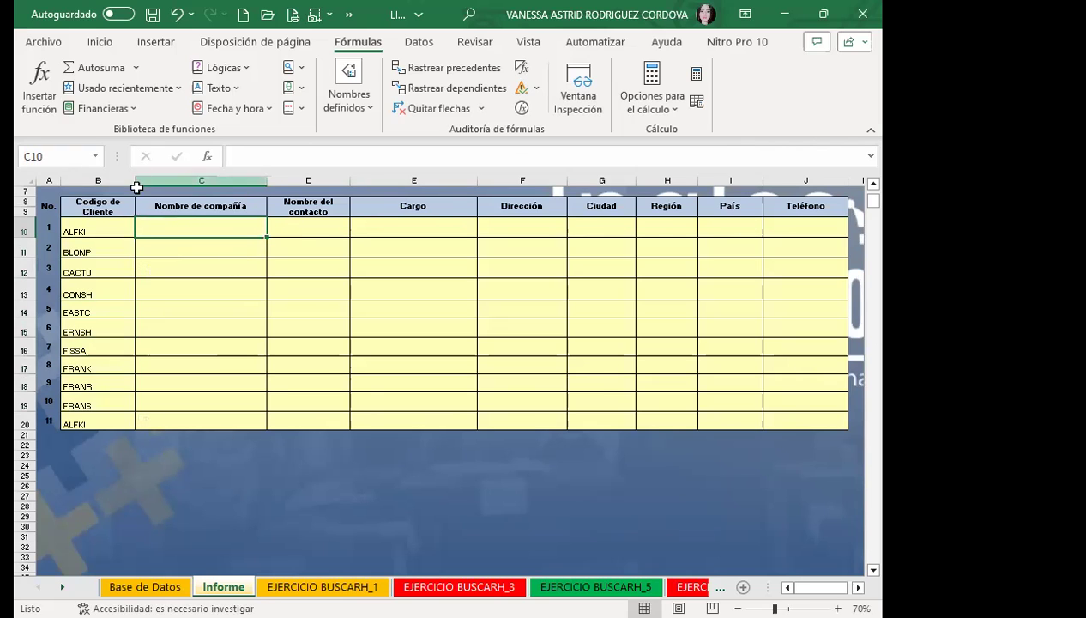
Review the Informe report headers from Nombre del contacto through Teléfono.
left_click(320, 204)
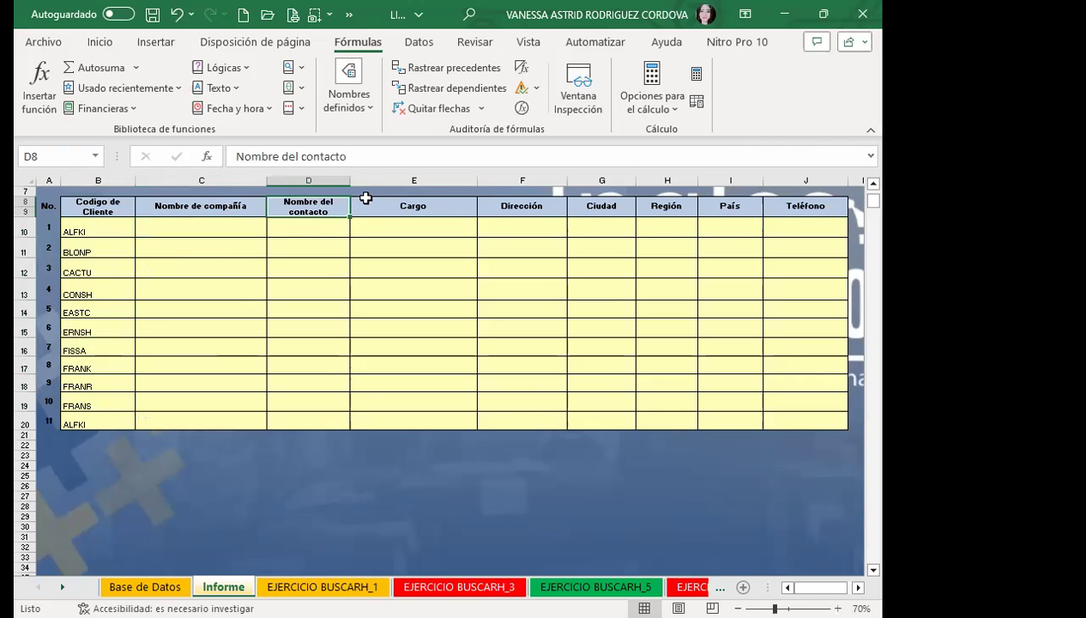
left_click(395, 204)
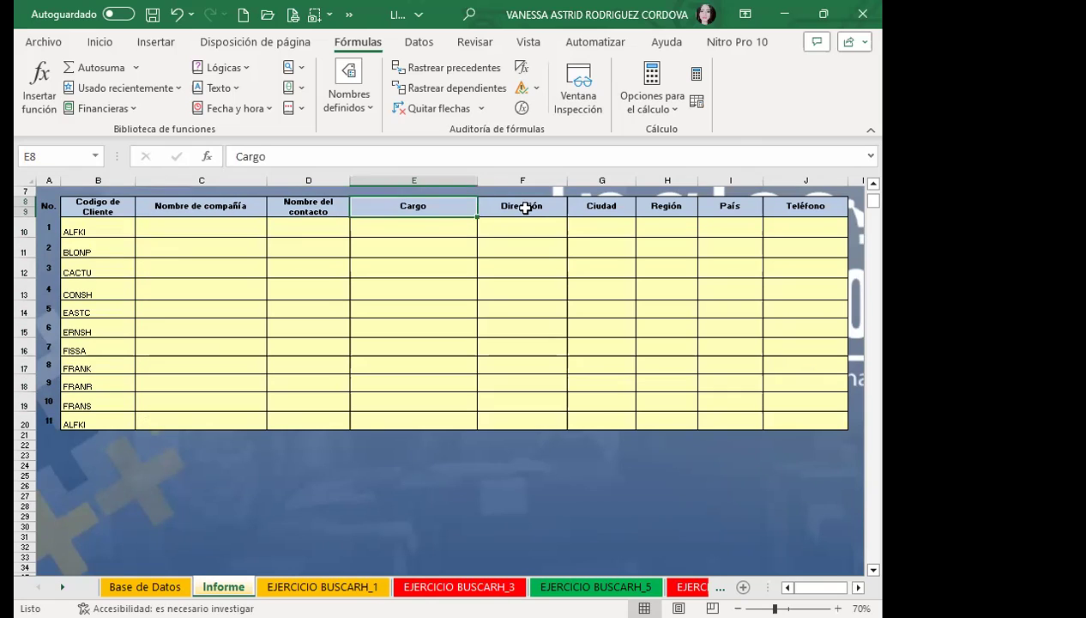
left_click(525, 207)
left_click(603, 206)
left_click(666, 204)
left_click(721, 204)
left_click(797, 209)
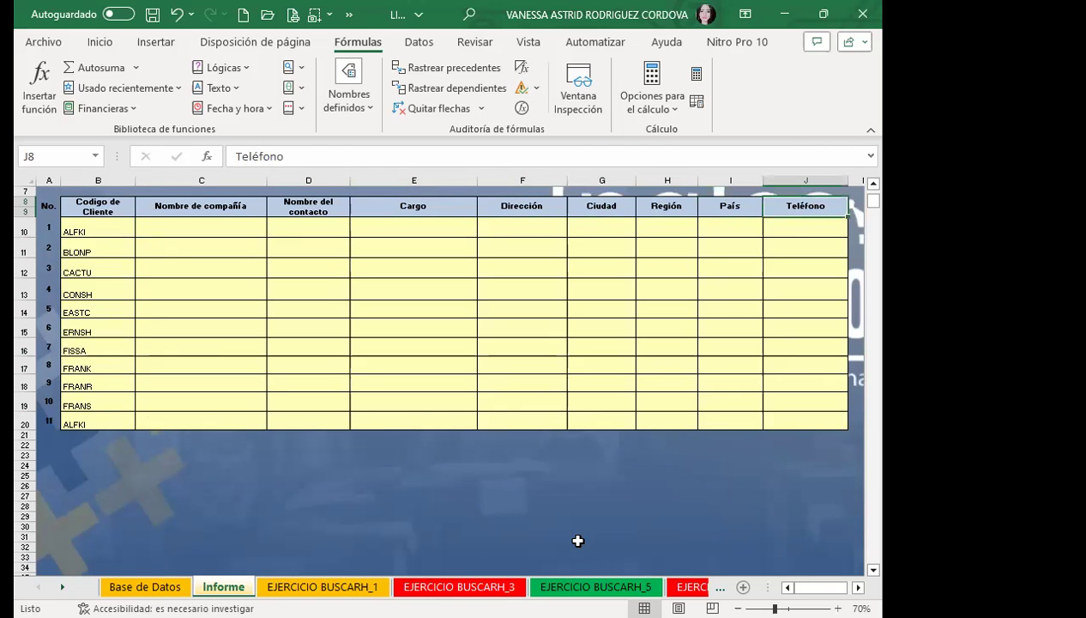
Compare the Base de Datos column headers with the Informe report, ending on Base de Datos.
left_click(121, 582)
left_click(163, 232)
left_click(275, 224)
left_click(515, 227)
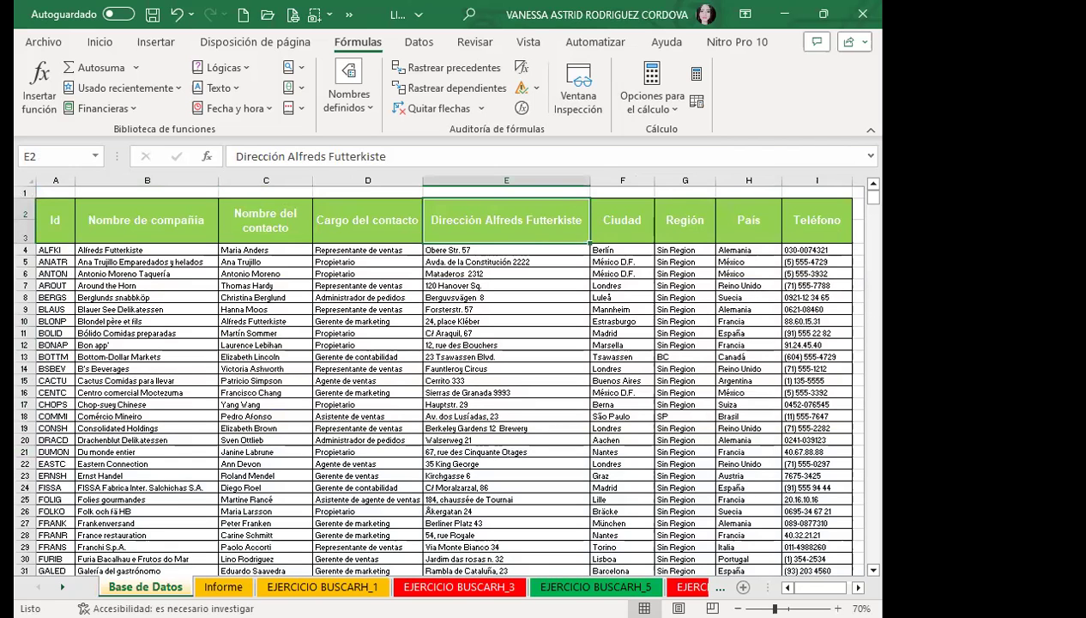
left_click(222, 587)
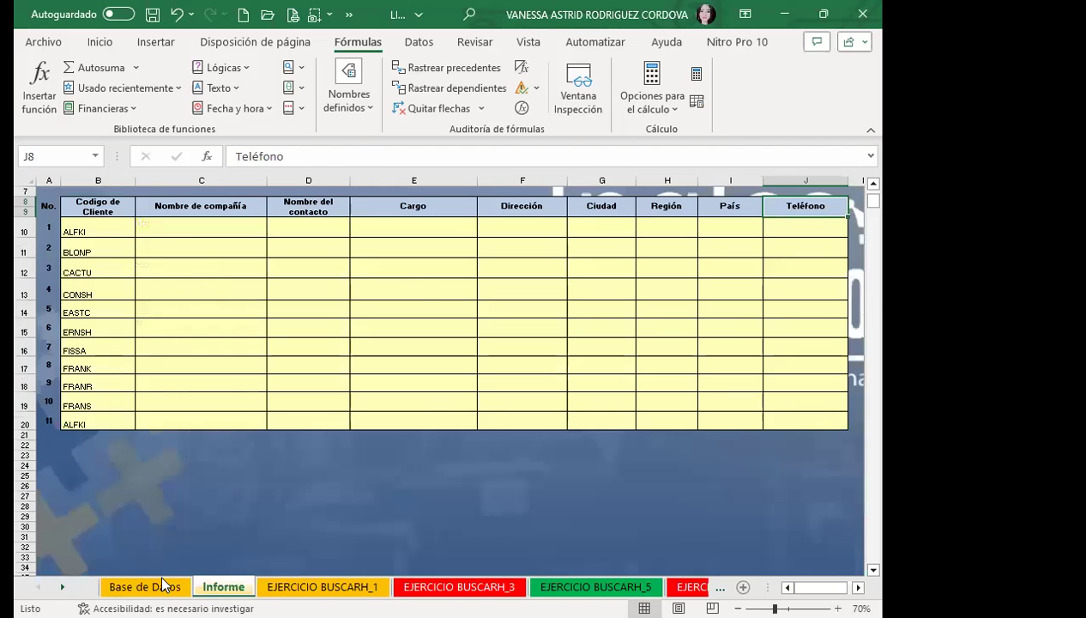
left_click(163, 584)
Name the customer table range, from the Id header down, MATRIZ_1.
mouse_move(55, 215)
left_mouse_down()
mouse_move(280, 269)
mouse_move(852, 542)
mouse_move(845, 555)
left_mouse_up()
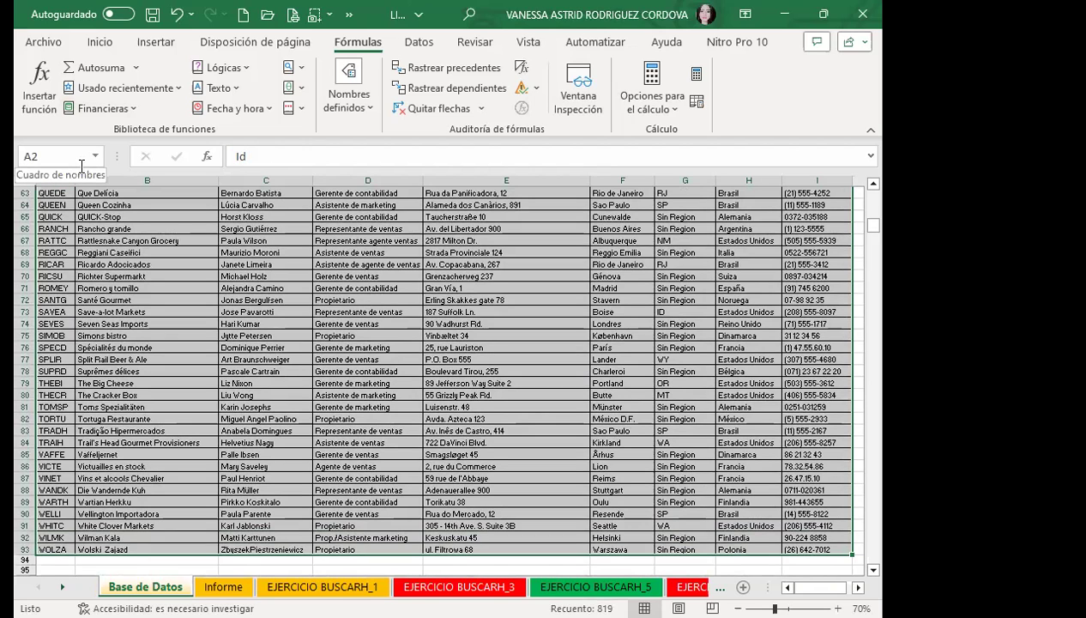
left_click(100, 41)
left_click(56, 154)
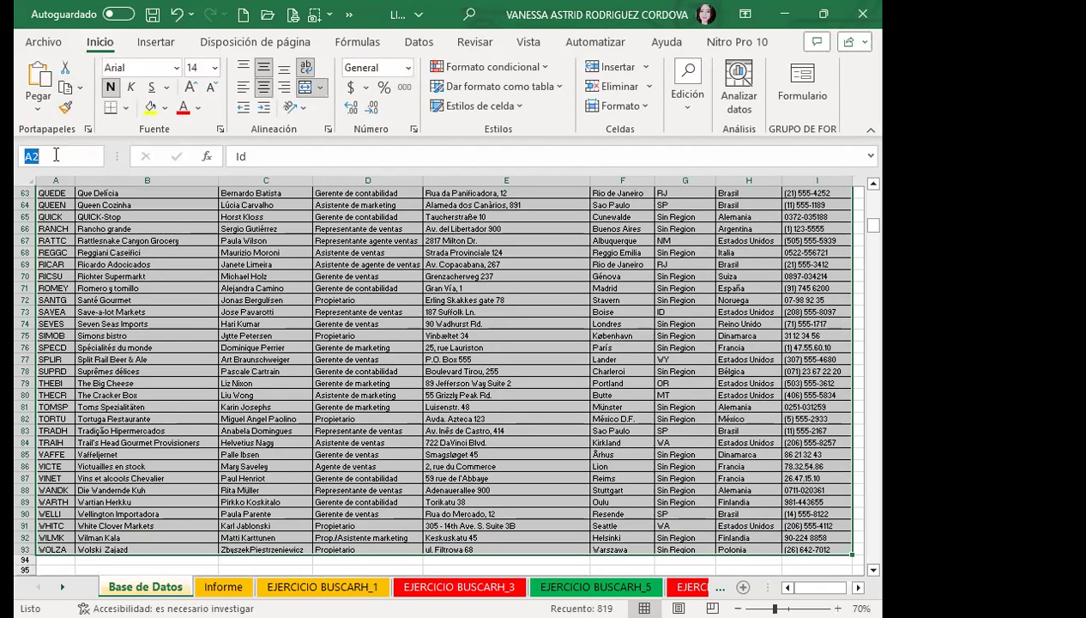
type("MATRIZ_")
type("1")
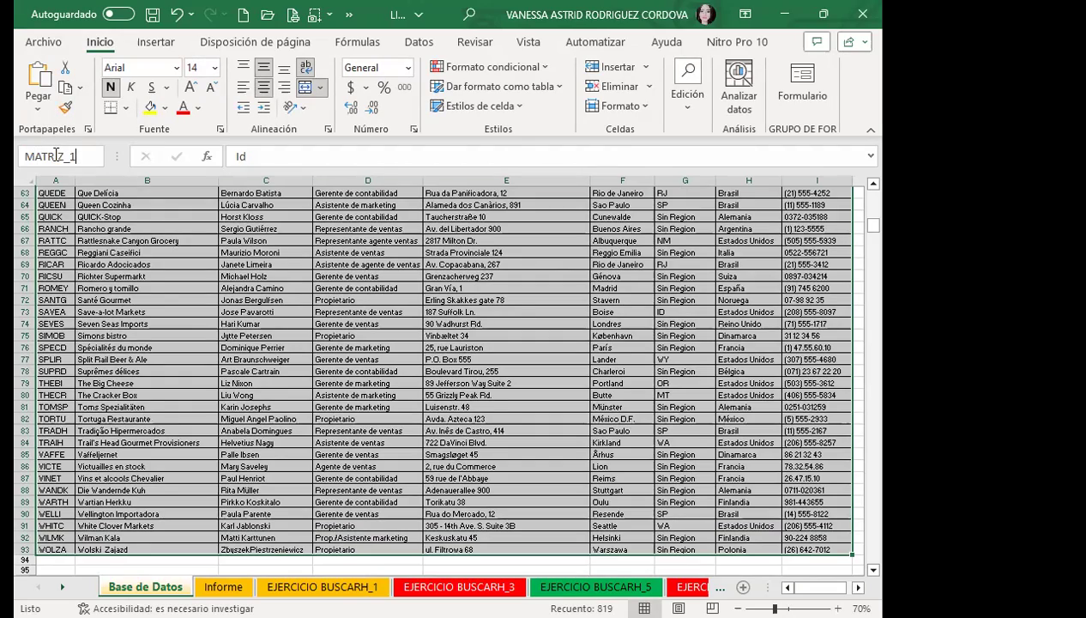
key("Return")
Inspect the table's Nombre de compañía header and entries like Bólido Comidas preparadas.
left_click(197, 309)
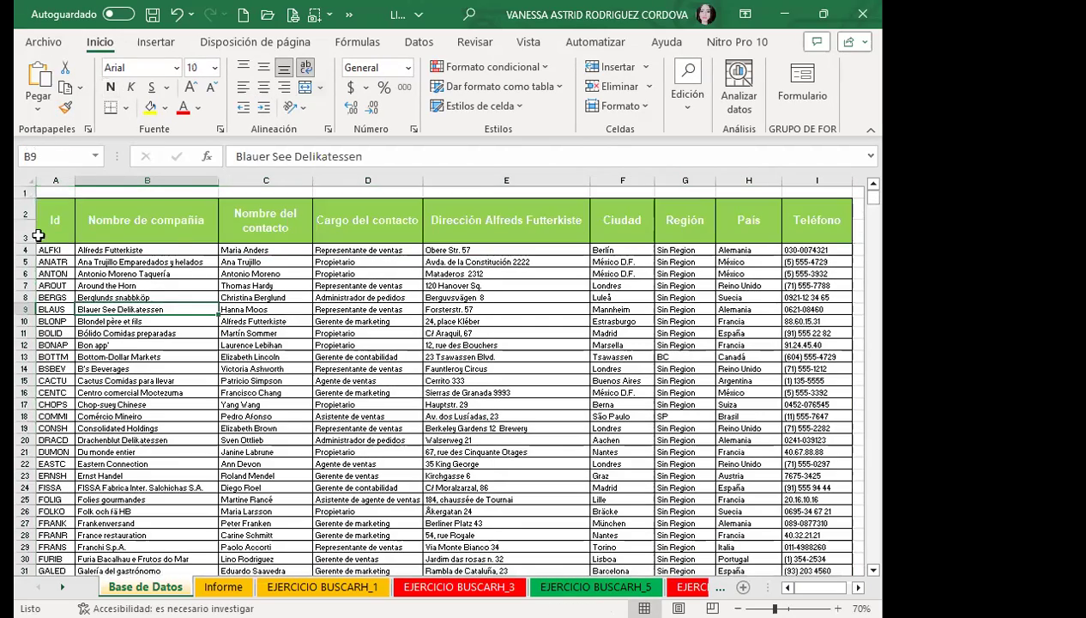
left_click(119, 220)
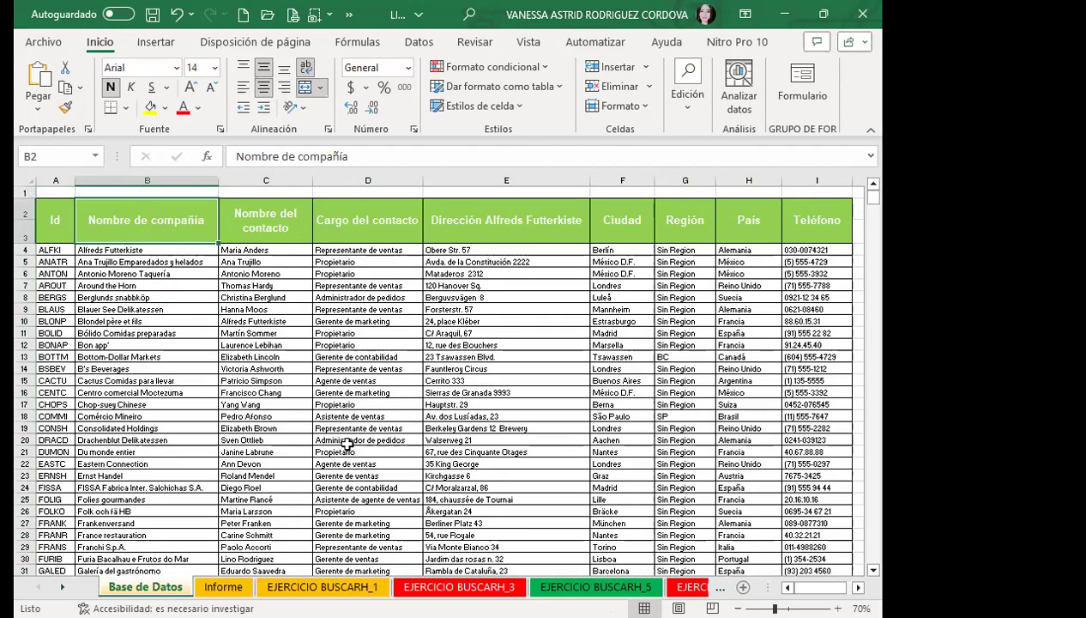
left_click(289, 391)
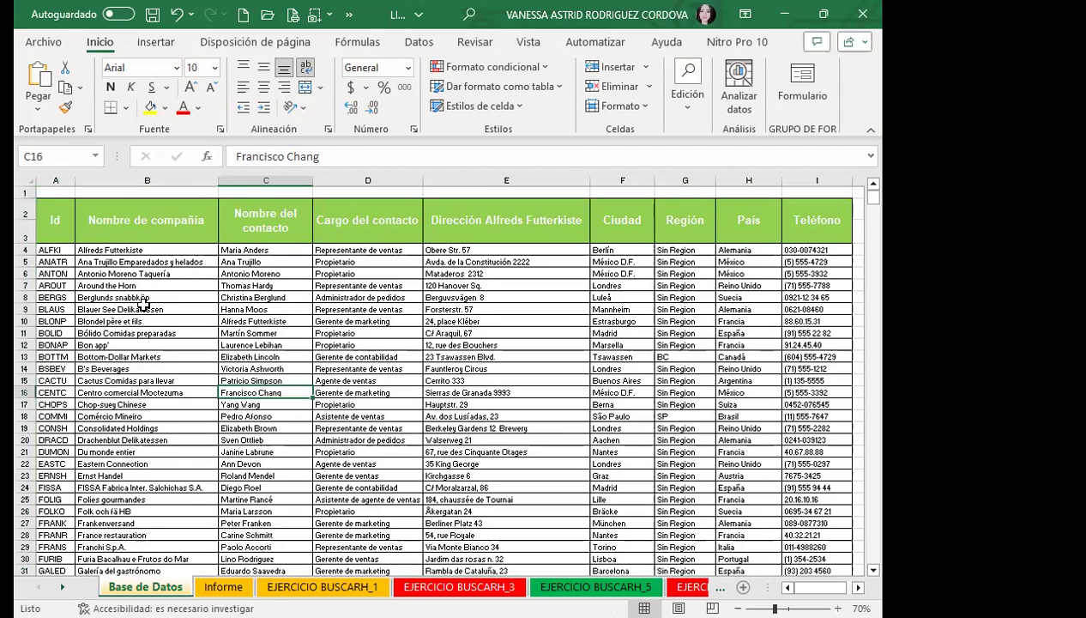
left_click(213, 331)
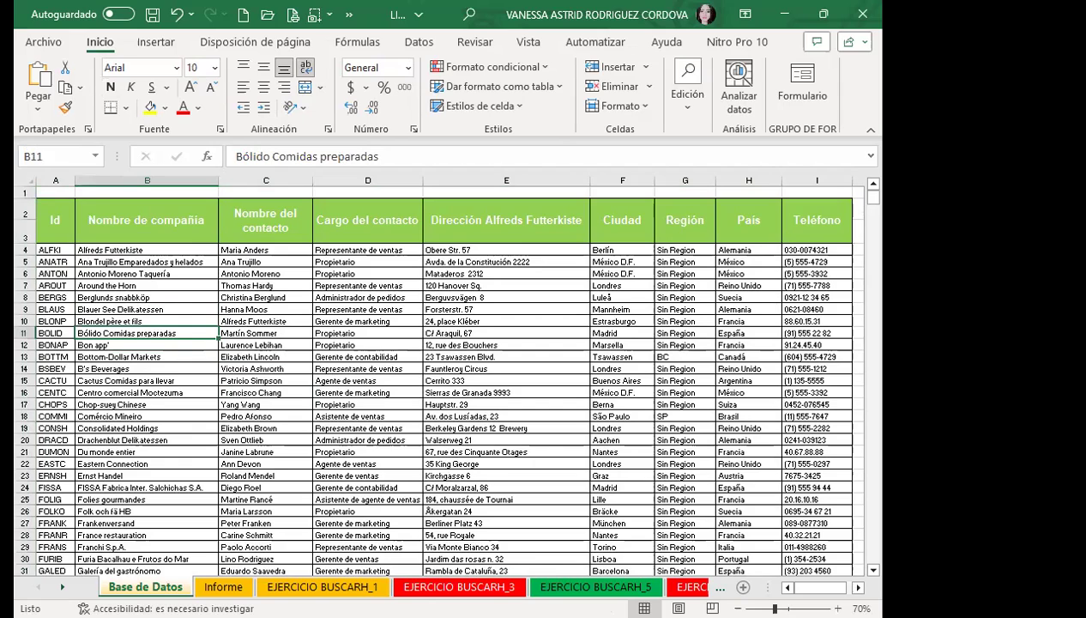
Name the 11 customer codes in B10:B20 of the Informe sheet as CODIGO.
left_click(224, 586)
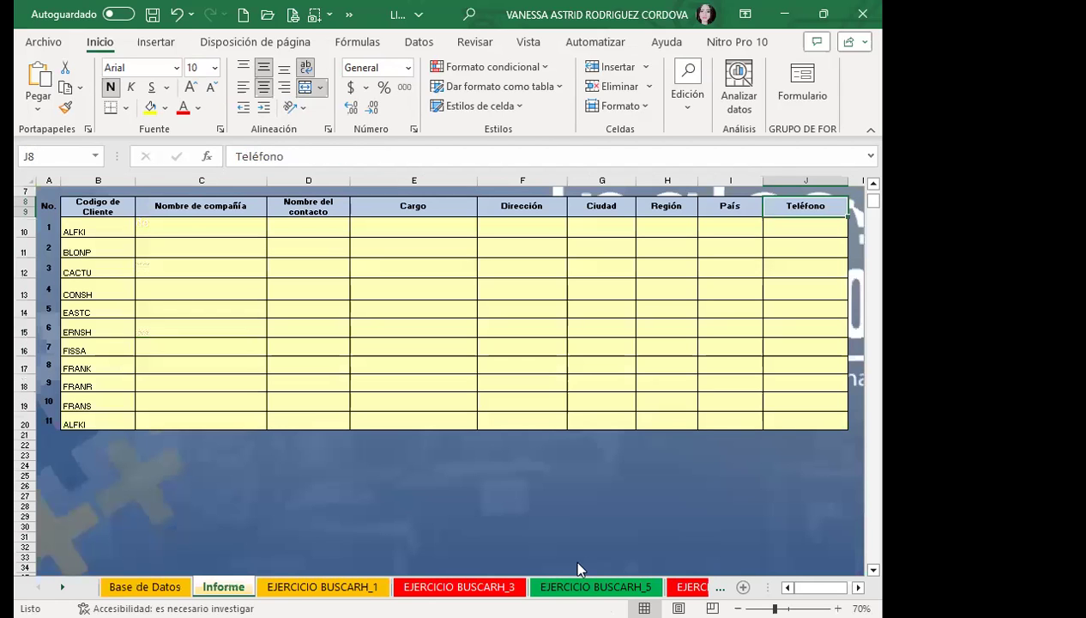
left_click_drag(109, 229, 106, 421)
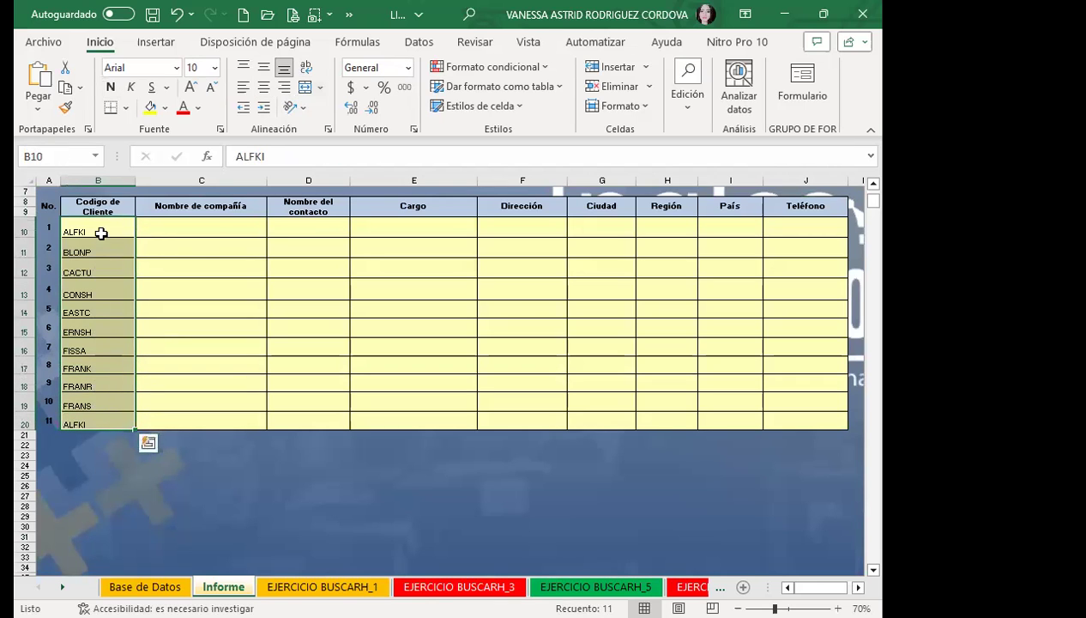
left_click(63, 156)
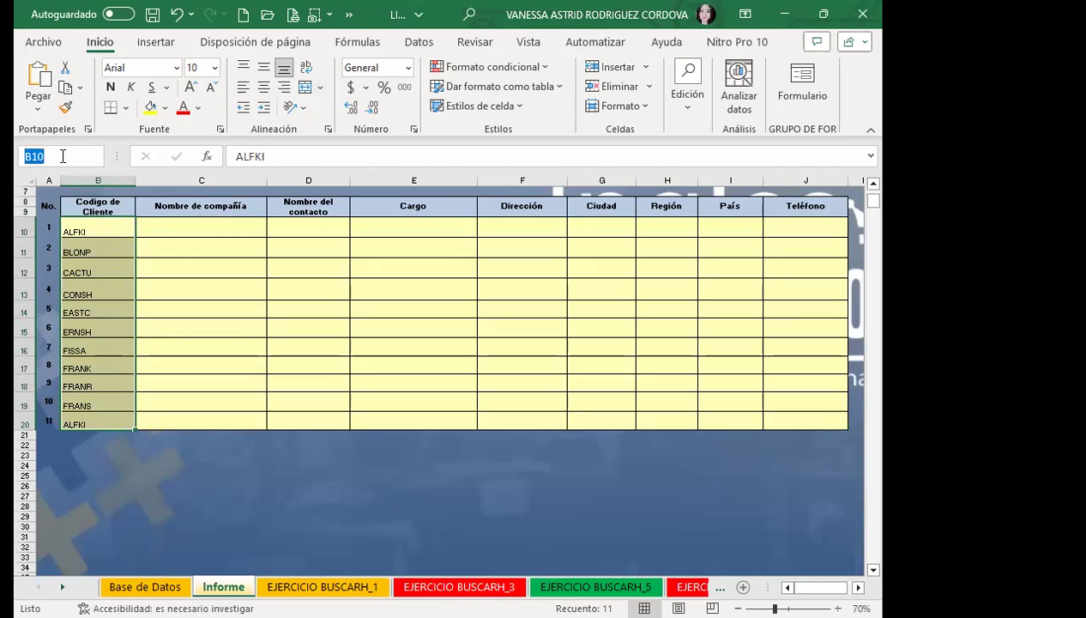
type("CODIGO")
In C10, begin the formula =BUSCARV(CODIGO;MATRIZ, picking BUSCARV and CODIGO from autocomplete.
left_click(182, 273)
left_click(195, 228)
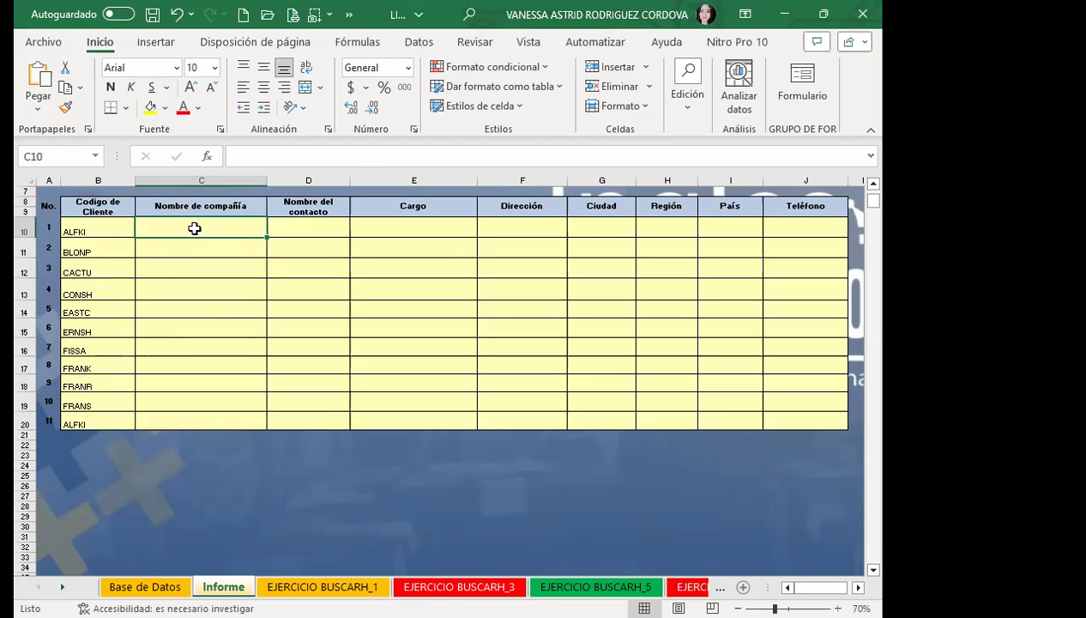
type("=")
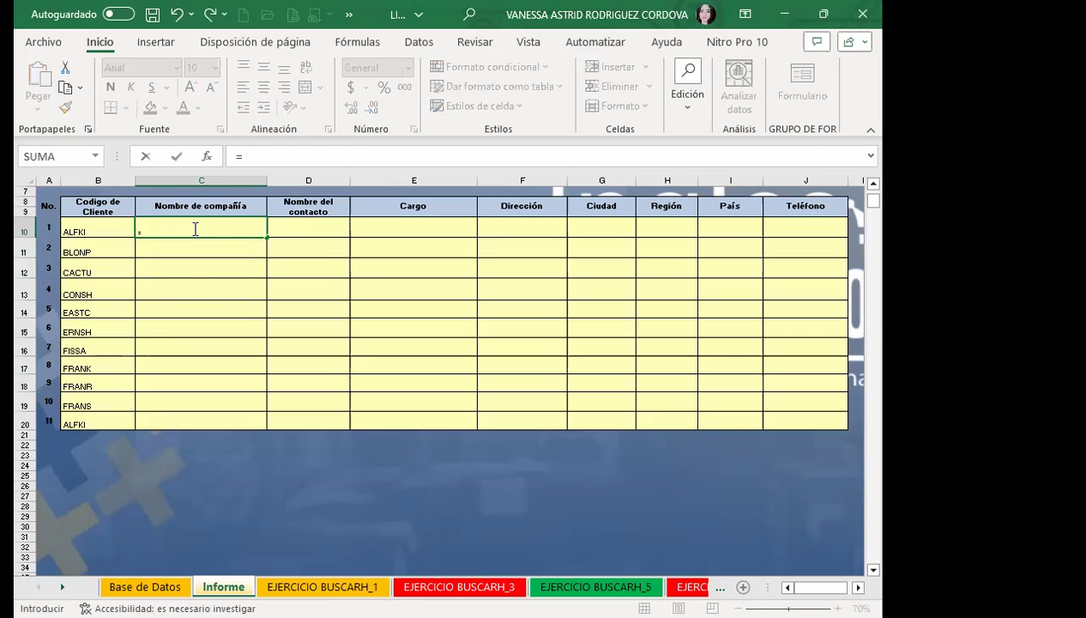
type("BUSCAR")
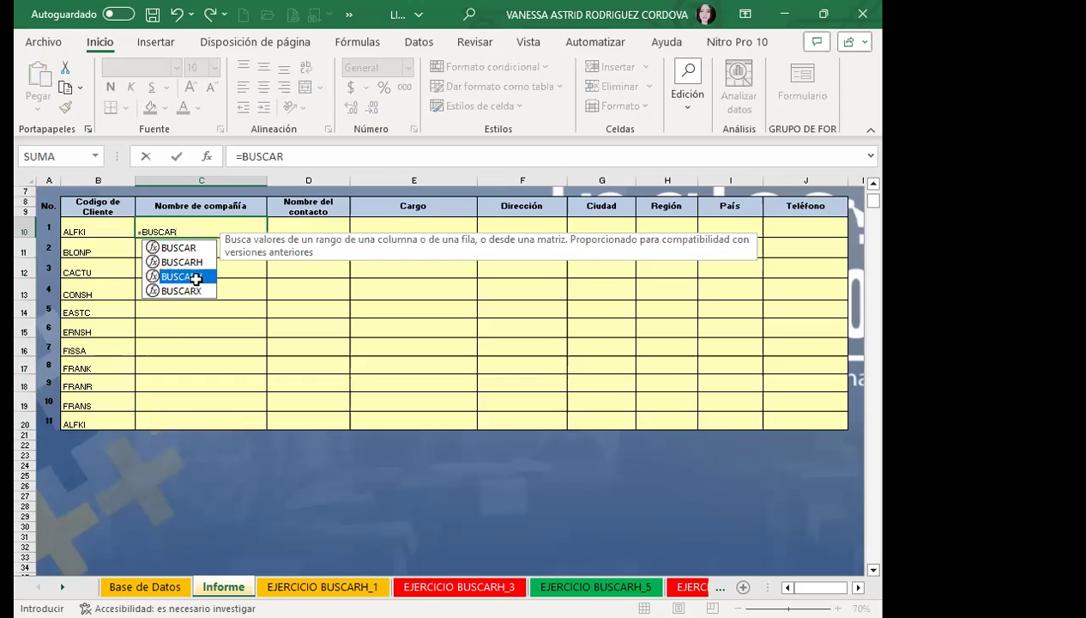
double_click(198, 280)
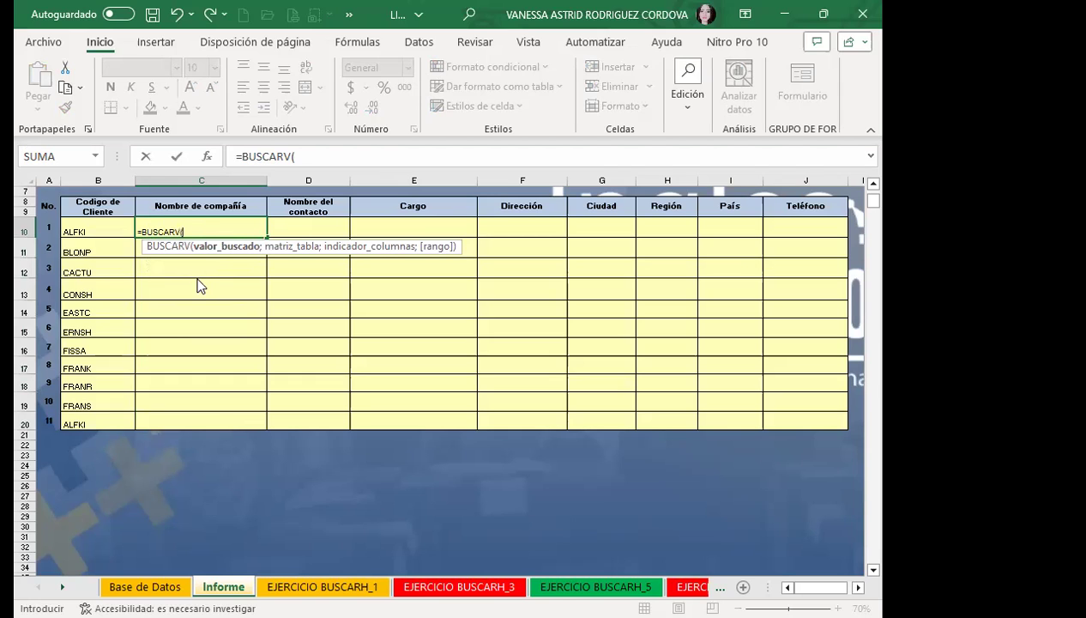
type("CODI")
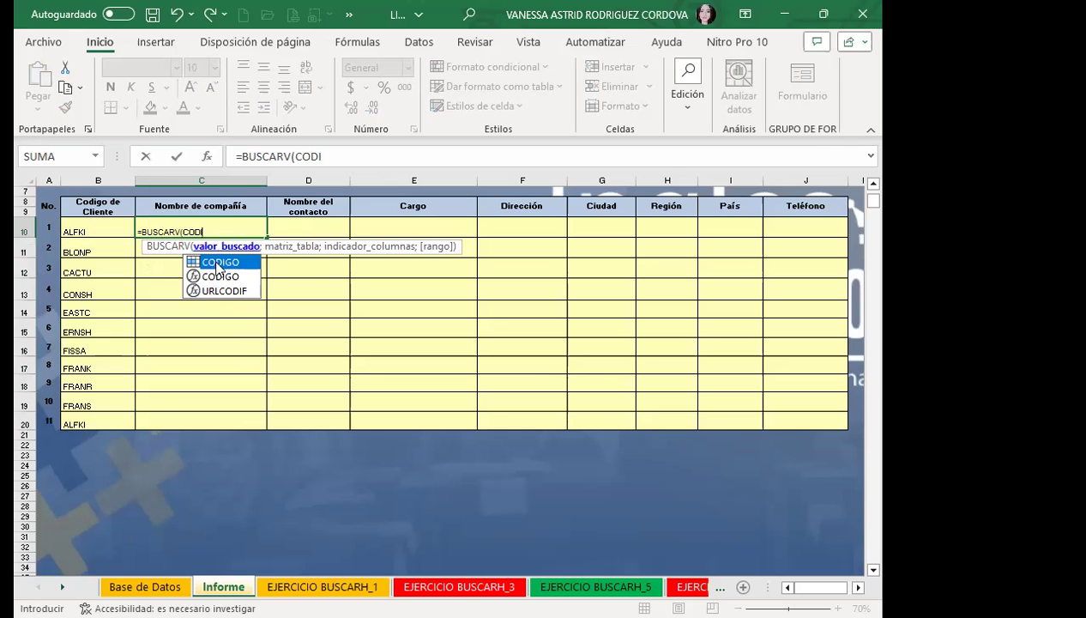
double_click(224, 262)
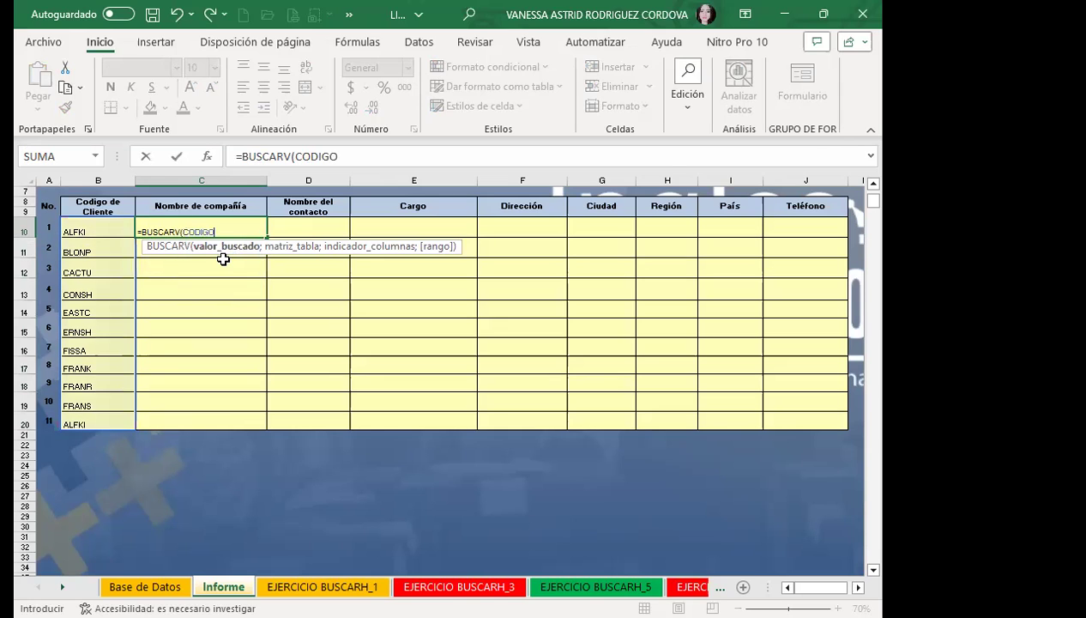
type(";")
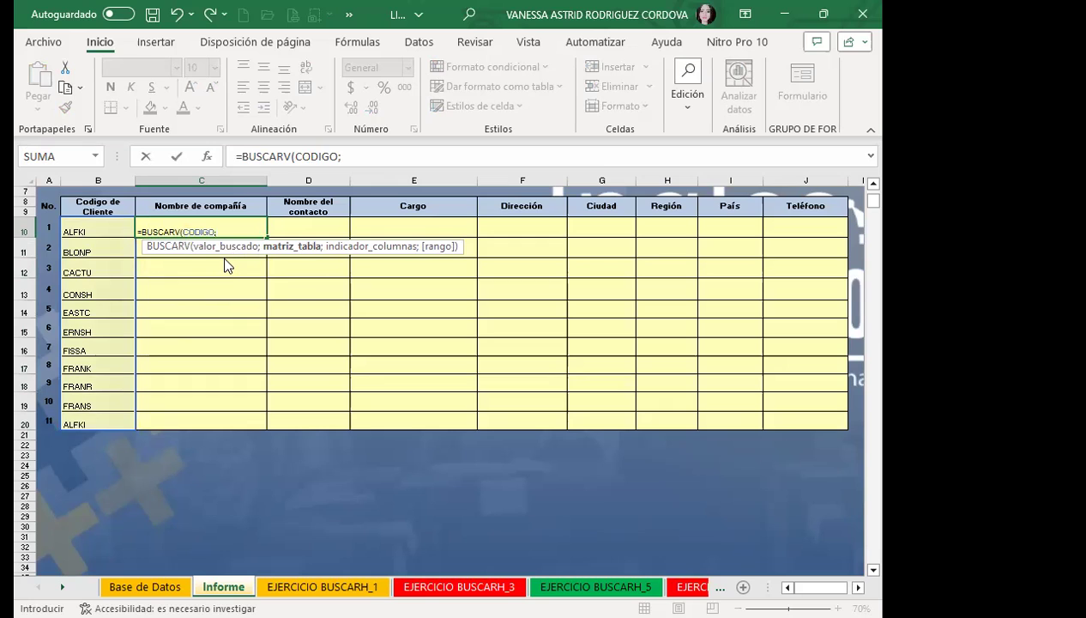
type("MATRIZ")
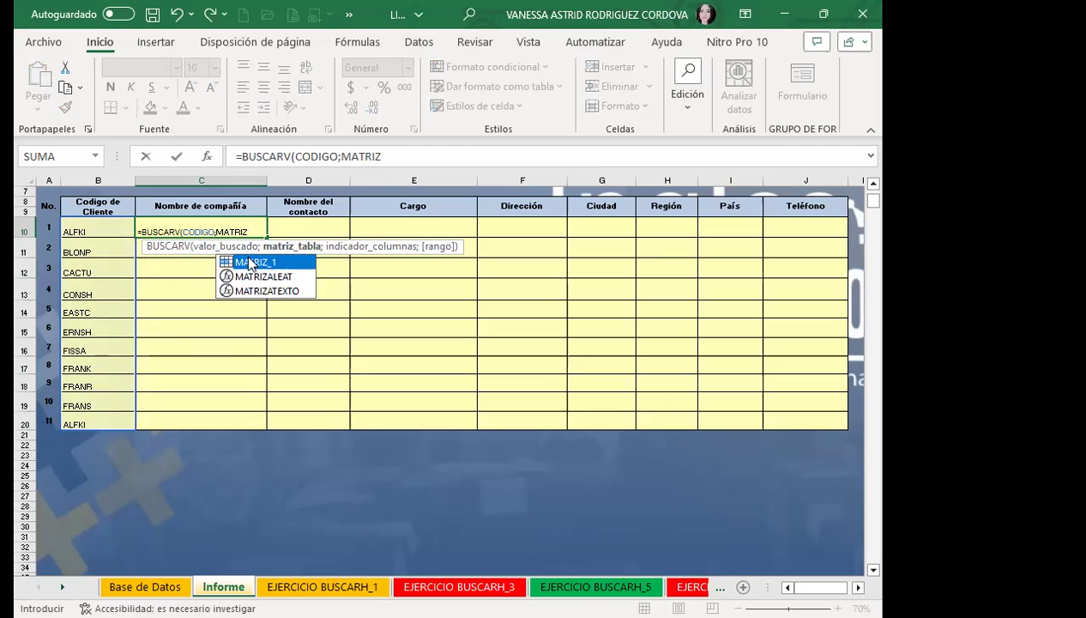
Complete C10's formula as =BUSCARV(CODIGO;MATRIZ_1;2;0) for an exact-match lookup of column 2.
double_click(249, 262)
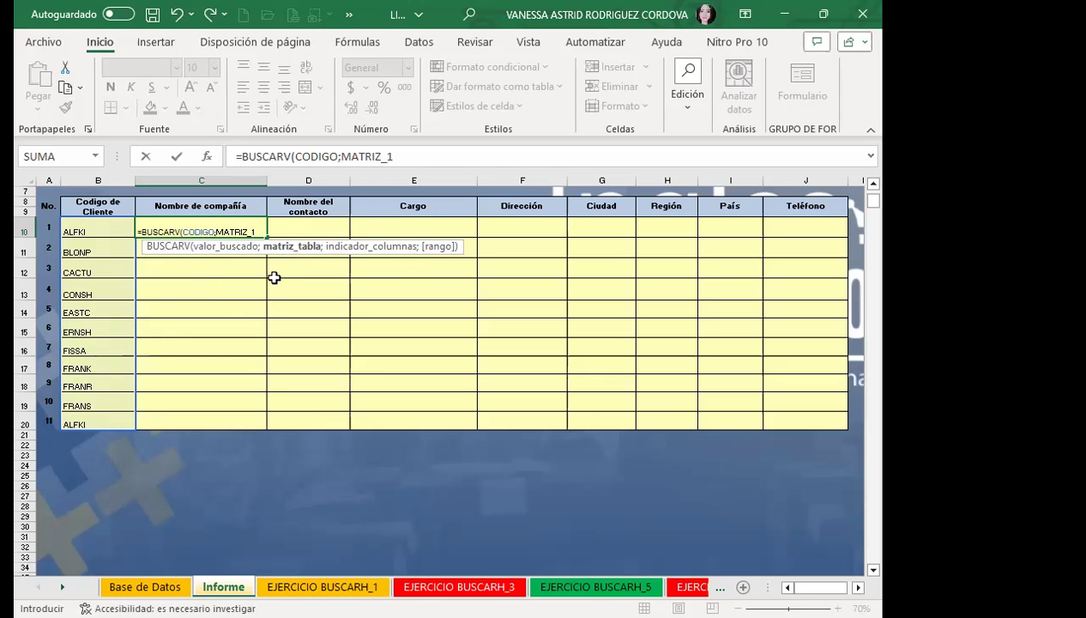
type(";")
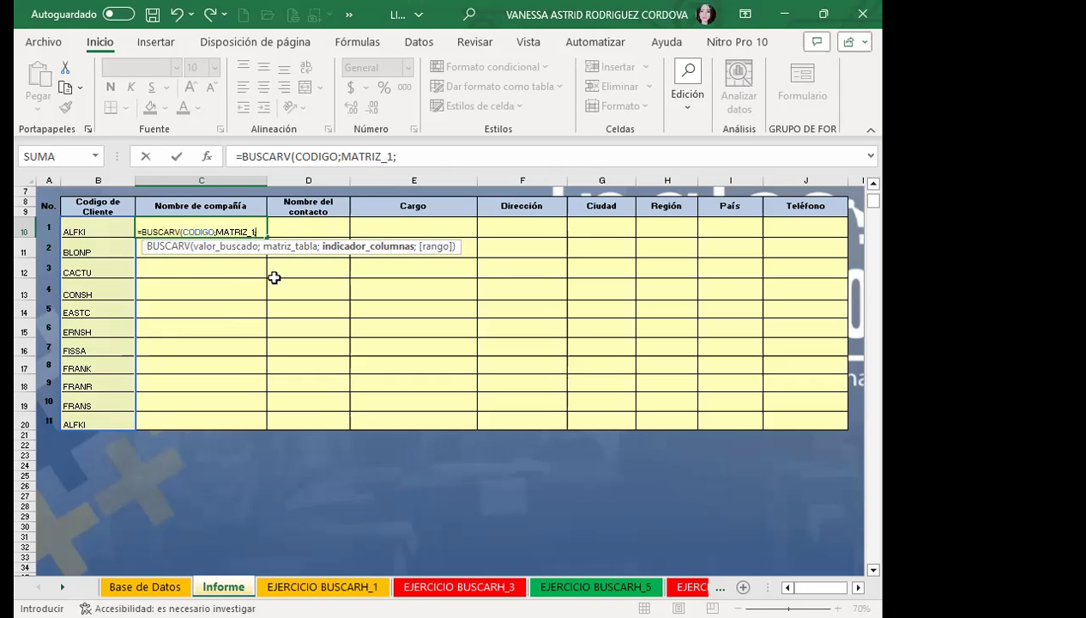
type("2")
type(";0")
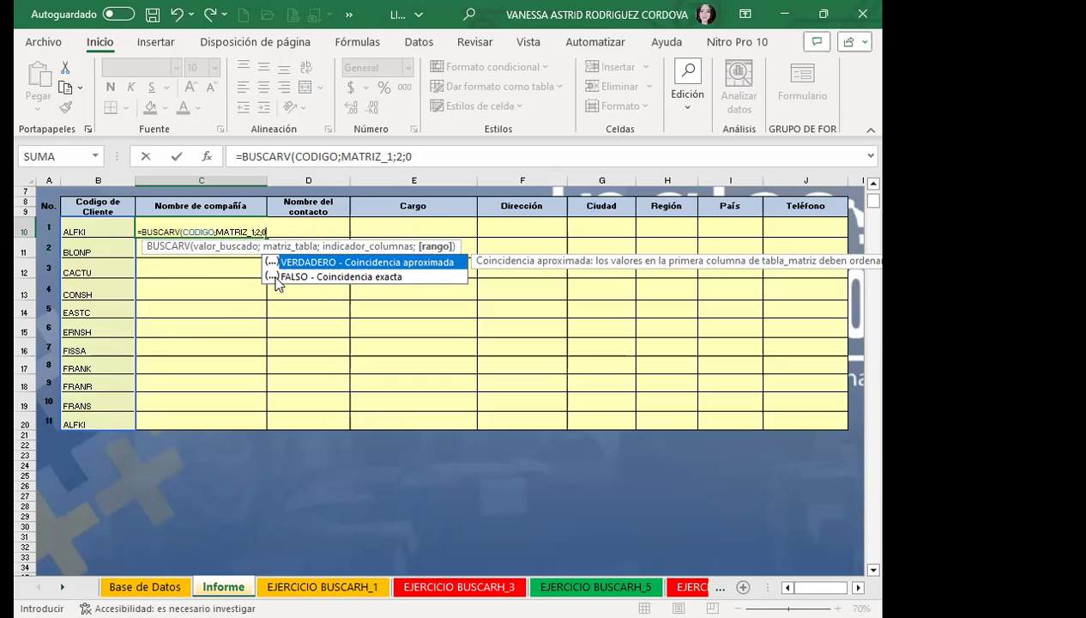
type(")")
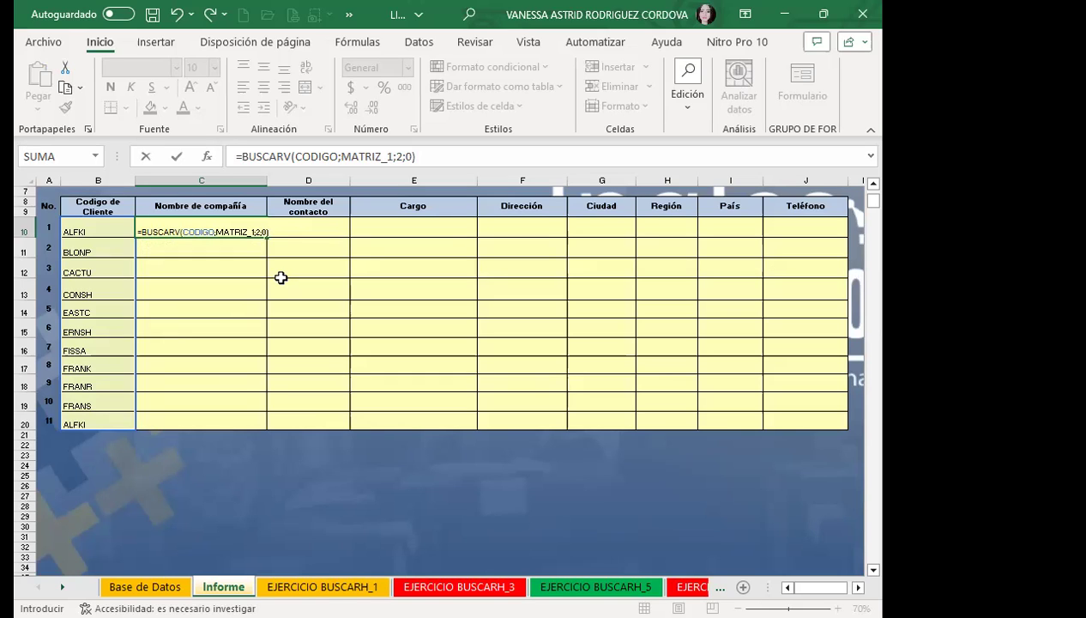
Commit the C10 lookup and check that codes like ALFKI and FISSA return company names.
key("Return")
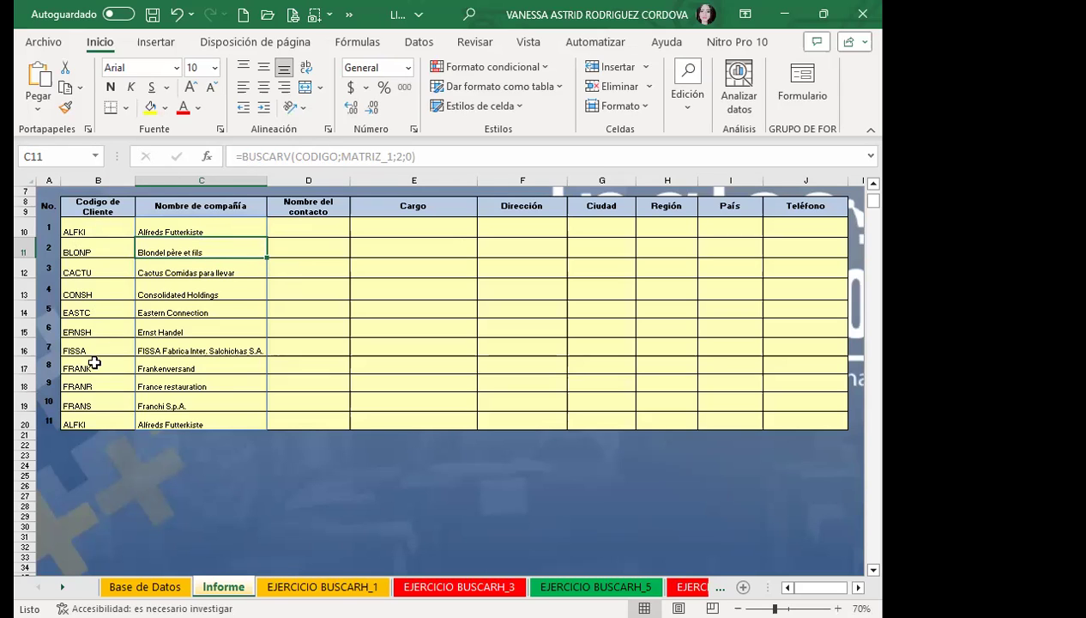
left_click(101, 224)
left_click_drag(102, 225, 108, 419)
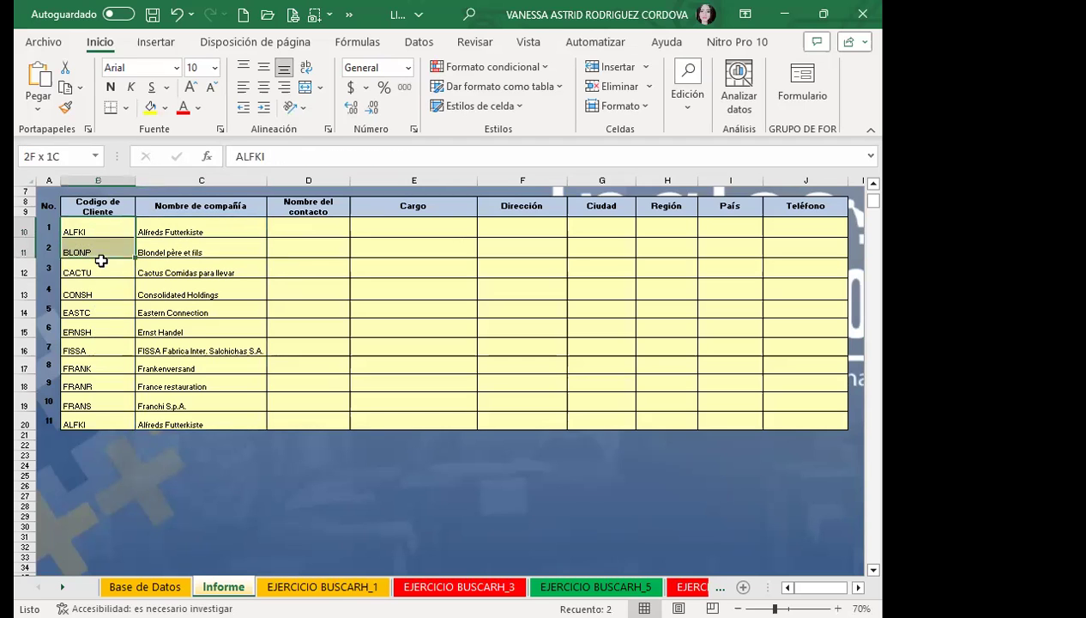
left_click(197, 226)
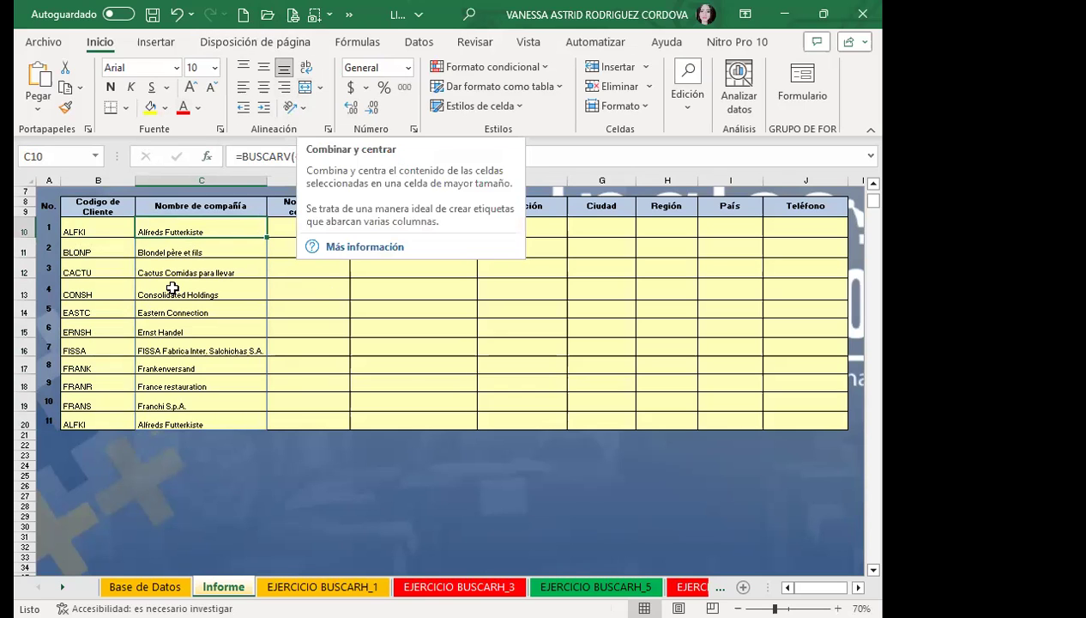
left_click(101, 228)
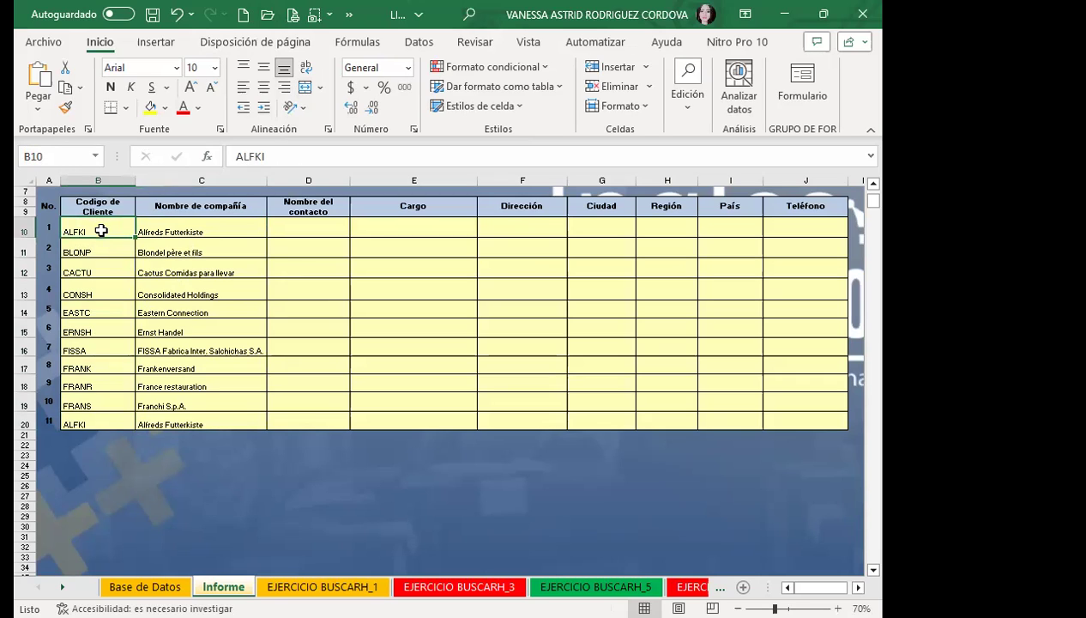
left_click(81, 353)
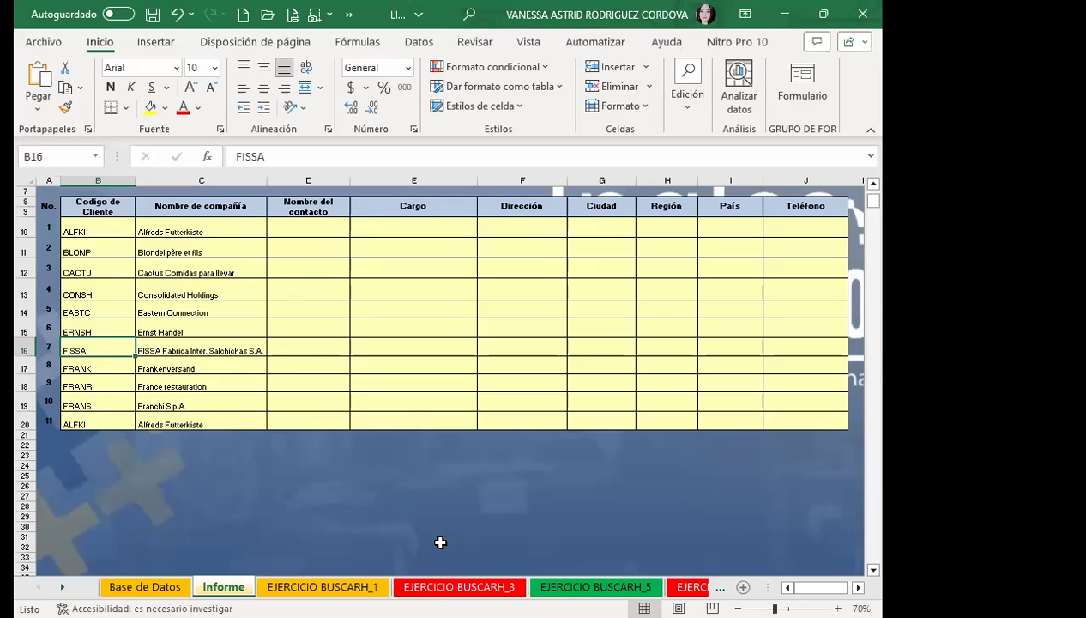
left_click(127, 591)
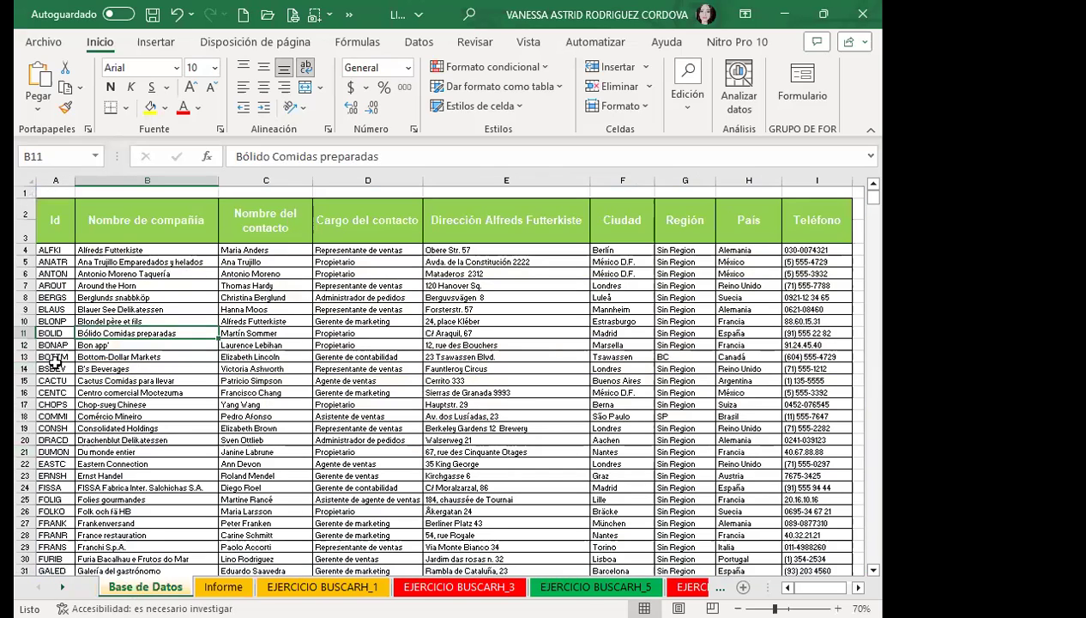
scroll(65, 376, "down", 2)
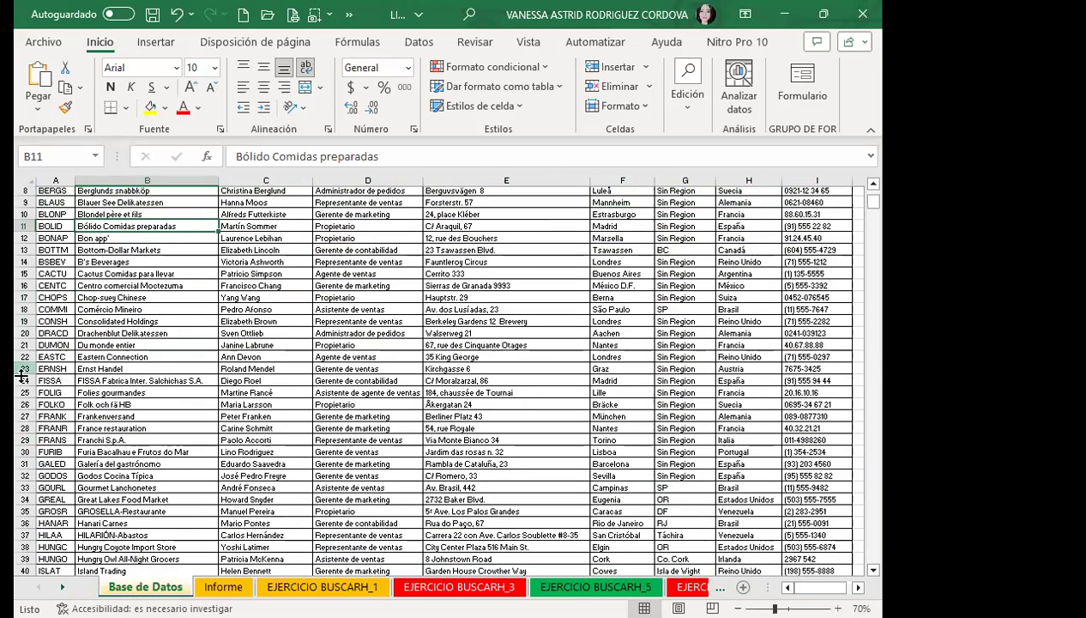
left_click(26, 380)
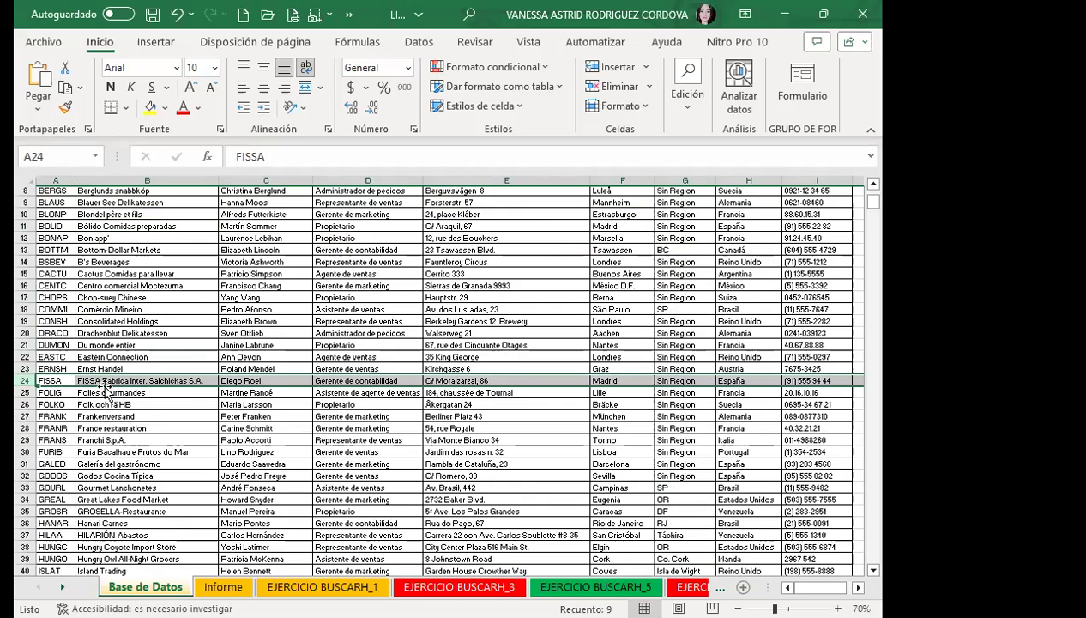
scroll(106, 390, "up", 1, "ctrl")
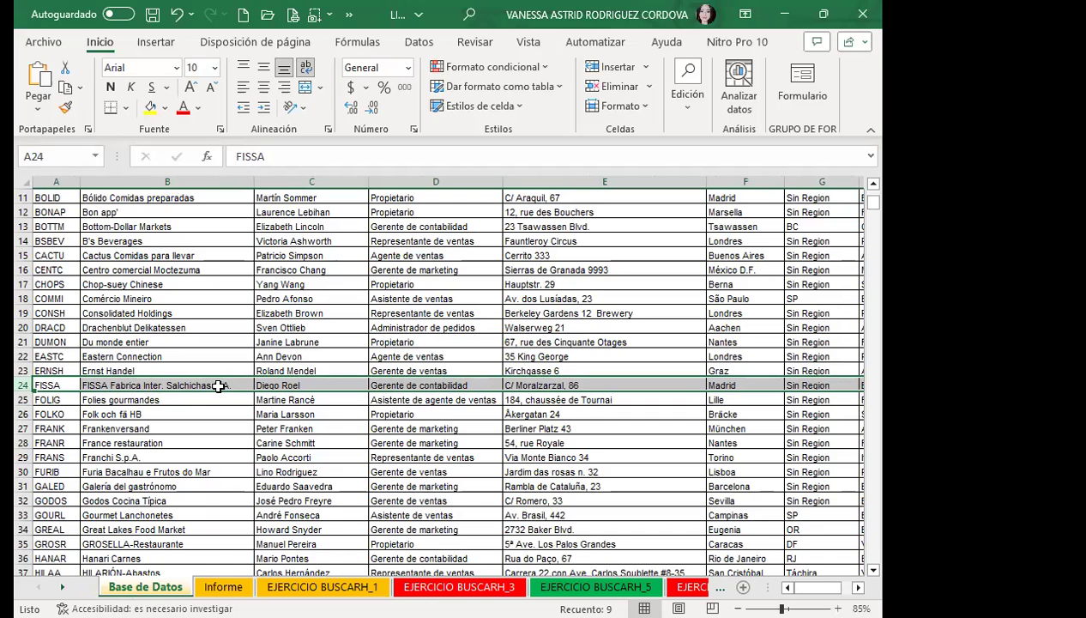
Copy the C10 company-name lookup across columns D through J of the Informe table.
left_click(223, 587)
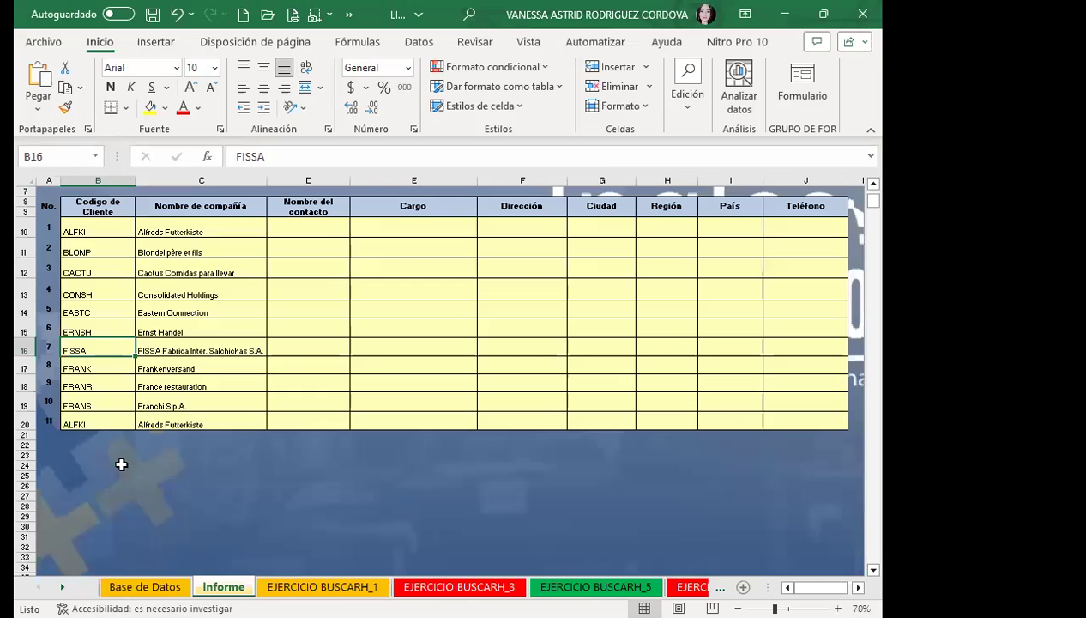
left_click(207, 229)
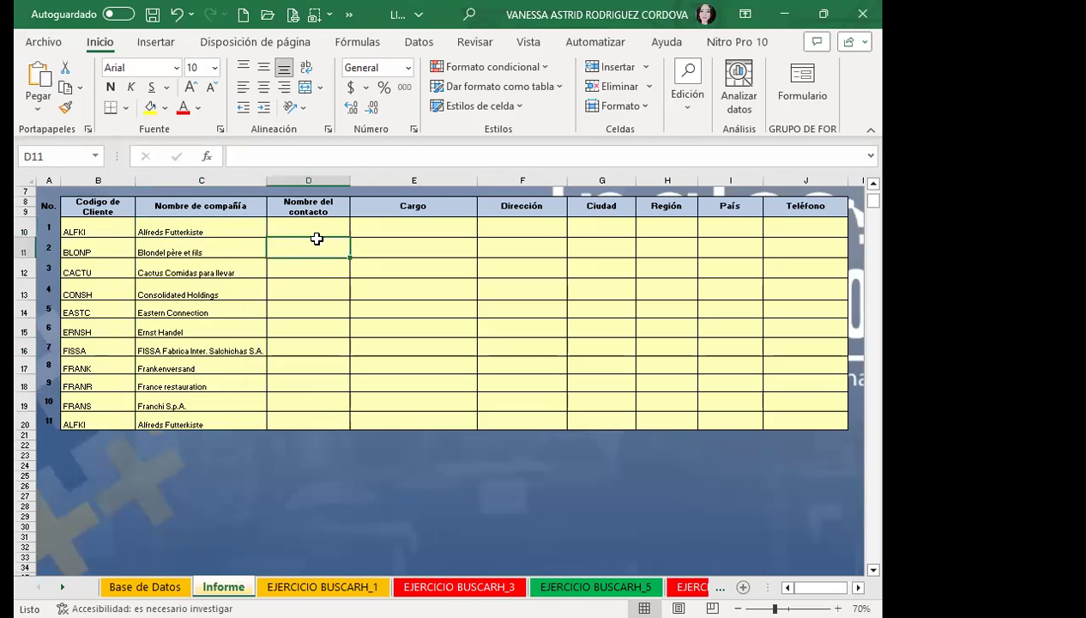
left_click_drag(268, 238, 840, 238)
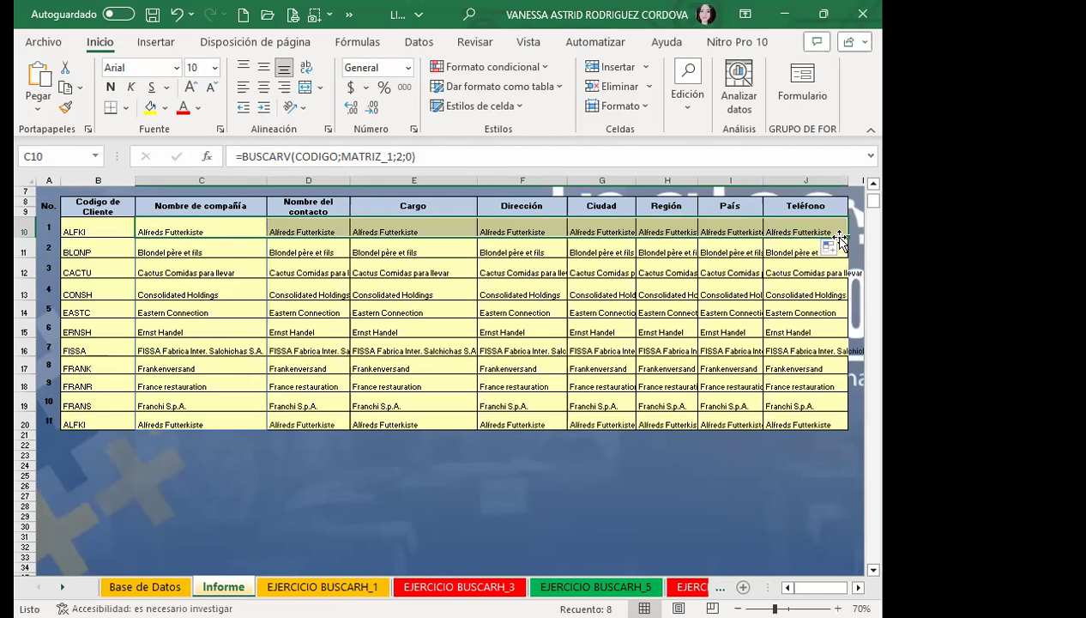
Change D10's BUSCARV column index to 3 so it returns contact names.
left_click(303, 240)
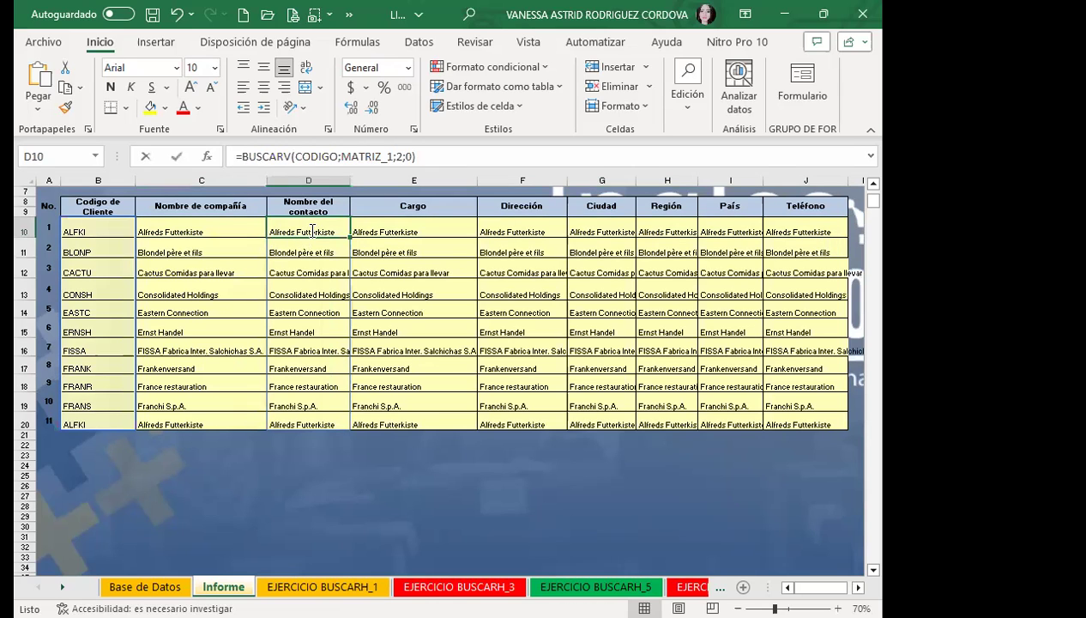
left_click(397, 156)
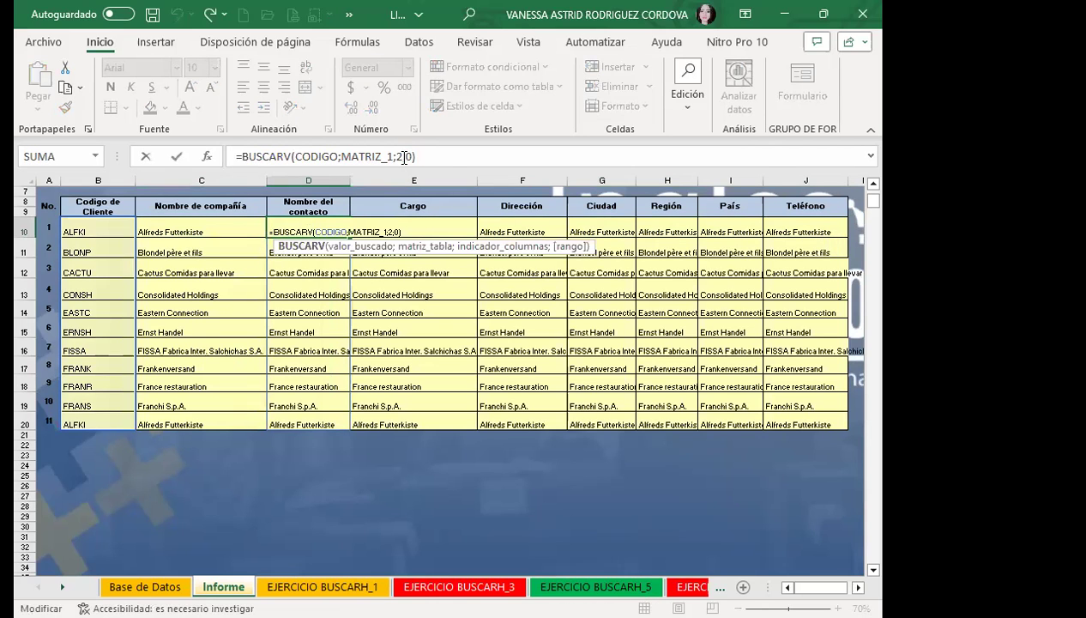
key("BackSpace")
type("3")
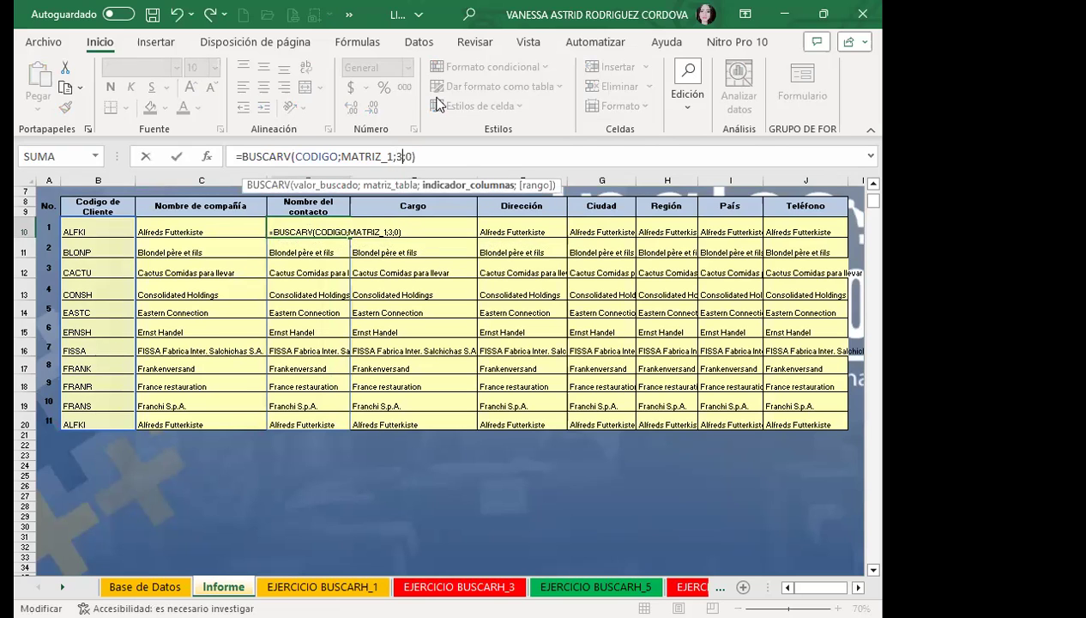
key("Return")
Change E10's BUSCARV column index to 4 so it returns job titles.
left_click(455, 228)
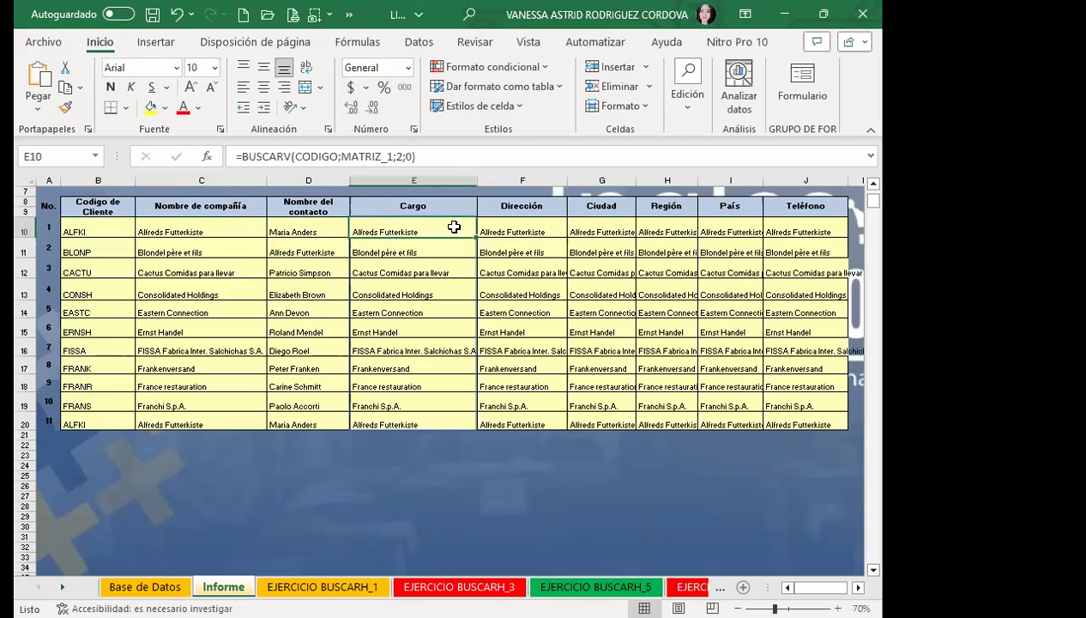
left_click(403, 155)
key("BackSpace")
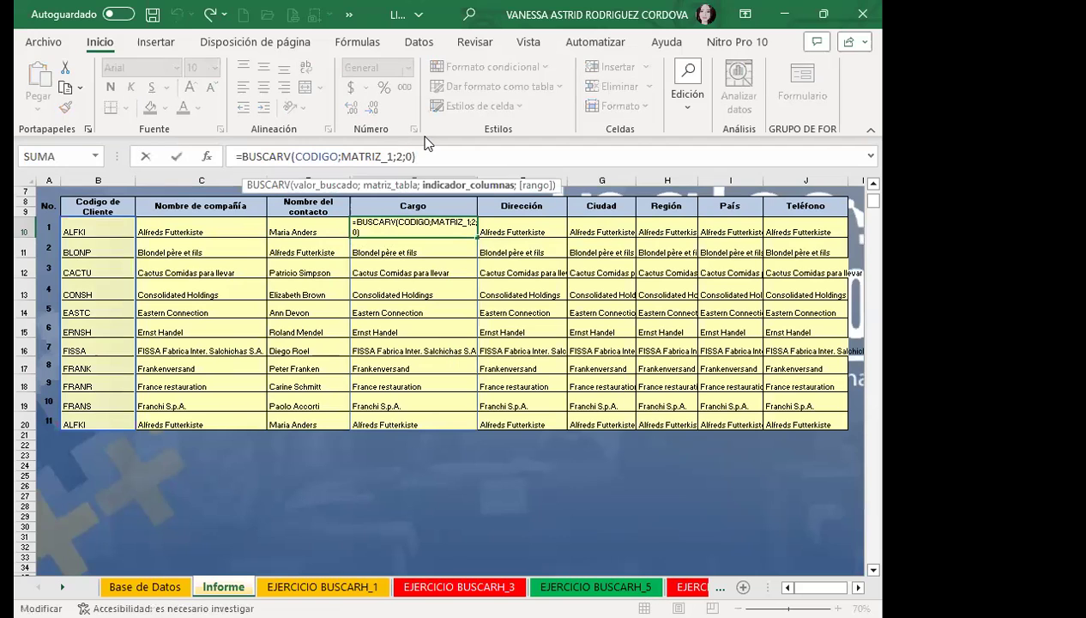
type("4")
key("Return")
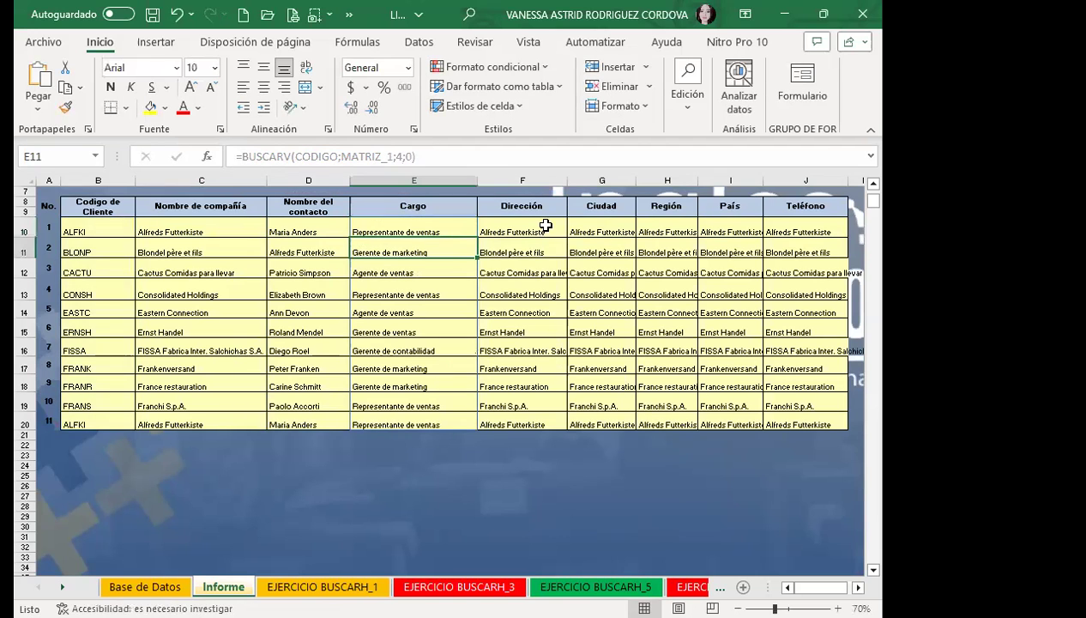
left_click(545, 222)
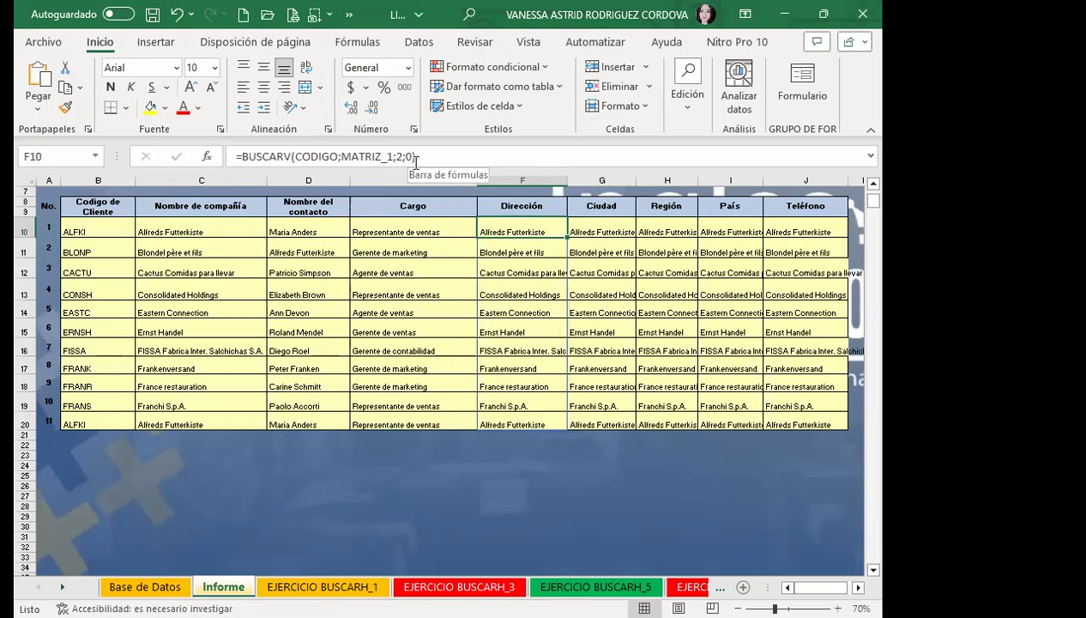
Try editing F10's column index, then undo the edits that caused #¿NOMBRE? errors.
left_click(401, 155)
key("BackSpace")
type("2")
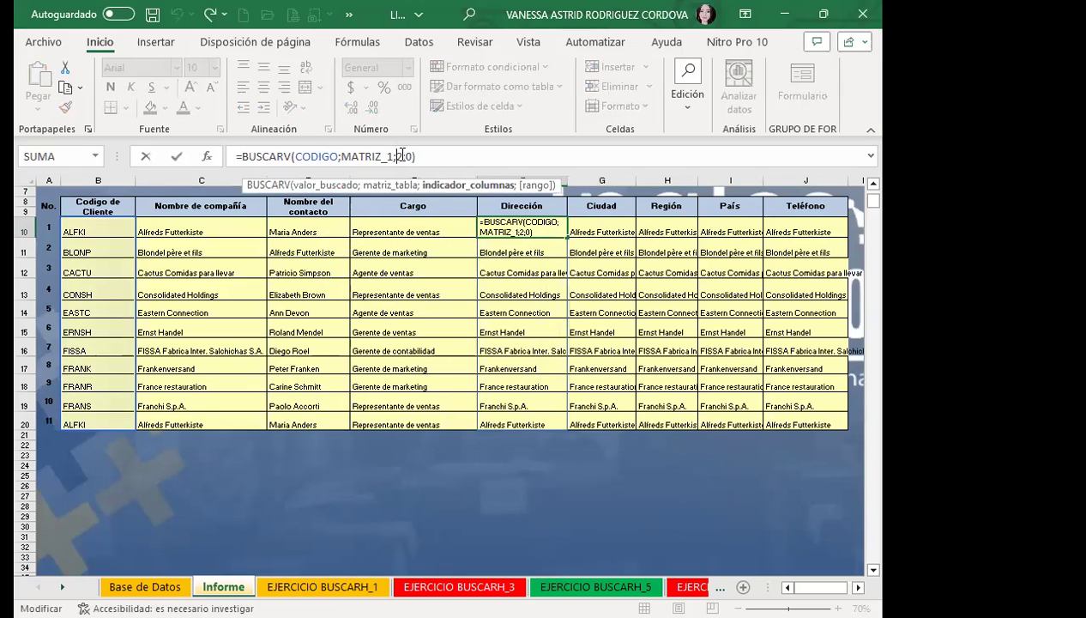
key("Return")
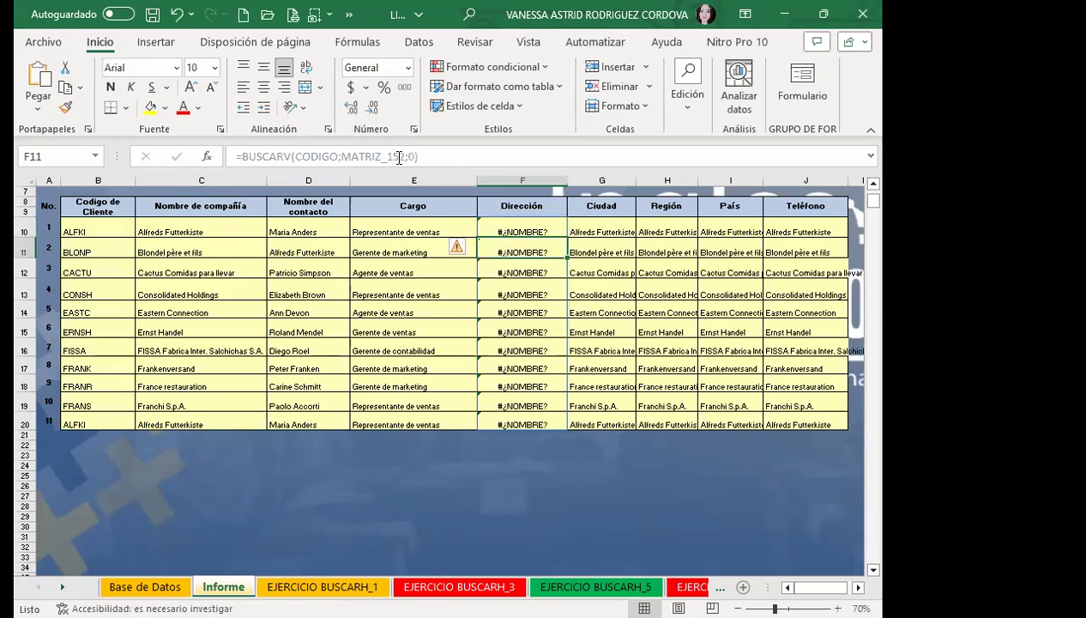
key("ctrl+apostrophe")
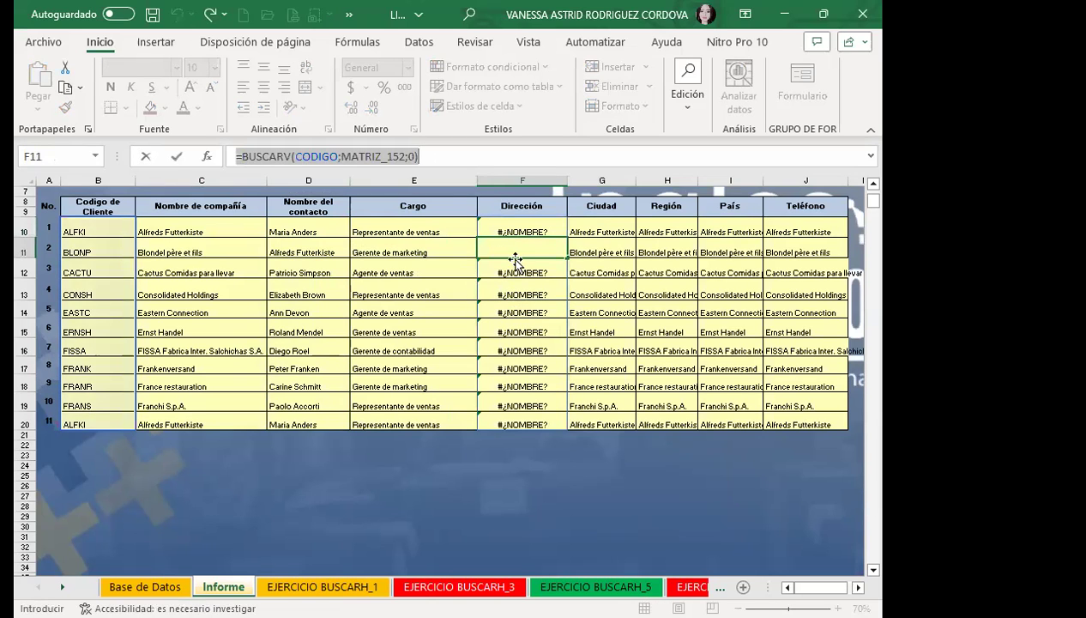
key("ctrl+Return")
key("ctrl+z")
key("ctrl+z")
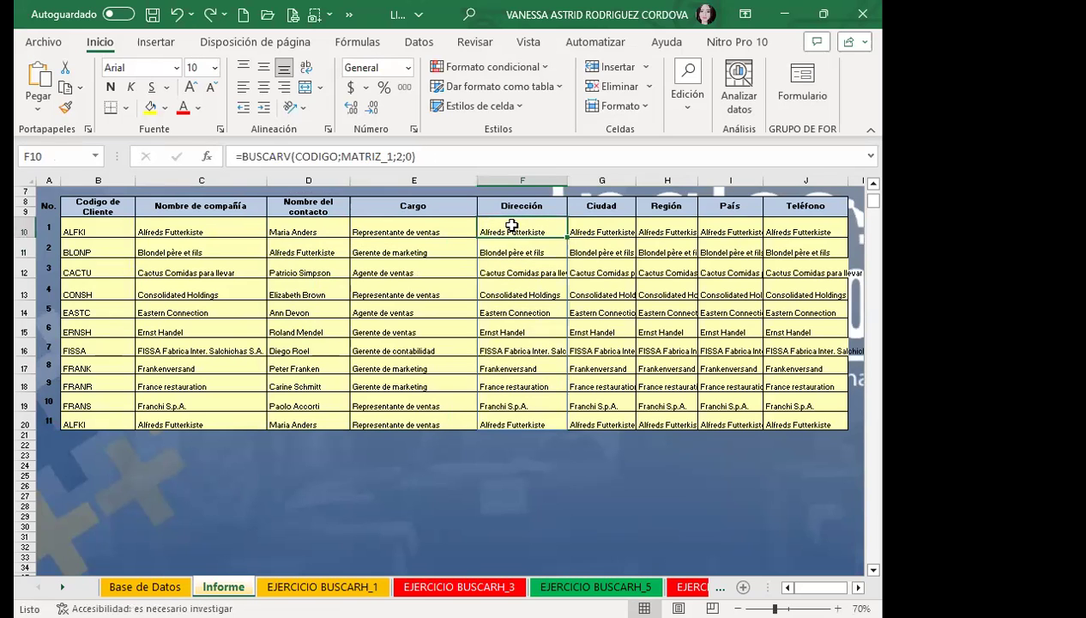
Set F10's column index to 5 so Dirección shows addresses like Obere Str. 57.
left_click(405, 154)
key("BackSpace")
type("5")
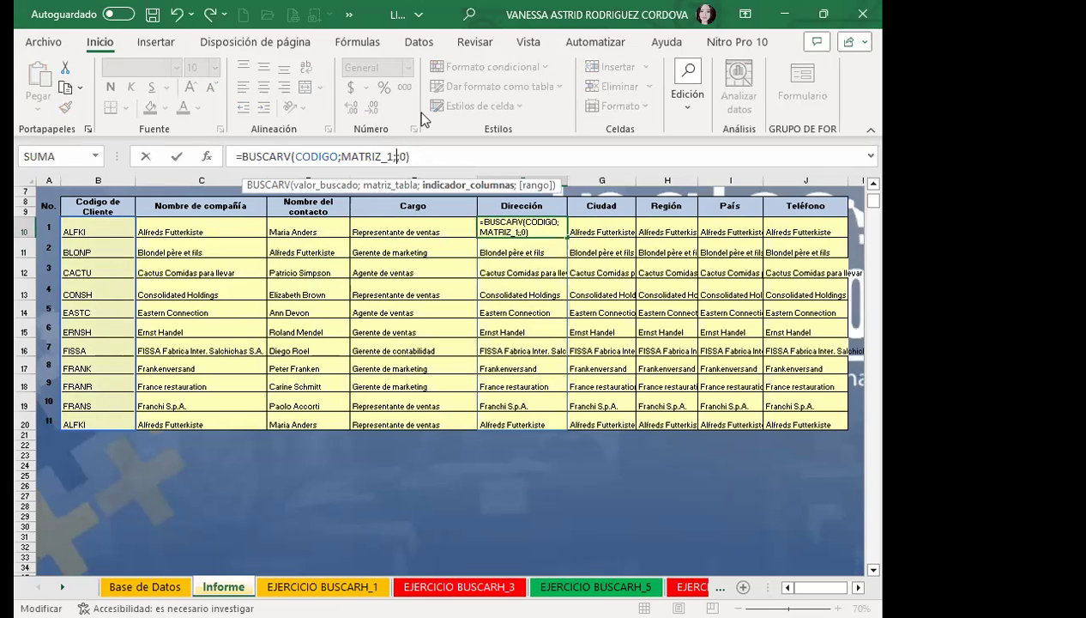
key("Return")
left_click(607, 228)
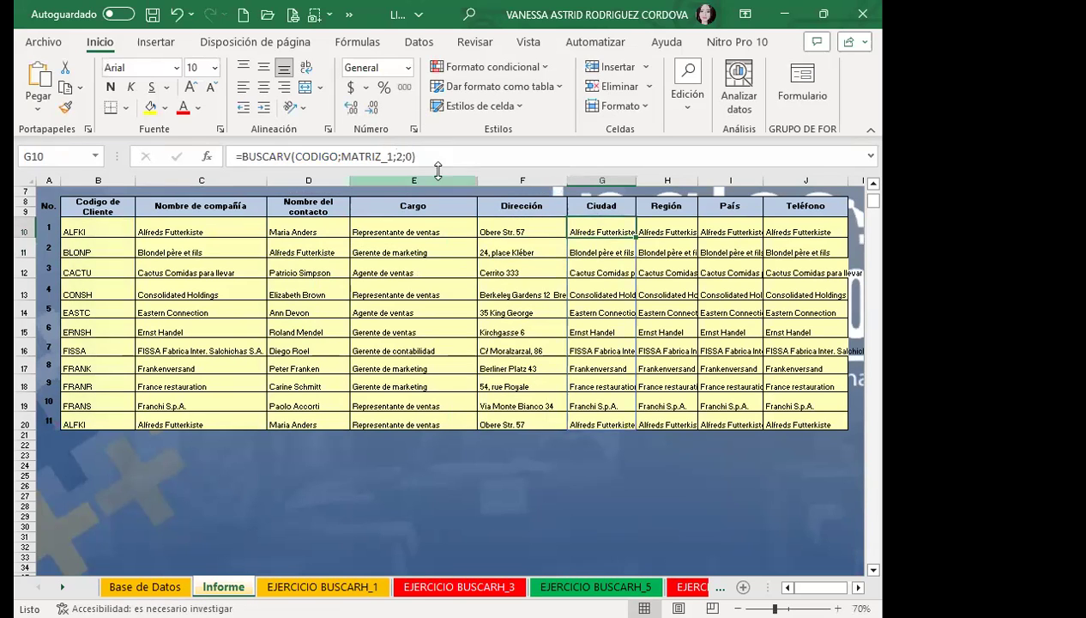
left_click(402, 155)
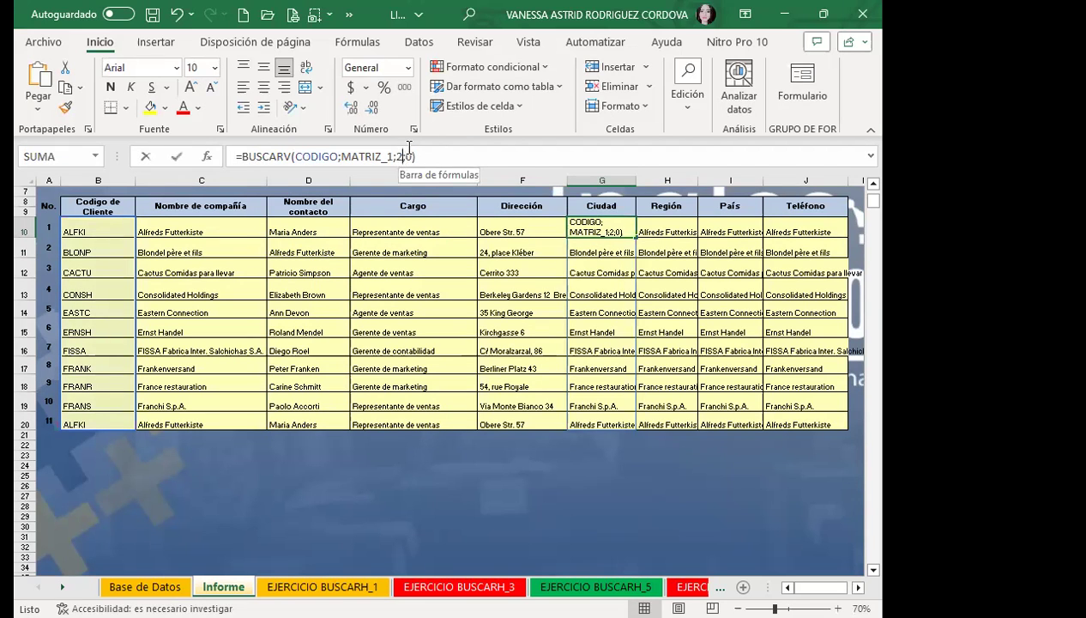
Set G10, H10 and I10 column indexes to 6, 7 and 8 for city, region and country.
key("BackSpace")
type("6")
key("Tab")
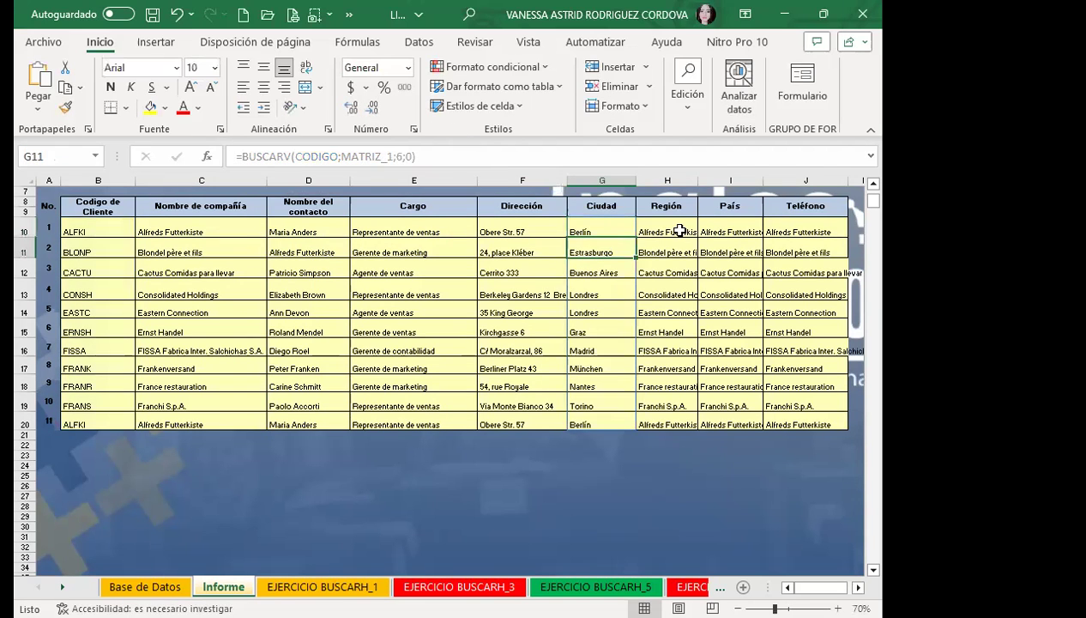
left_click(403, 157)
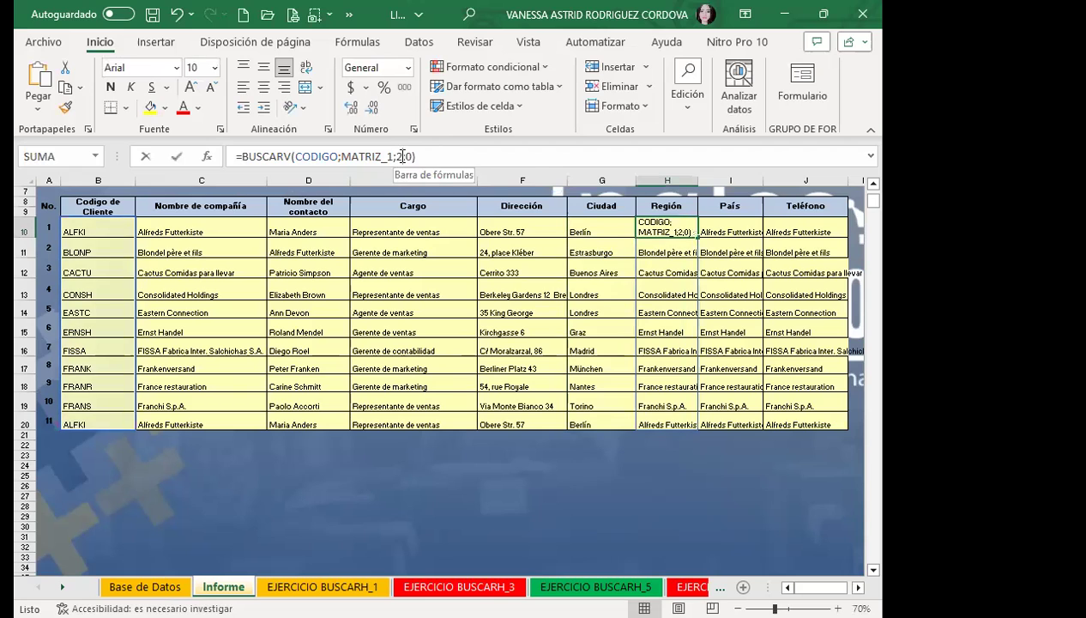
key("BackSpace")
type("7")
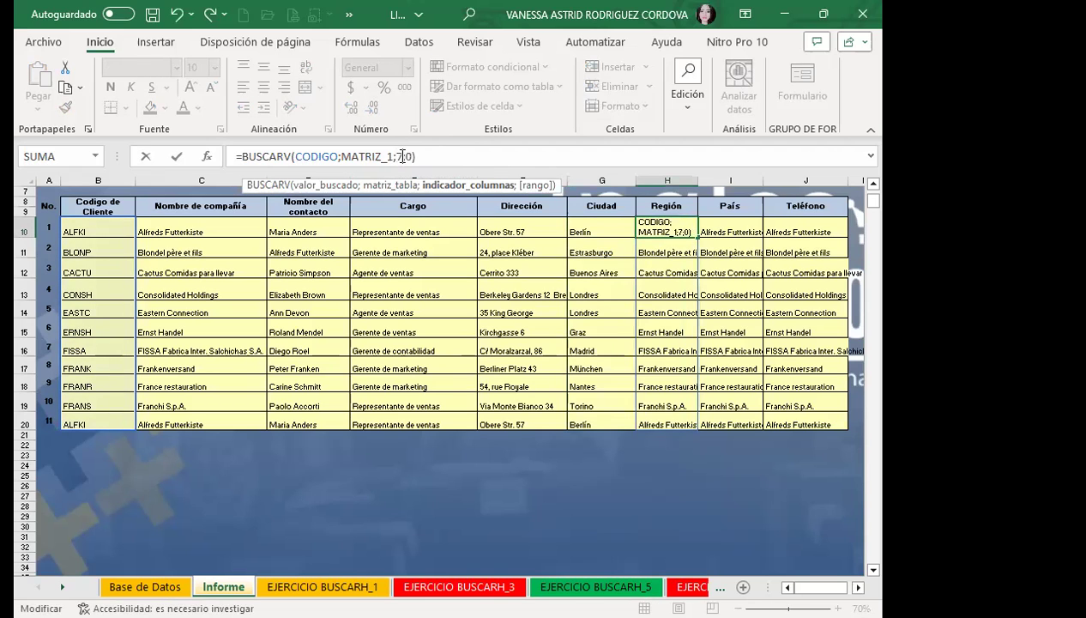
key("Return")
left_click(601, 223)
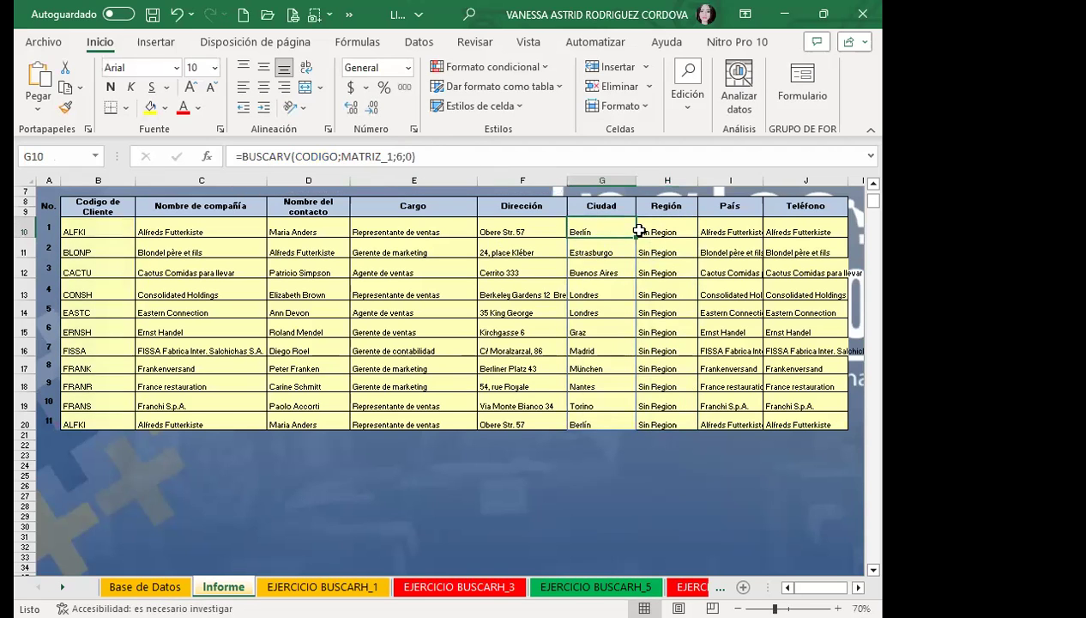
left_click(691, 229)
left_click(731, 228)
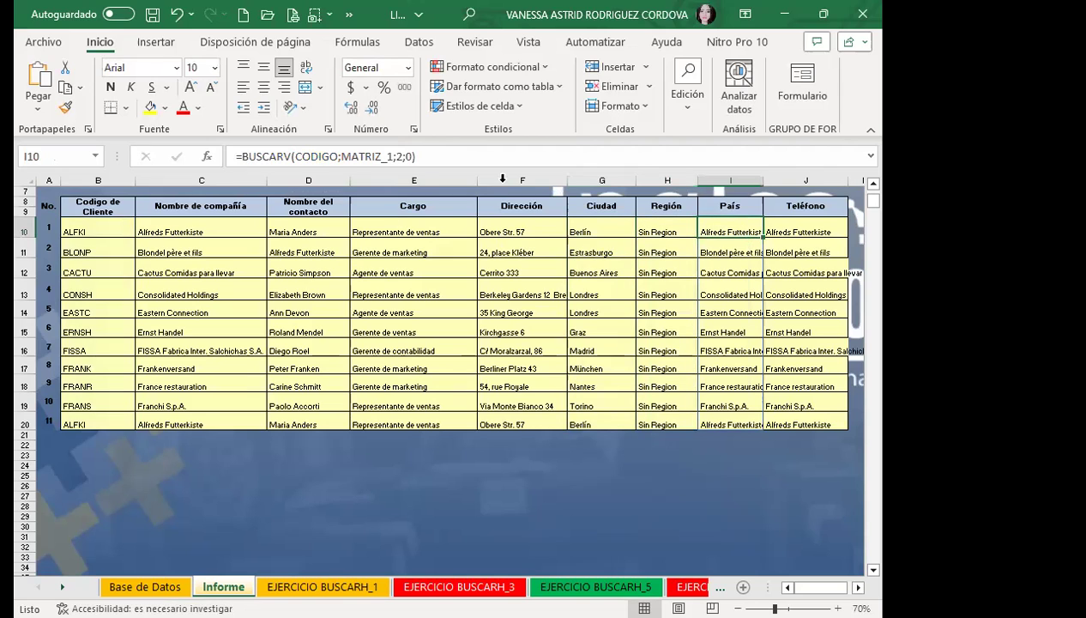
left_click(417, 155)
key("BackSpace")
type("8")
key("Tab")
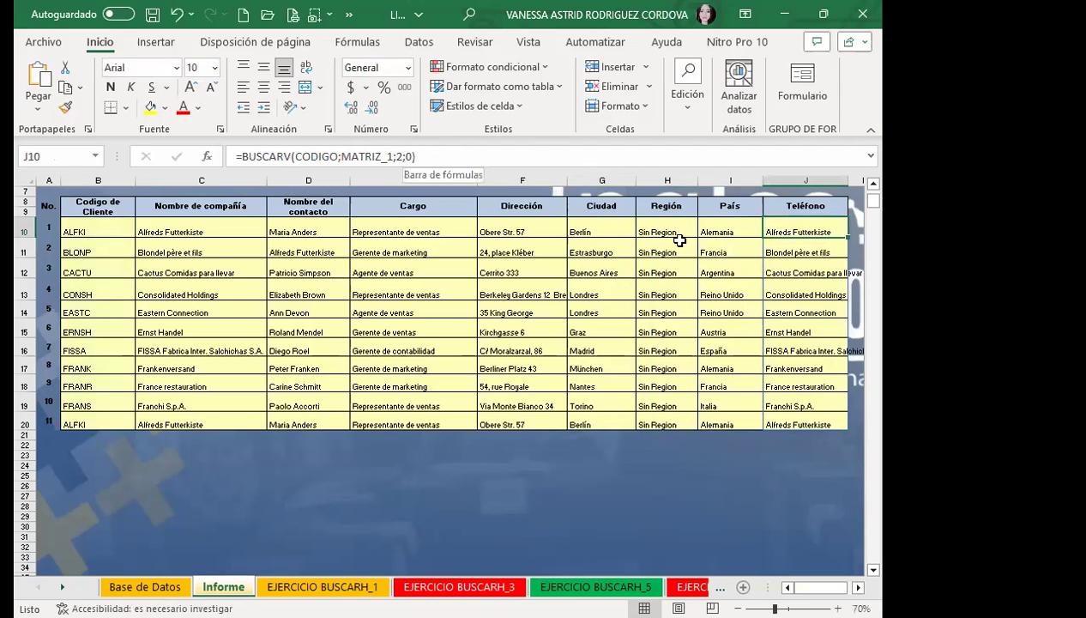
Set J10's column index to 9 for phone numbers and paste the company lookup into C11:C12.
double_click(399, 157)
type("9")
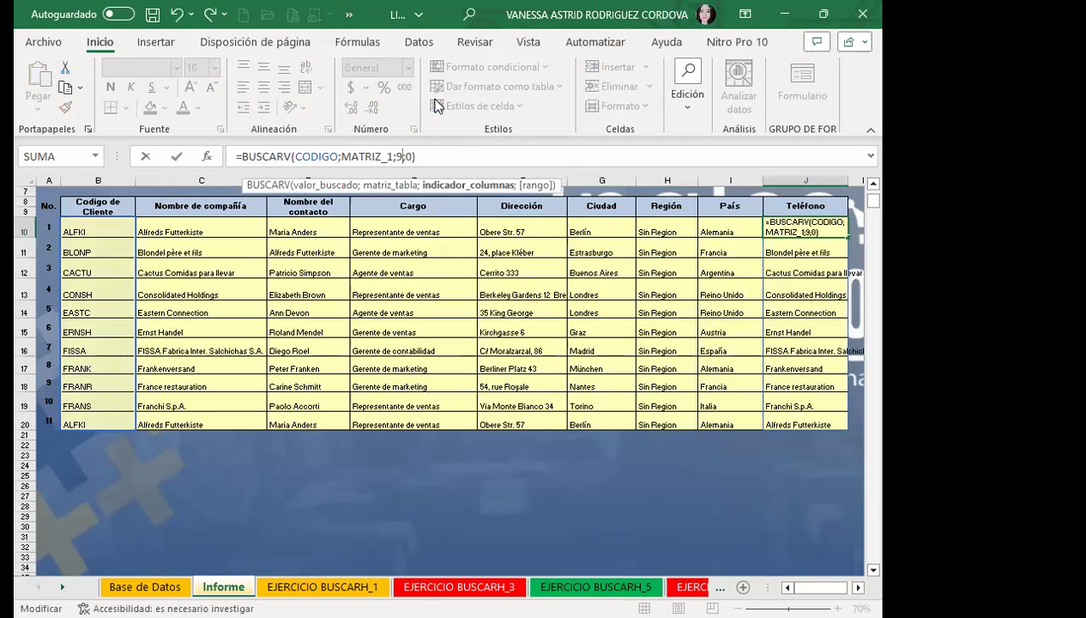
key("Return")
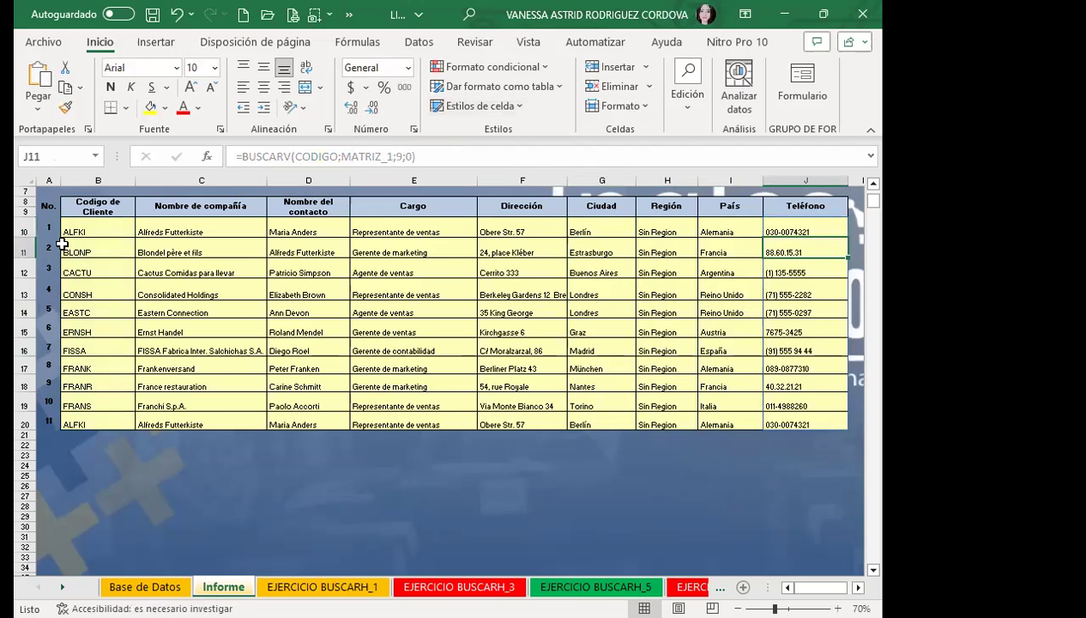
left_click(153, 250)
key("ctrl+v")
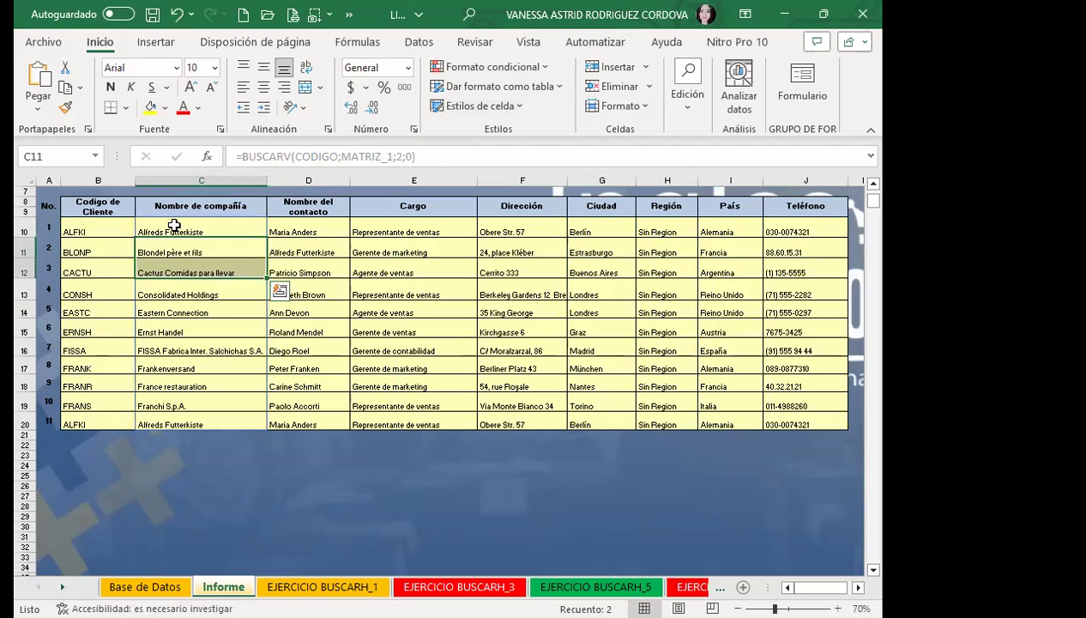
left_click(175, 225)
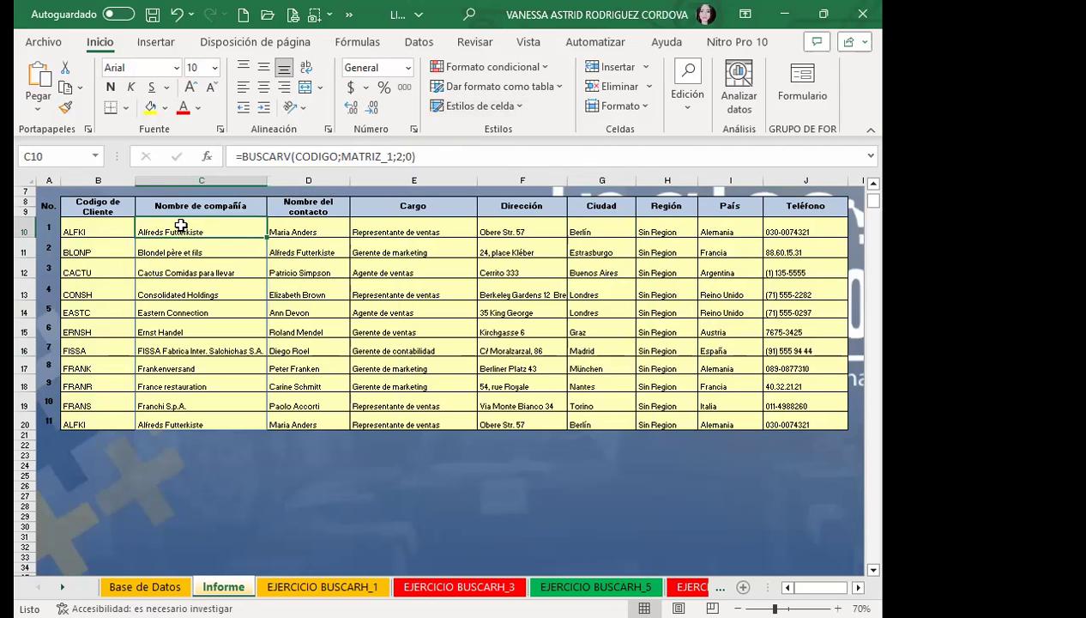
left_click(300, 225)
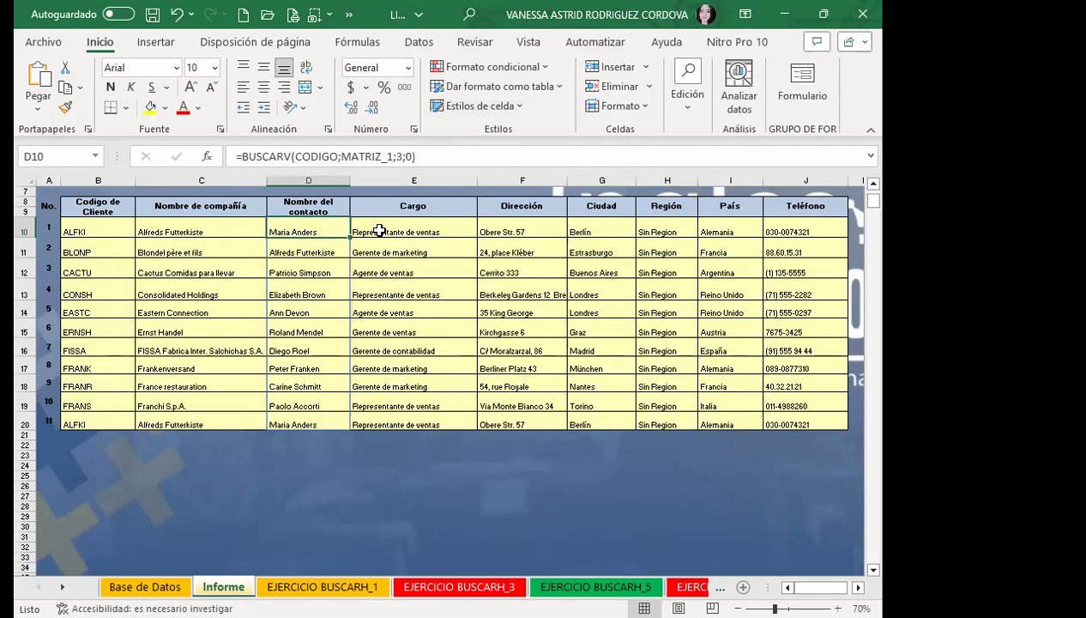
left_click(378, 230)
left_click(485, 229)
left_click(580, 228)
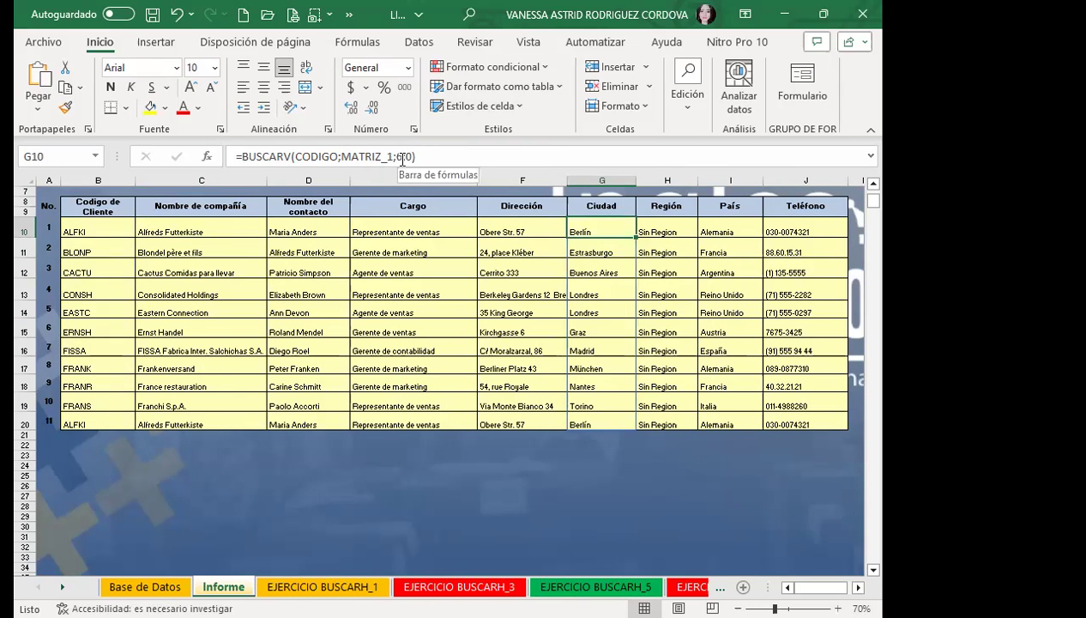
left_click(86, 230)
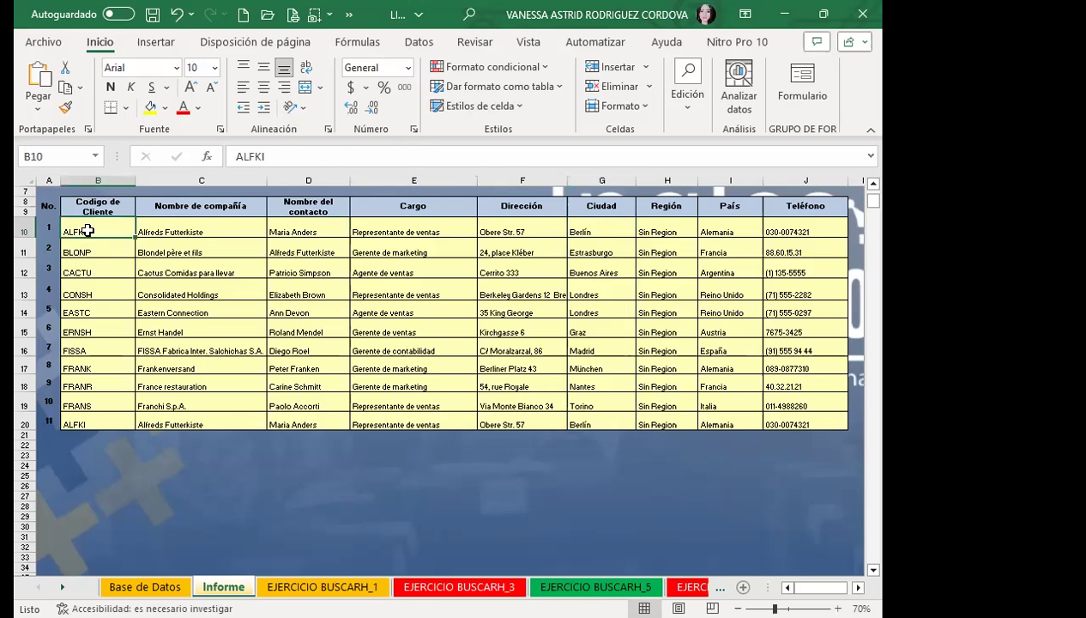
left_click(774, 225)
left_click(183, 222)
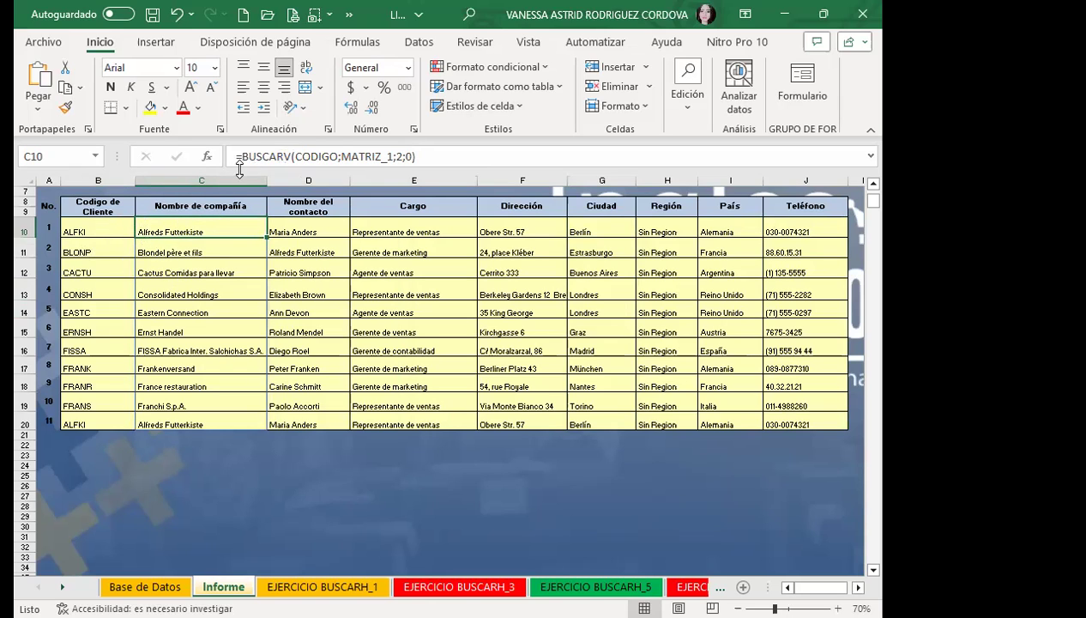
left_click(433, 151)
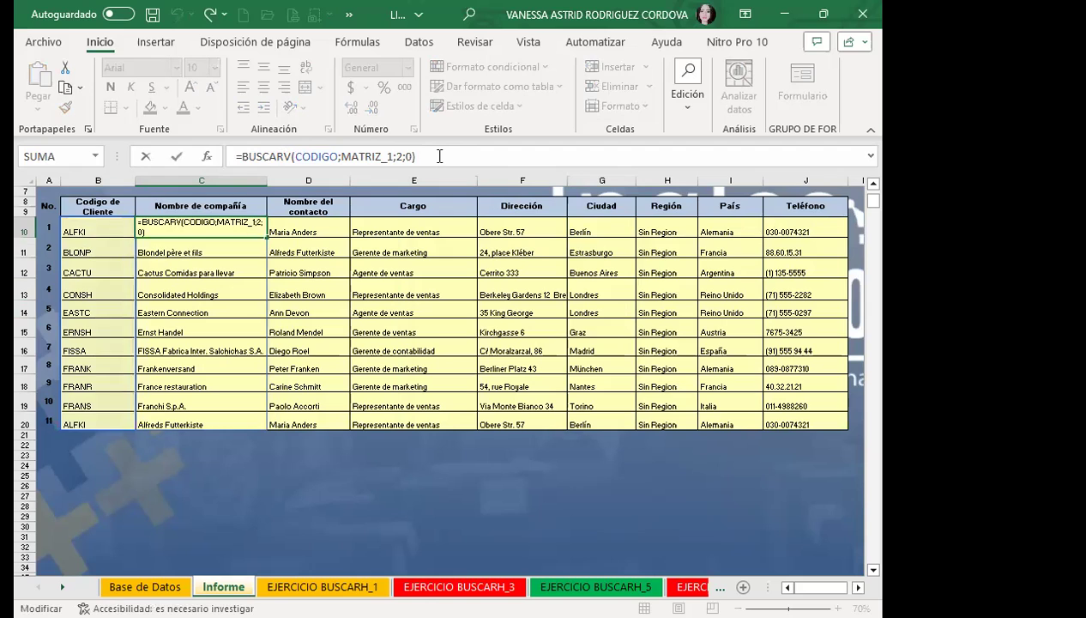
key("Return")
left_click(207, 271)
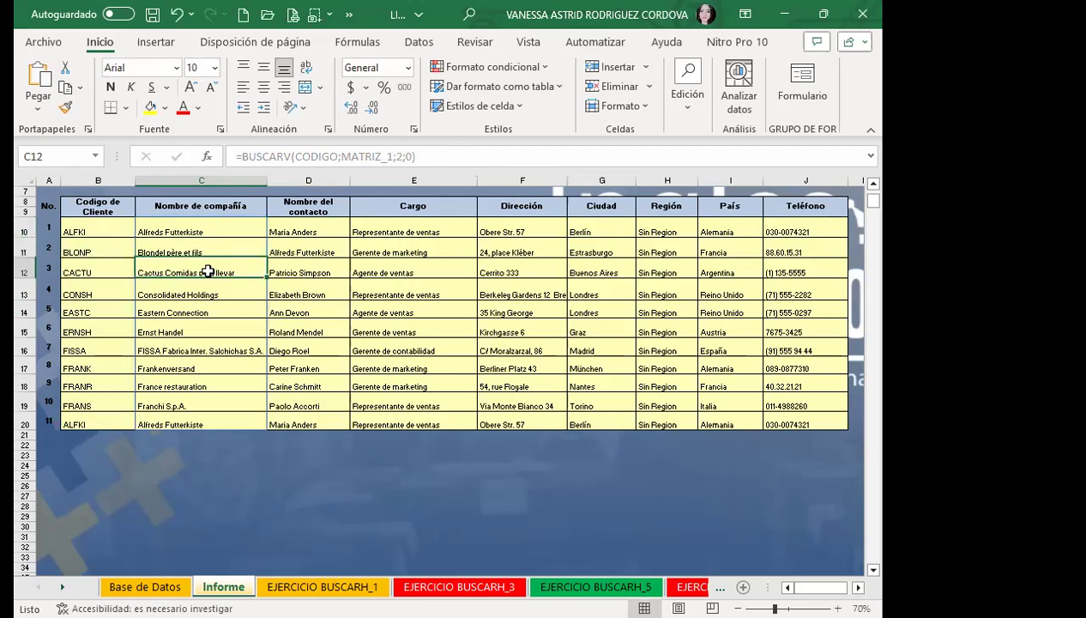
left_click(206, 293)
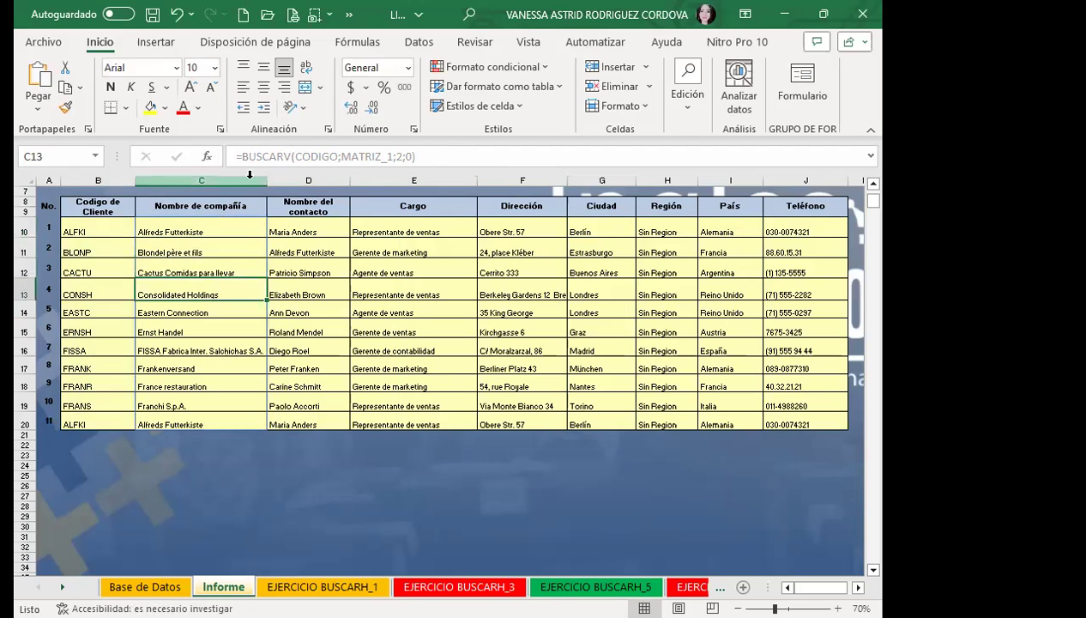
left_click(182, 312)
left_click(185, 332)
left_click(187, 352)
left_click(180, 367)
left_click(175, 384)
left_click(168, 407)
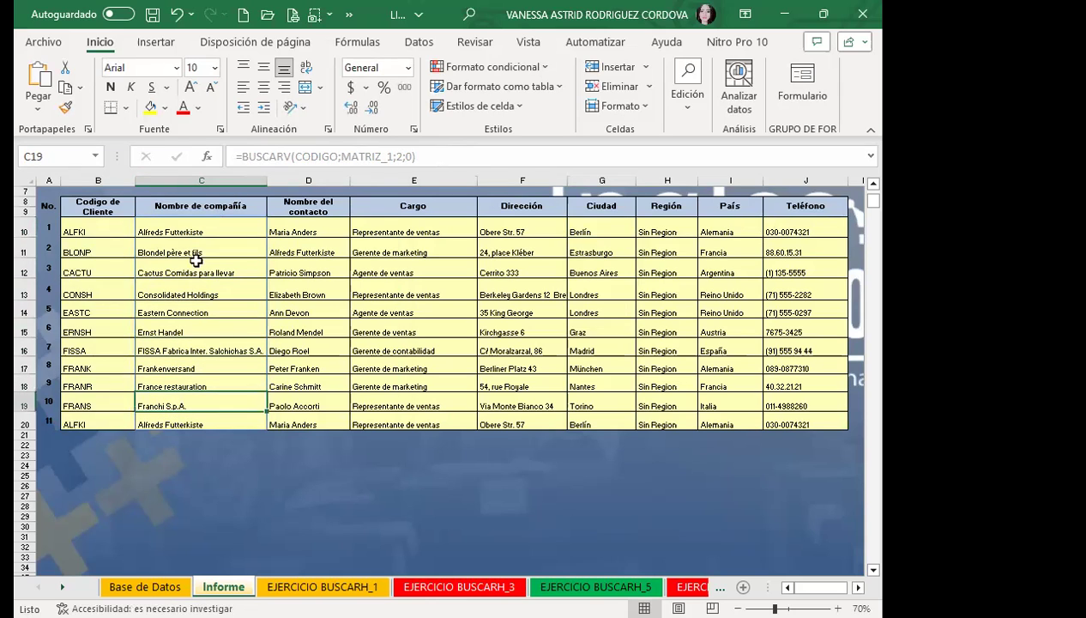
left_click(188, 367)
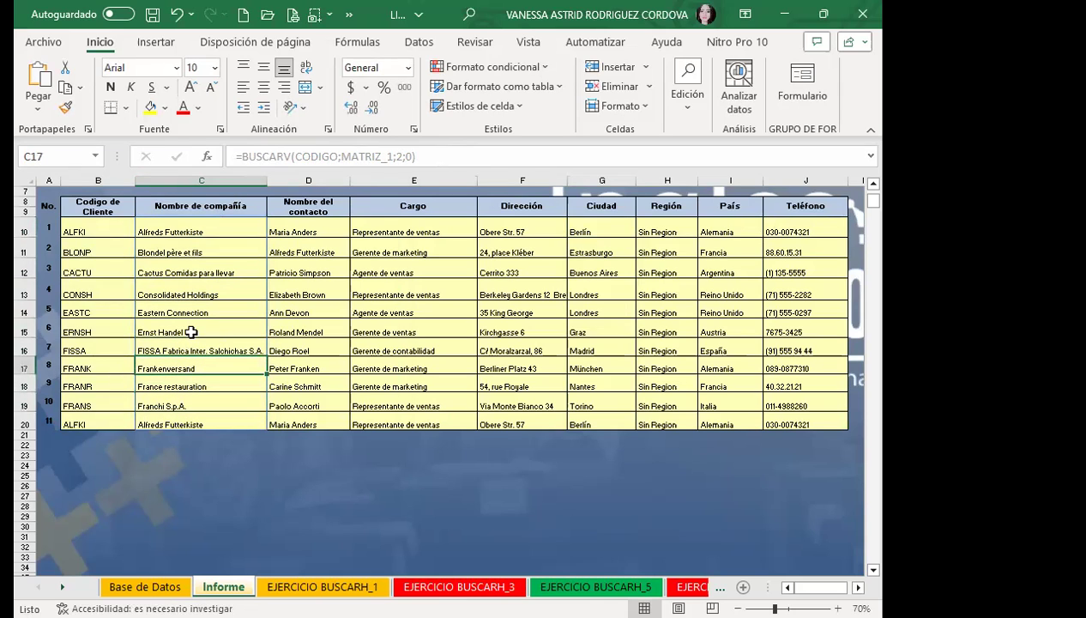
left_click(392, 349)
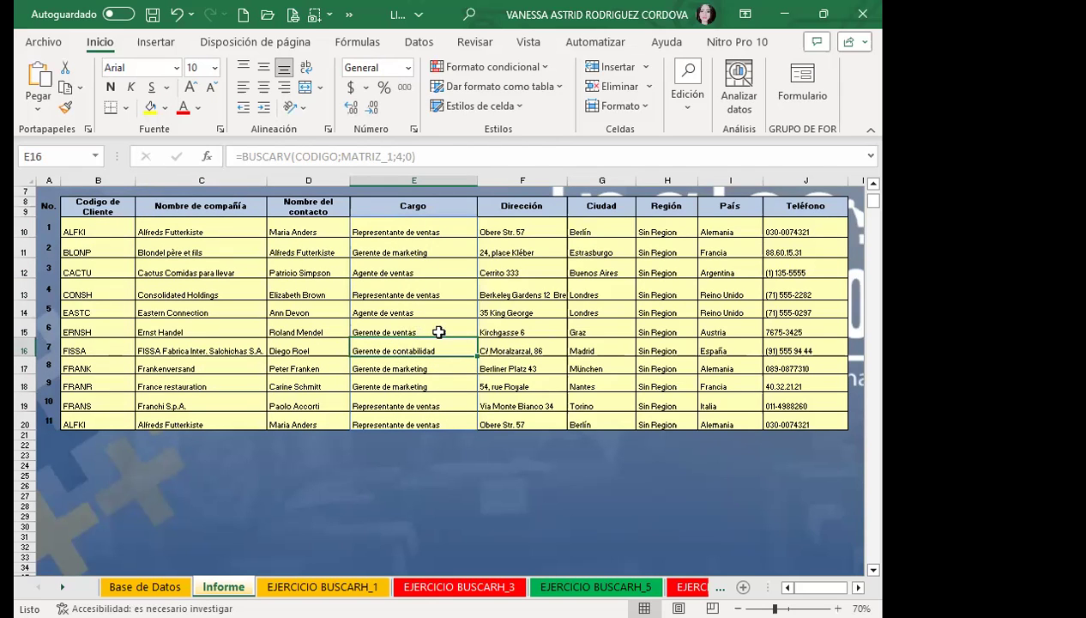
scroll(499, 370, "up", 3, "ctrl")
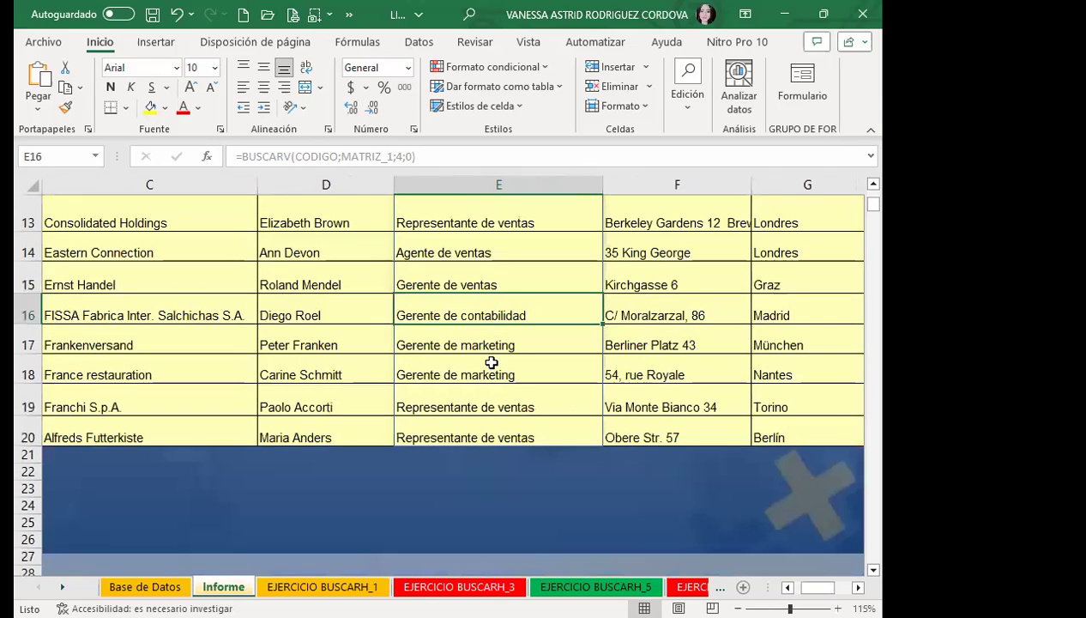
scroll(508, 296, "up", 2)
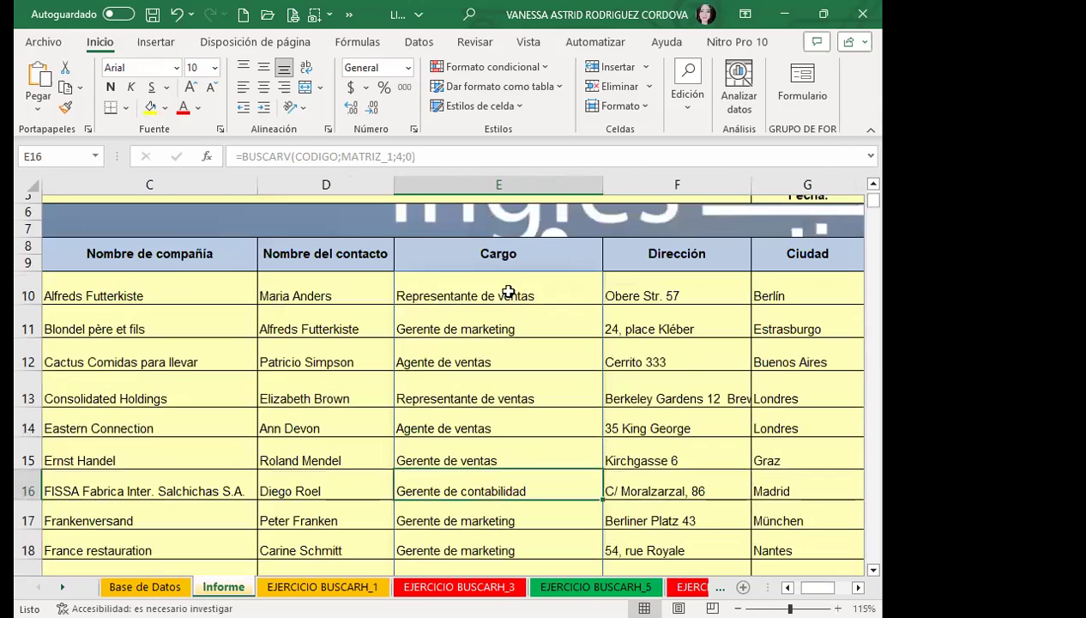
double_click(99, 43)
left_click(304, 211)
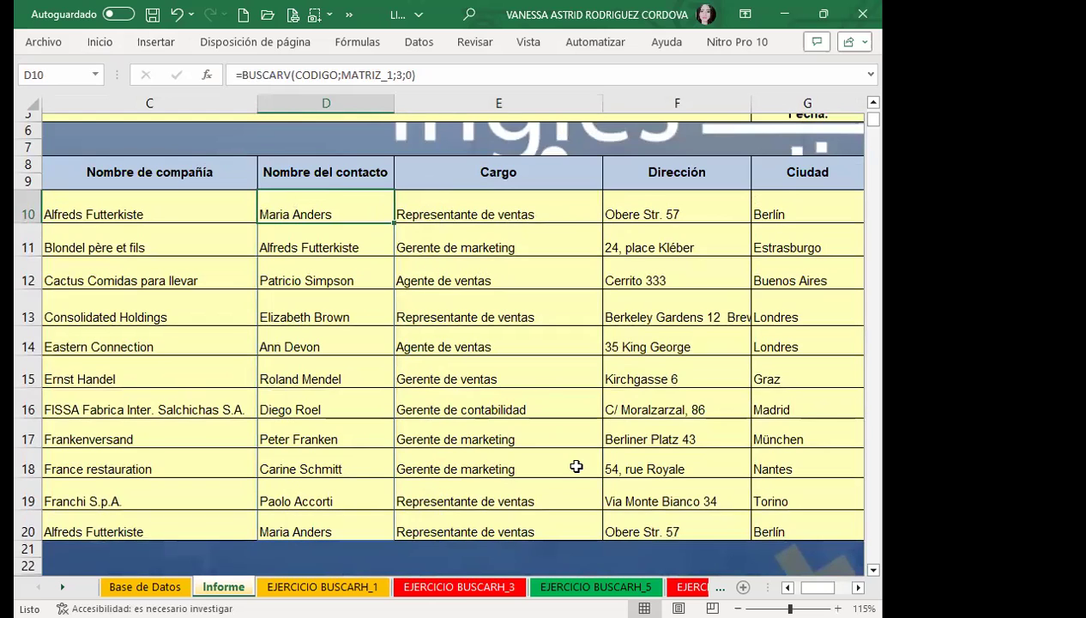
left_click(483, 212)
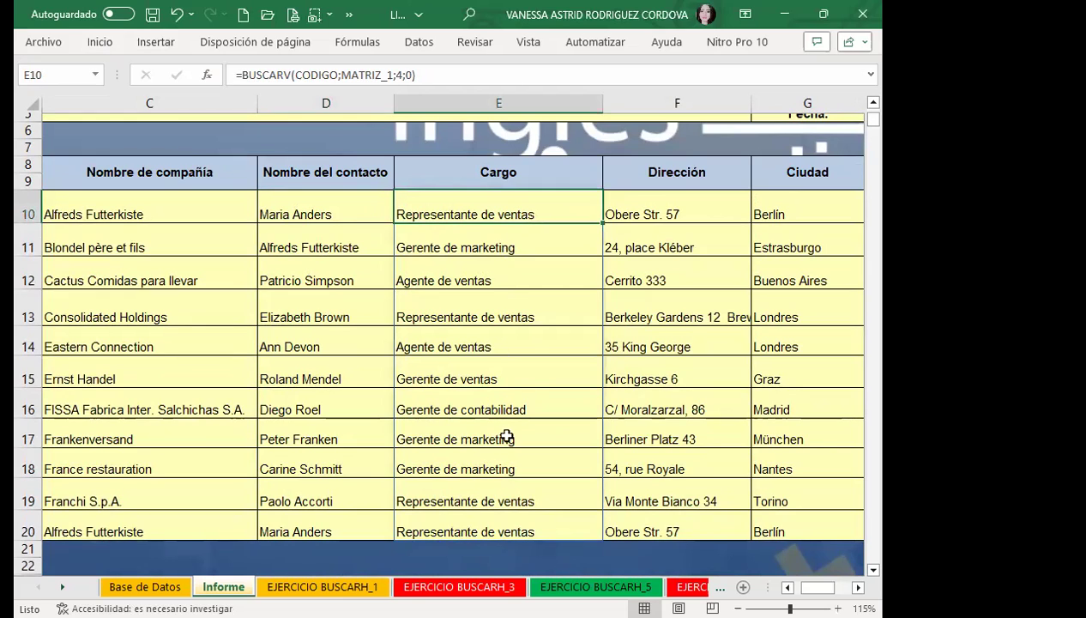
left_click(644, 208)
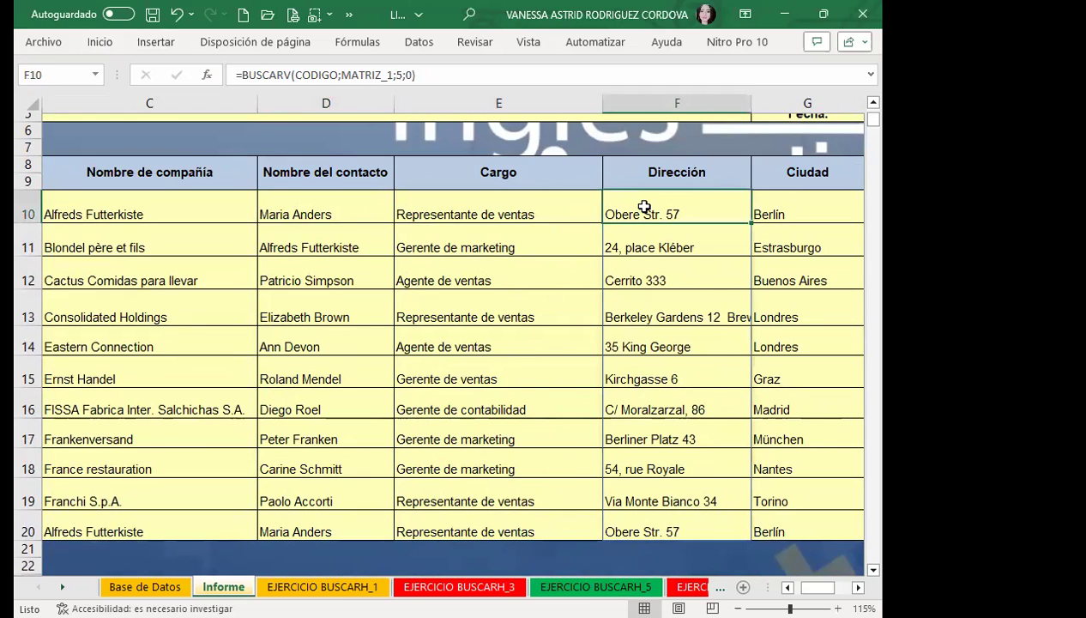
left_click(315, 178)
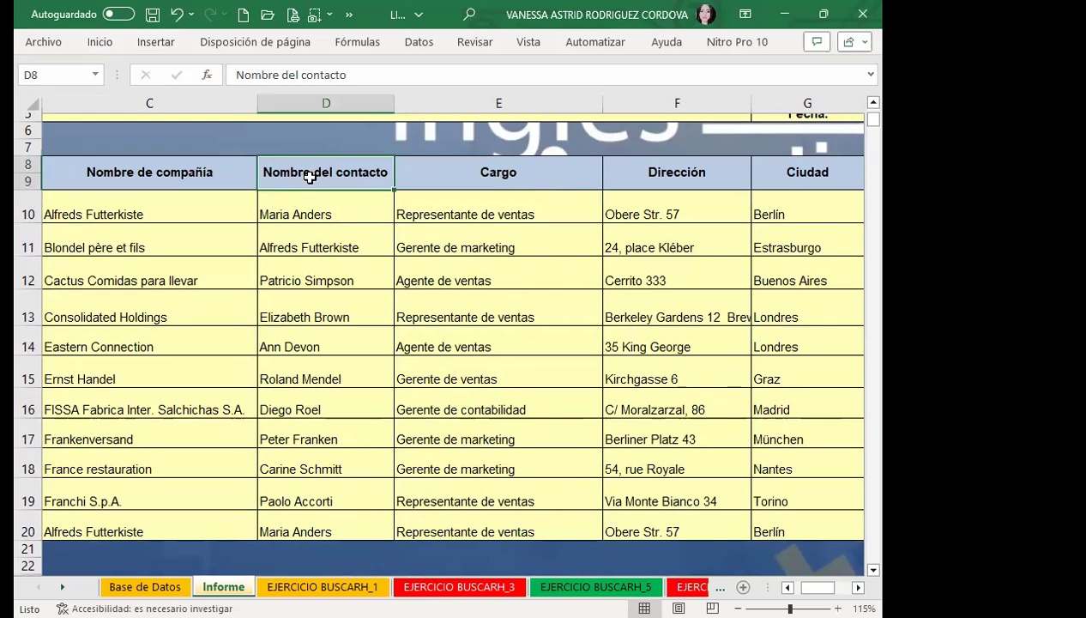
left_click(452, 168)
left_click(318, 174)
left_click(456, 215)
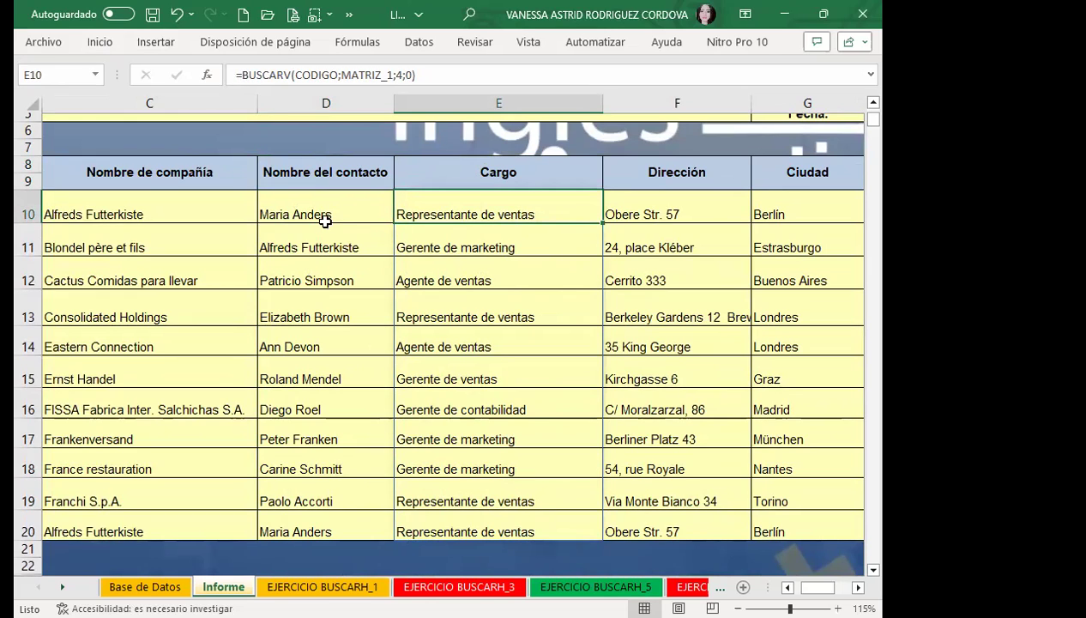
left_click(654, 248)
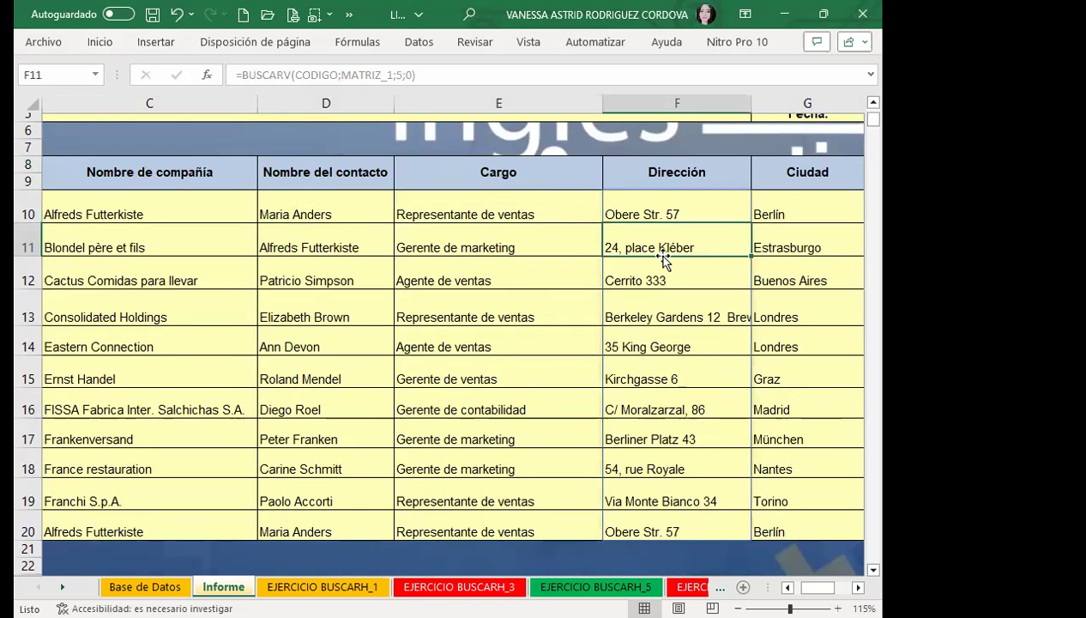
left_click(440, 369)
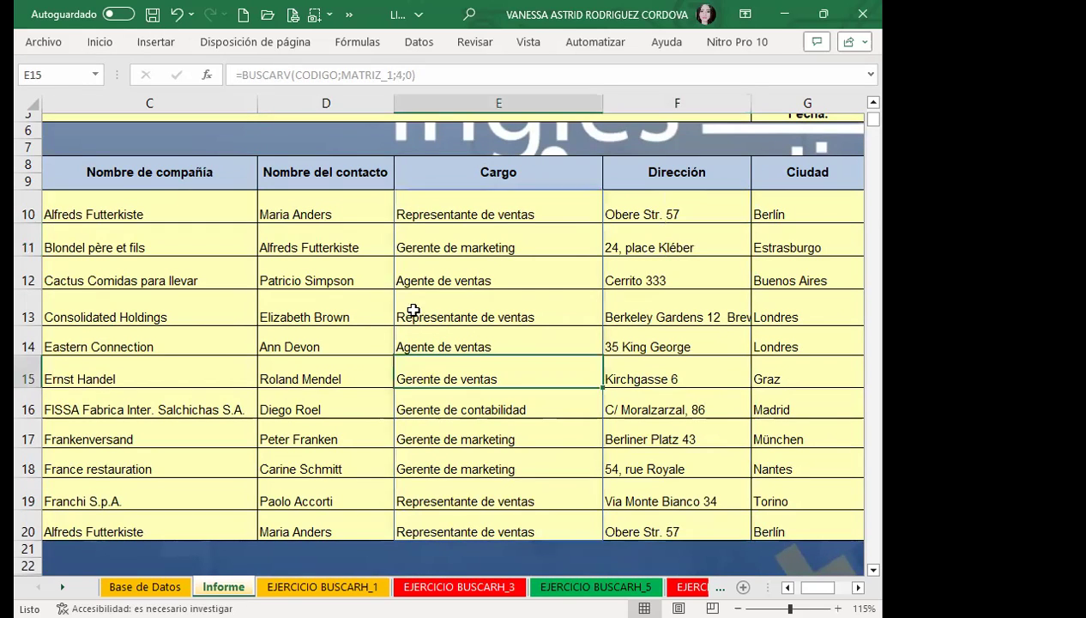
triple_click(409, 77)
key("BackSpace")
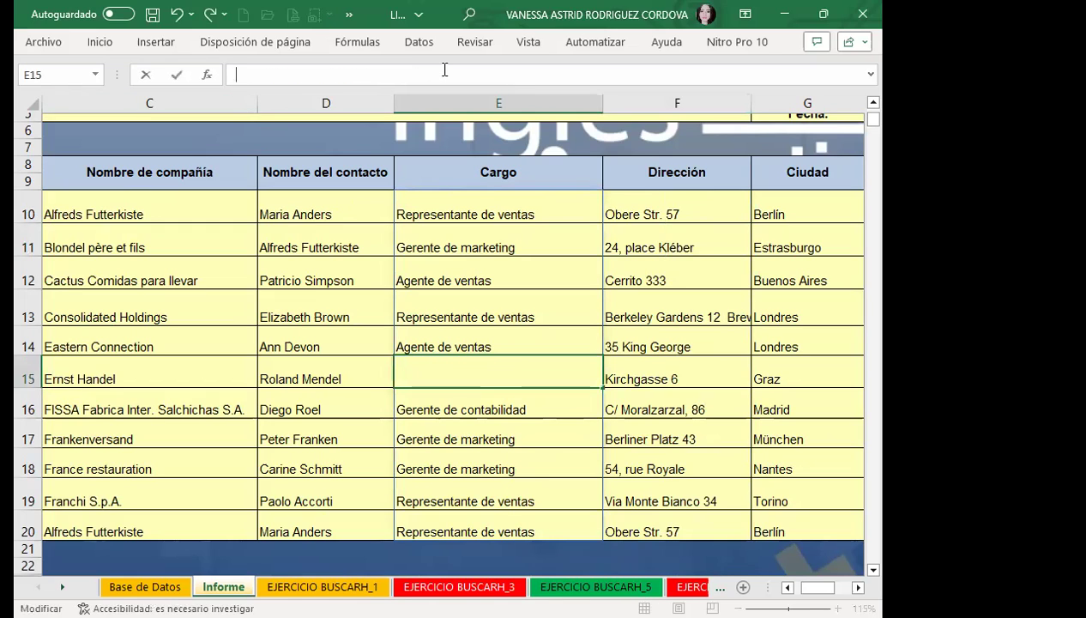
key("Return")
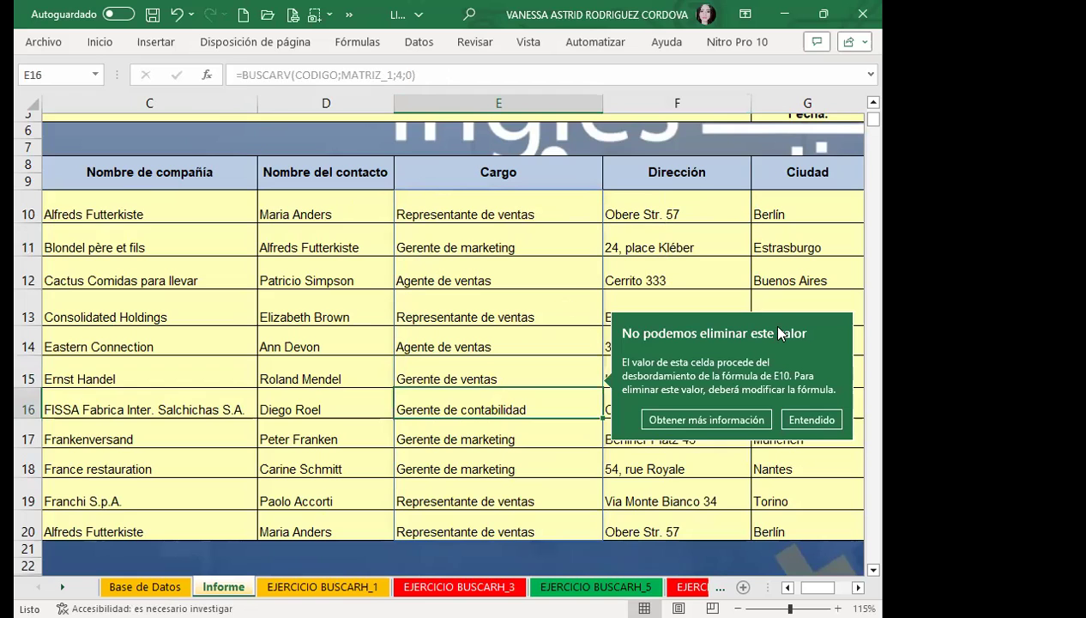
left_click(815, 420)
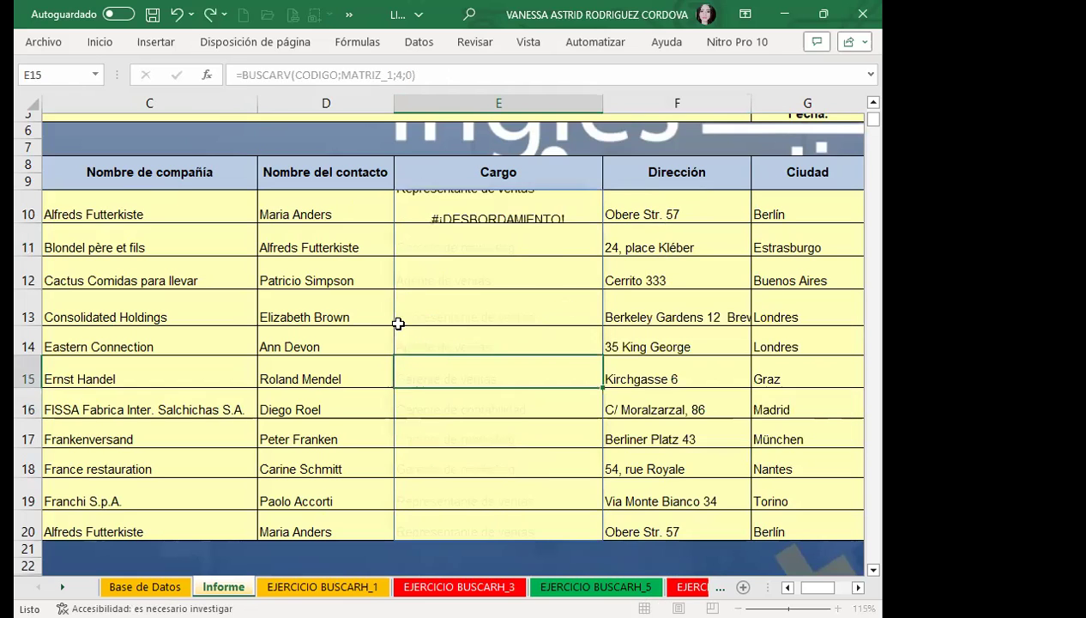
left_click(457, 210)
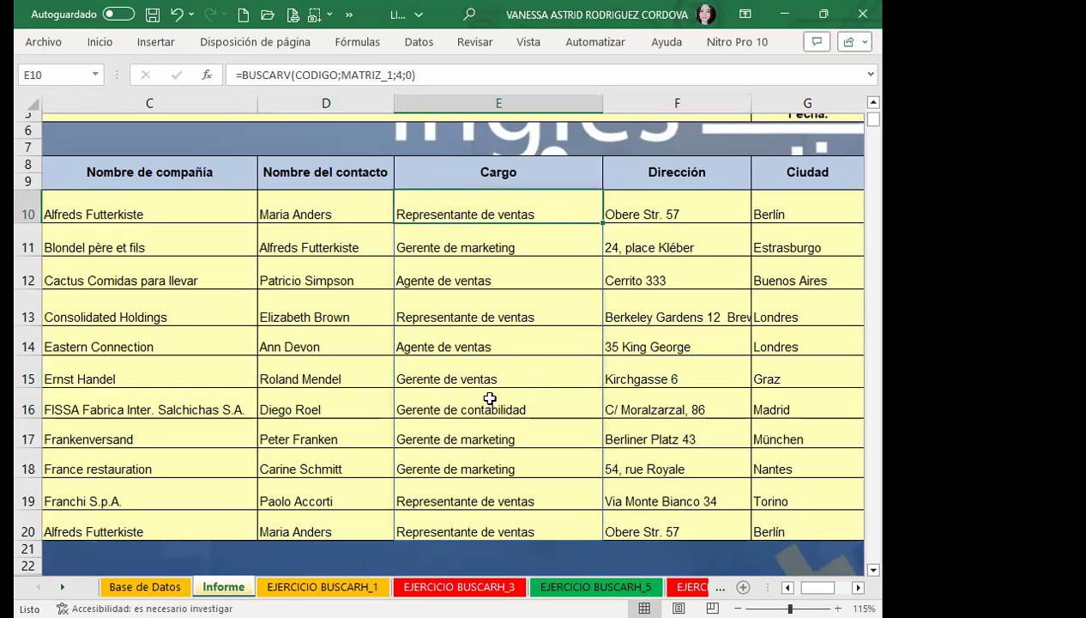
Review the lookup formulas in C10 through G10 to compare their MATRIZ_1 column indexes.
left_click(301, 210)
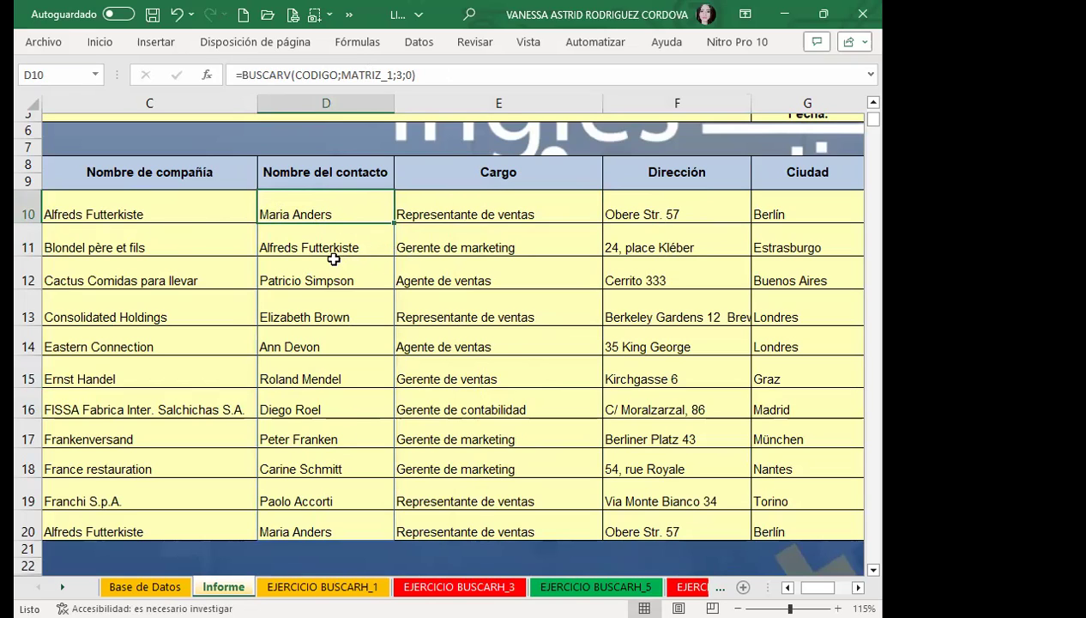
left_click(318, 248)
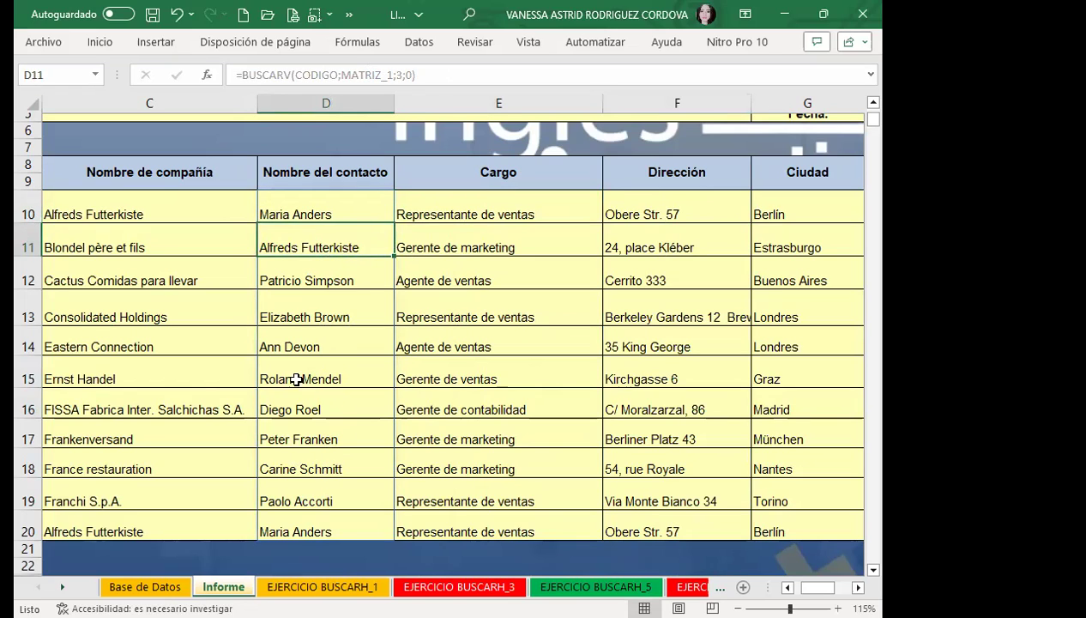
left_click(447, 197)
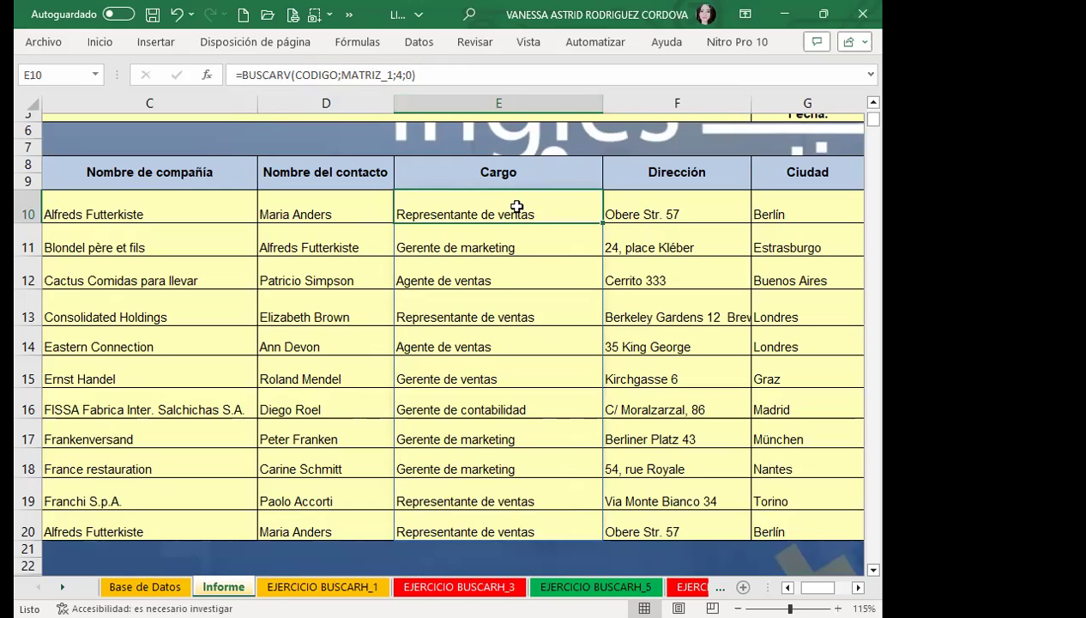
left_click(660, 207)
left_click(780, 202)
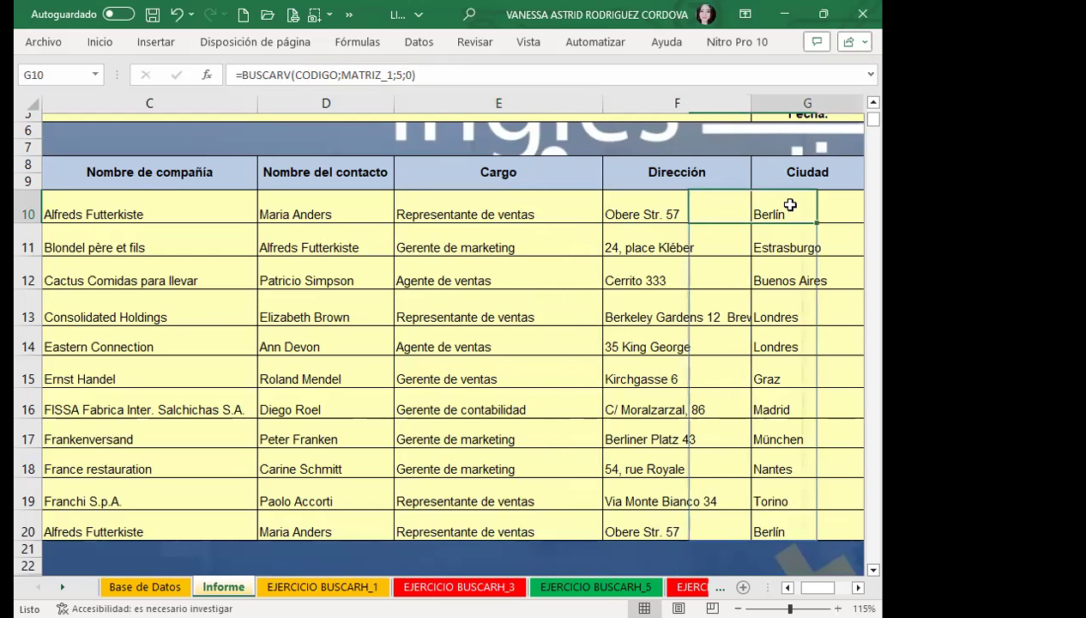
left_click(348, 200)
scroll(418, 364, "down", 2)
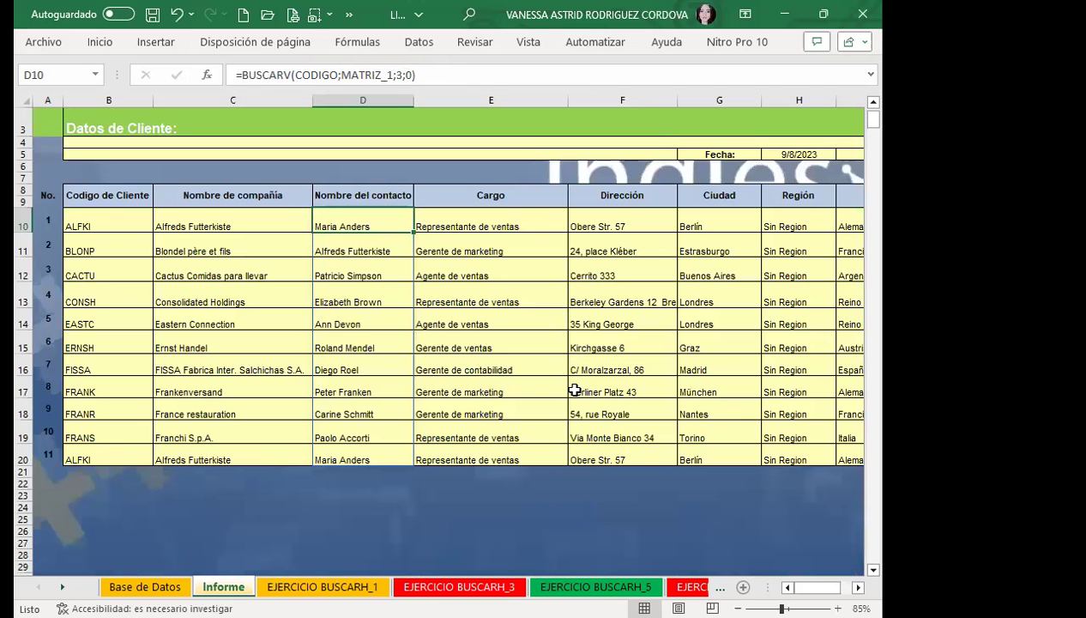
left_click(210, 220)
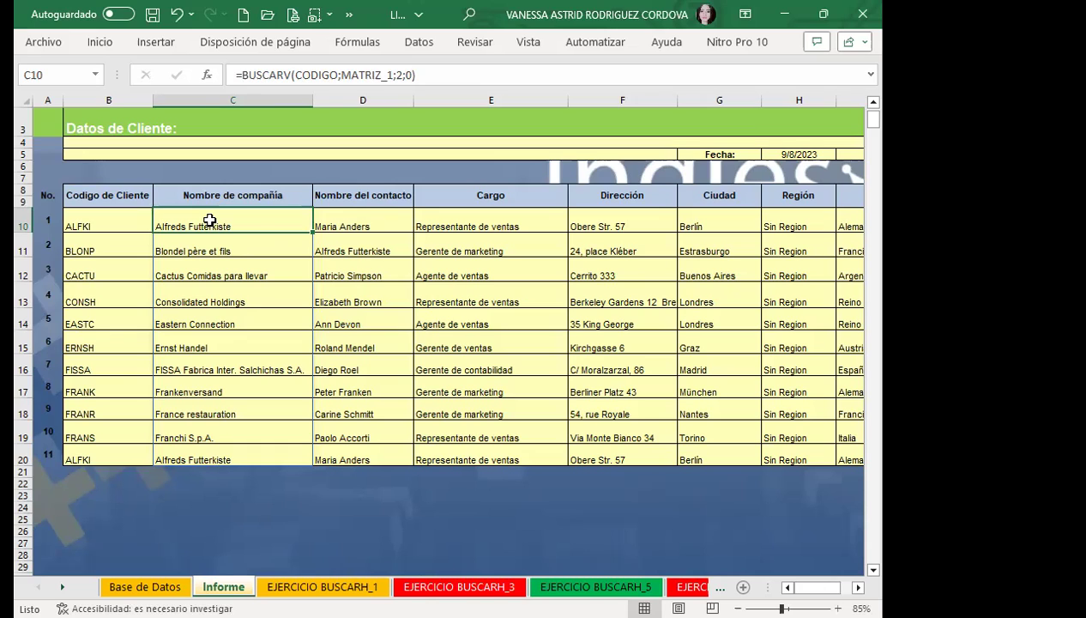
Overwrite the first client Id ALFKI in Base de Datos cell A4 with a personal name.
left_click(109, 251)
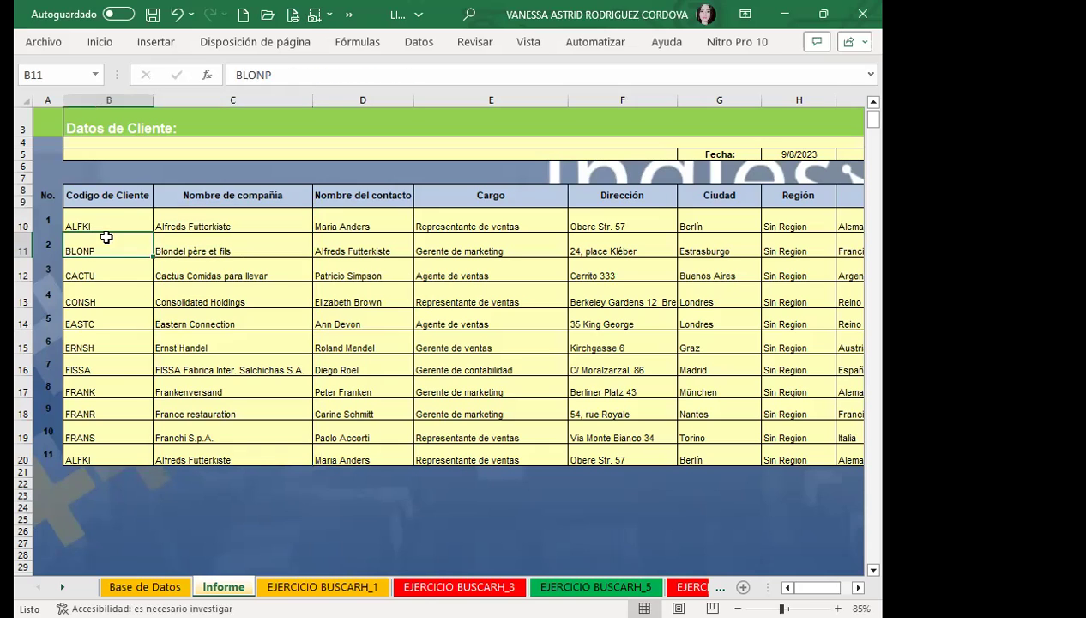
left_click(99, 219)
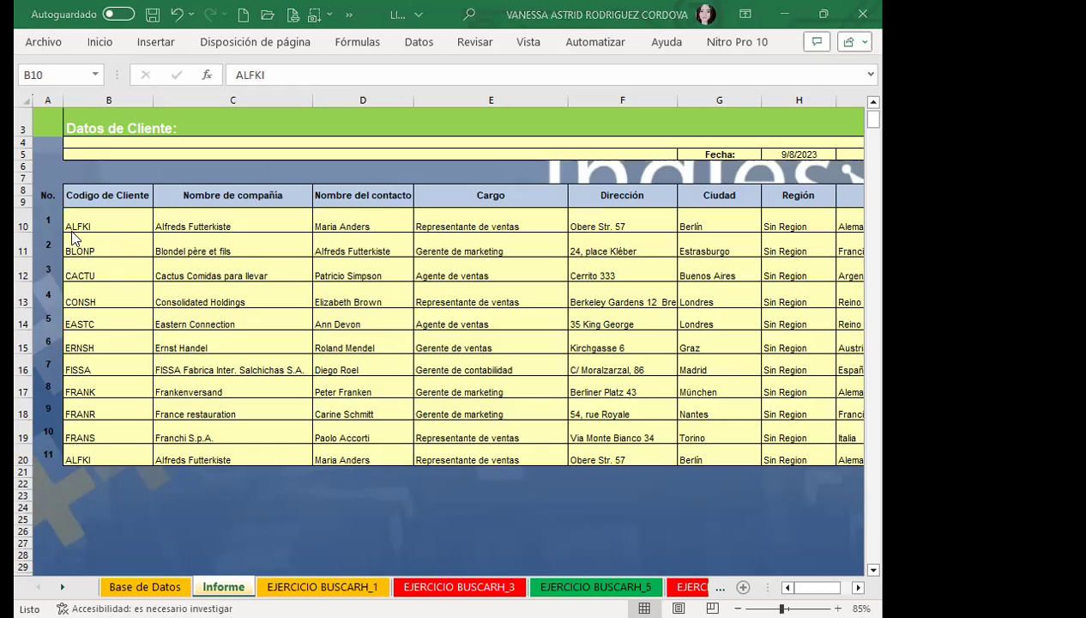
left_click(133, 587)
scroll(47, 245, "up", 4)
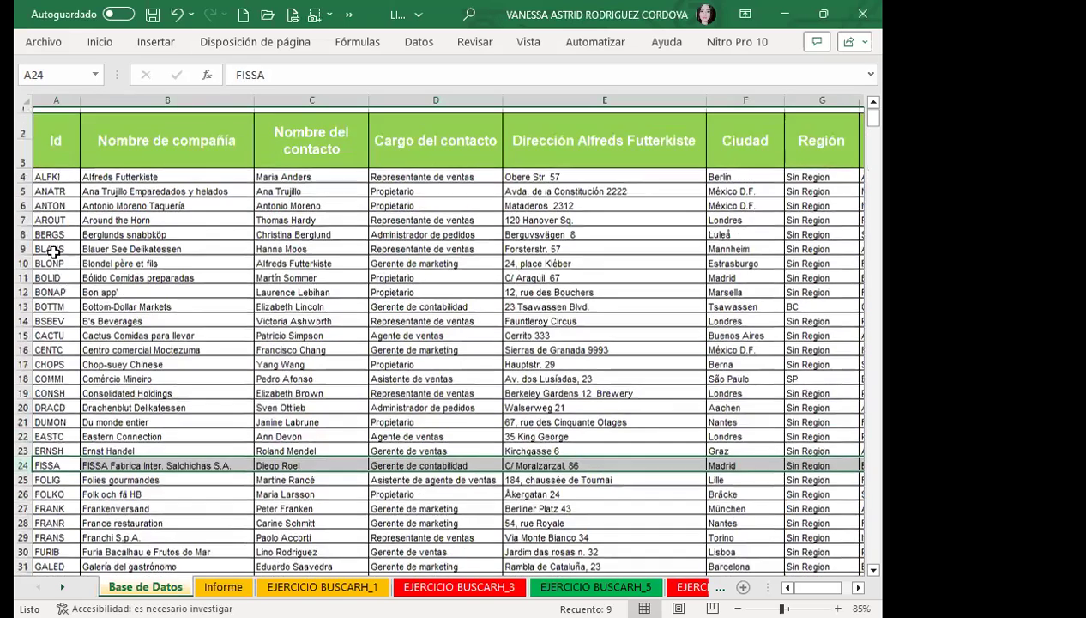
left_click(47, 185)
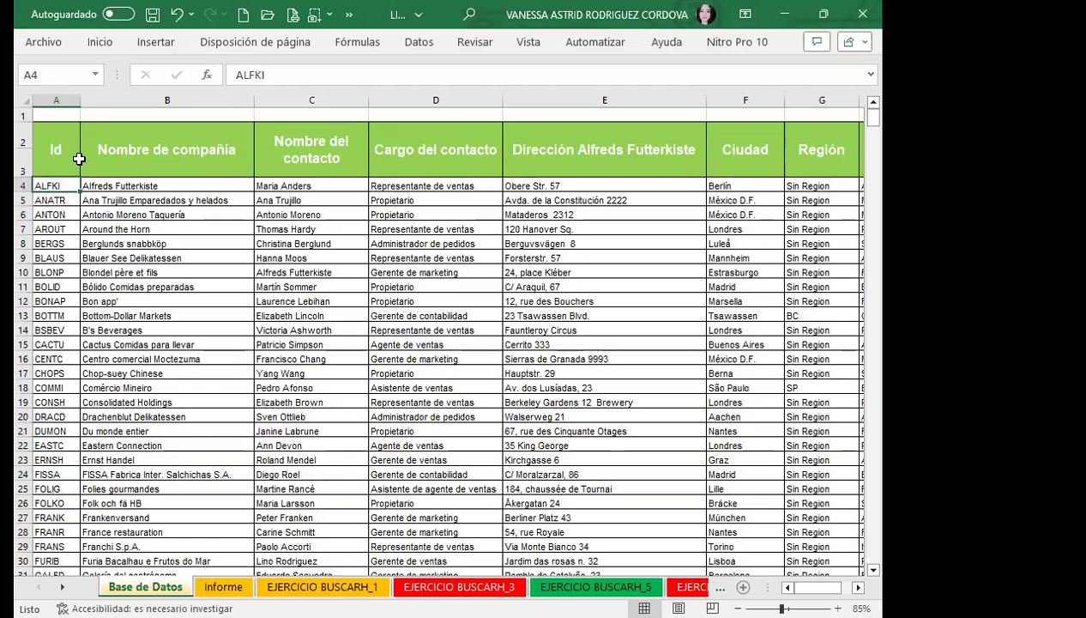
type("VANESSA")
key("Return")
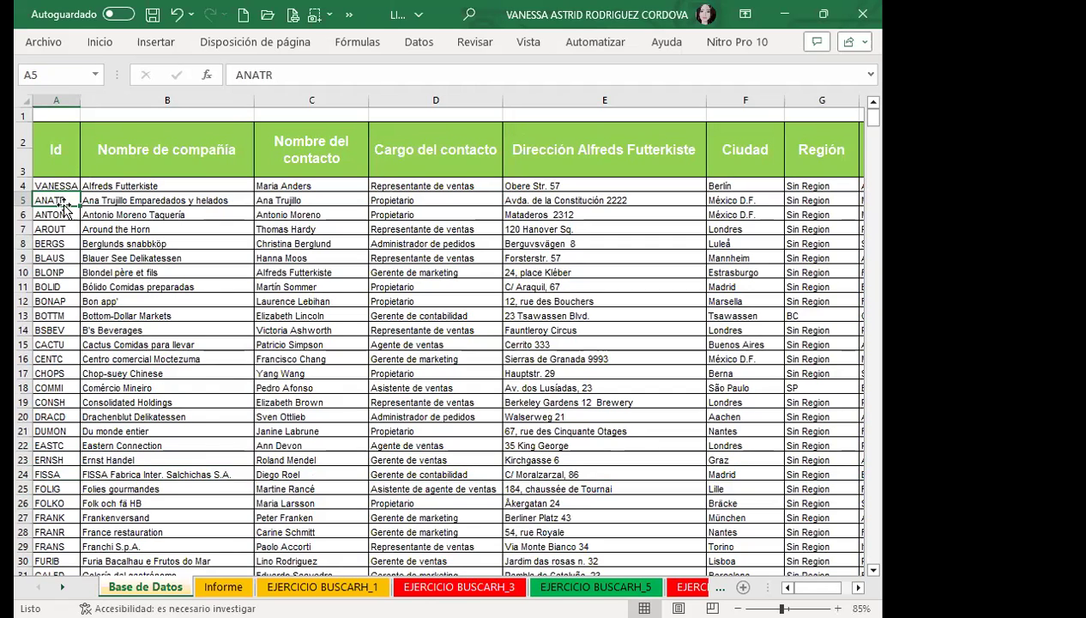
left_click(55, 181)
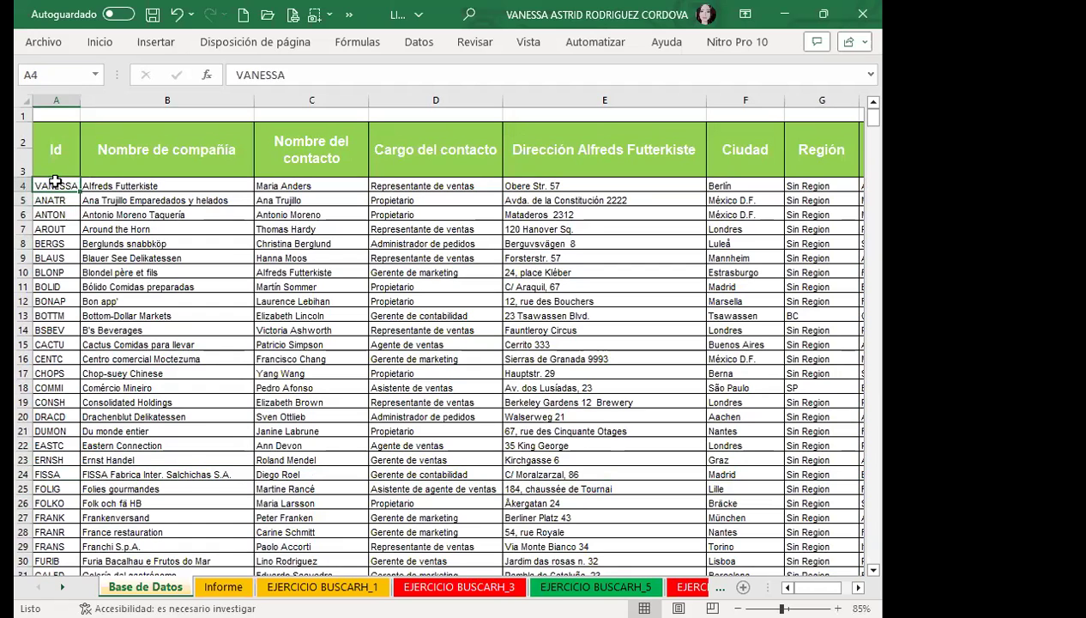
Inspect C10's company-name lookup on Informe and jump to the MATRIZ_1 named range via F5.
left_click(221, 583)
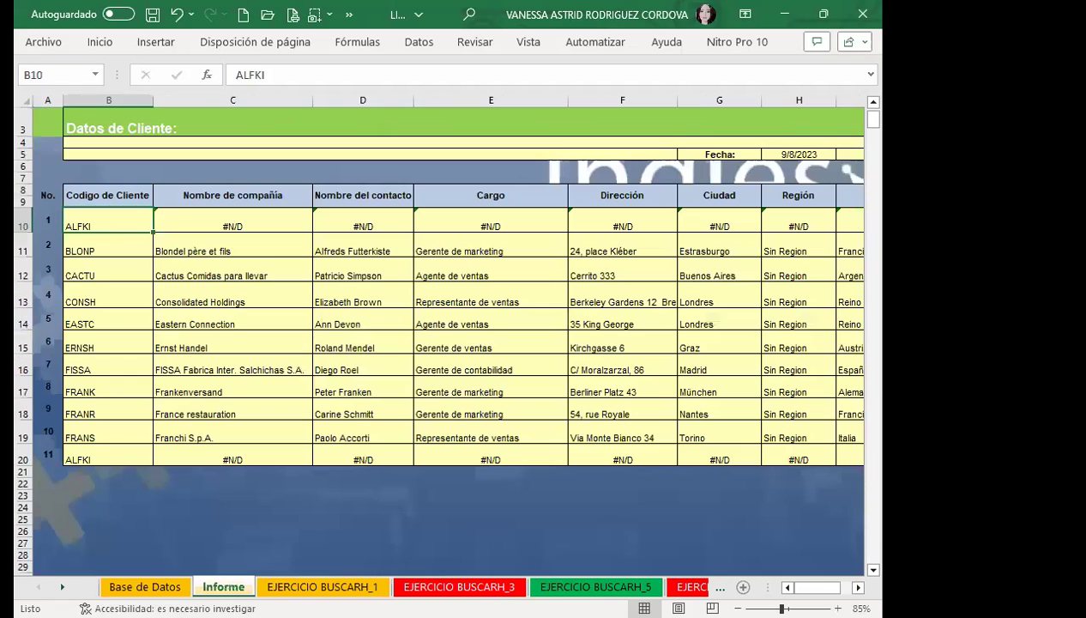
left_click(195, 381)
left_click(112, 266)
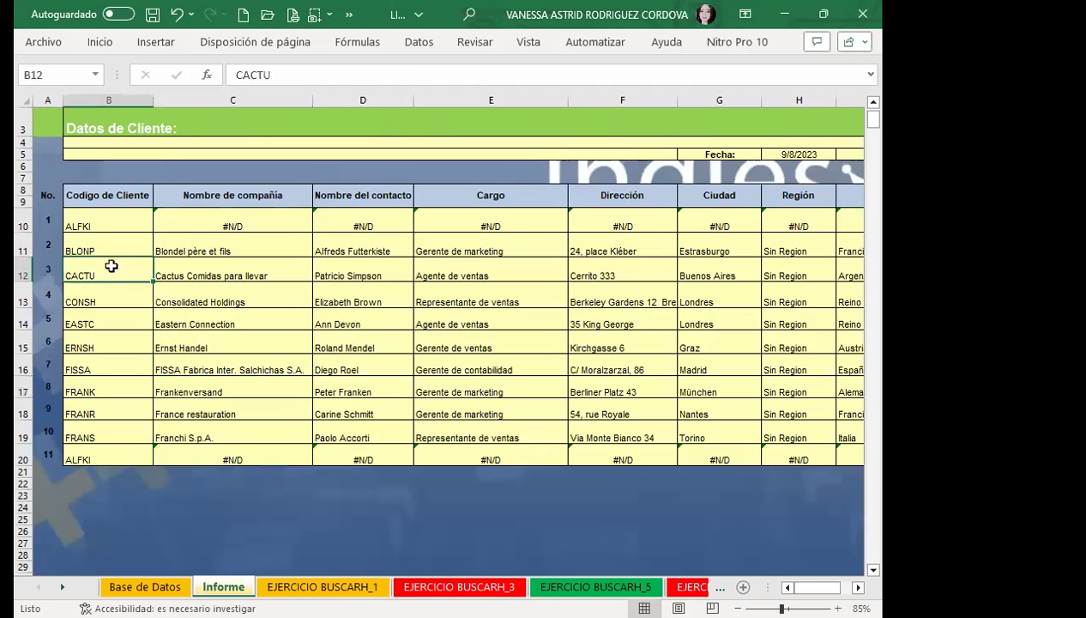
left_click(220, 225)
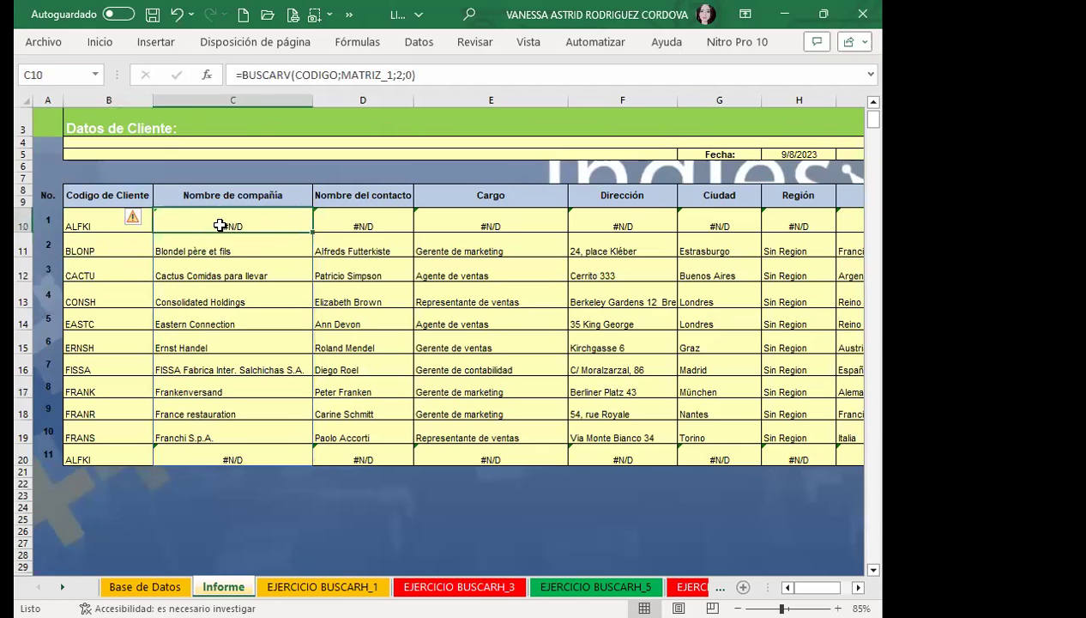
key("F5")
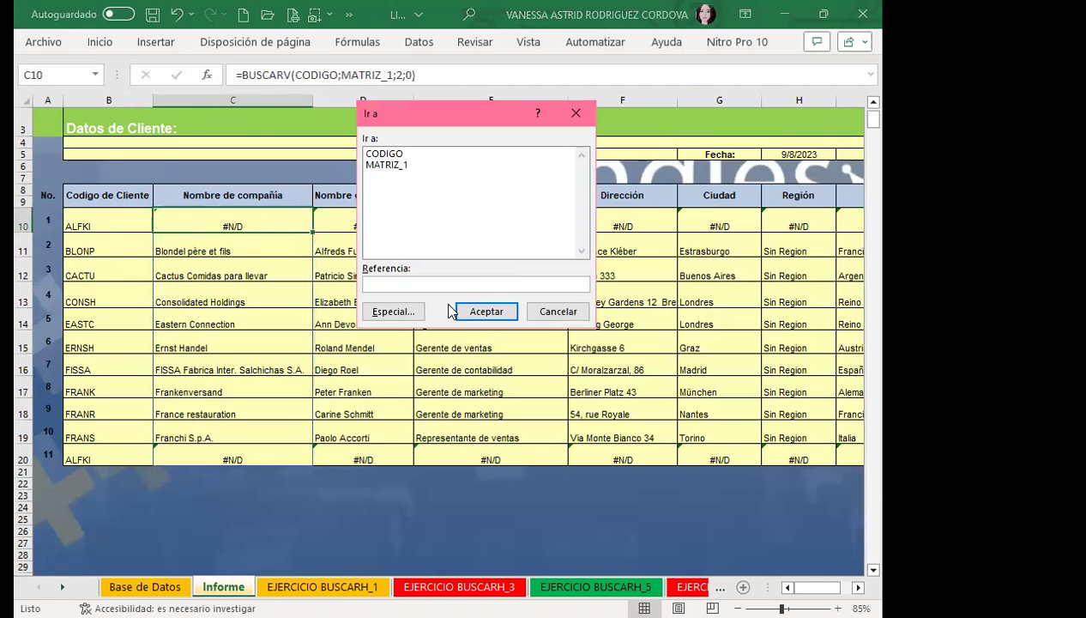
left_click(377, 164)
left_click(487, 312)
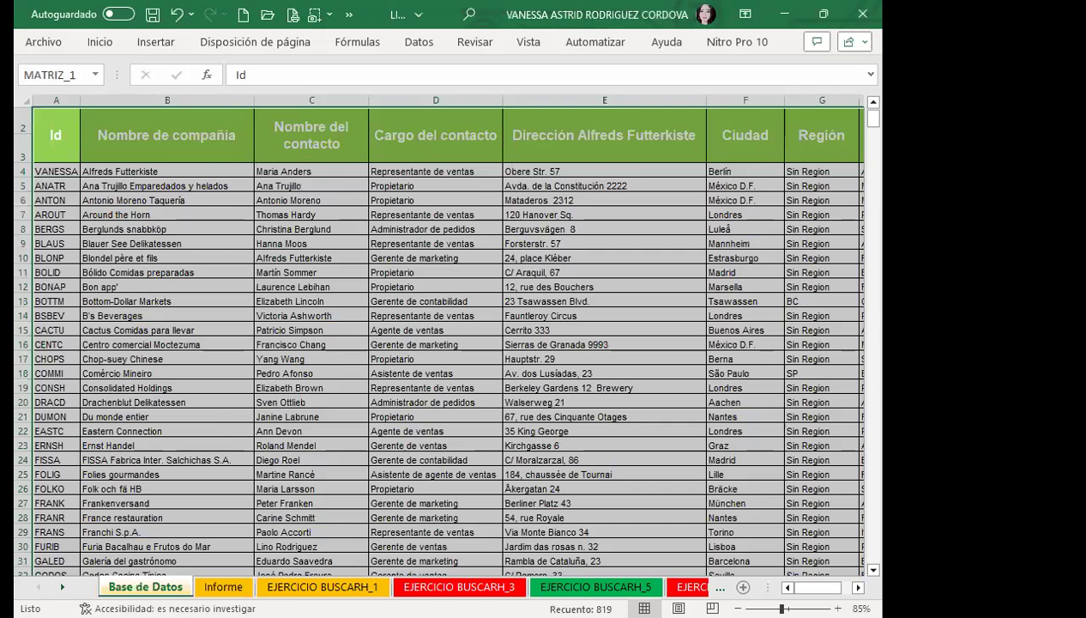
Return to Informe's first client code and restore the first Id to ALFKI.
key("ctrl+Page_Down")
left_click(95, 216)
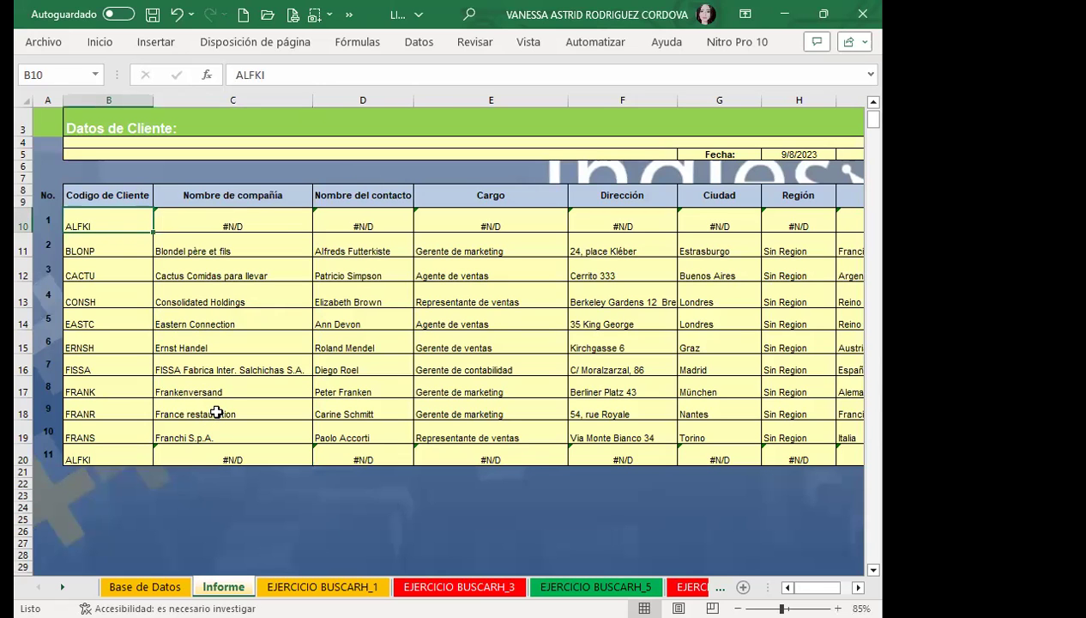
key("ctrl+Page_Up")
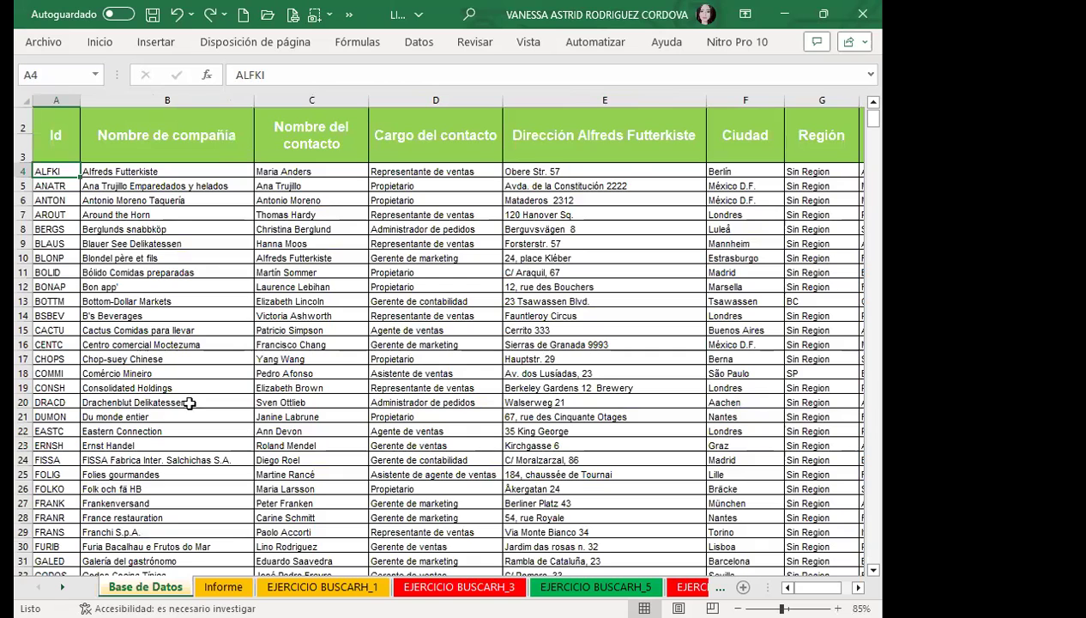
Compare company names such as Ernst Handel and B's Beverages across Informe and Base de Datos.
left_click(214, 586)
left_click(169, 346)
left_click(142, 586)
left_click(95, 315)
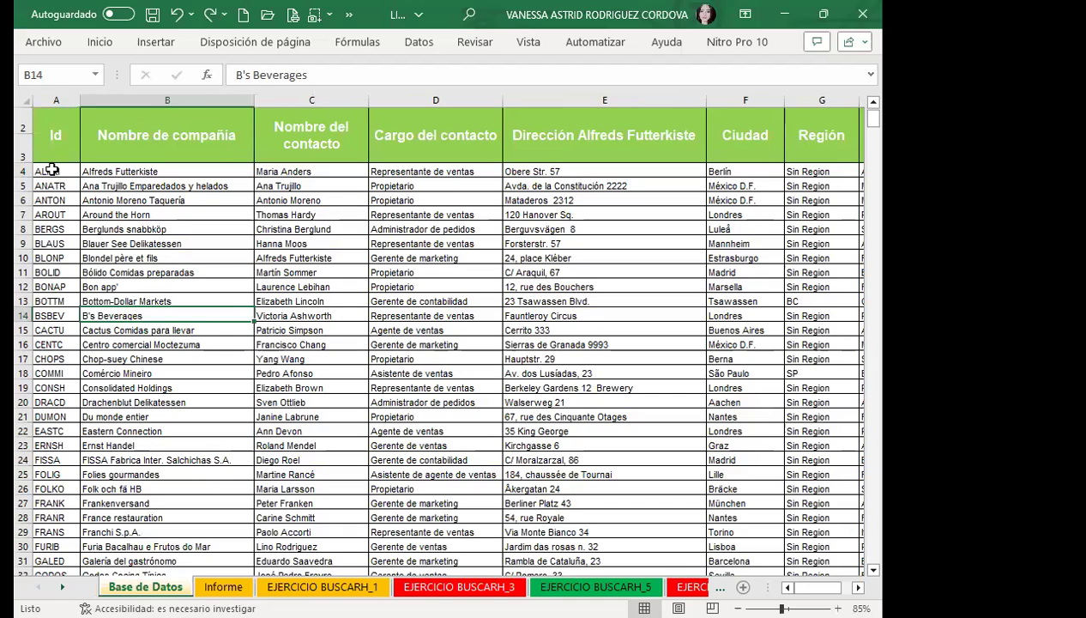
Replace the first Id ALFKI in A4 with a personal name again, then select Informe's B10.
left_click(52, 171)
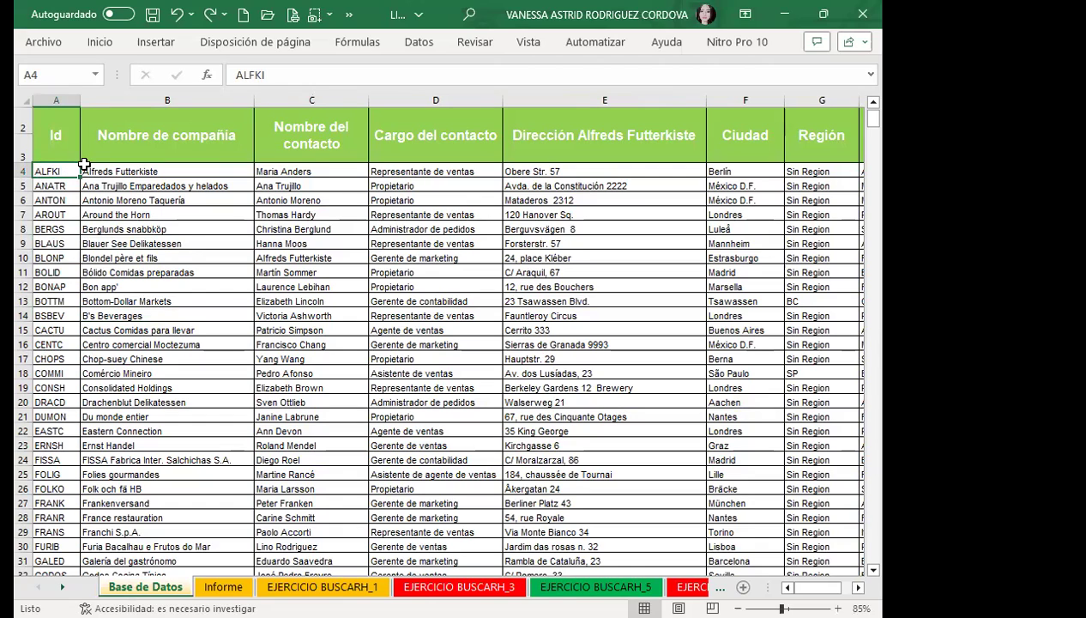
type("VANEE")
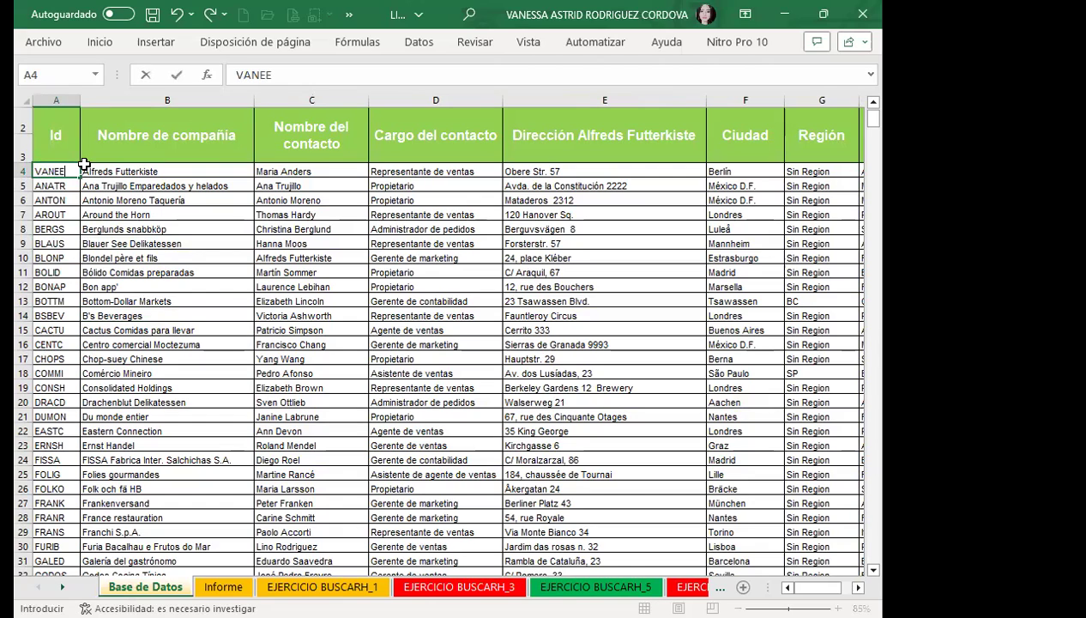
key("BackSpace")
type("SSA")
key("Return")
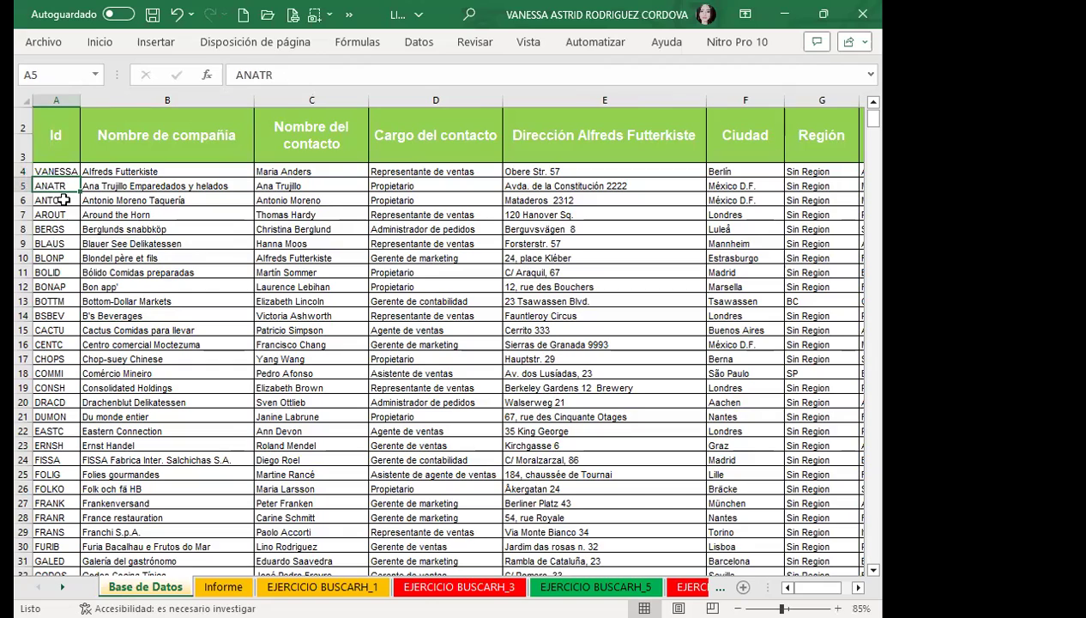
left_click(123, 169)
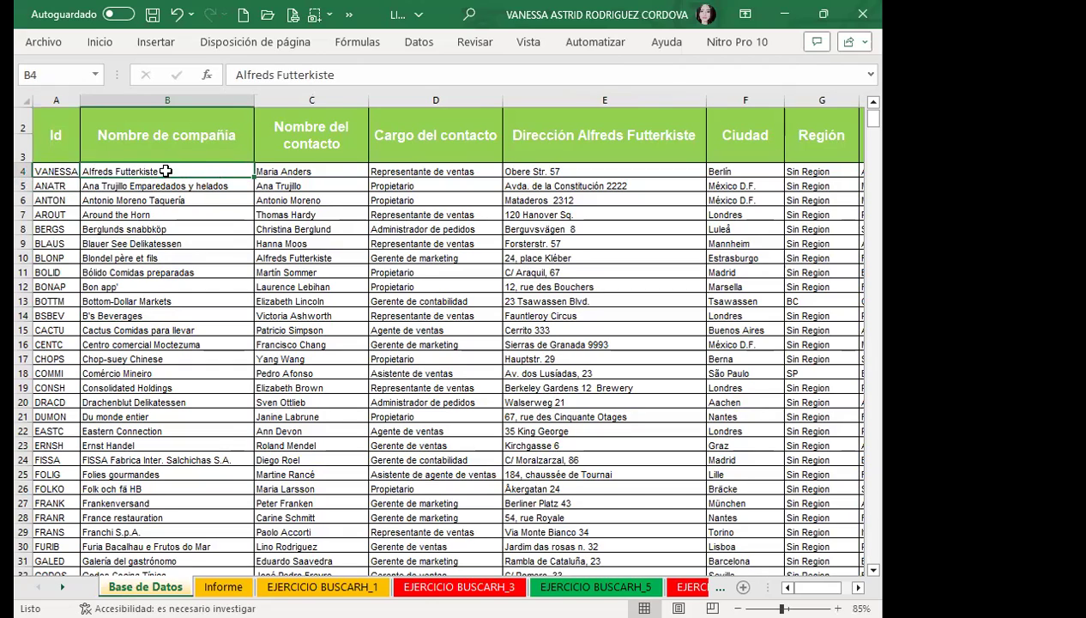
left_click(221, 588)
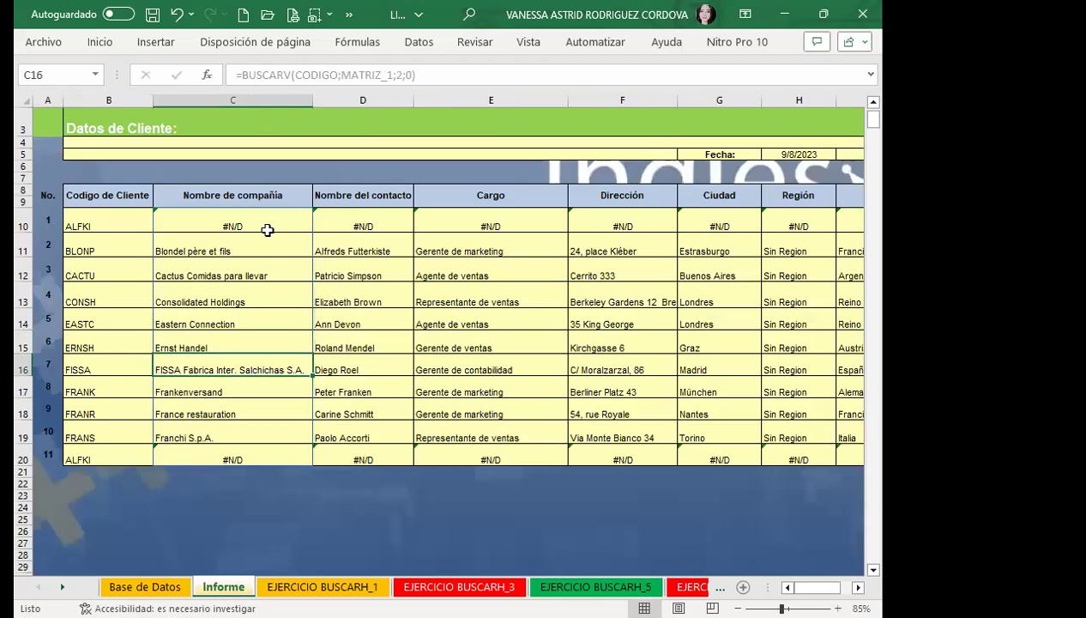
left_click(122, 222)
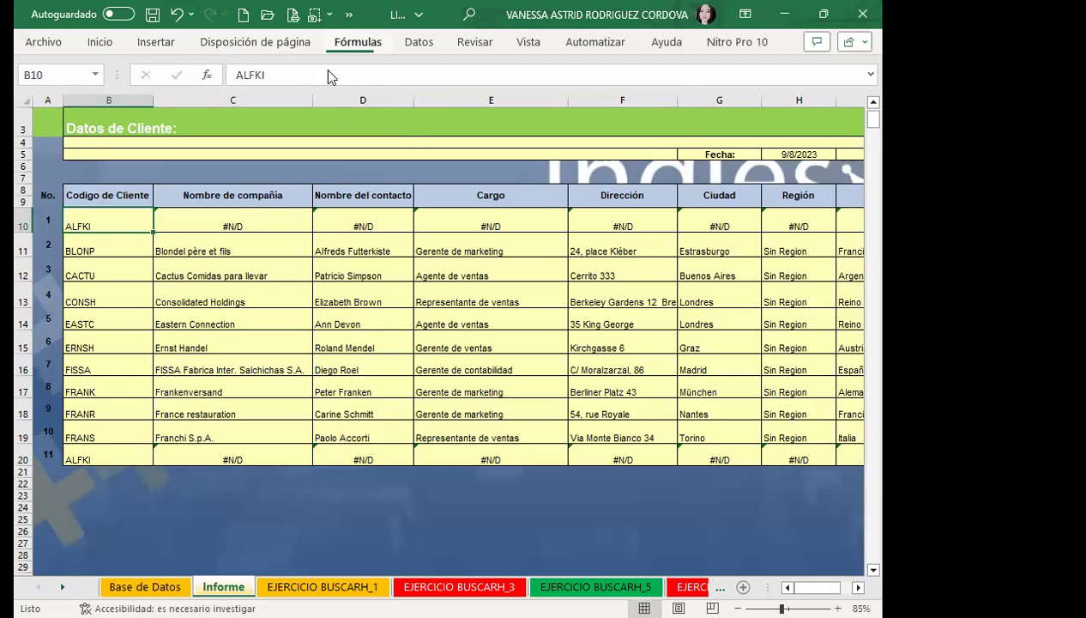
left_click(358, 41)
left_click(354, 97)
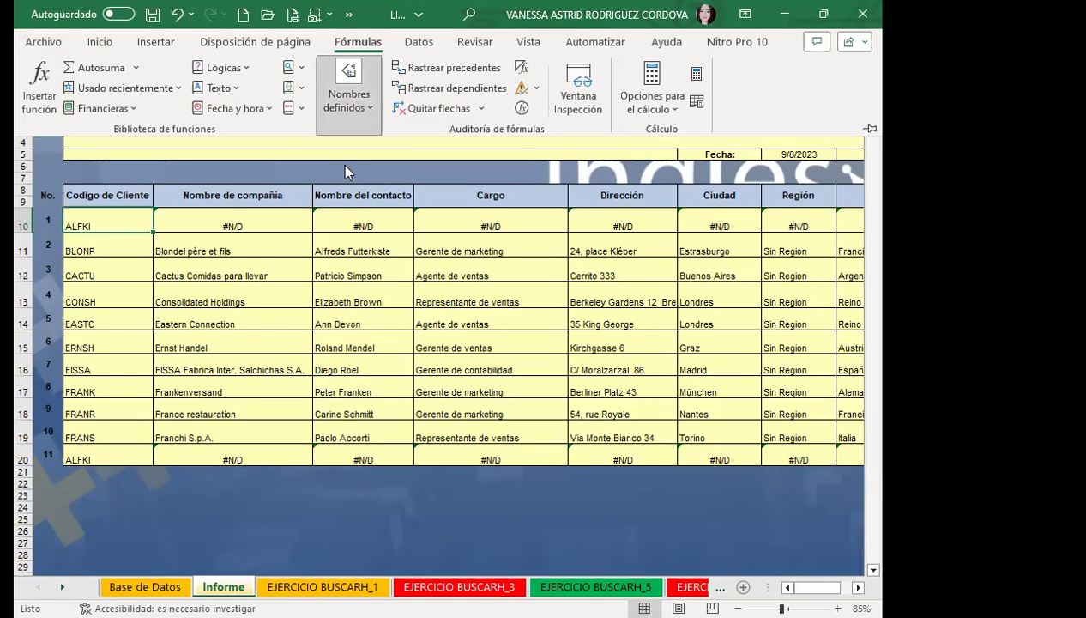
left_click(342, 163)
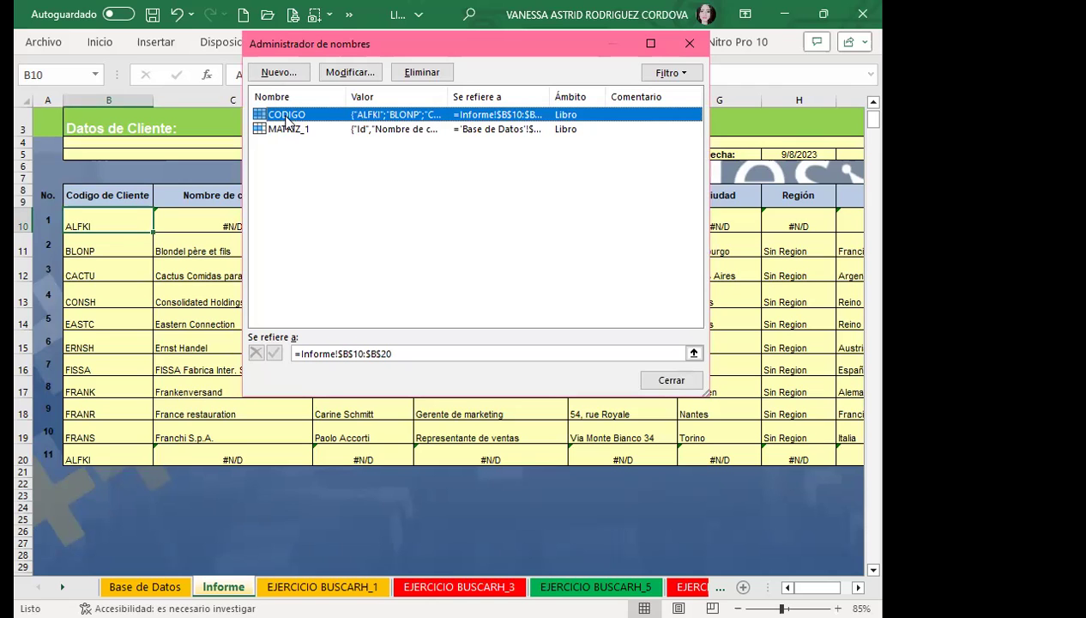
left_click(687, 47)
left_click(96, 240)
left_click(102, 219)
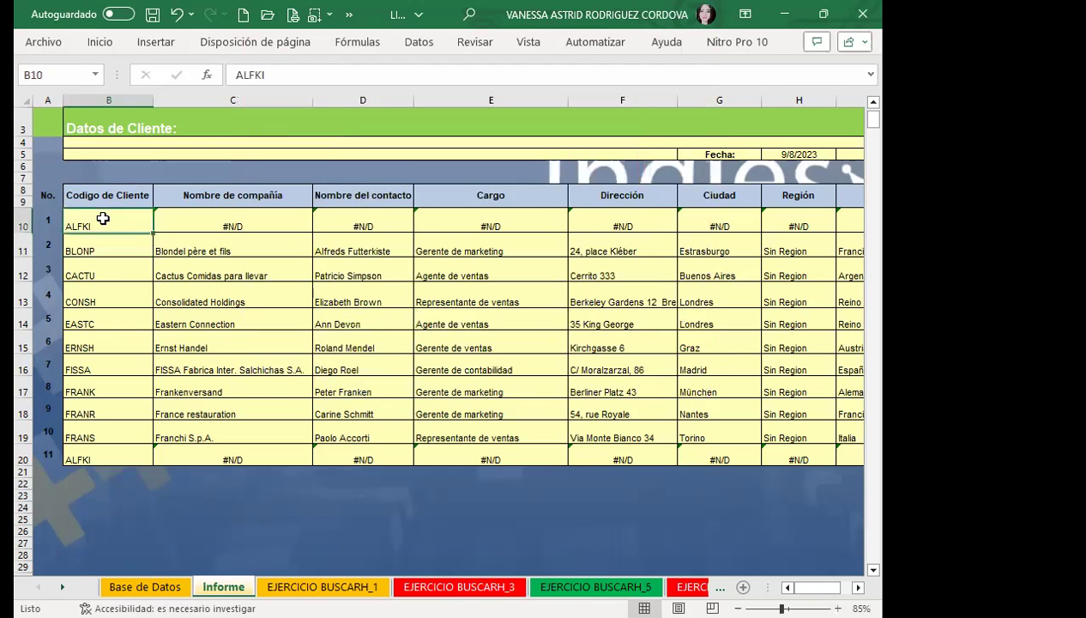
Enter the personal name as the first client code in B10.
type("VANESSA")
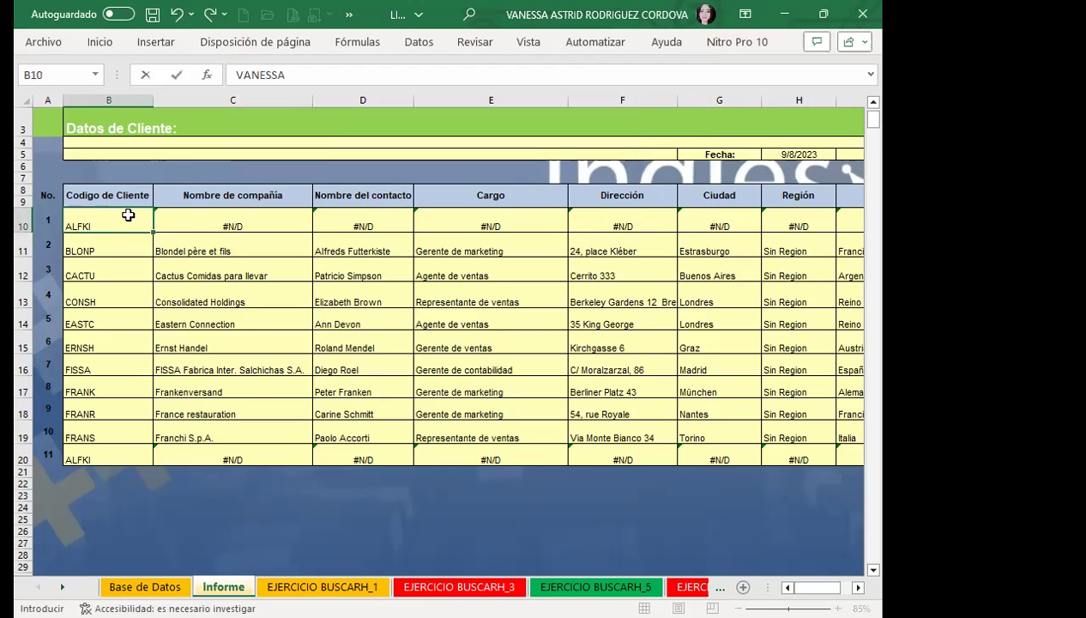
key("Return")
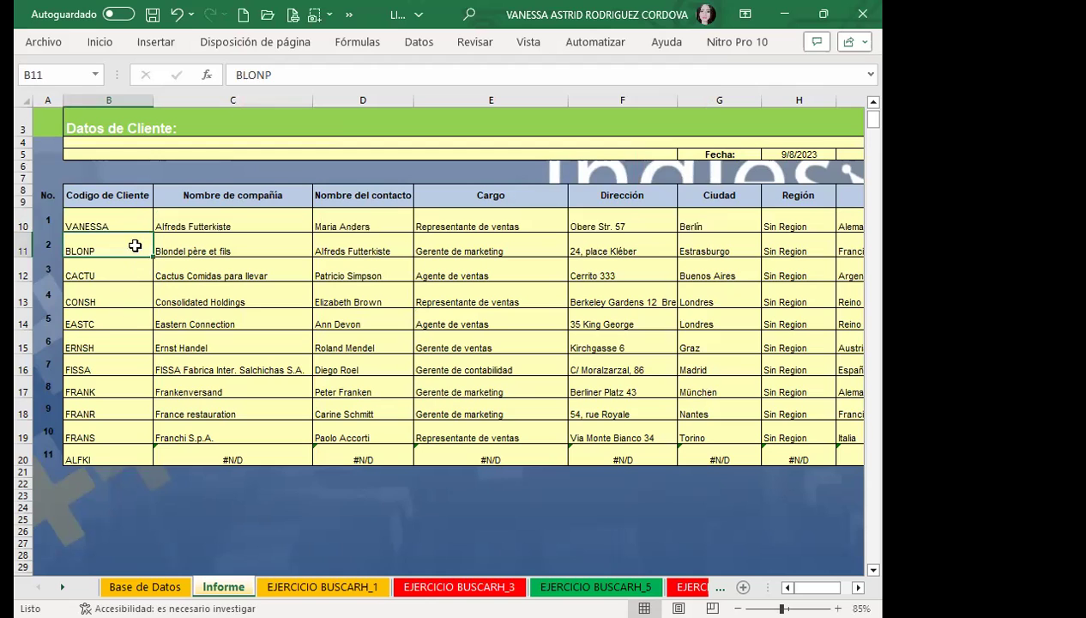
left_click(111, 225)
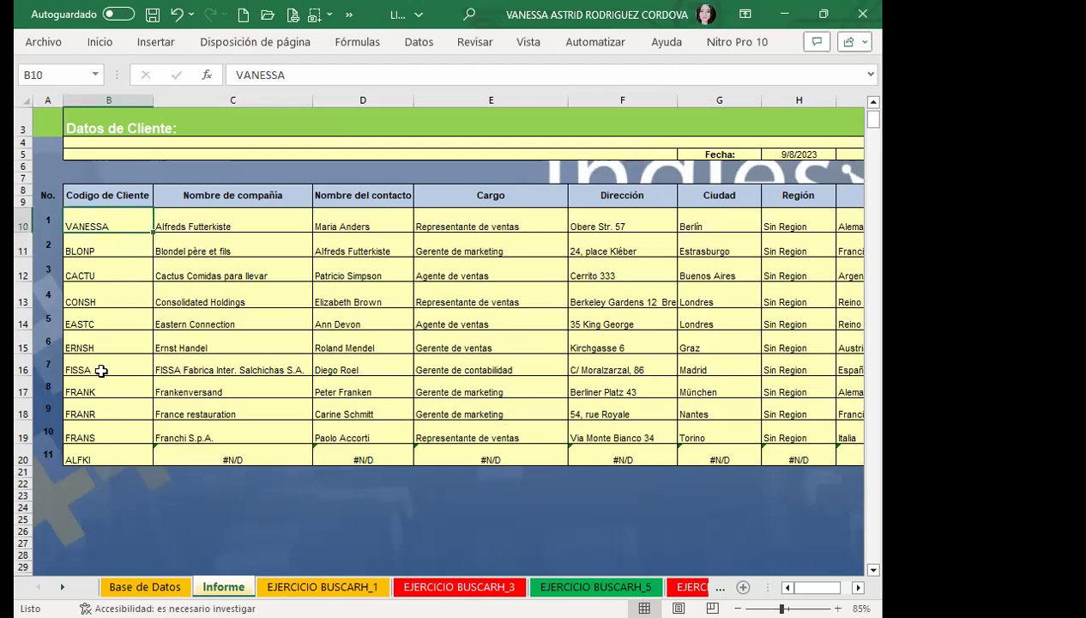
Replace the last ALFKI code in B20 with a name variant and check C10's company lookup.
left_click(93, 459)
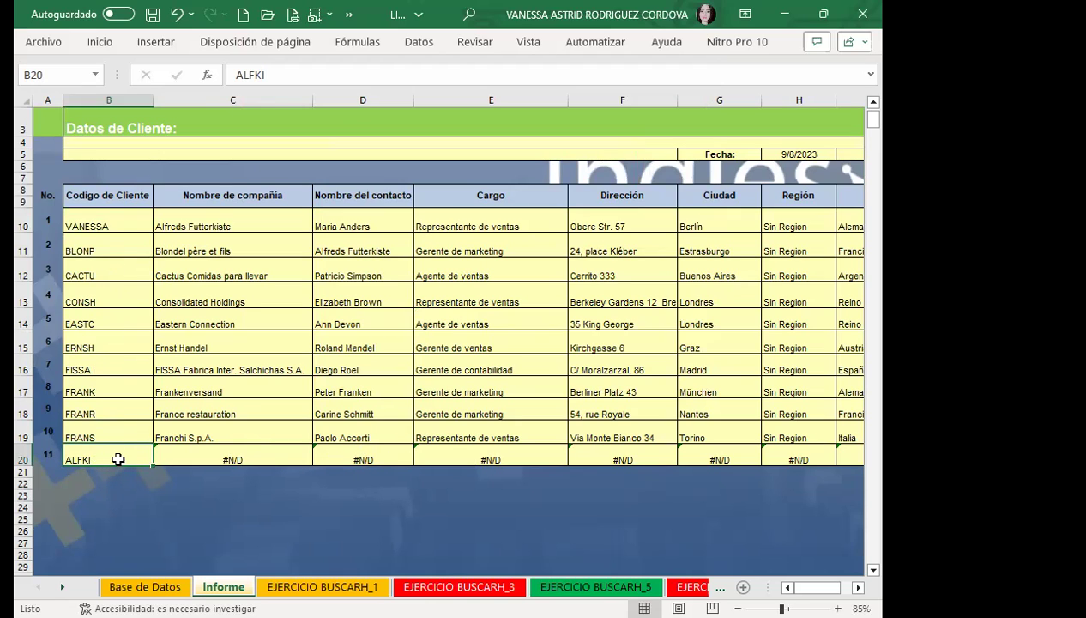
type("VASN")
type("NESSA")
key("Return")
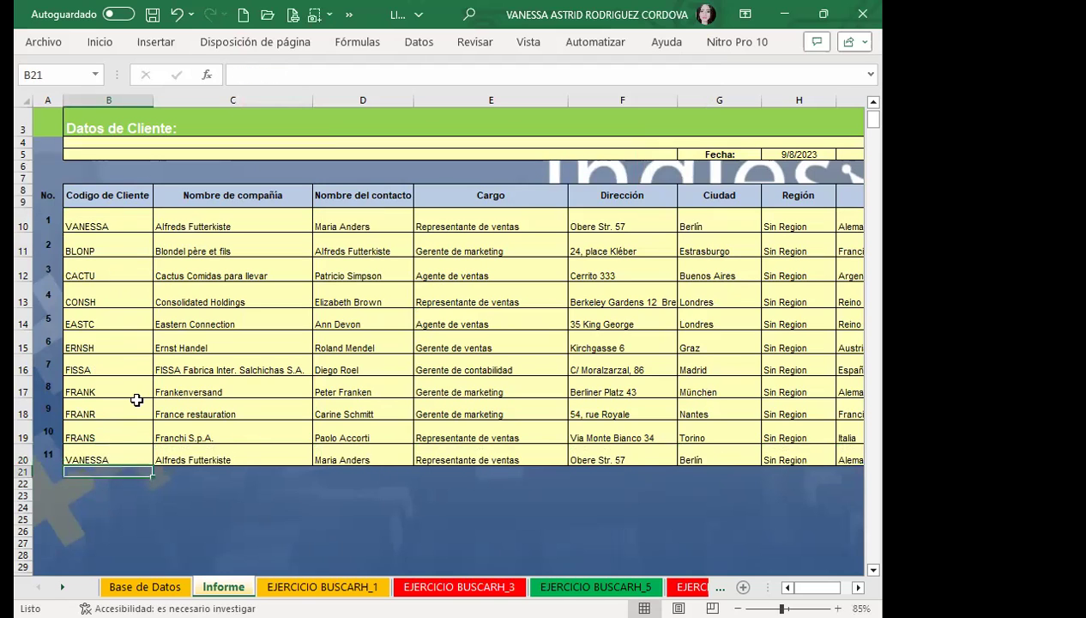
left_click(196, 225)
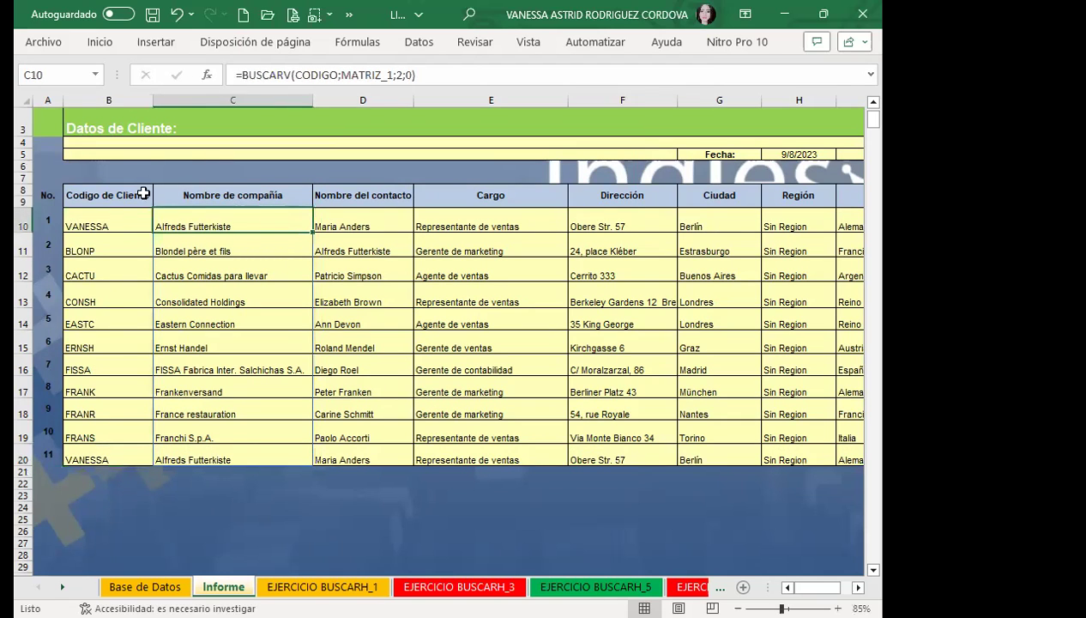
left_click(103, 225)
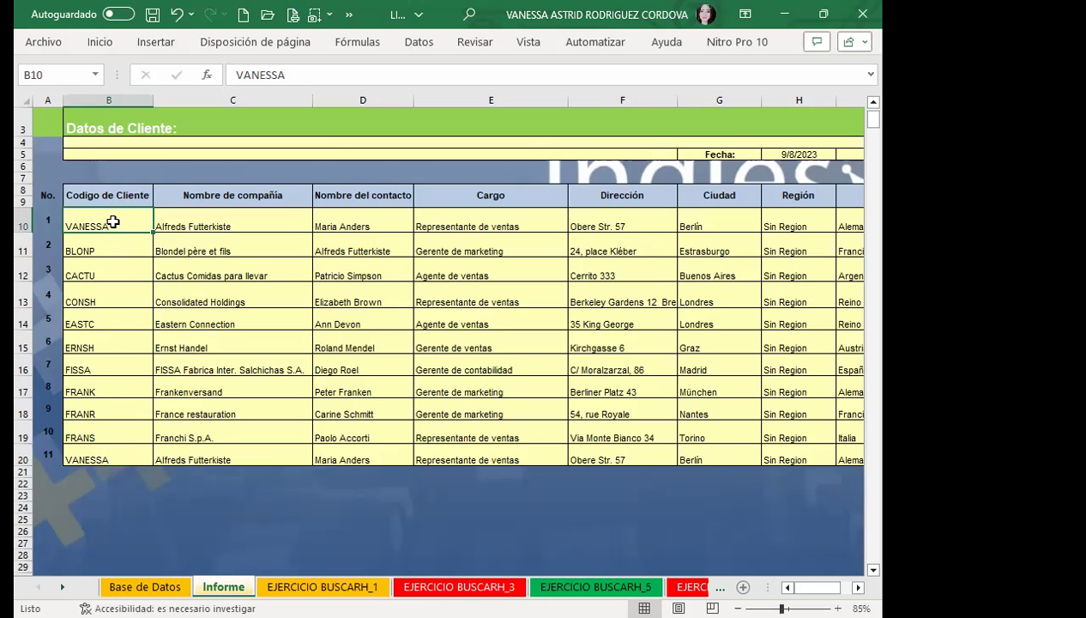
Inspect the row 10 BUSCARV formulas from company name in C10 through Región in H10.
left_click(188, 223)
left_click(340, 222)
left_click(463, 220)
left_click(622, 217)
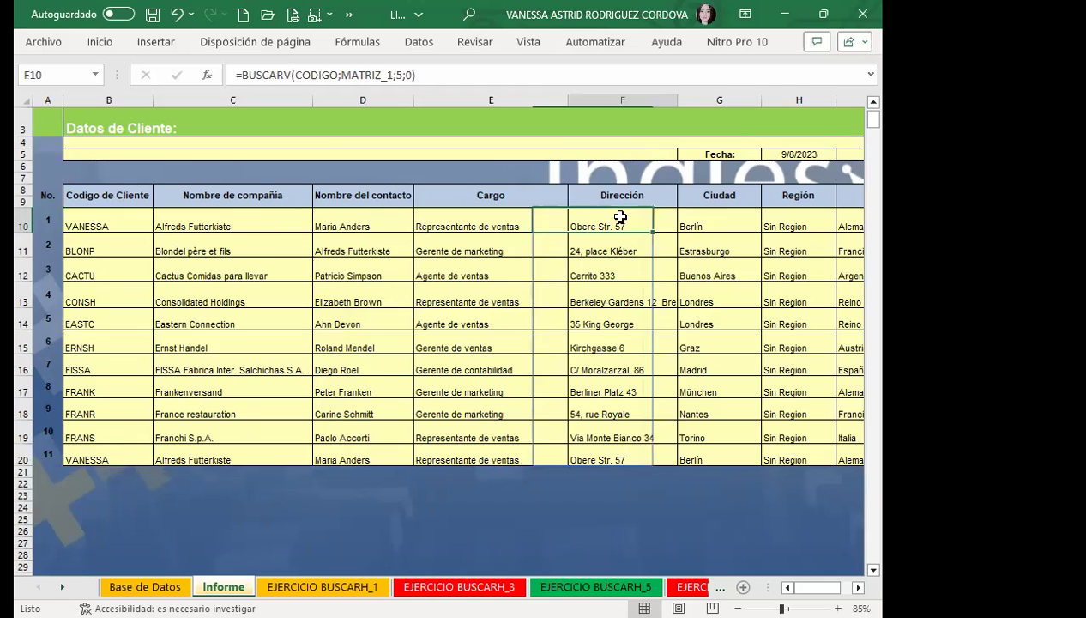
left_click(746, 222)
left_click(811, 221)
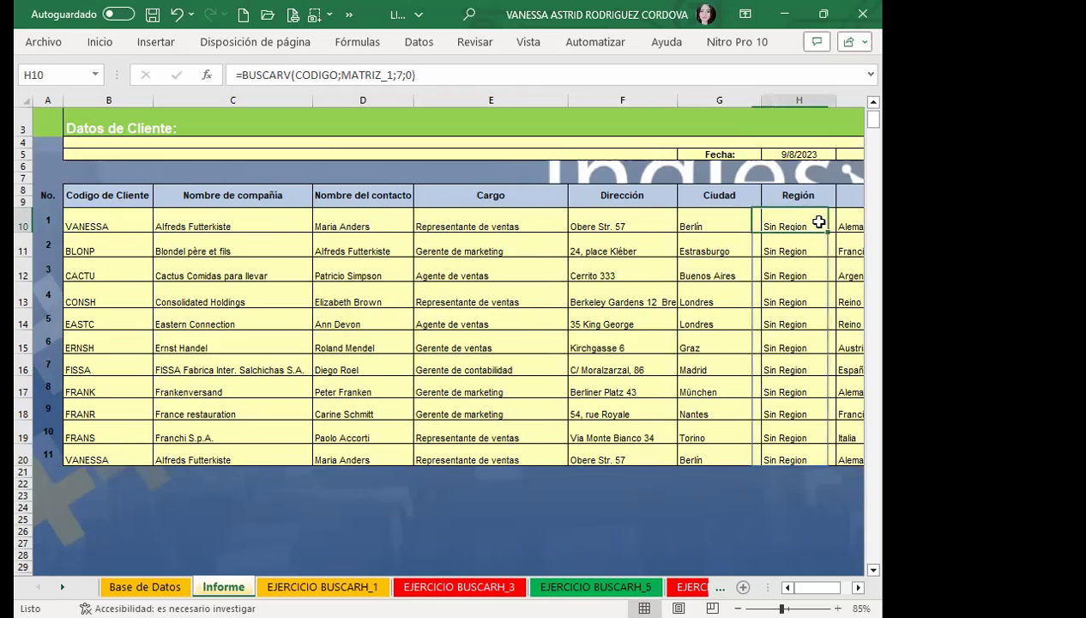
left_click(220, 219)
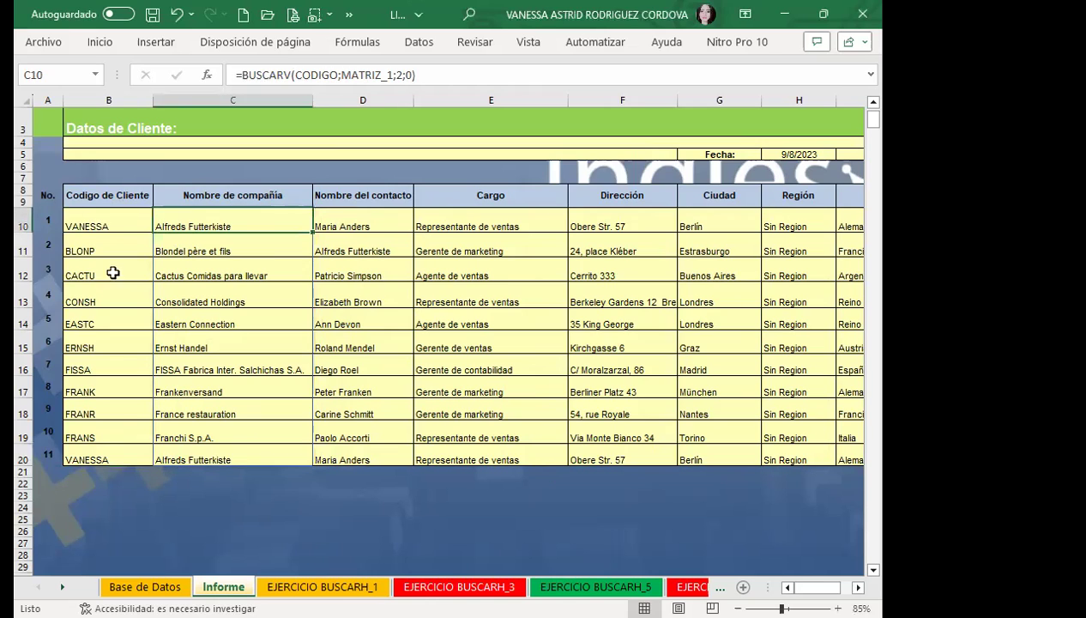
Compare Base de Datos records such as CHOPS with Informe's C10, C11 and B10 lookups.
left_click(145, 586)
left_click(124, 186)
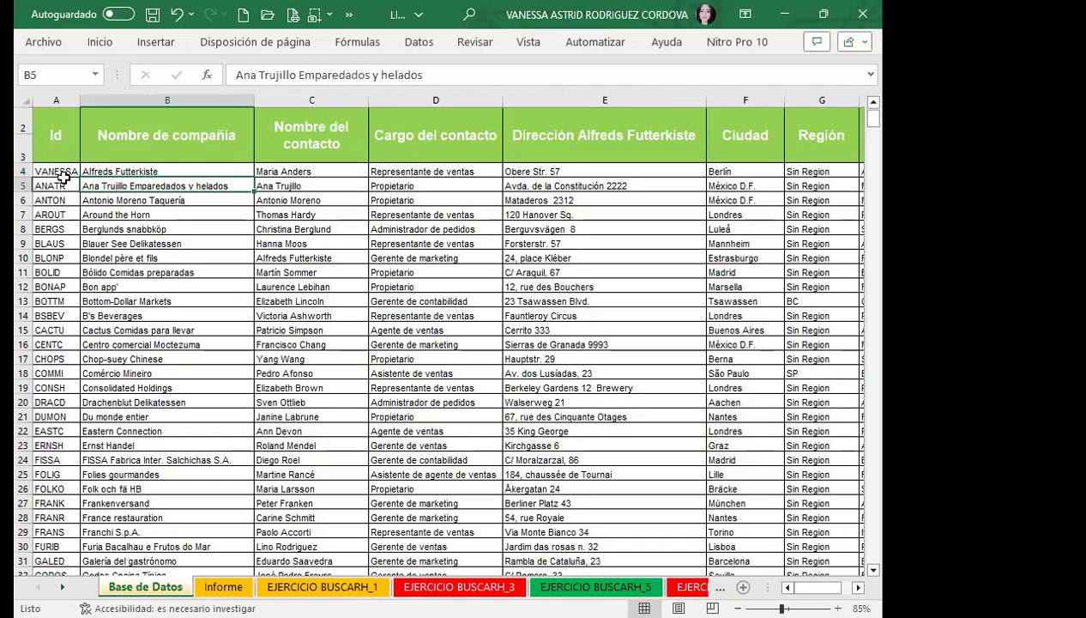
left_click(57, 358)
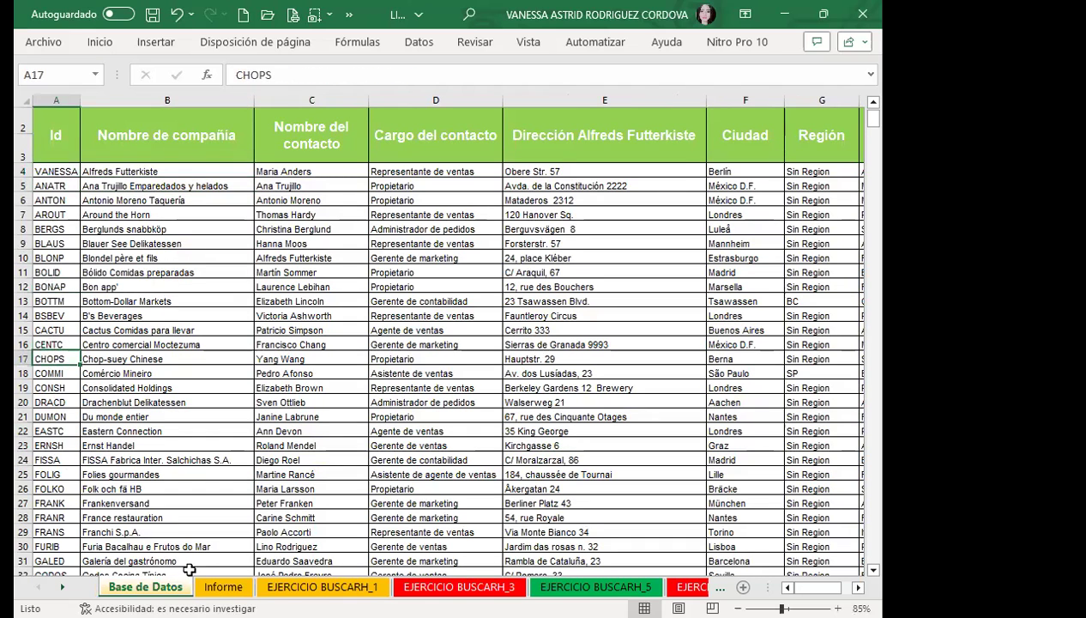
left_click(223, 586)
left_click(250, 240)
left_click(257, 223)
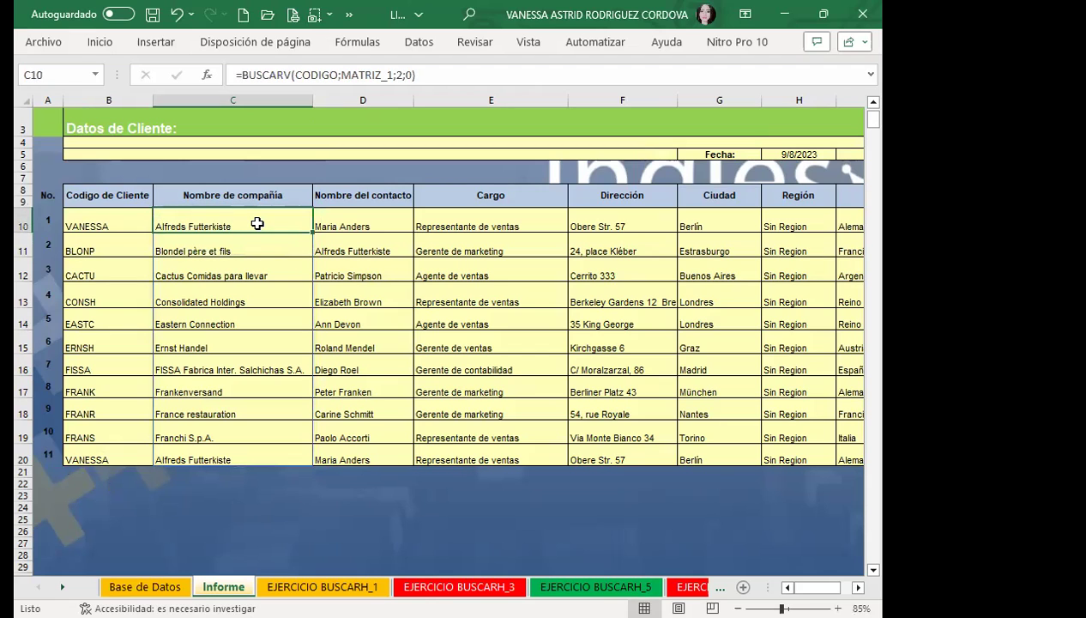
left_click(131, 228)
left_click(187, 225)
Check the ANTON and A4 Ids against Informe's B10, B20, C12, C13, C10 and F10 cells.
left_click(128, 586)
left_click(67, 200)
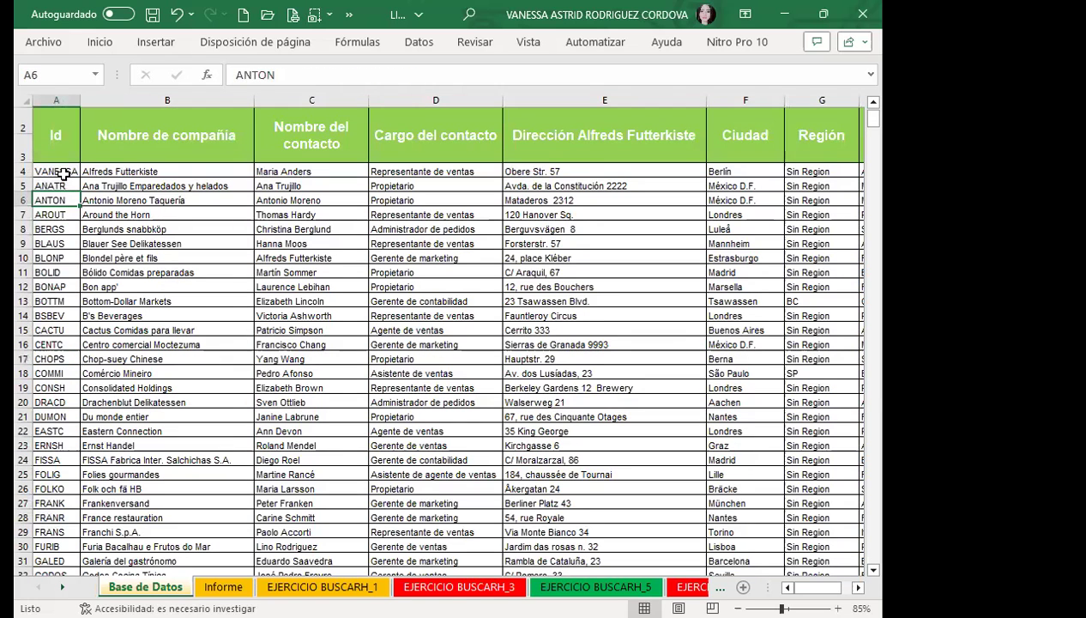
left_click(63, 171)
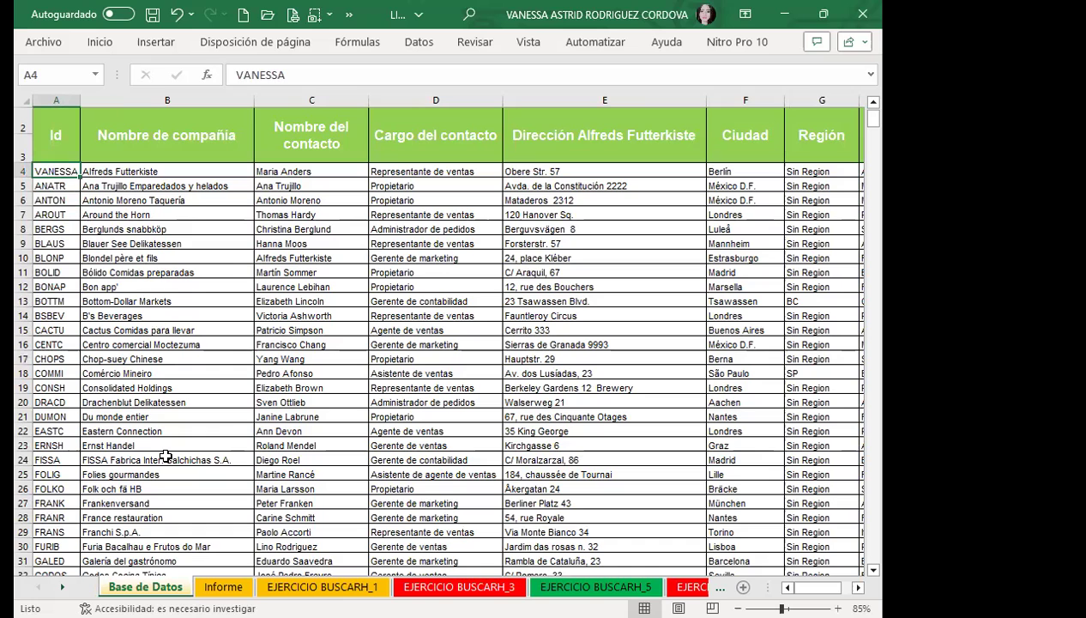
left_click(223, 586)
left_click(219, 274)
left_click(120, 223)
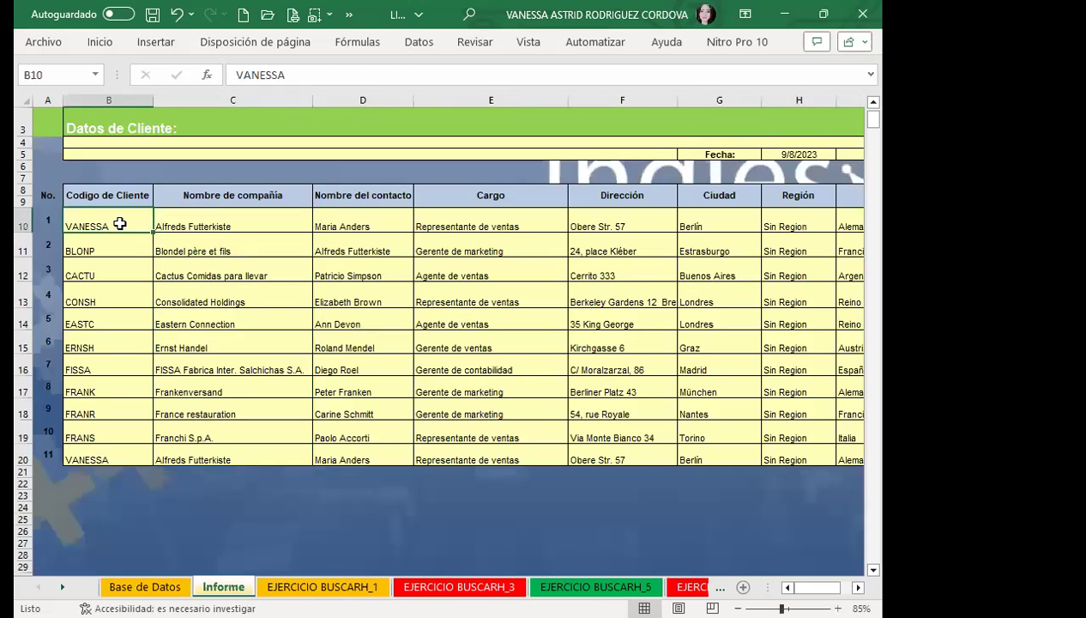
left_click(108, 458)
left_click(108, 221)
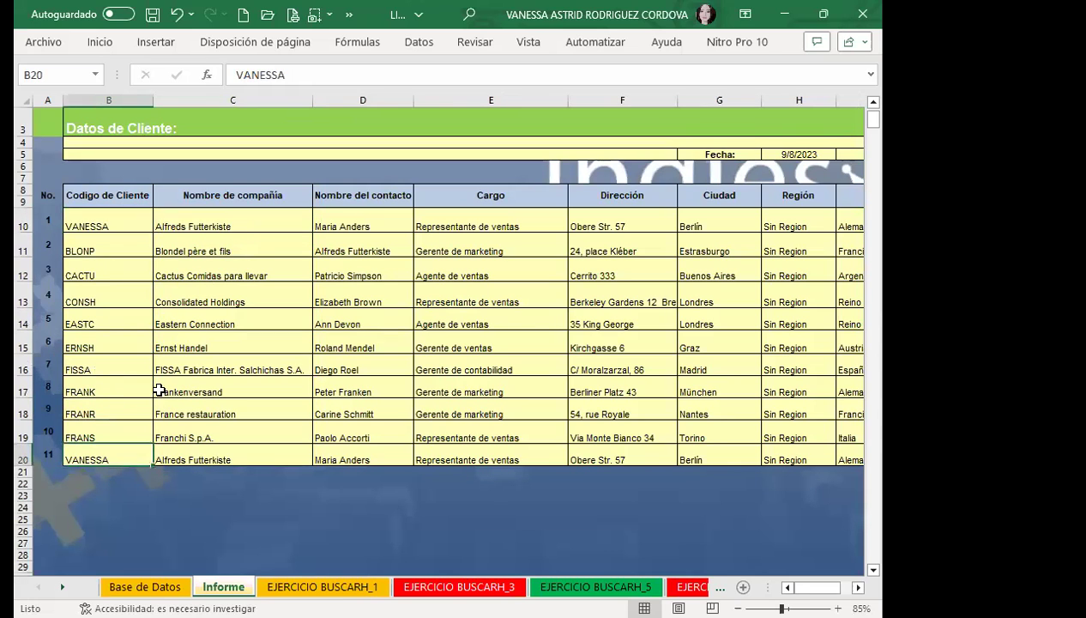
left_click(199, 292)
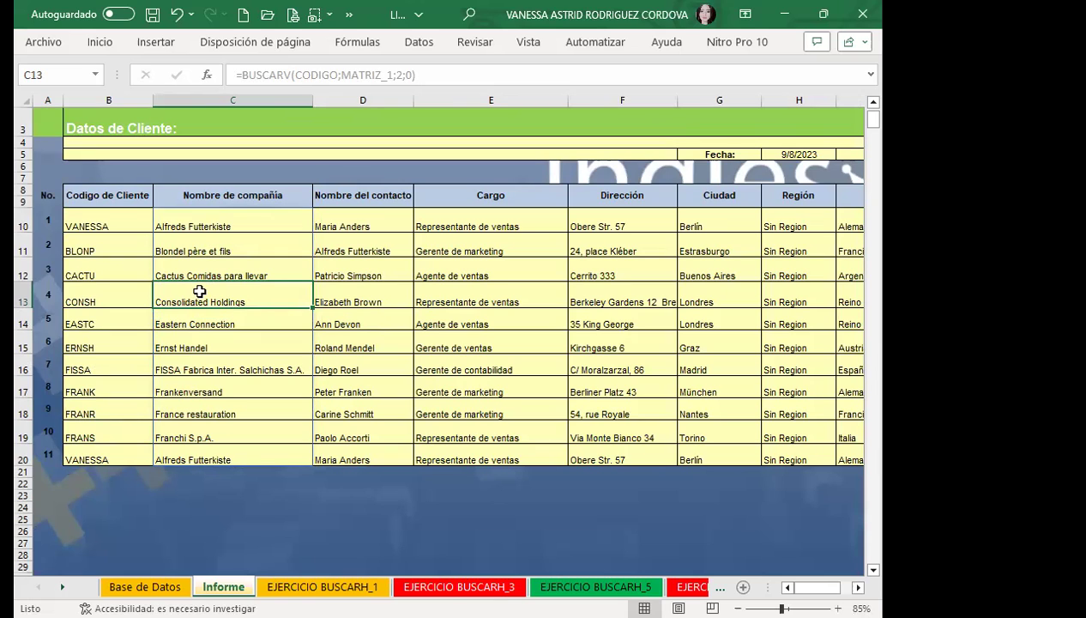
left_click(230, 224)
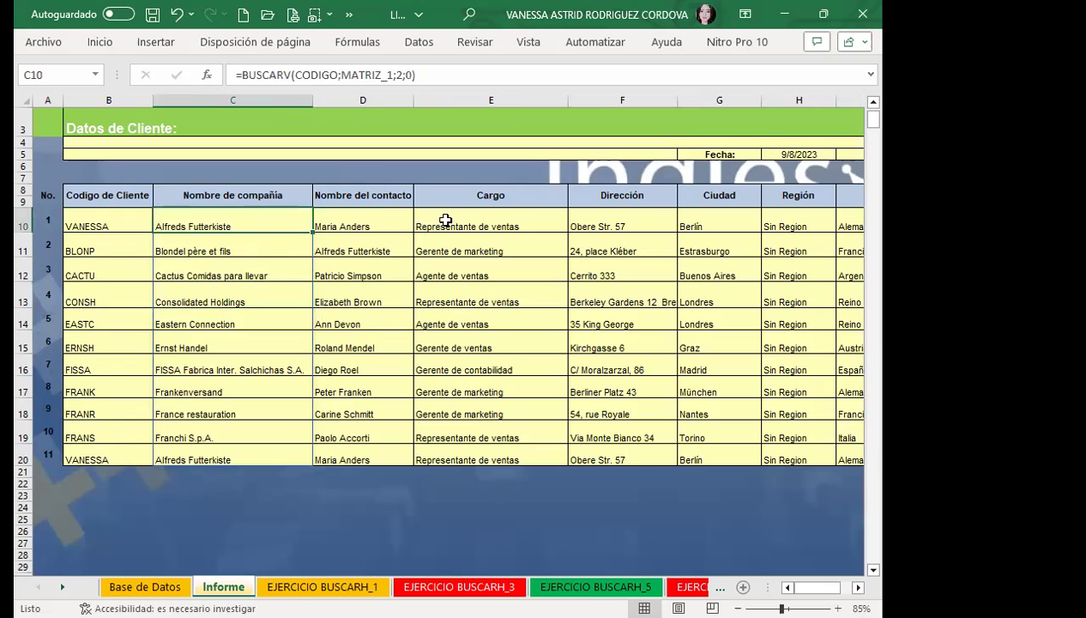
left_click(634, 226)
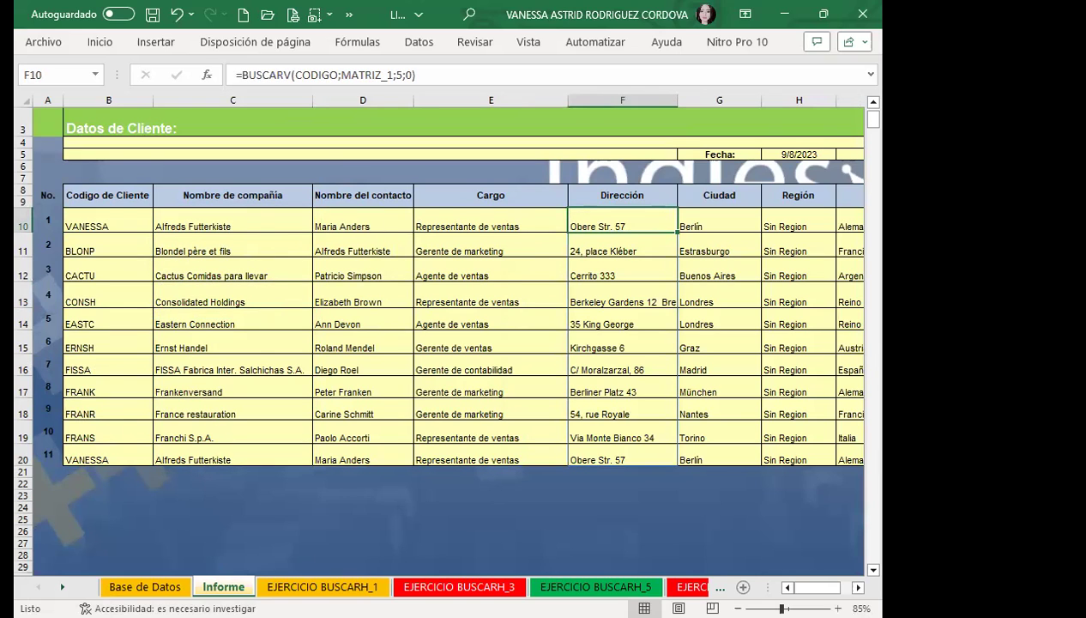
left_click(142, 586)
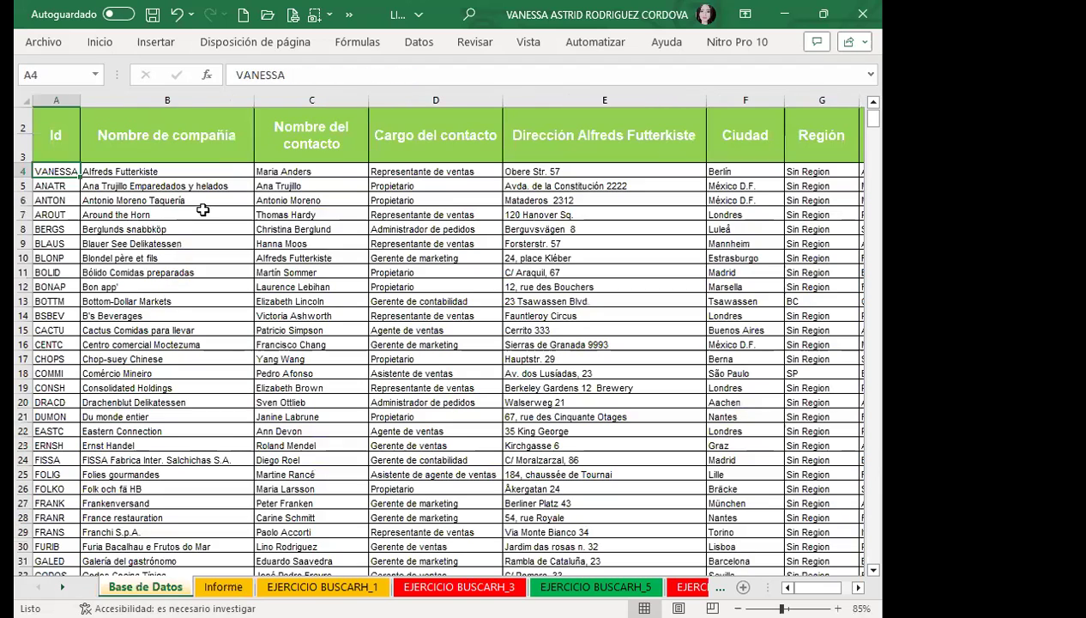
Change the first record's contact title in D4 to MIÉRCOLES and verify Informe's Cargo in E10.
left_click(402, 172)
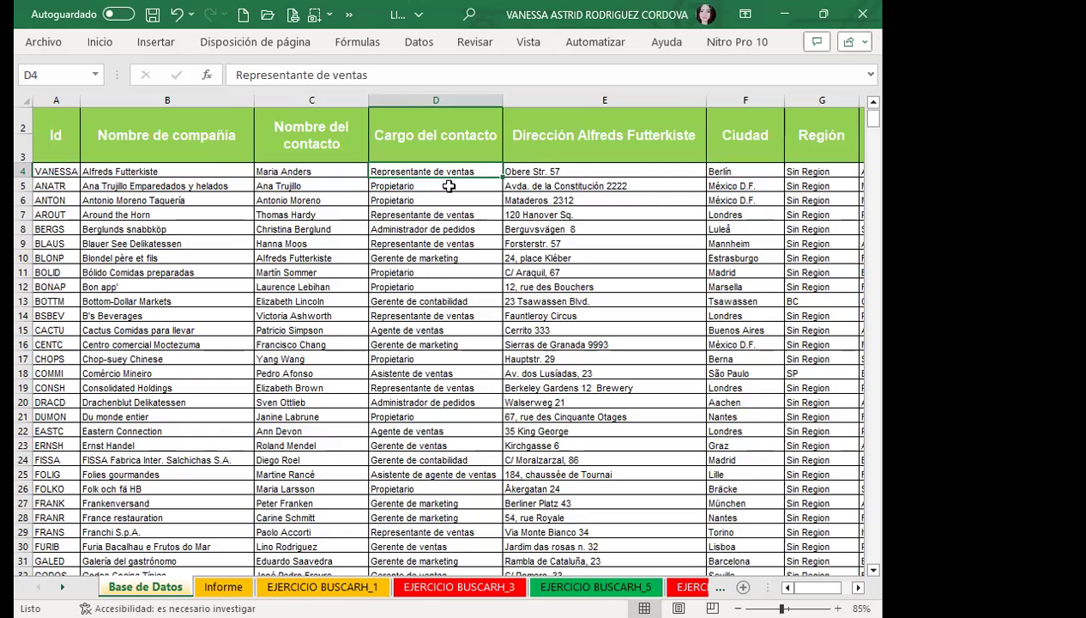
type("MI")
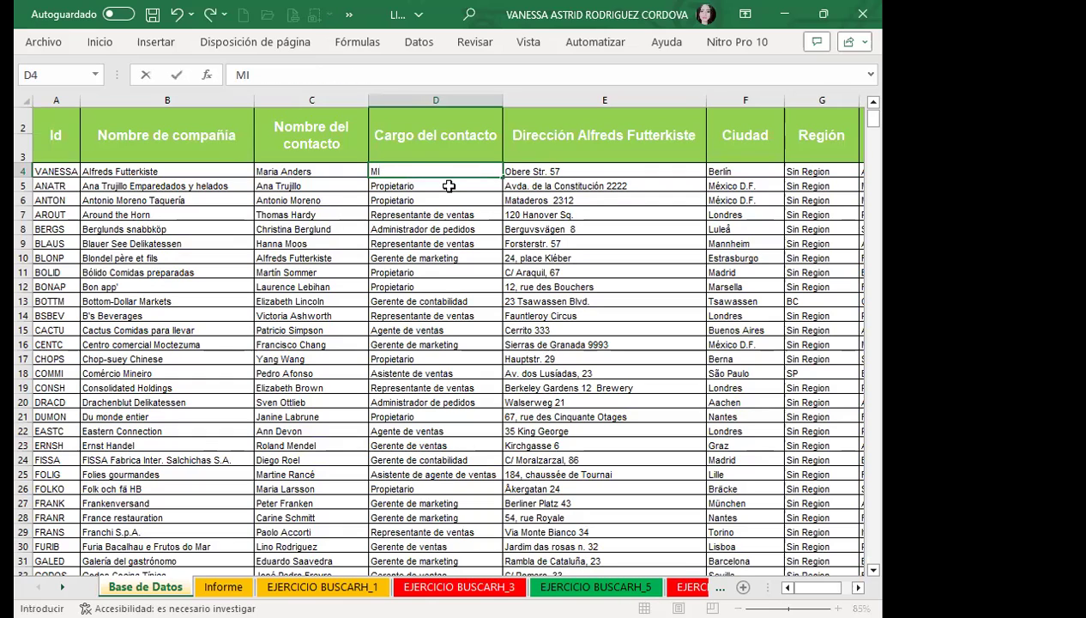
key("Return")
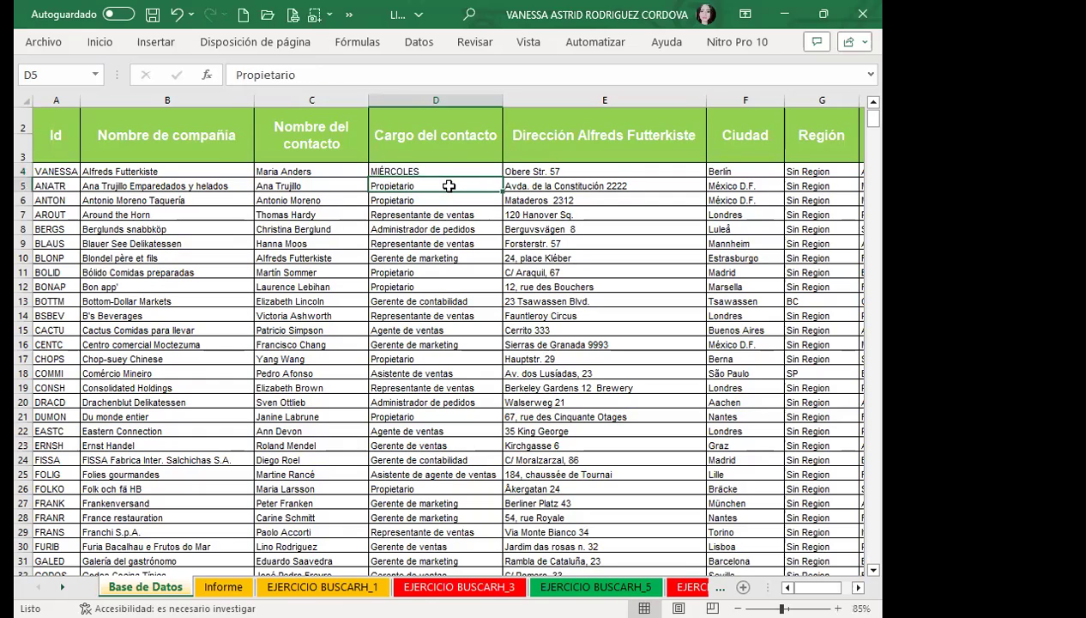
left_click(219, 586)
left_click(491, 216)
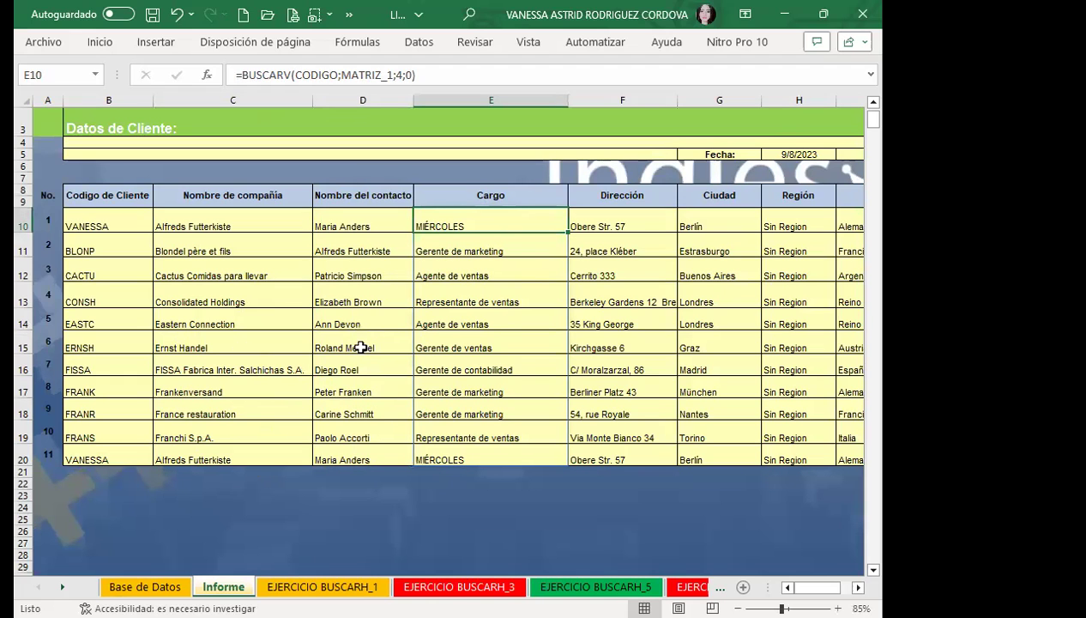
Review the Cargo del contacto column, then select Informe's client codes B10:B20.
left_click(157, 587)
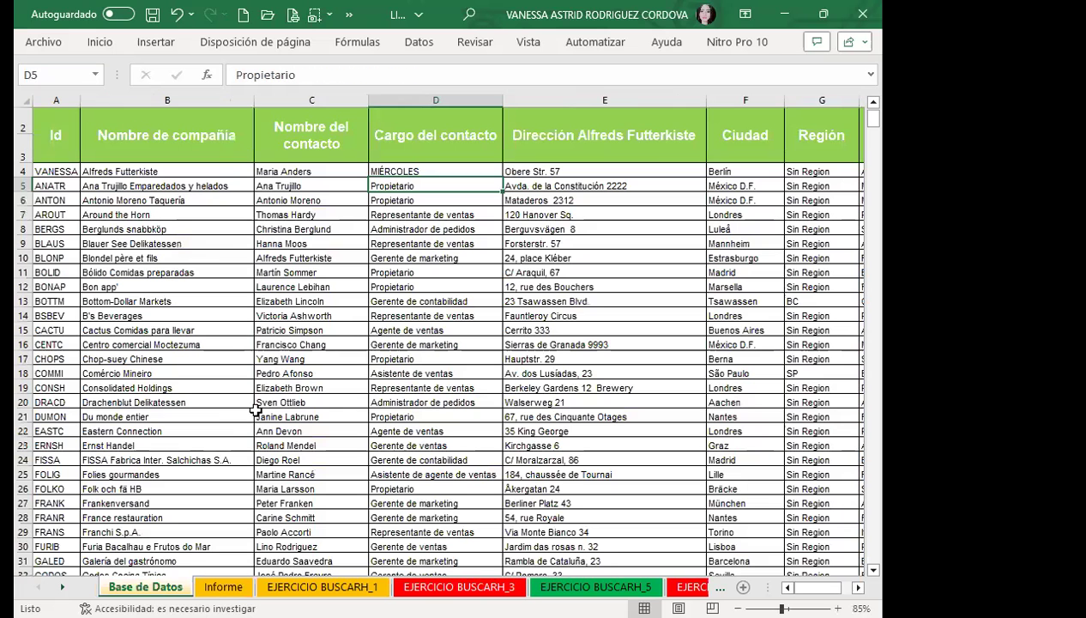
left_click(427, 150)
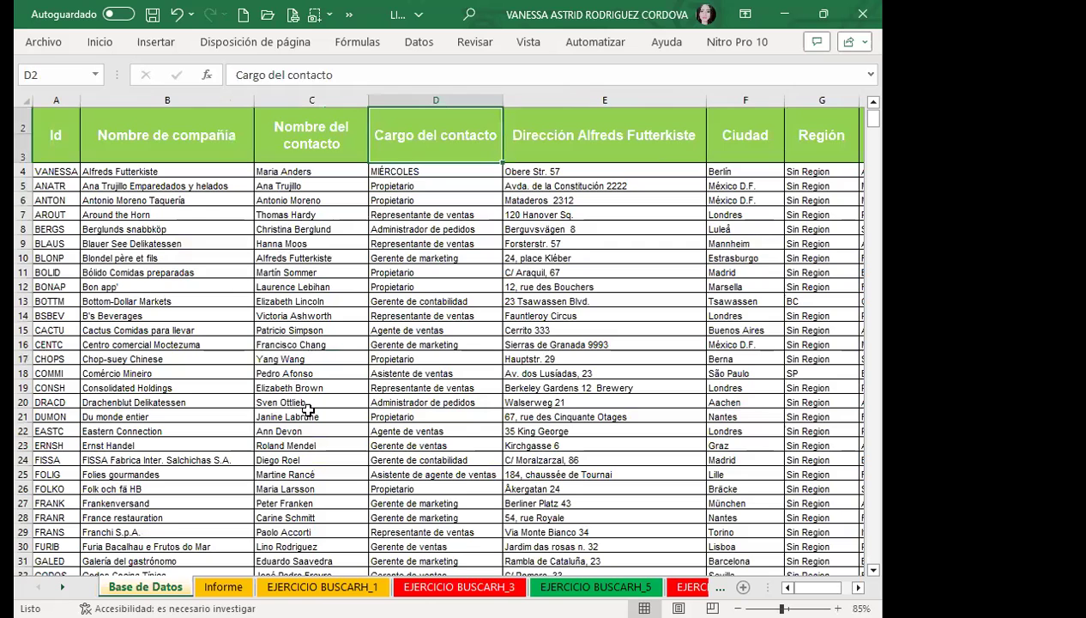
key("ctrl+Page_Down")
key("Down")
key("Down")
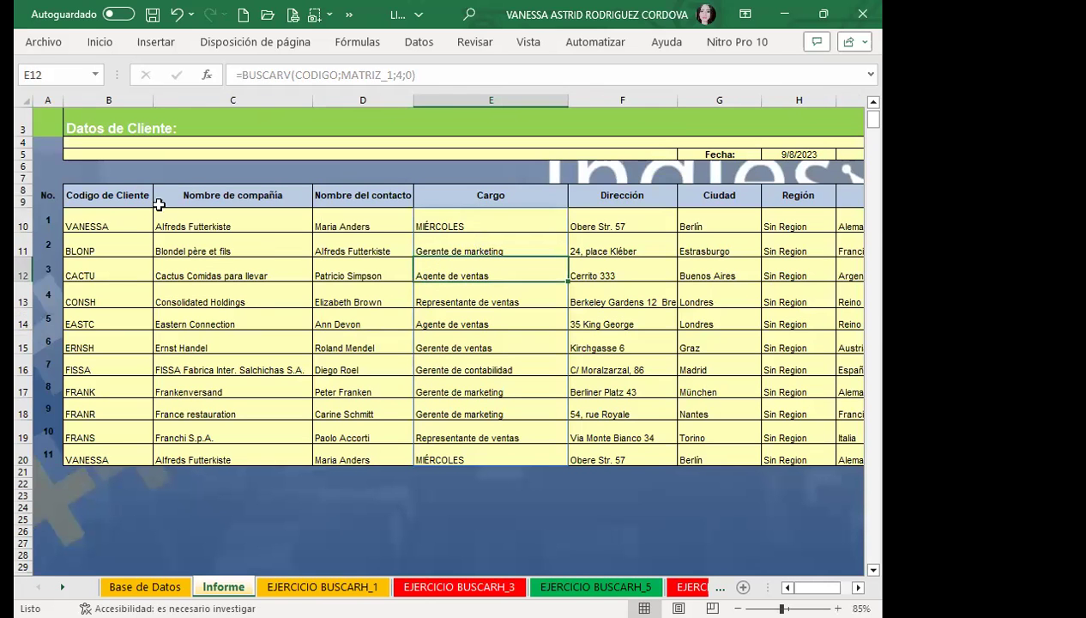
left_click(135, 219)
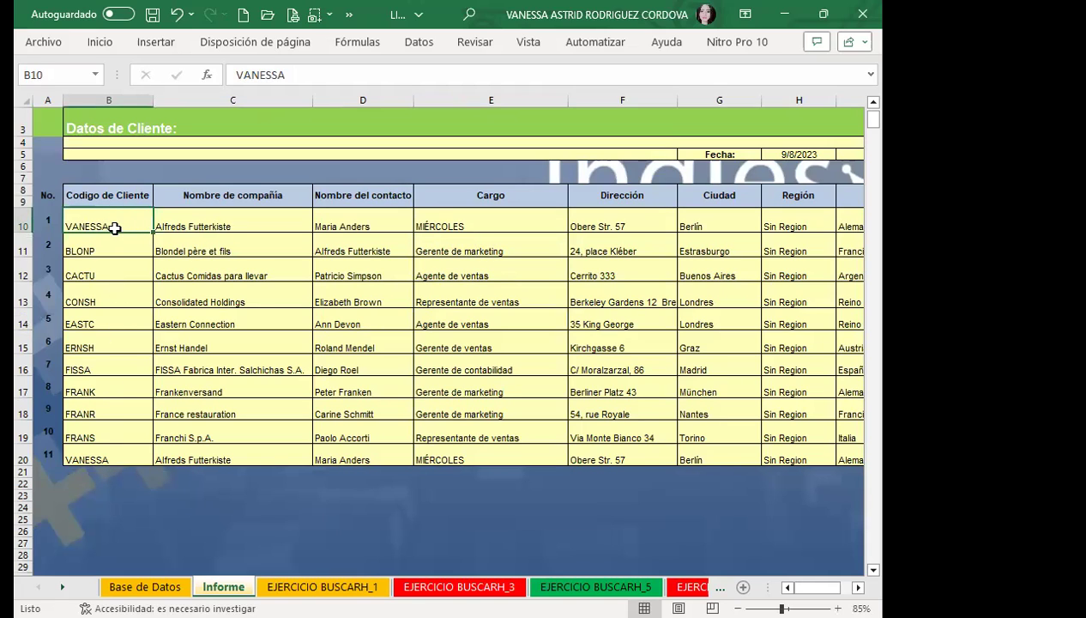
left_click_drag(119, 221, 101, 456)
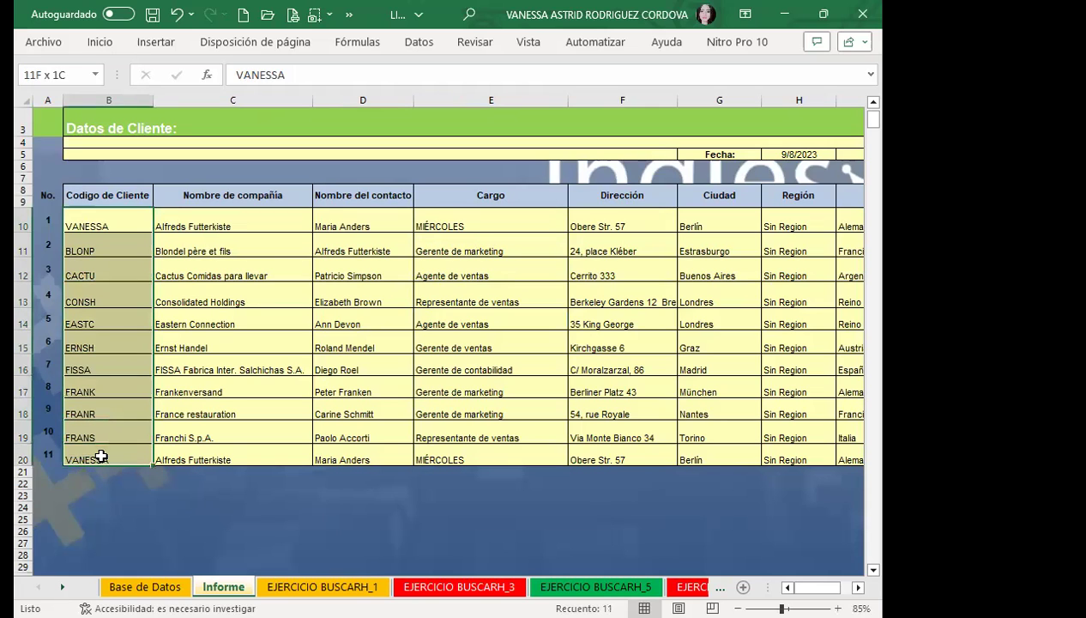
Inspect the C10, D10 and F15 lookups and CACTU in B12, cycling between sheets.
left_click(196, 222)
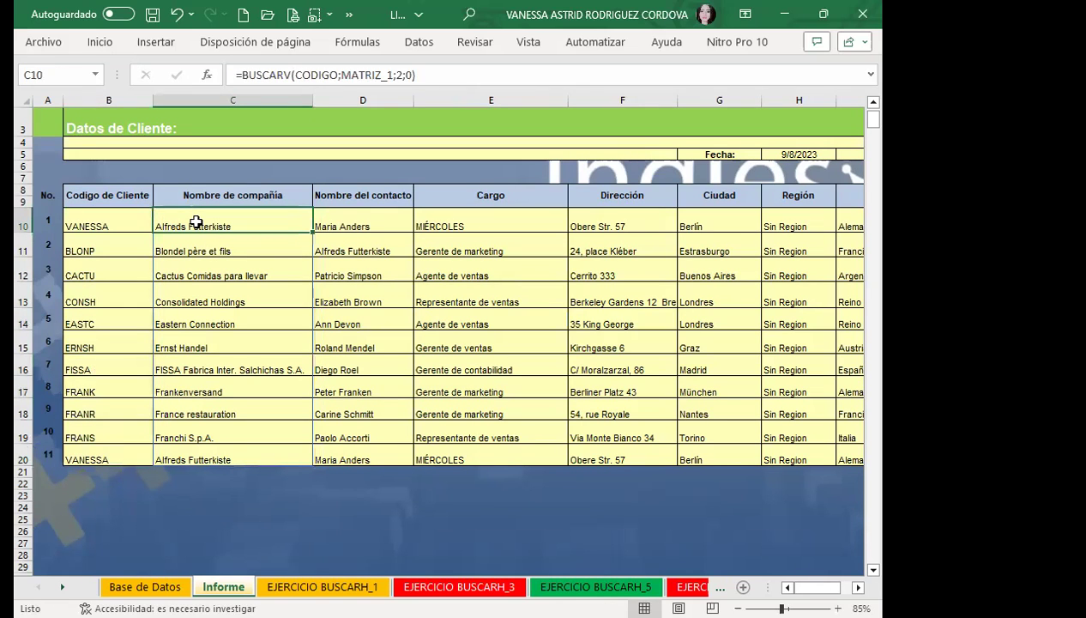
left_click(86, 218)
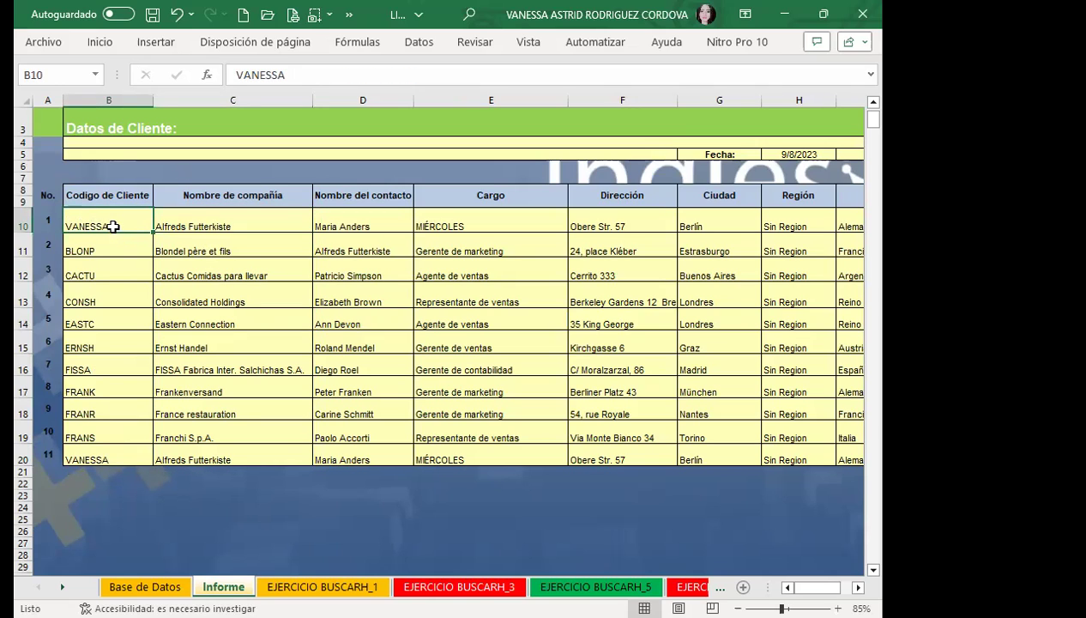
left_click(360, 219)
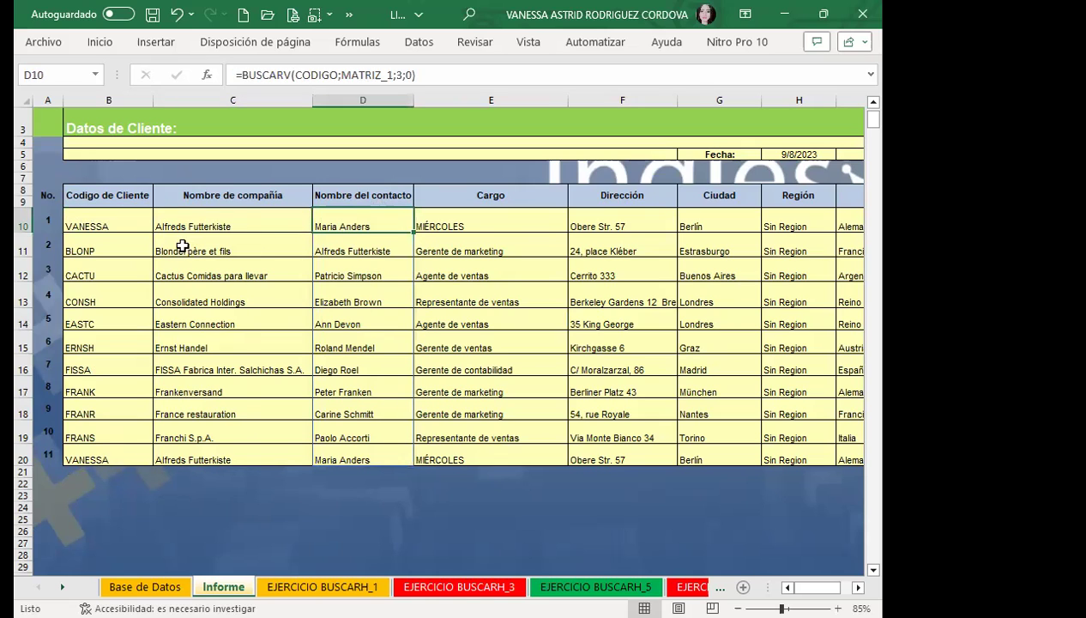
left_click(597, 344)
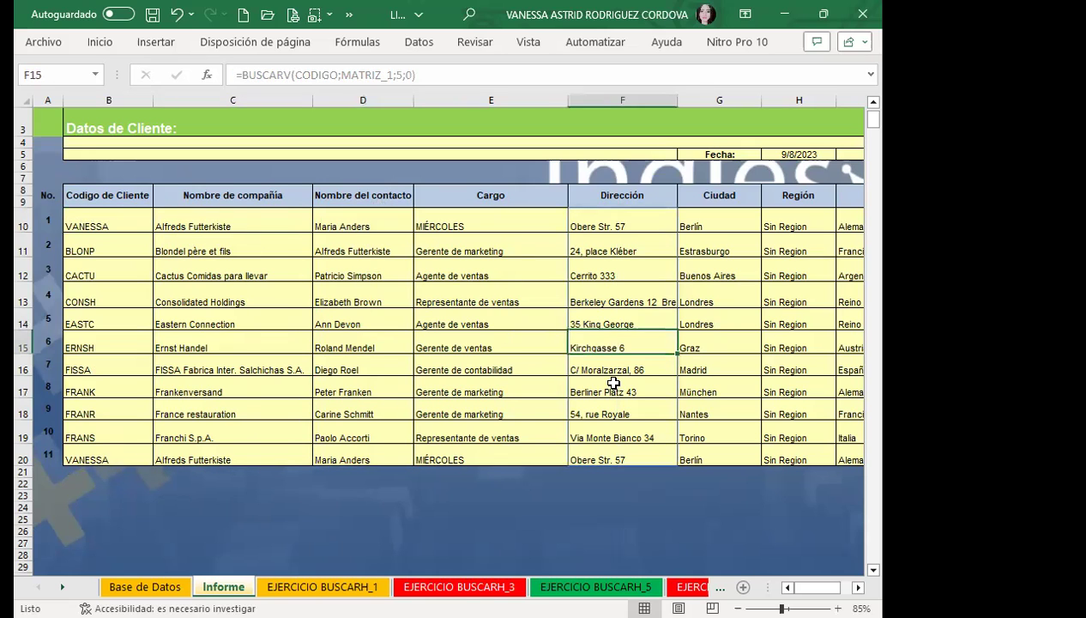
key("ctrl+Page_Up")
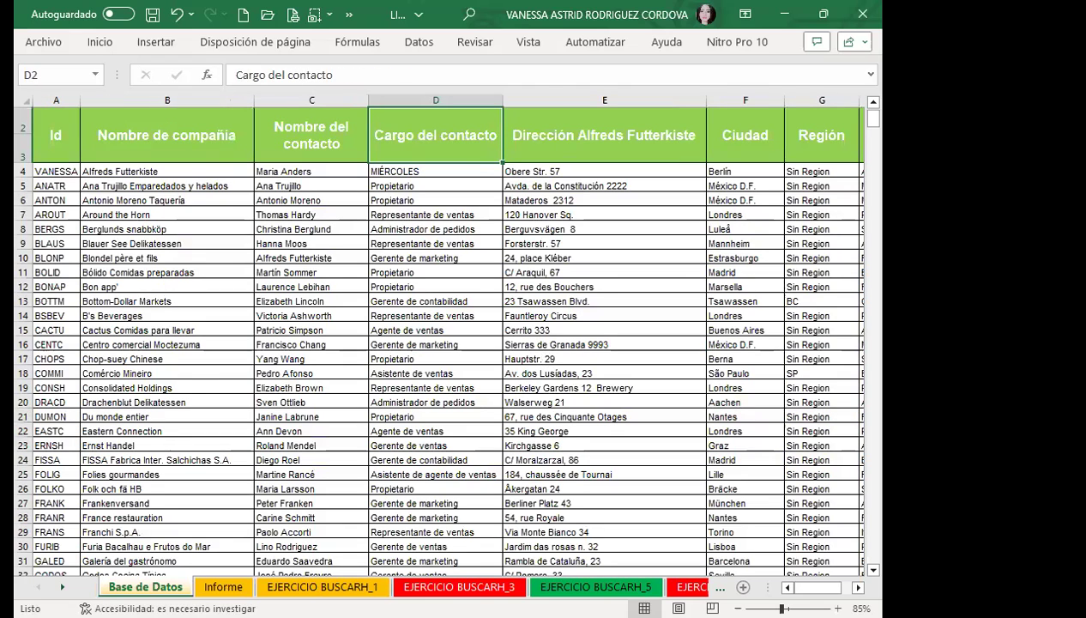
key("ctrl+Page_Down")
key("ctrl+Page_Down")
key("ctrl+Page_Up")
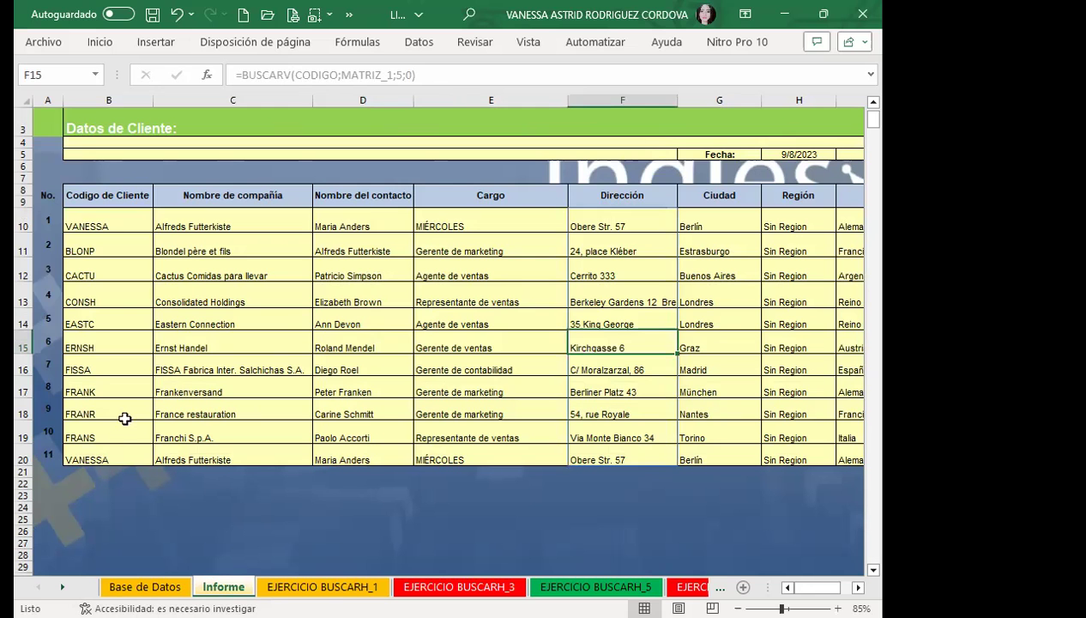
left_click(116, 275)
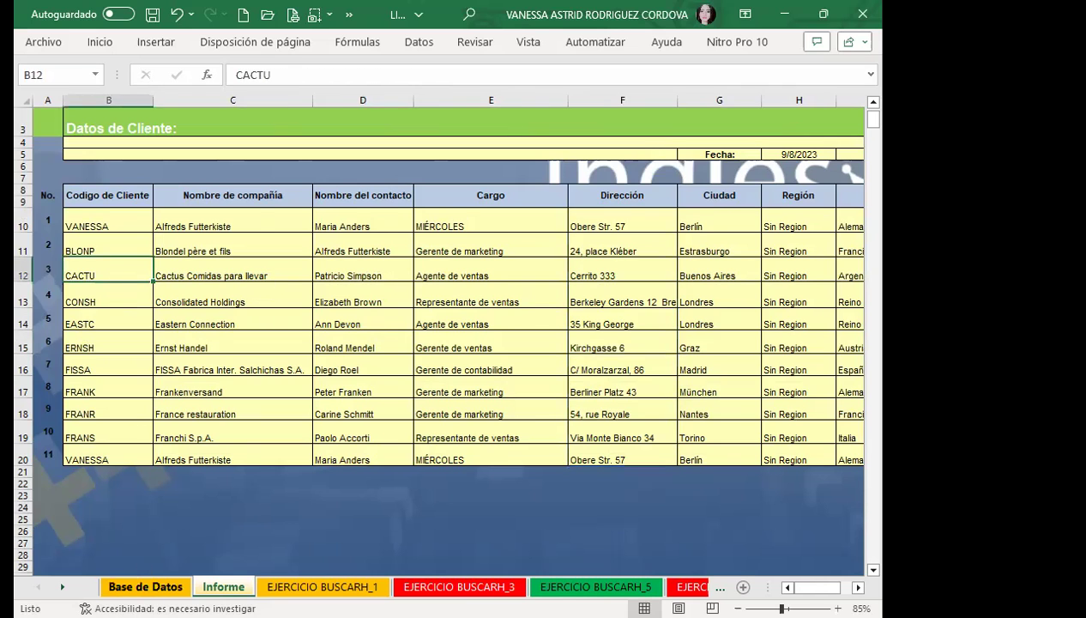
left_click(142, 586)
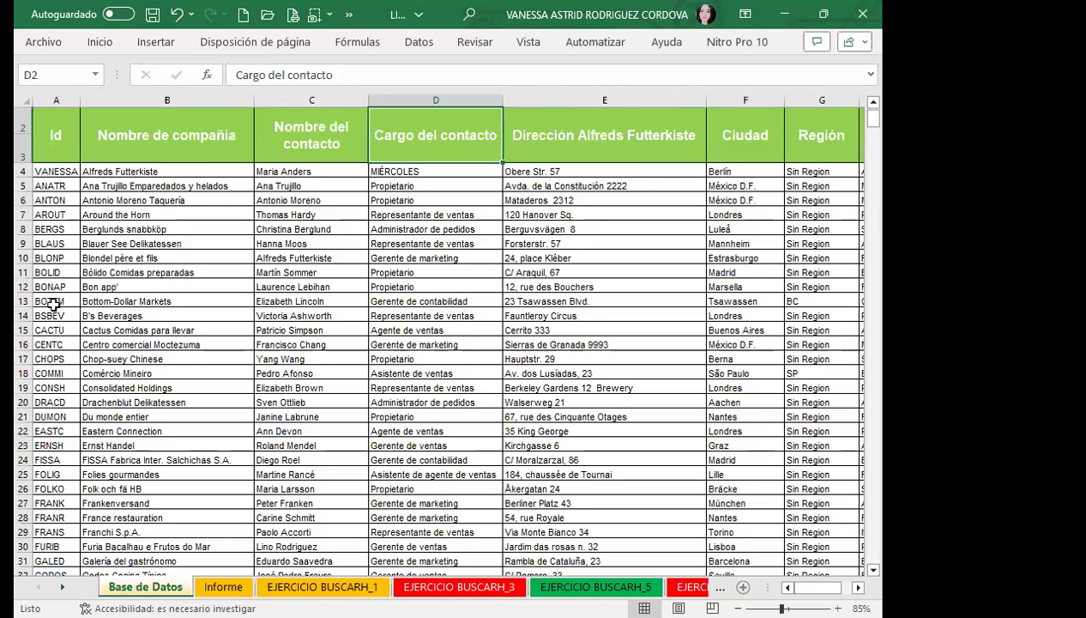
left_click(523, 330)
type("VBVBVCBVCBCV")
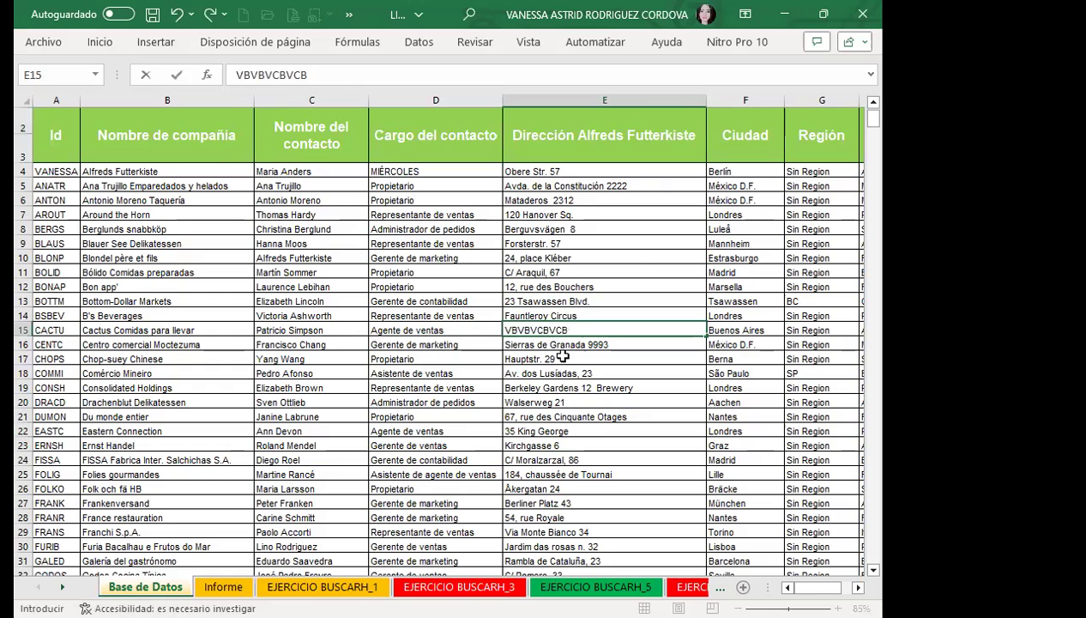
left_click(549, 358)
left_click(223, 586)
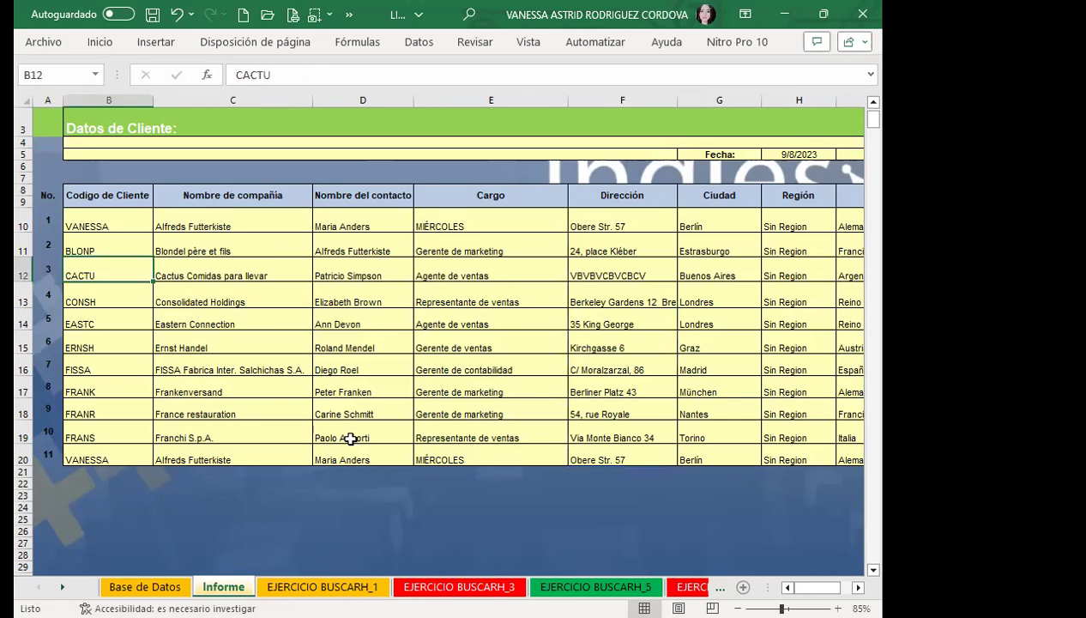
left_click(590, 392)
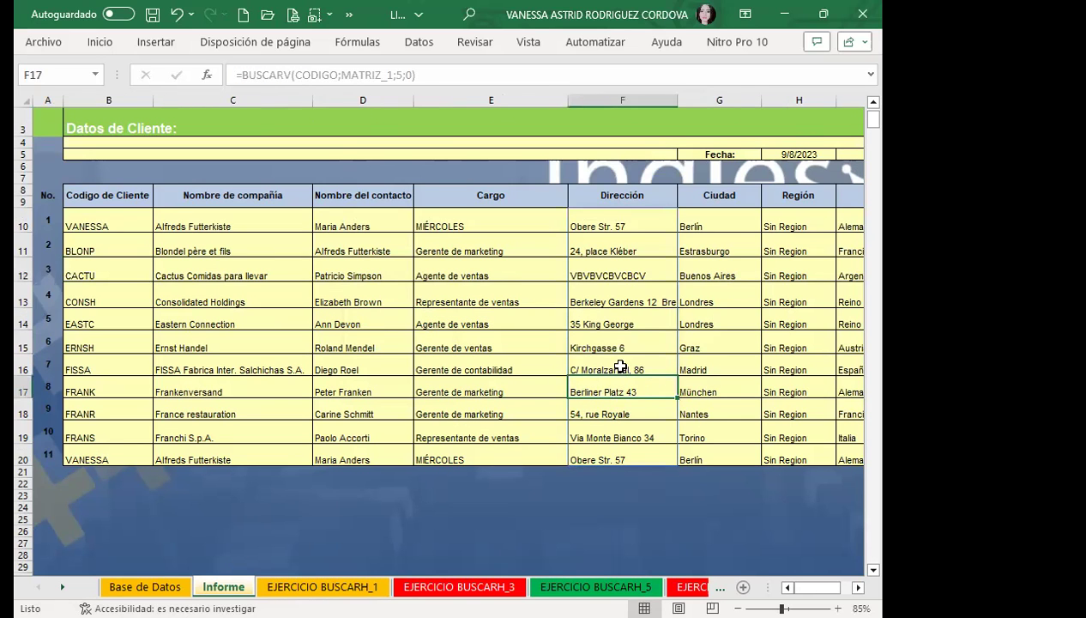
left_click(628, 276)
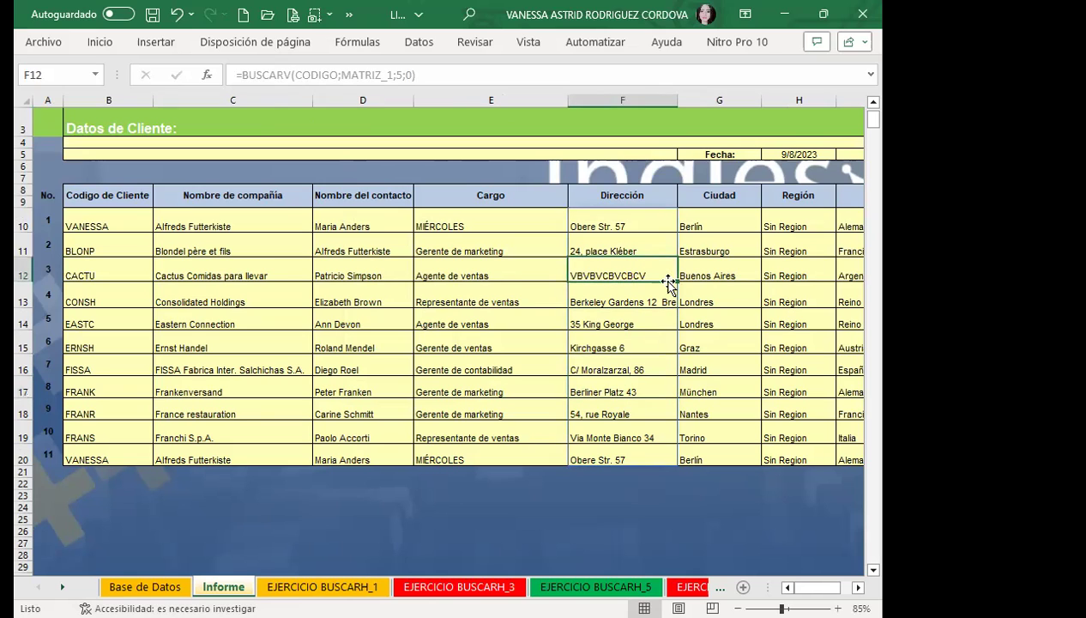
left_click(405, 342)
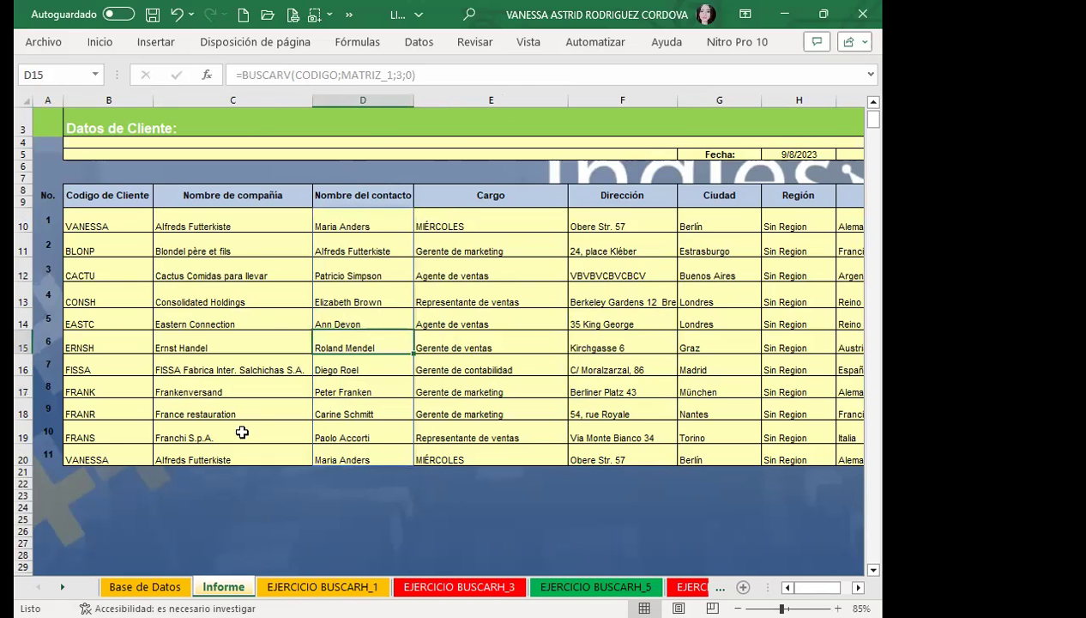
left_click(163, 584)
left_click(300, 269)
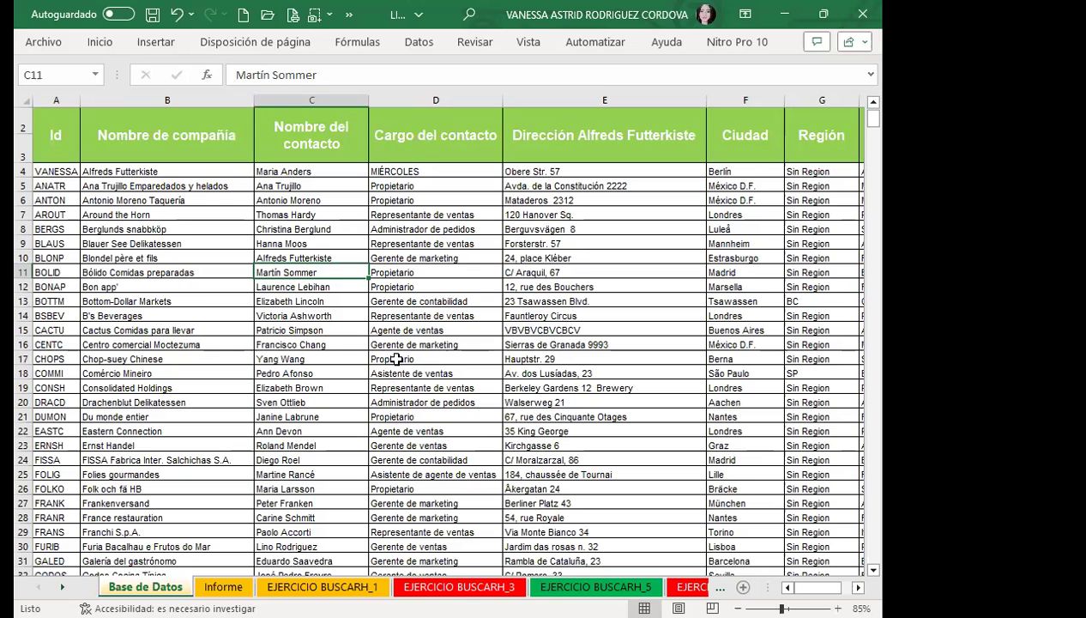
left_click(223, 586)
left_click(421, 322)
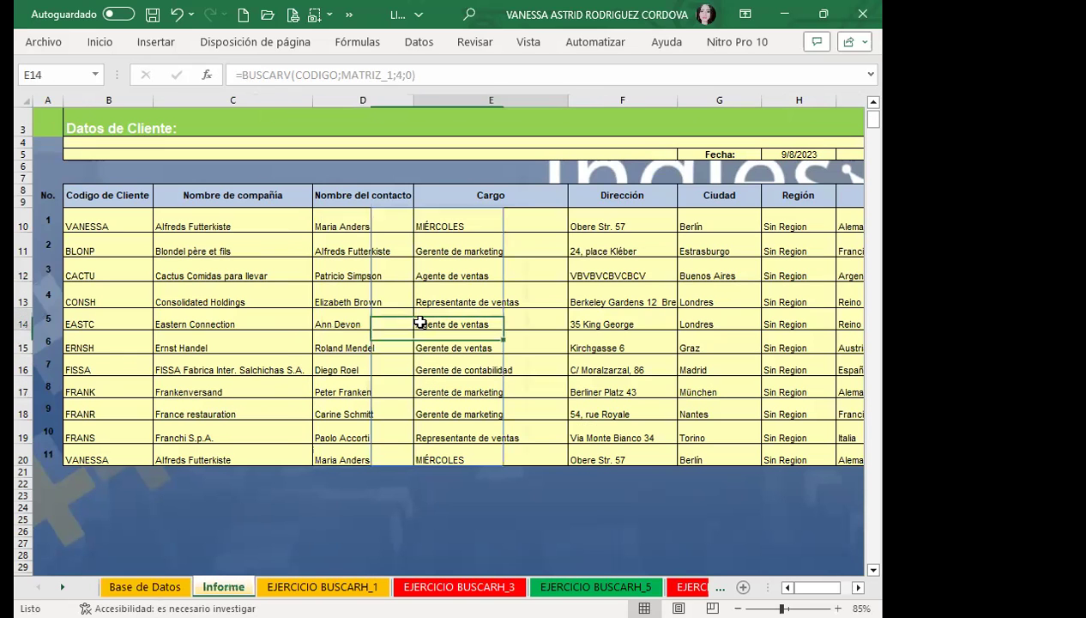
left_click(365, 270)
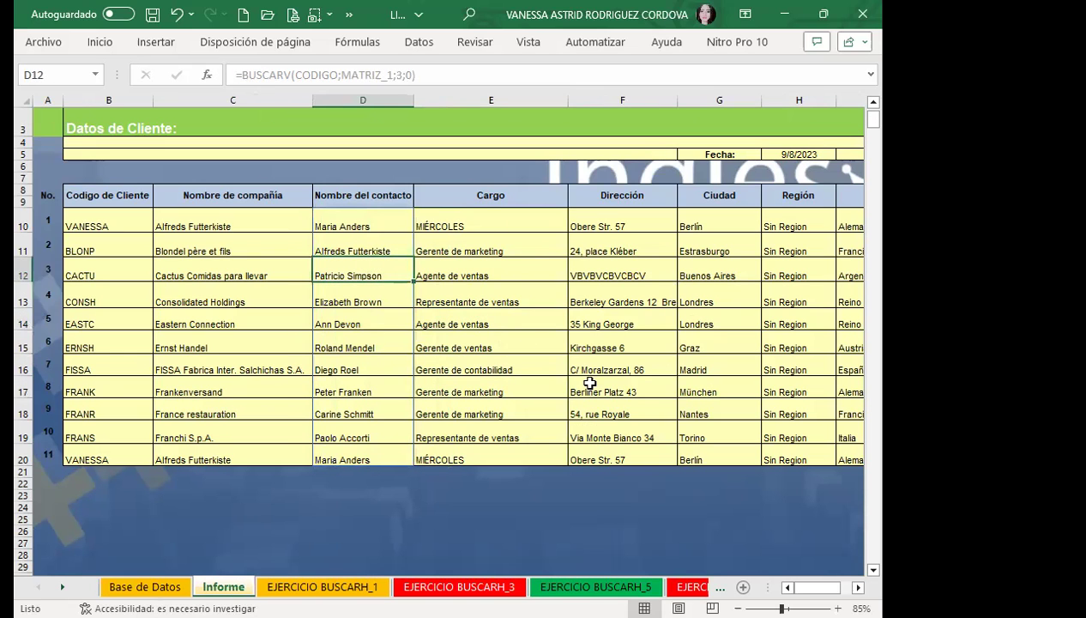
left_click(637, 339)
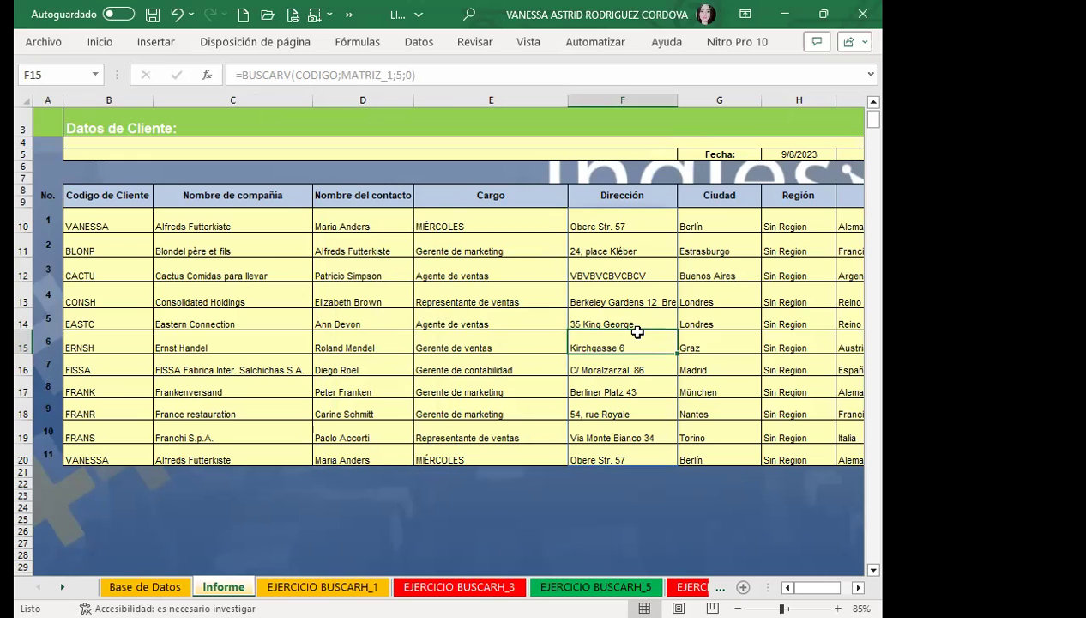
Inspect Informe lookups in F12, E10, D14, C14, C10, C11, C16 and G10 against B10.
left_click(635, 266)
left_click(442, 227)
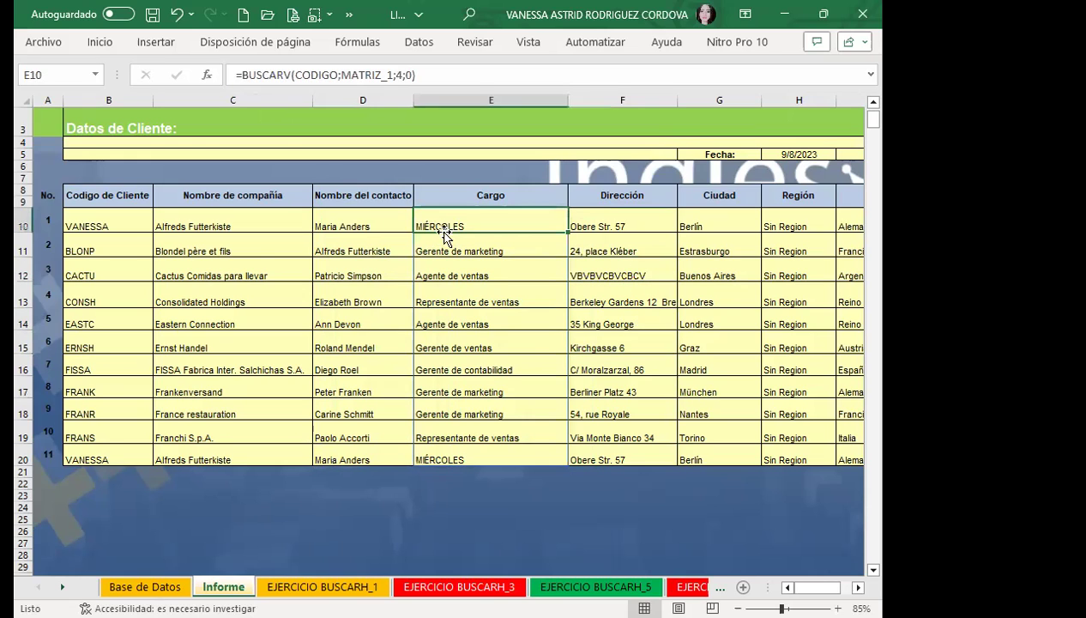
left_click(386, 310)
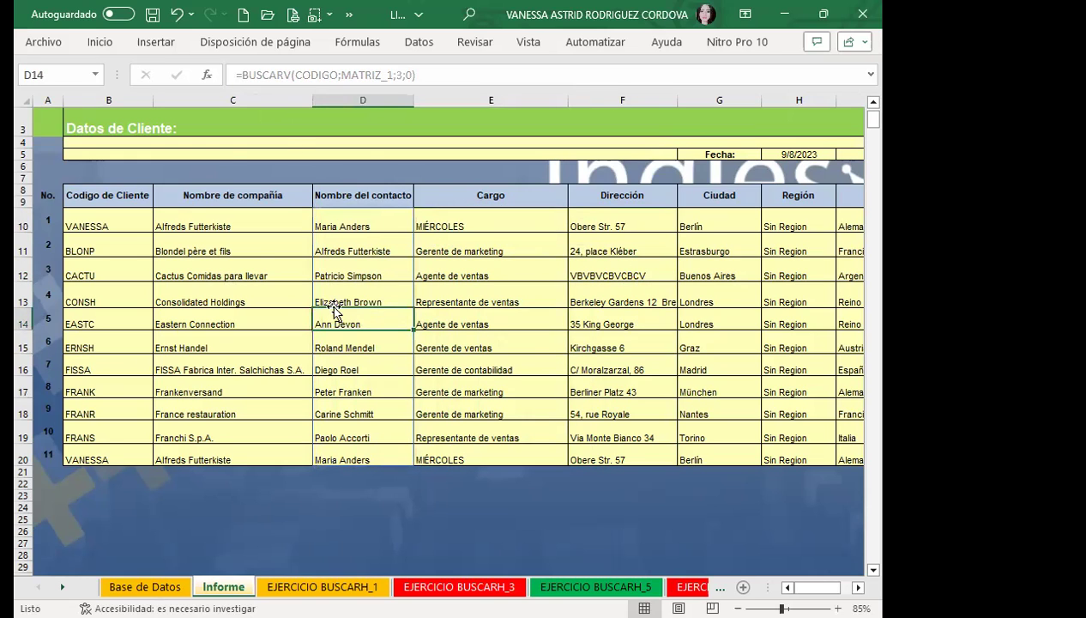
left_click(286, 311)
left_click(236, 227)
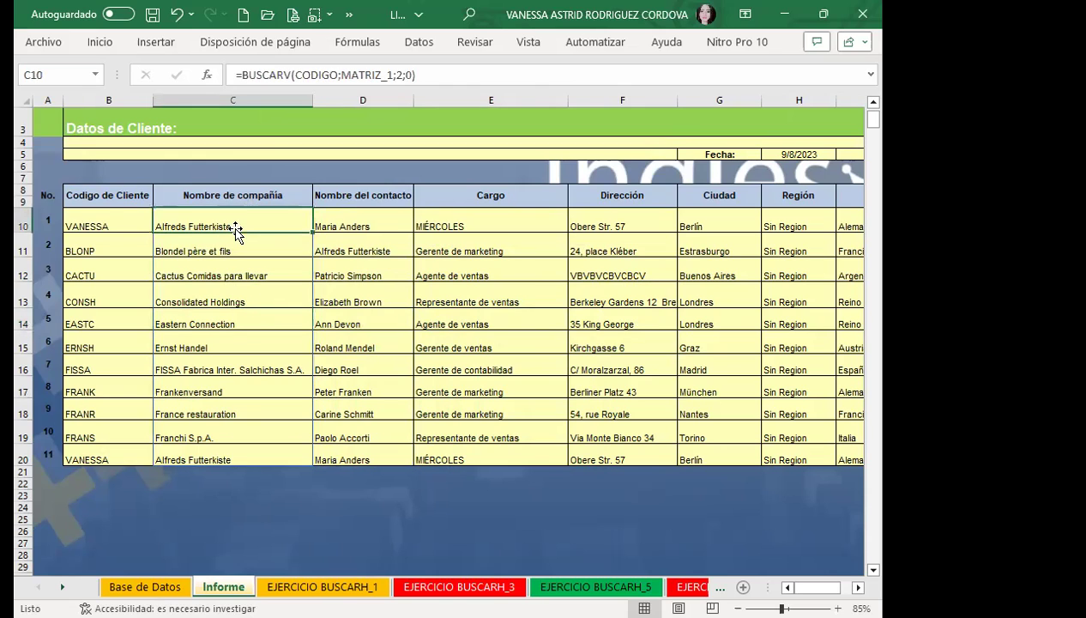
left_click(102, 219)
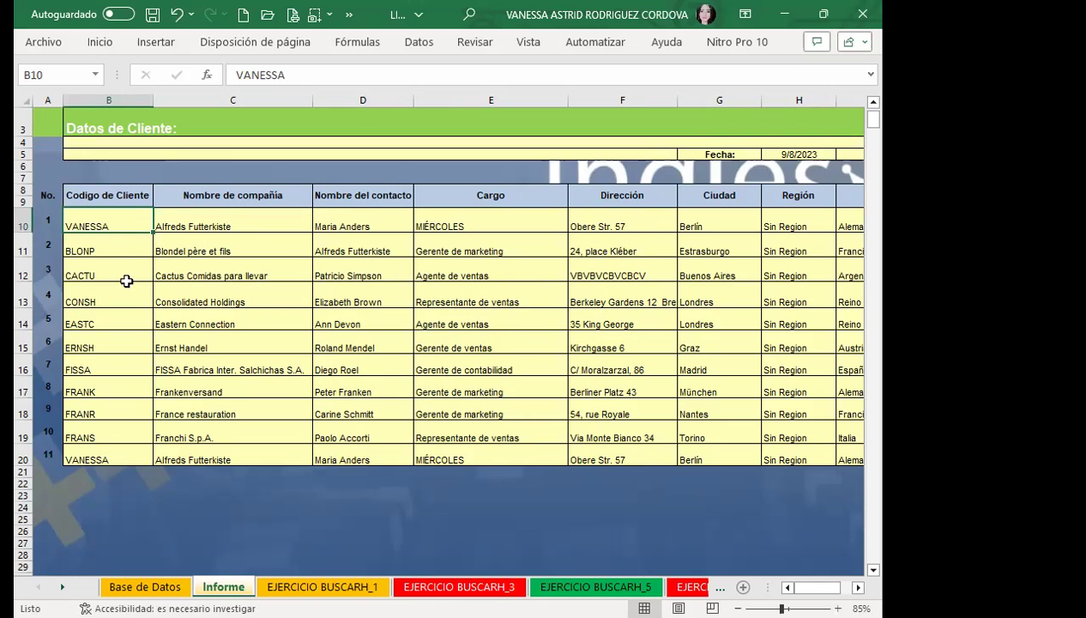
left_click(217, 244)
left_click(197, 359)
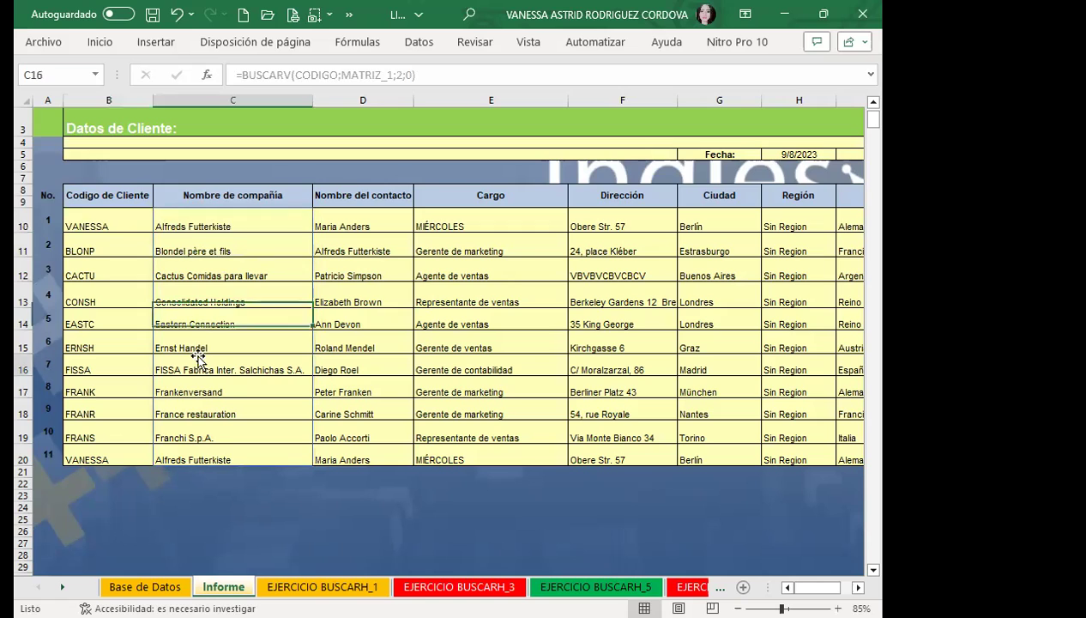
left_click(113, 224)
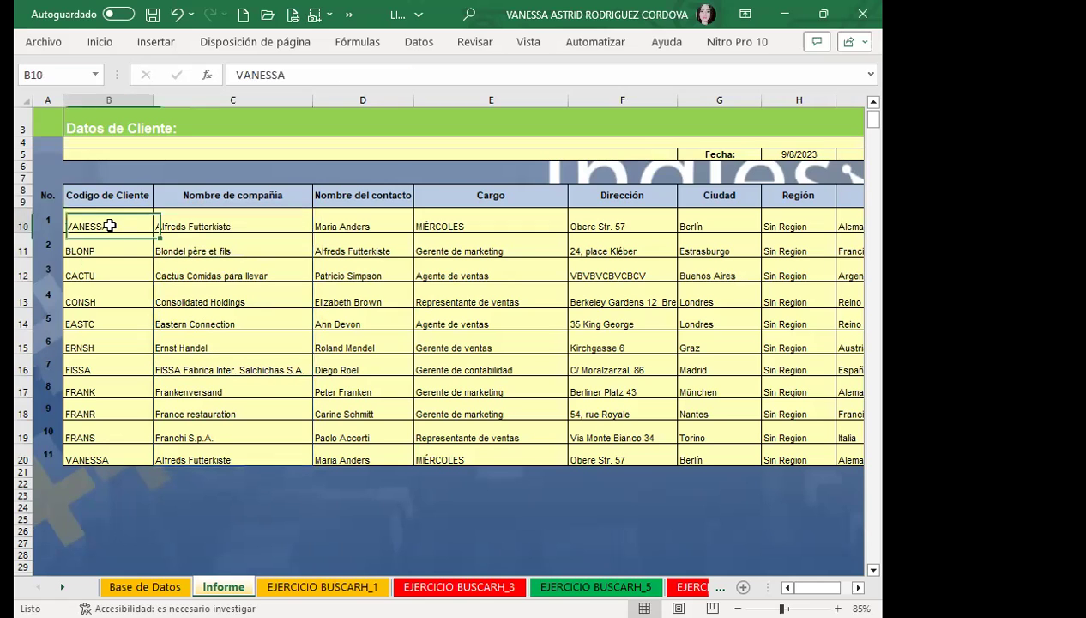
left_click(737, 219)
left_click(122, 225)
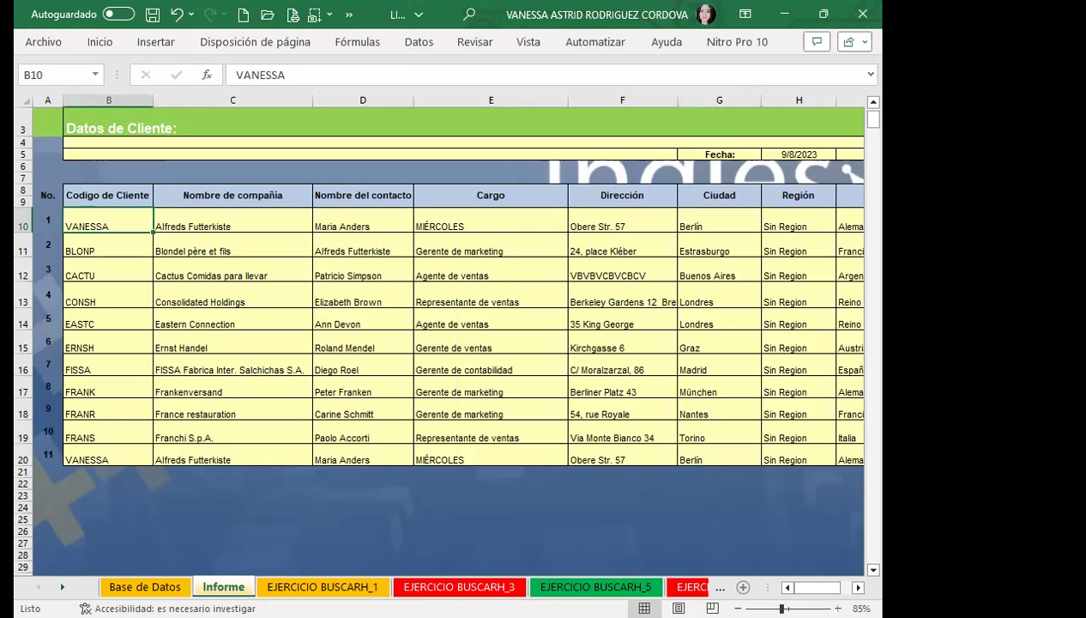
Recheck C10 and the Cargo results, then select the renamed Id in Base de Datos A4.
left_click(145, 586)
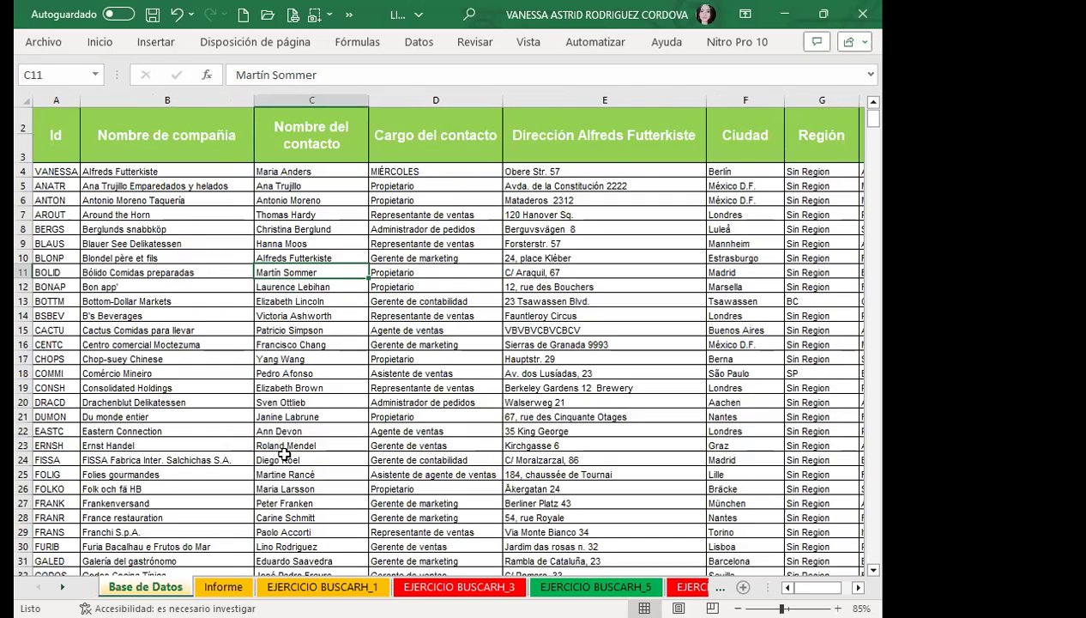
left_click(223, 586)
left_click(235, 218)
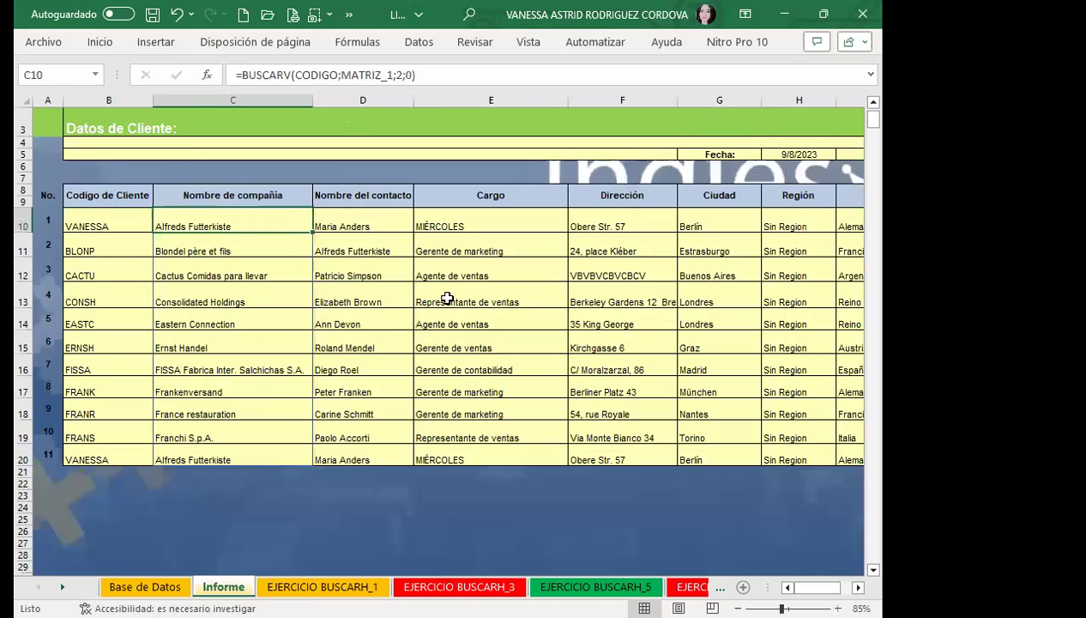
left_click(509, 240)
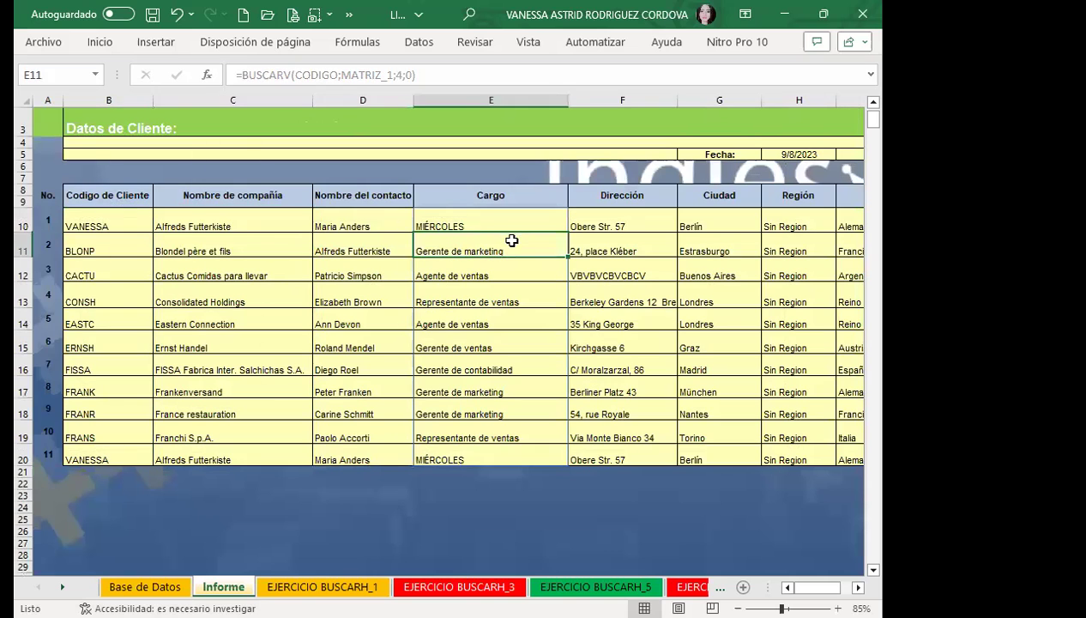
left_click(255, 227)
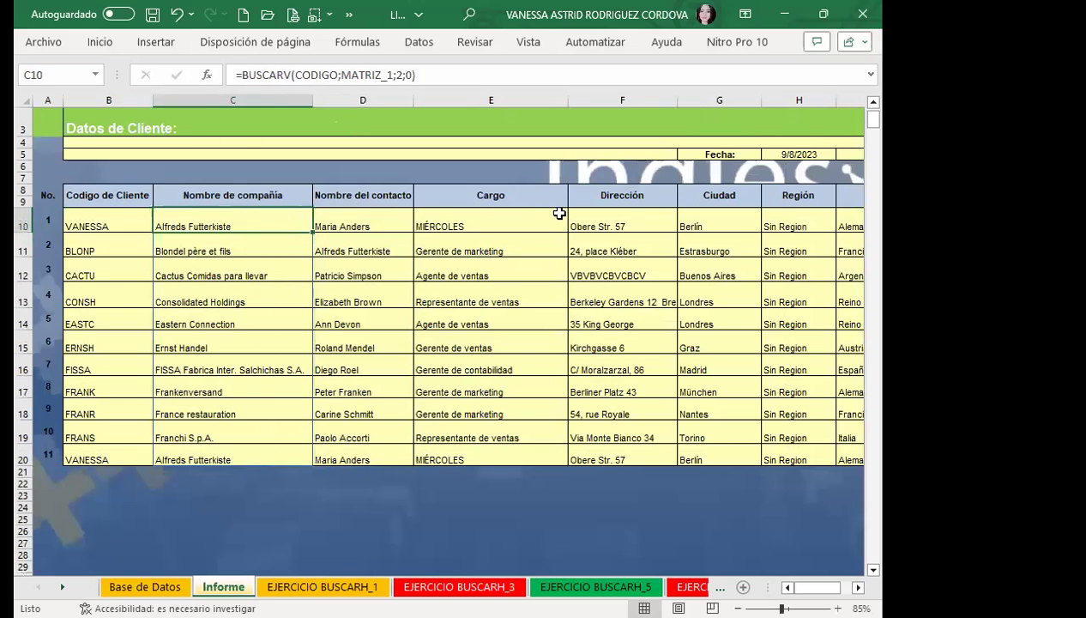
left_click(120, 220)
left_click(140, 586)
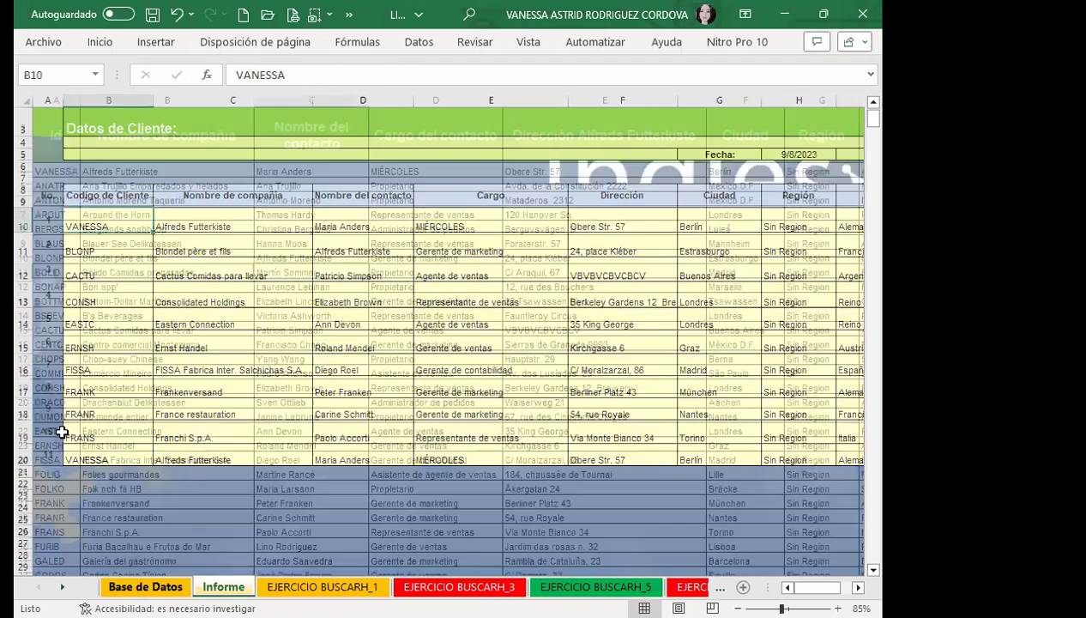
left_click(47, 170)
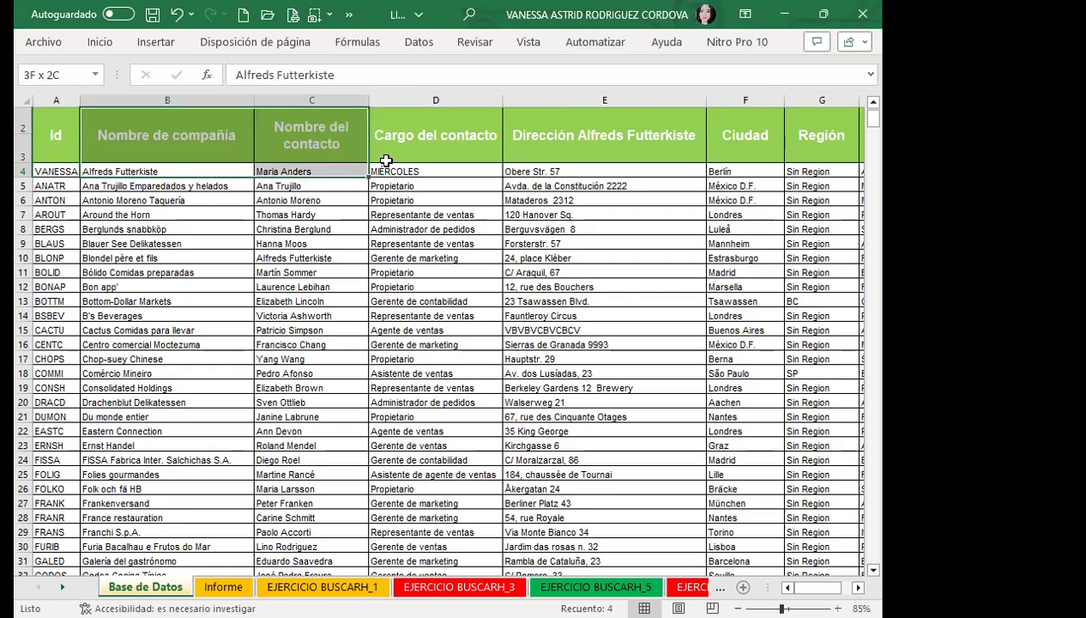
Compare the renamed record's row 4 fields with Informe's row 10 and D17 lookups.
left_click_drag(124, 171, 652, 171)
left_click(67, 172)
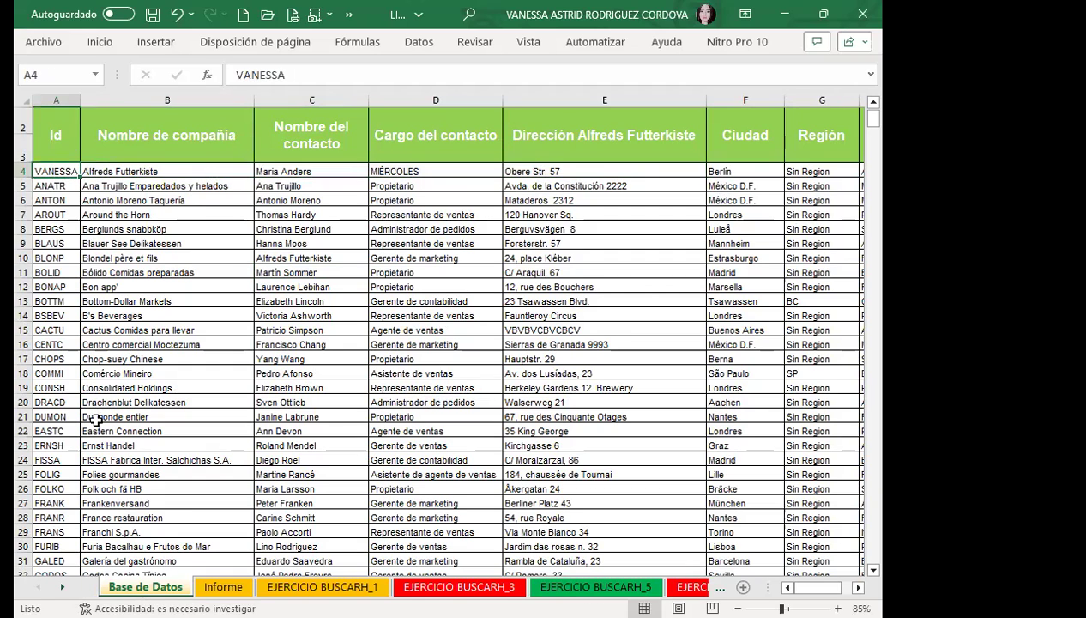
left_click(223, 587)
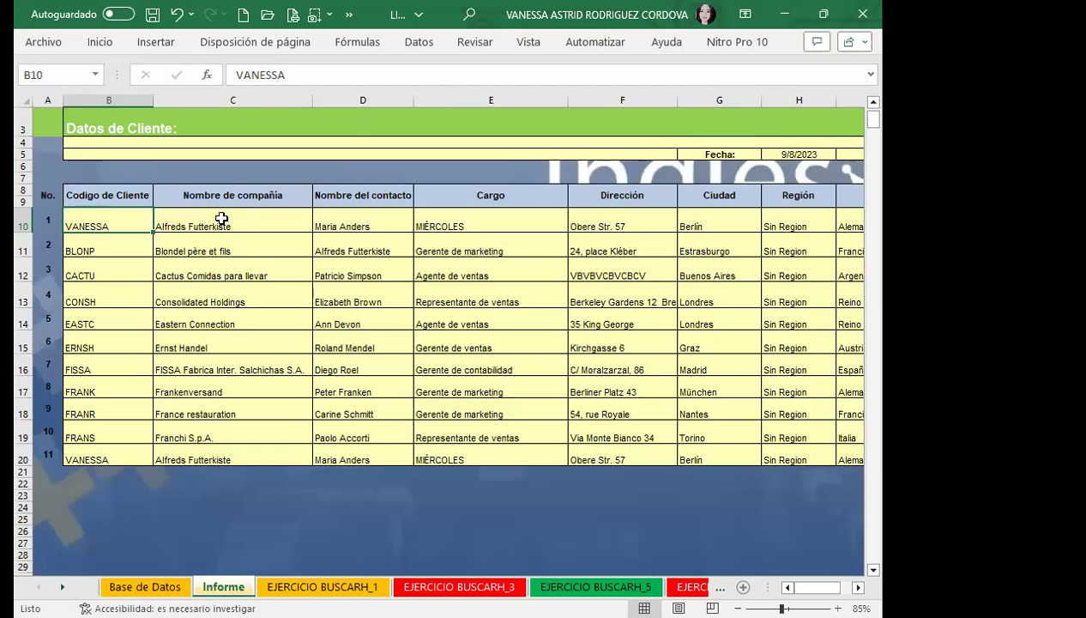
left_click_drag(199, 224, 447, 218)
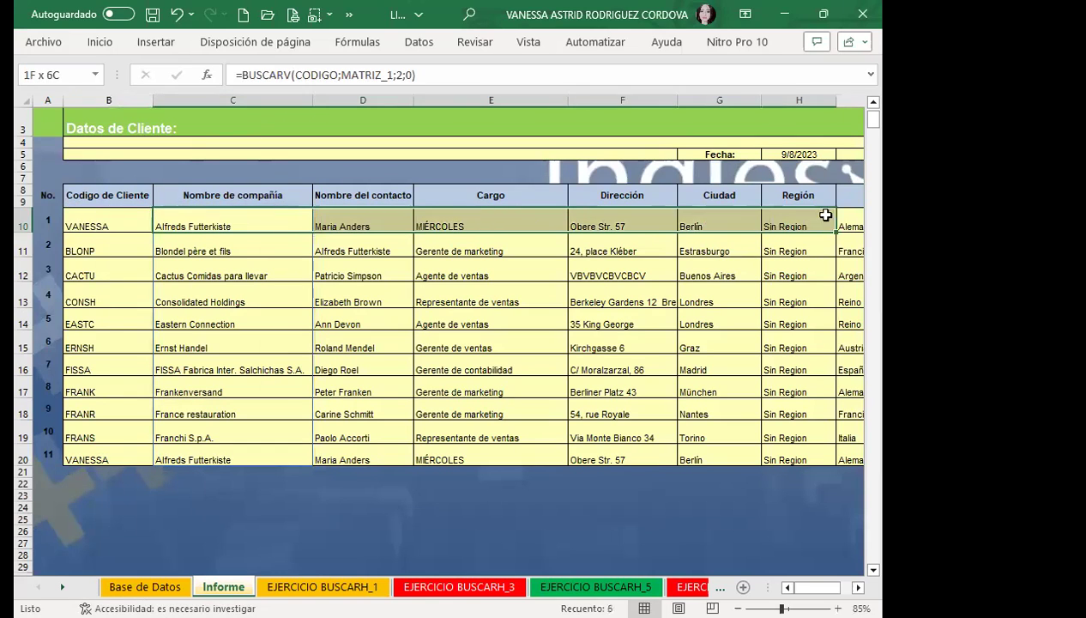
left_click_drag(643, 216, 136, 221)
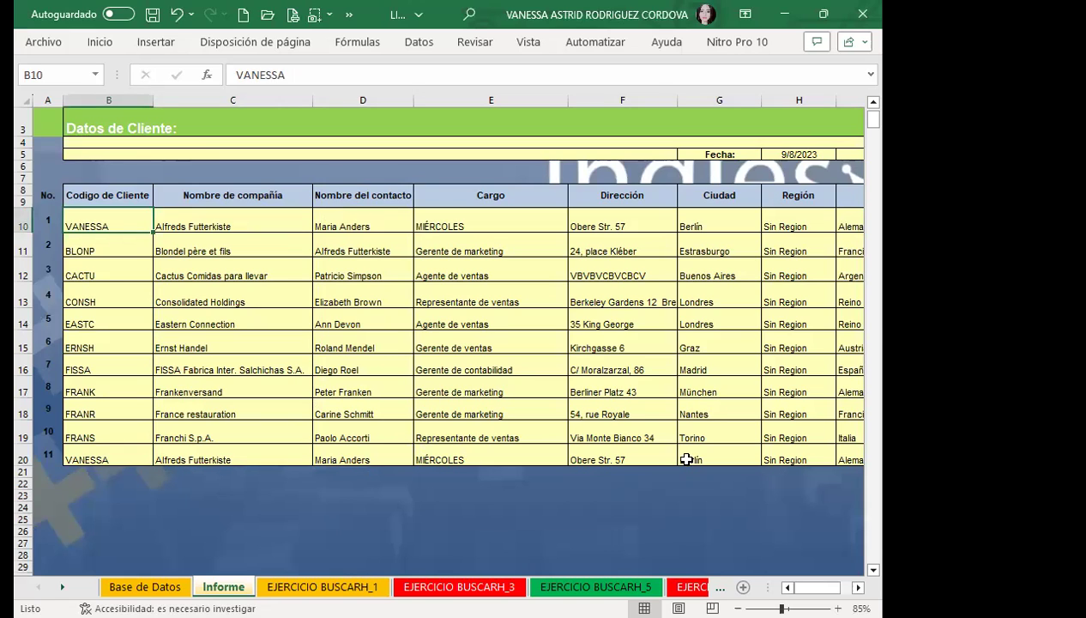
left_click(335, 386)
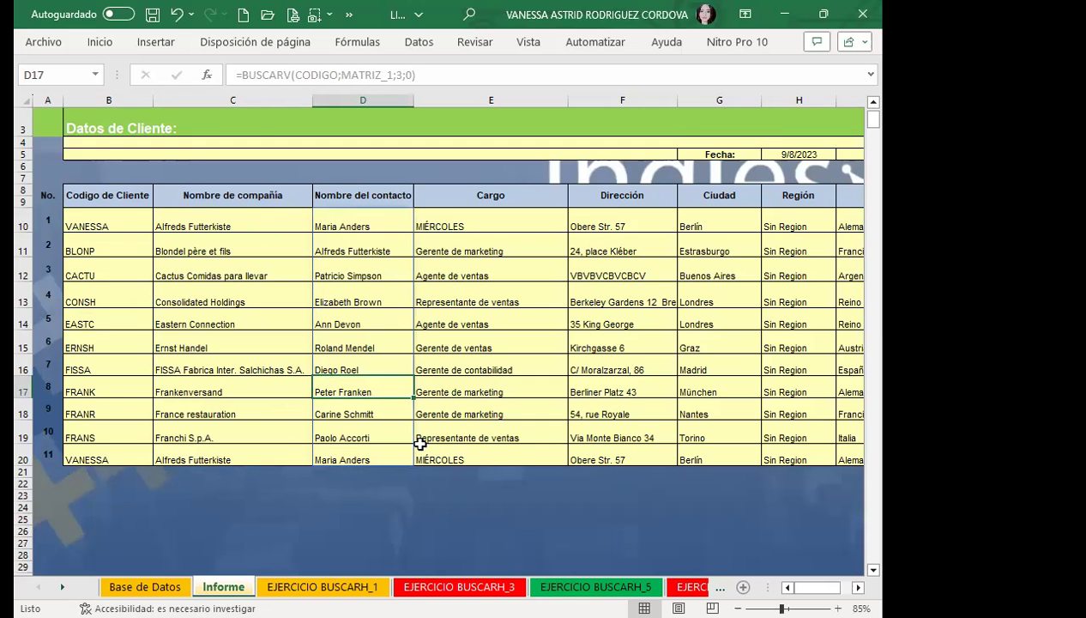
key("ctrl+Page_Down")
Pin the ribbon and insert a blank row 22 below the PREMIO PROMOCIÓN table.
left_click(327, 143)
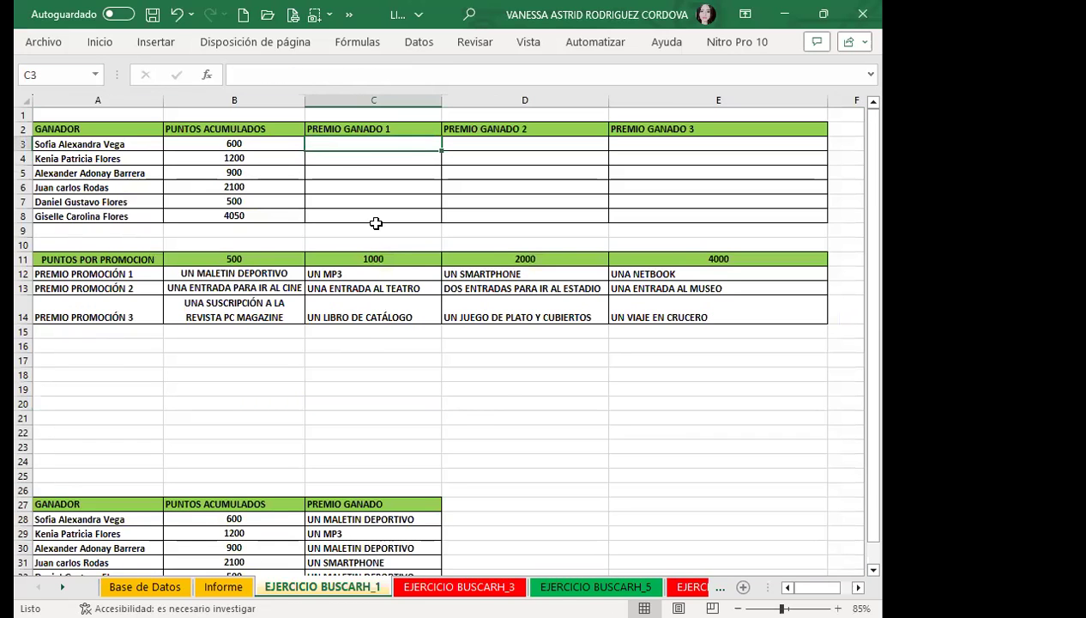
scroll(502, 377, "up", 1, "ctrl")
scroll(494, 375, "up", 1)
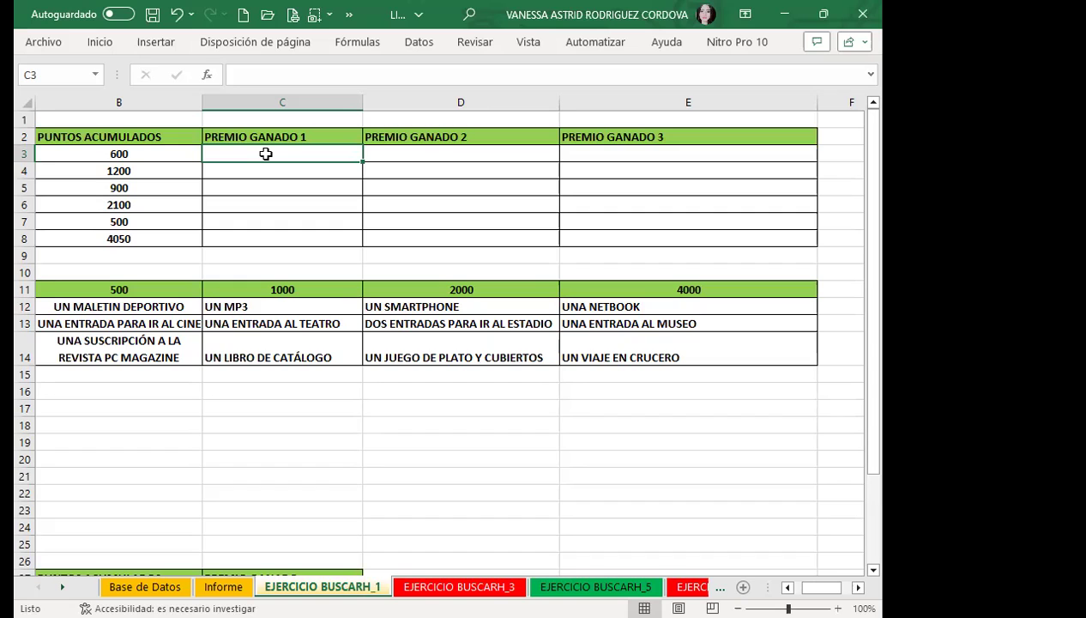
scroll(303, 227, "down", 1, "ctrl")
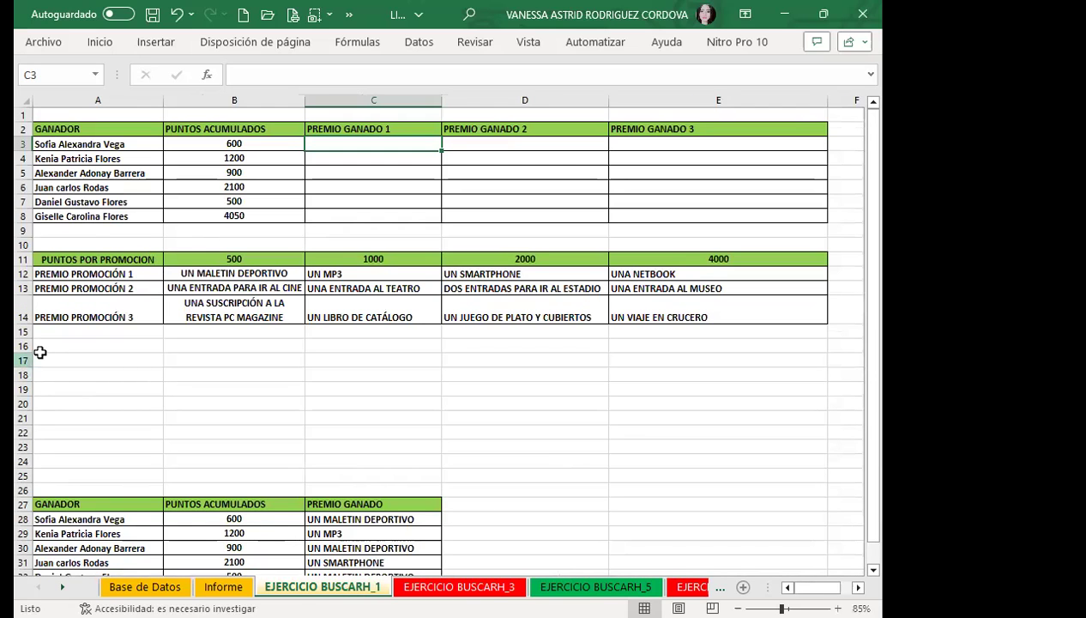
left_click(24, 431)
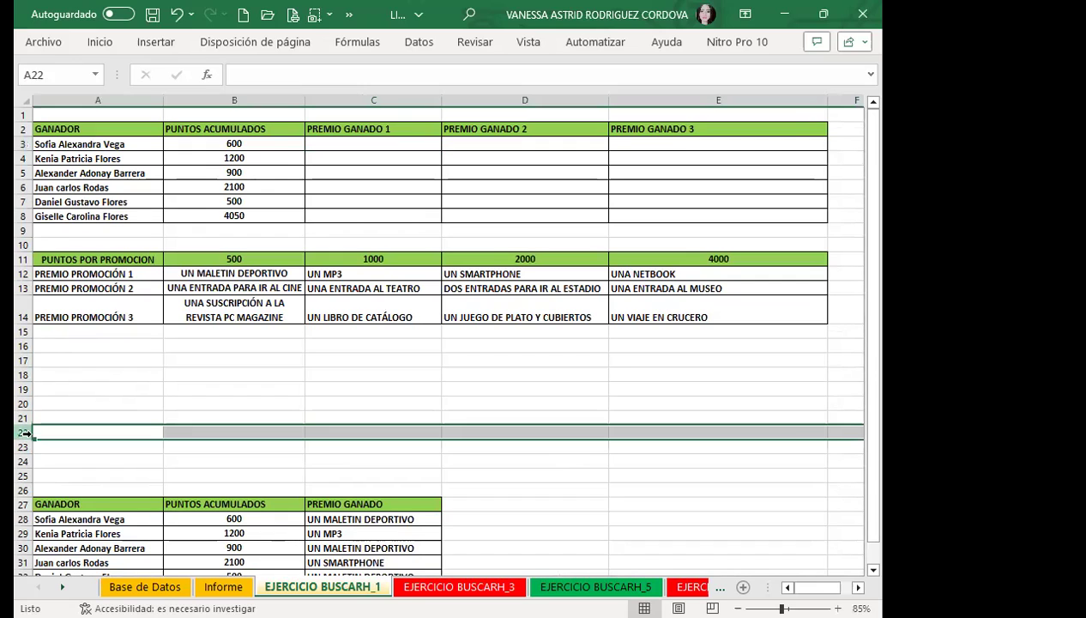
double_click(93, 51)
left_click(618, 68)
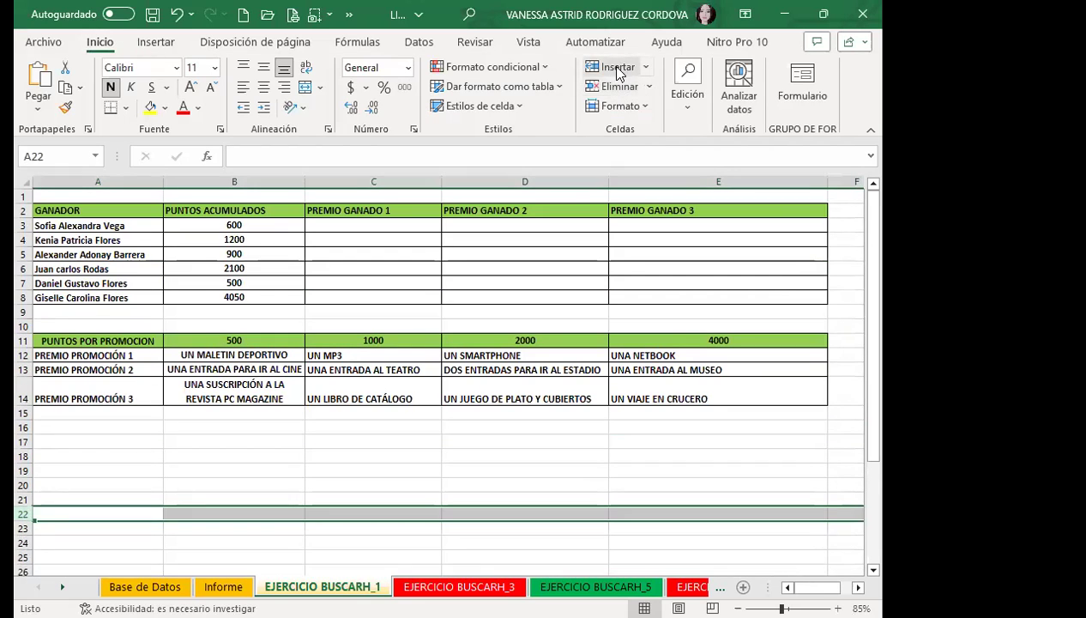
left_click(188, 427)
left_click(77, 379)
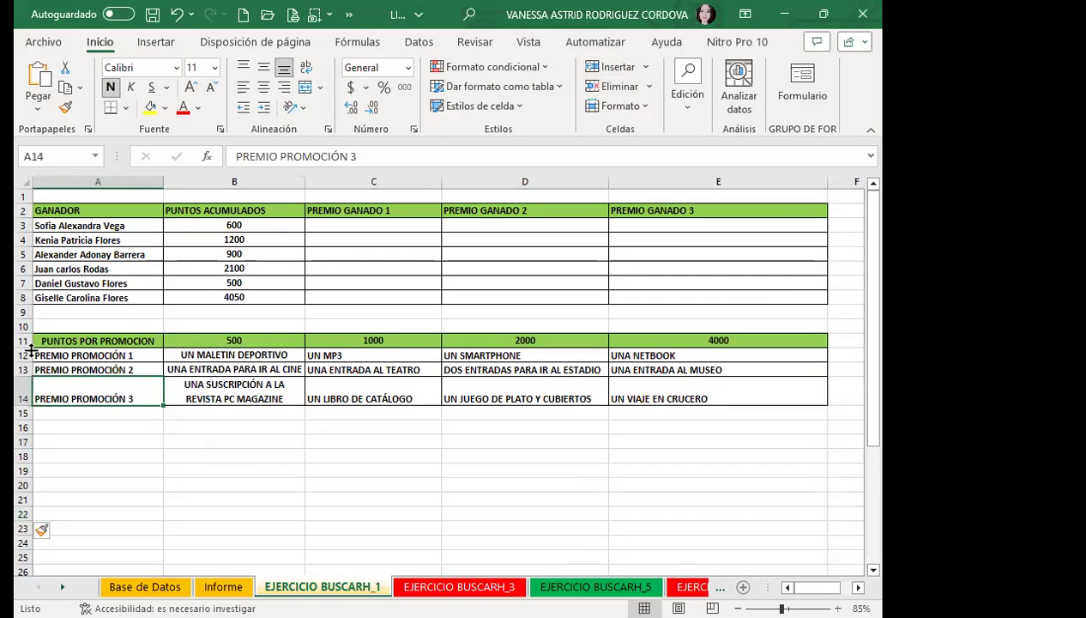
left_click(223, 342)
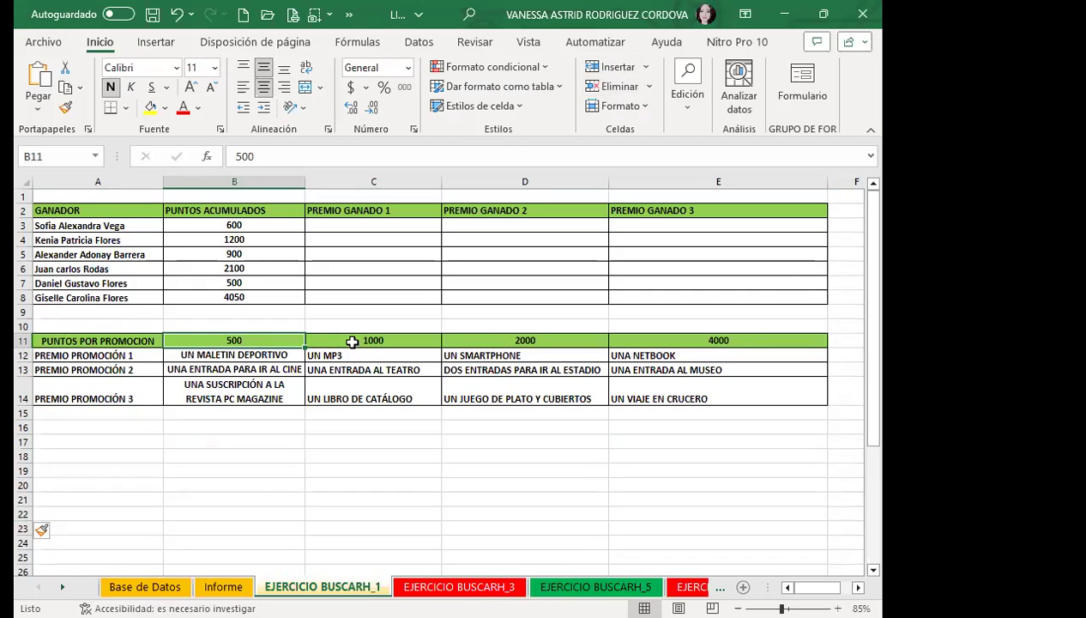
left_click(225, 356)
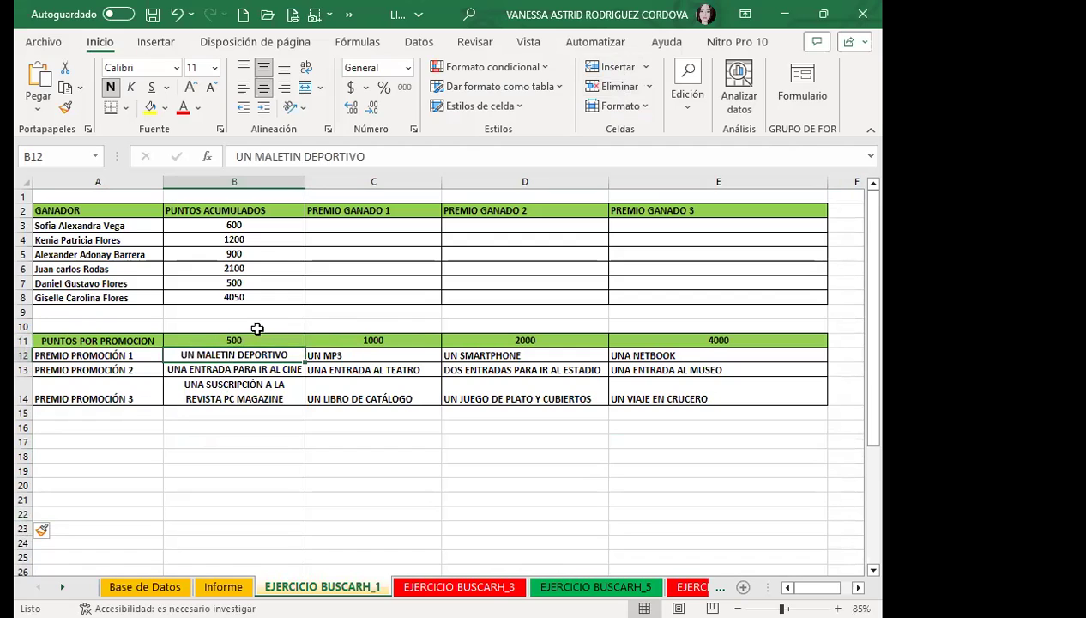
left_click(354, 341)
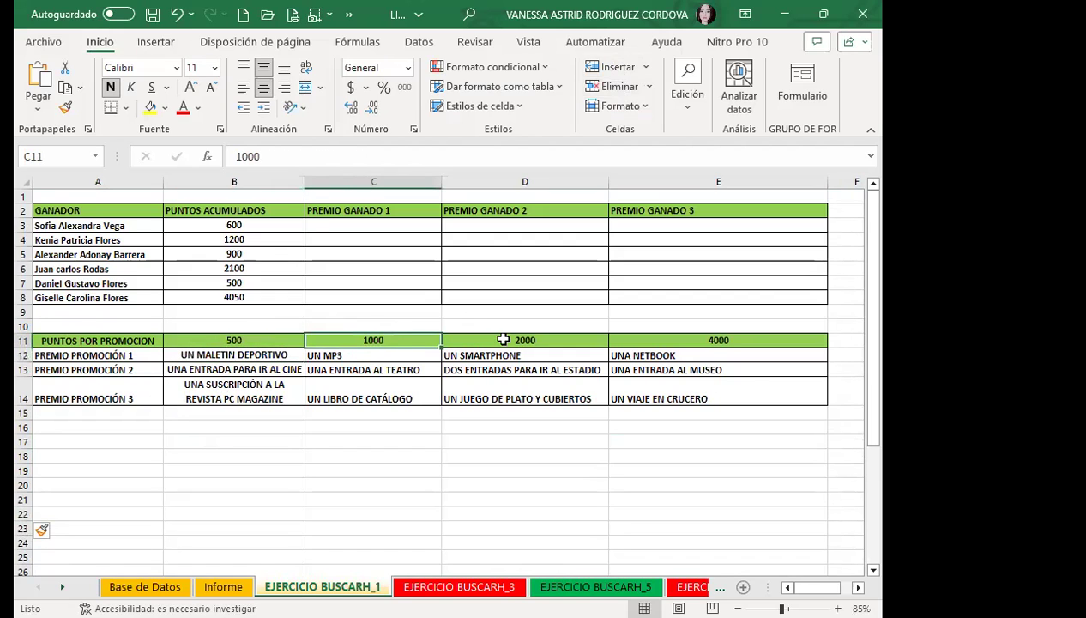
left_click(377, 356)
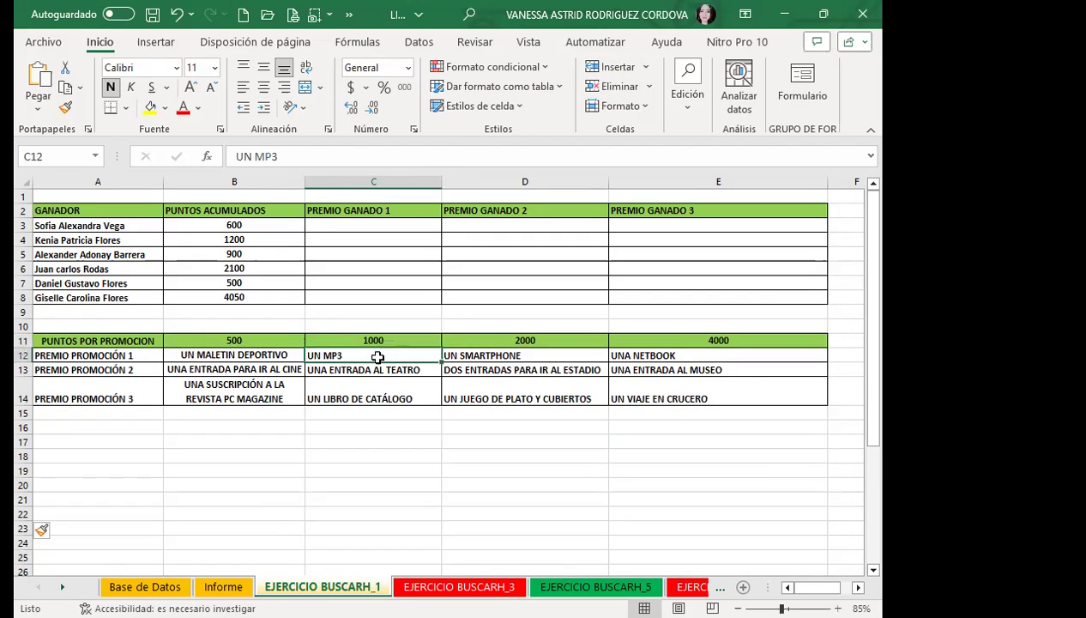
left_click(497, 344)
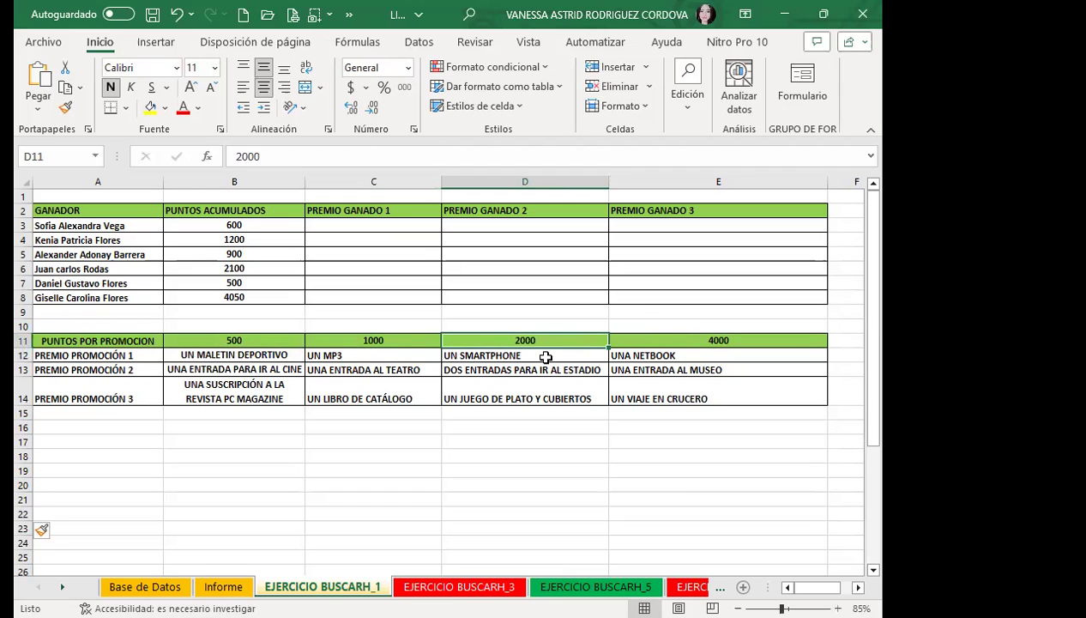
left_click(544, 355)
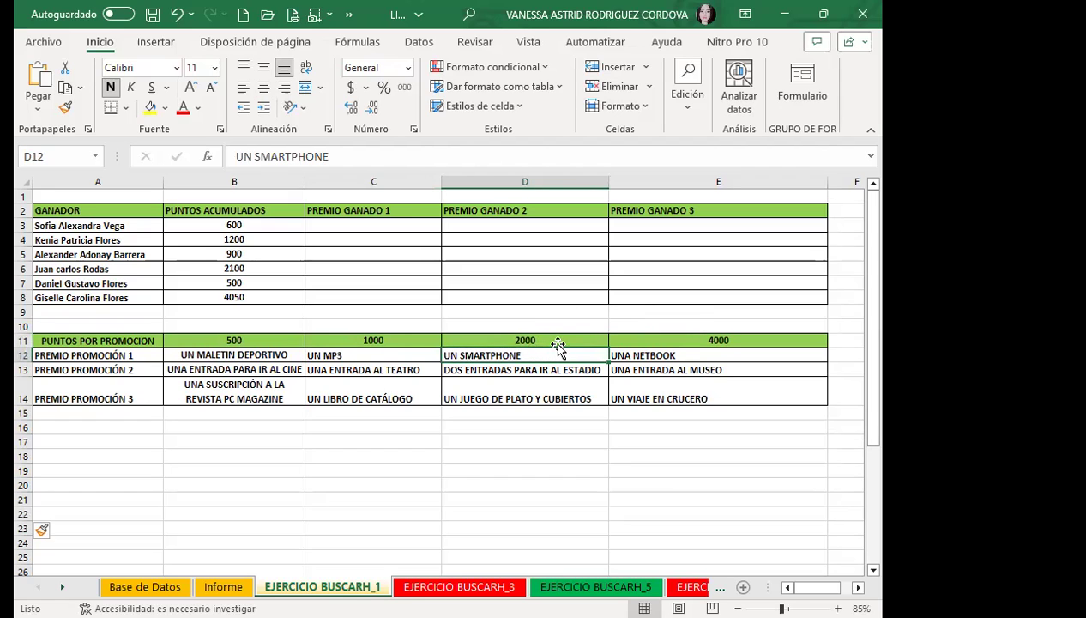
left_click(639, 336)
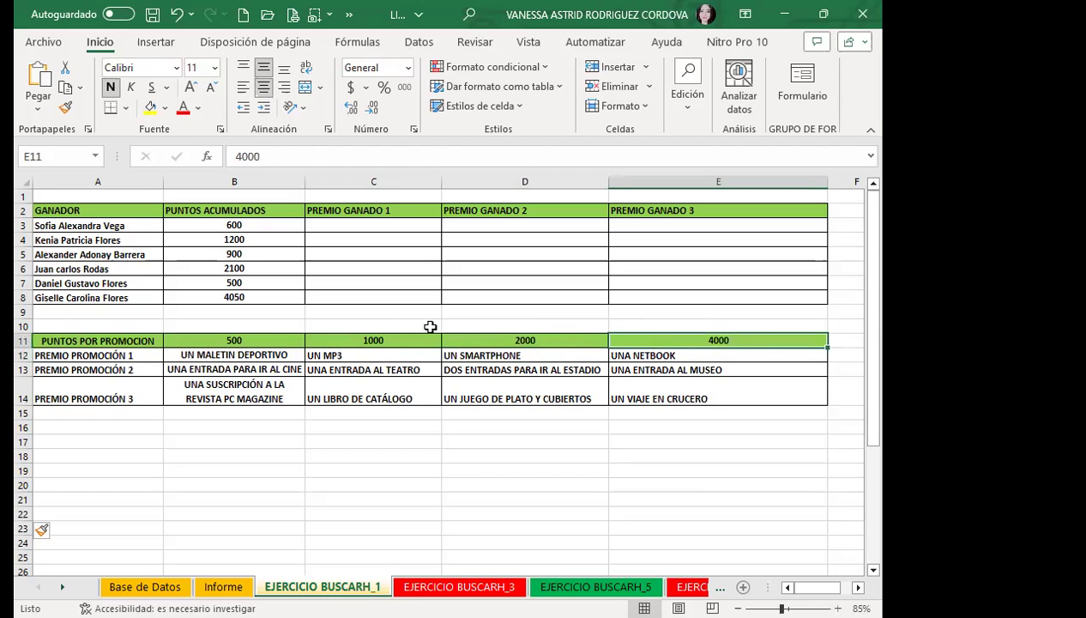
left_click(669, 355)
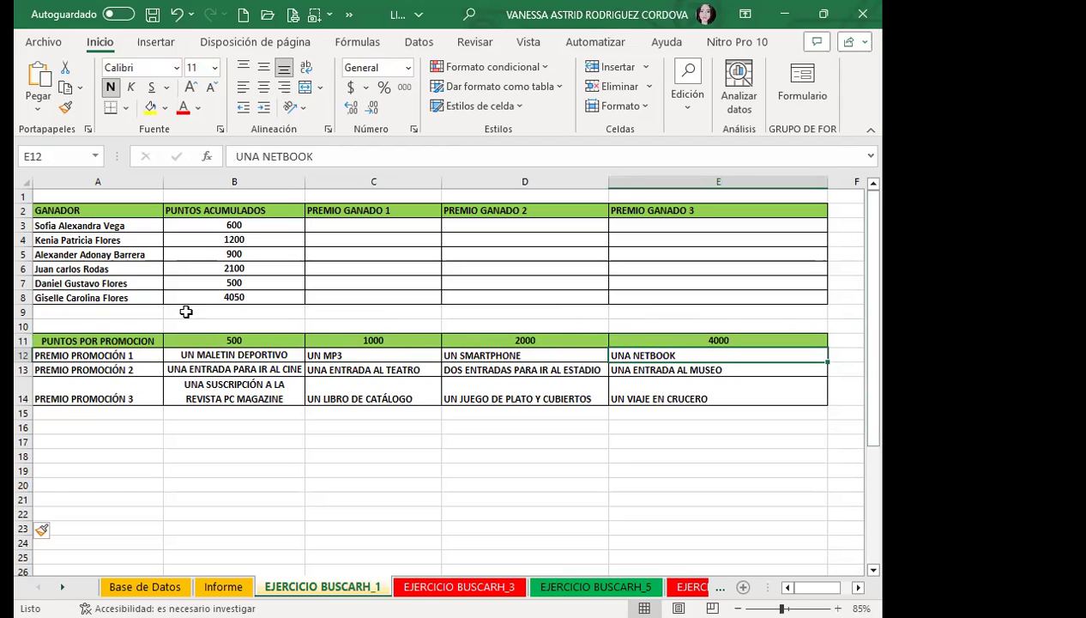
left_click(23, 355)
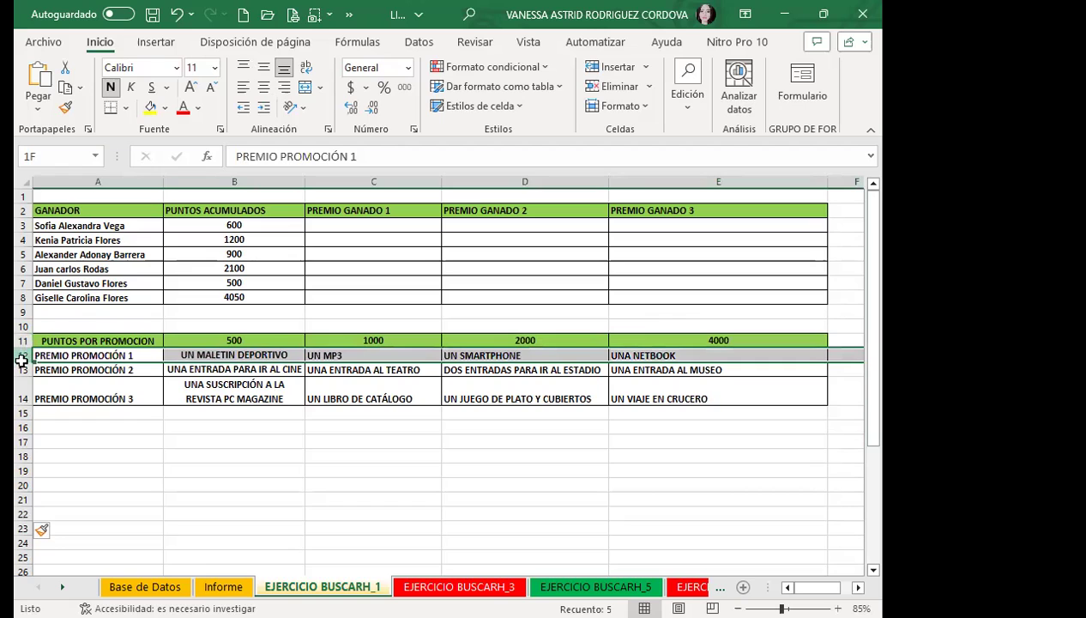
left_click(51, 371)
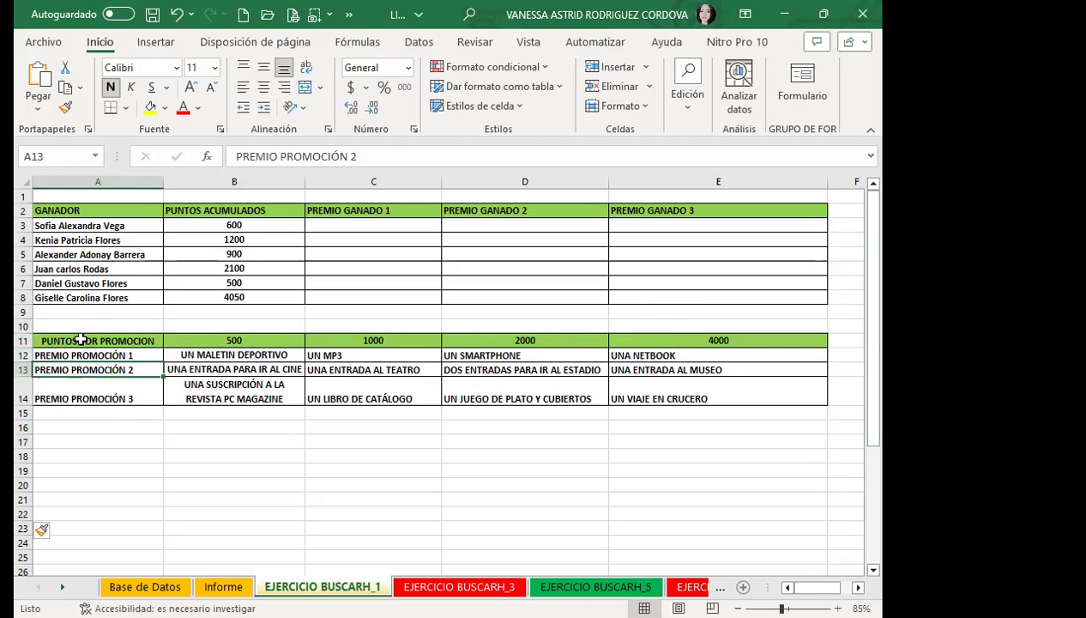
left_click(25, 341)
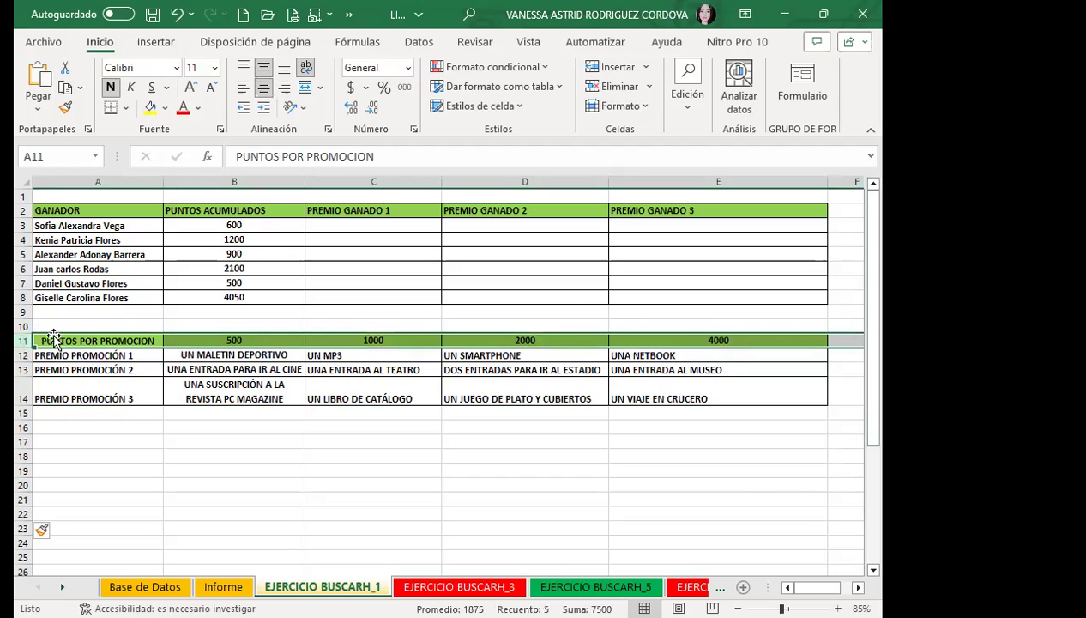
left_click(82, 395)
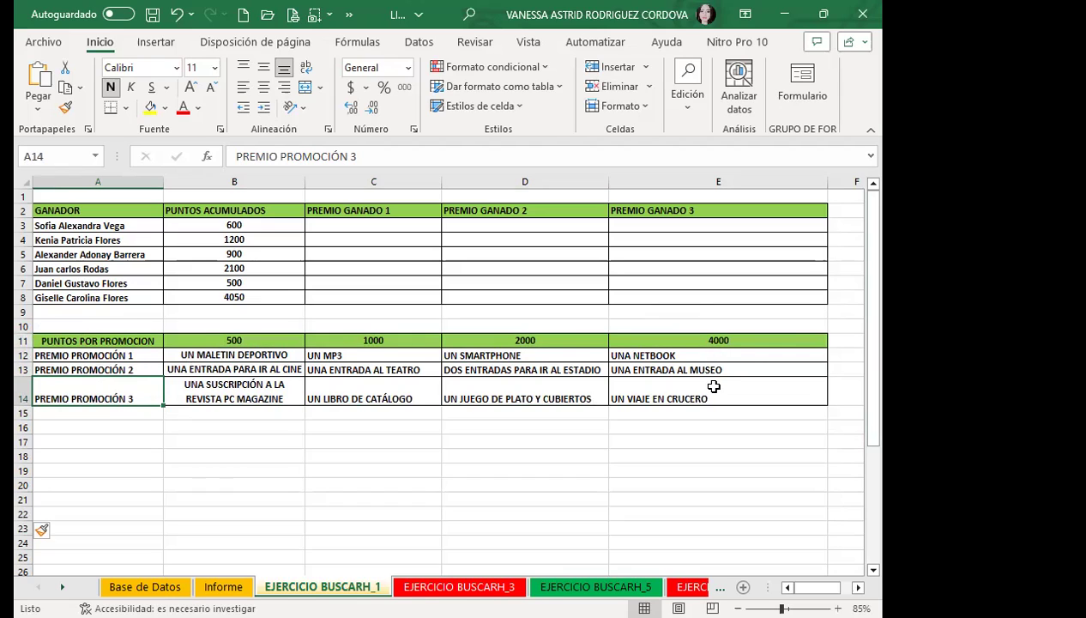
left_click(390, 227)
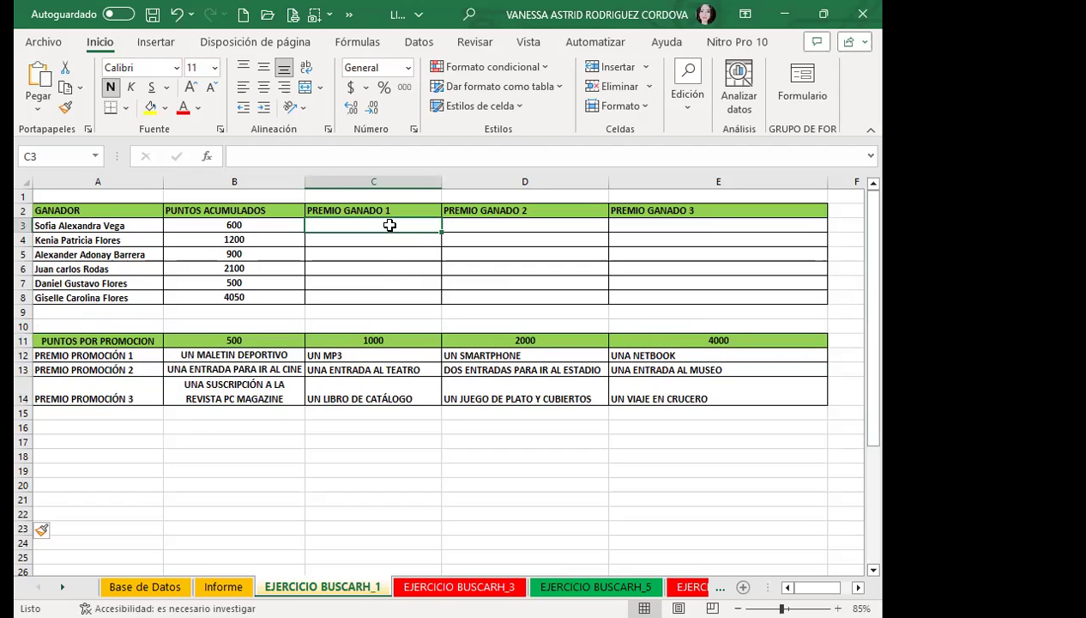
left_click(248, 224)
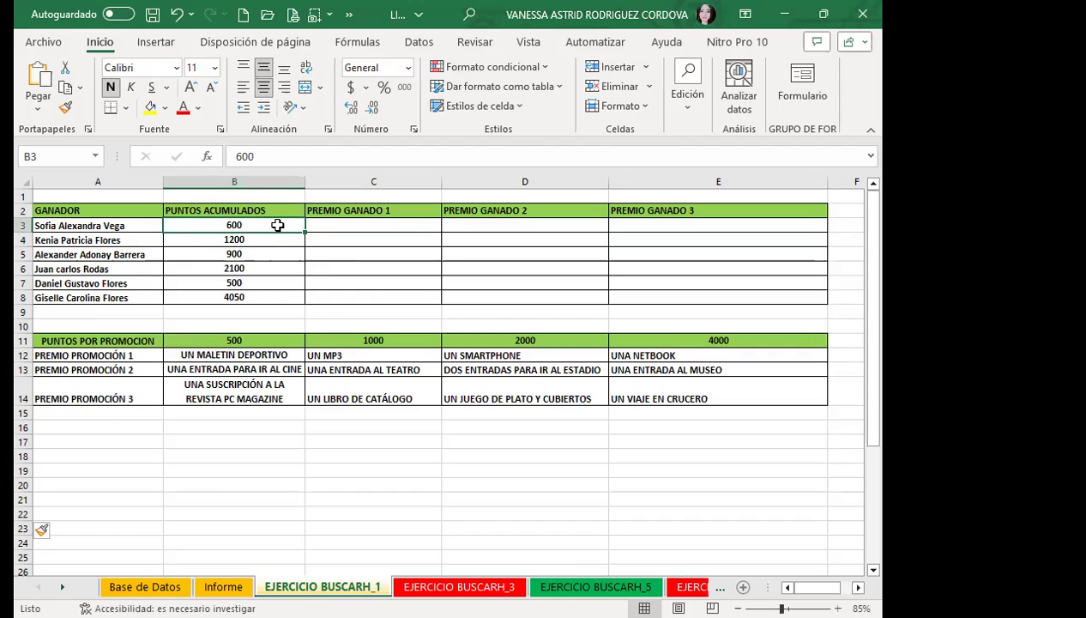
left_click(332, 225)
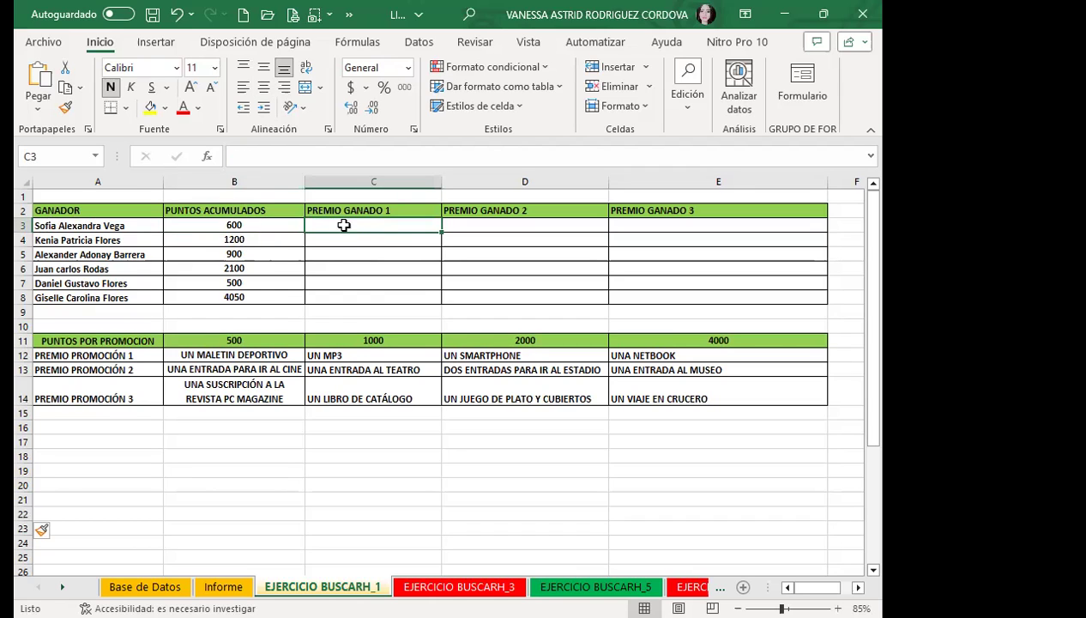
left_click(250, 296)
left_click(241, 252)
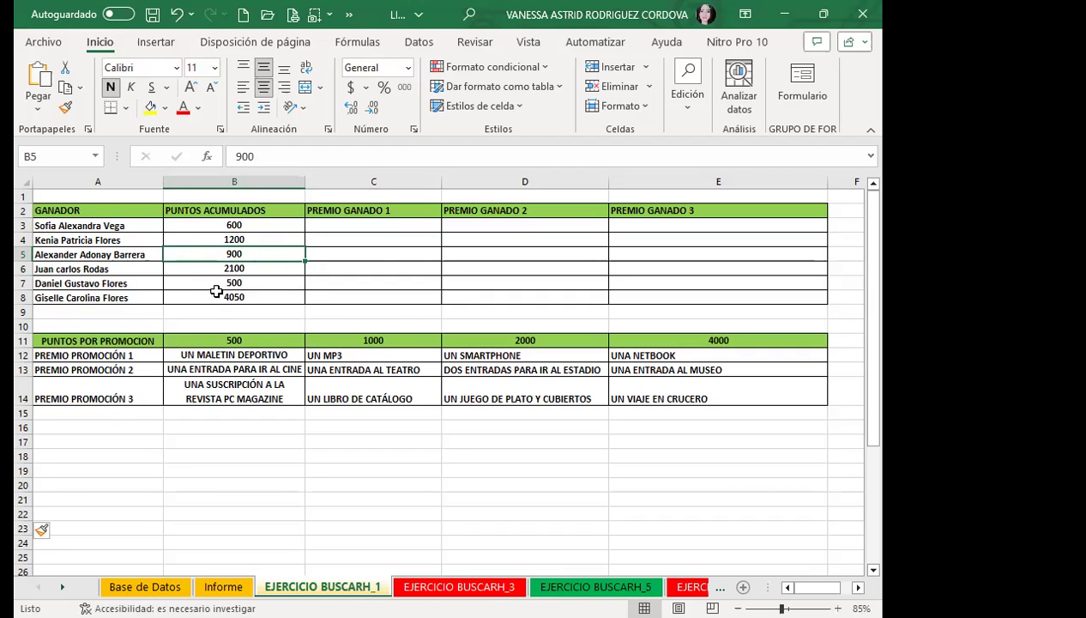
Enter =BUSCARH(B3;$A$11:$E$14;2;1) in C3, returning UN MALETIN DEPORTIVO for 600 points.
left_click(343, 221)
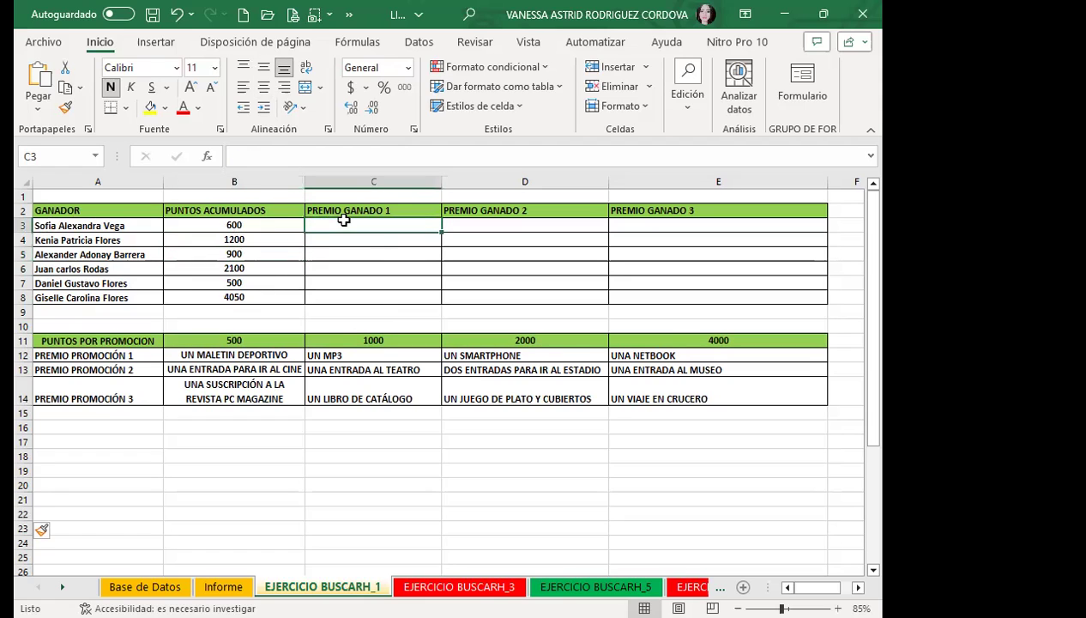
type("=")
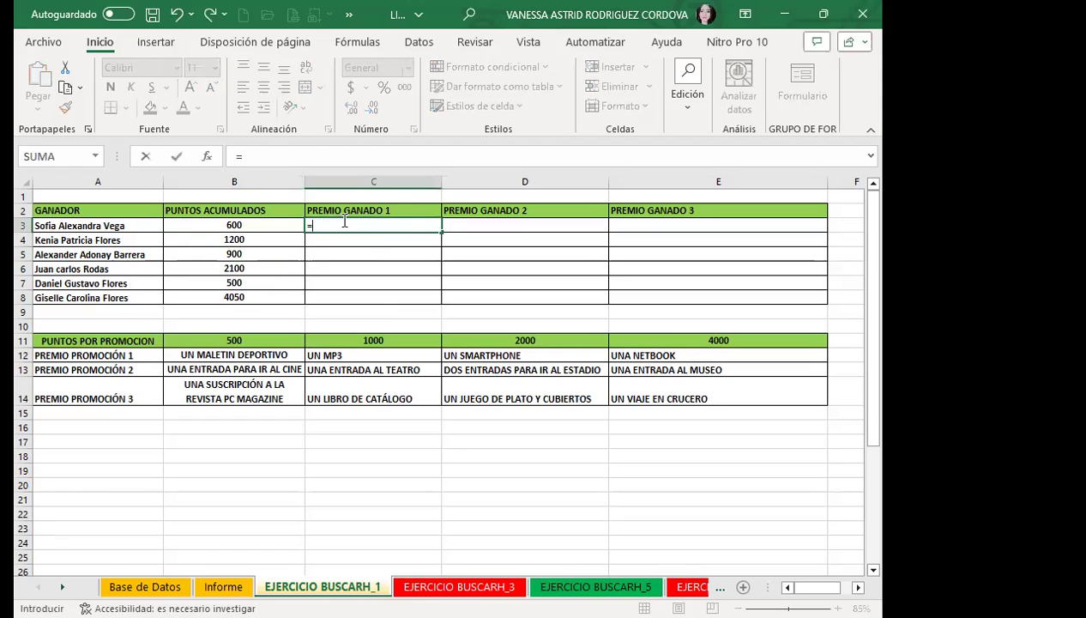
type("BUS")
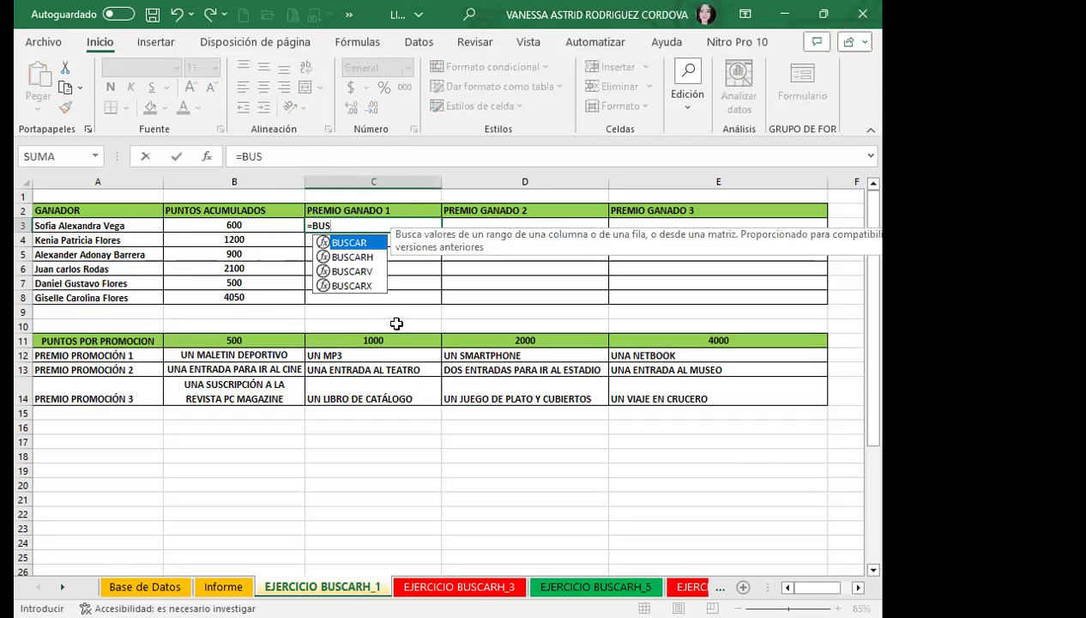
double_click(353, 256)
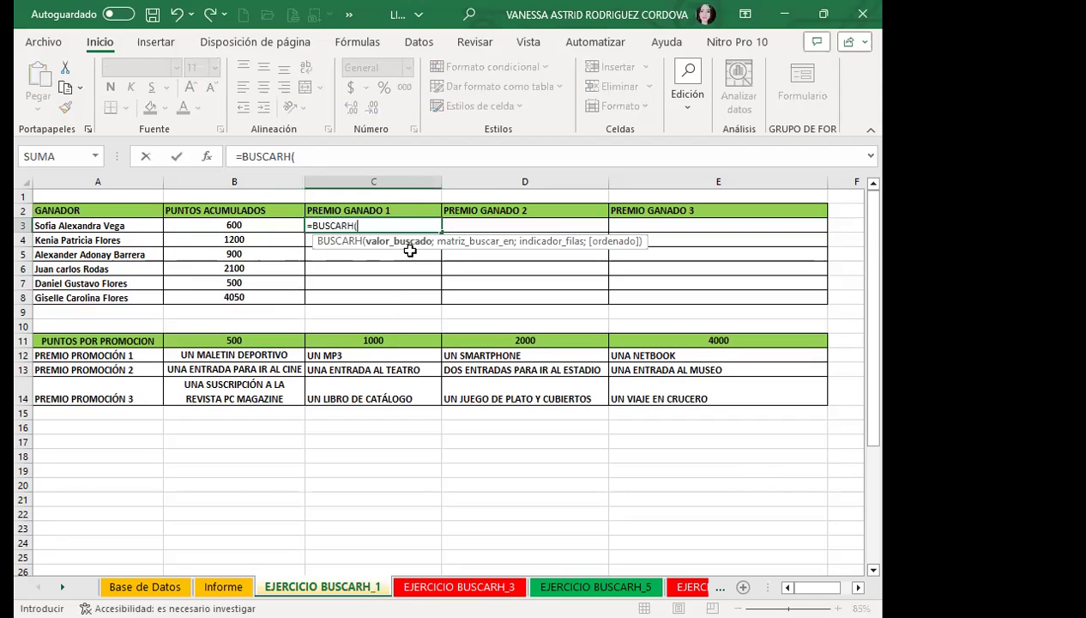
left_click(261, 225)
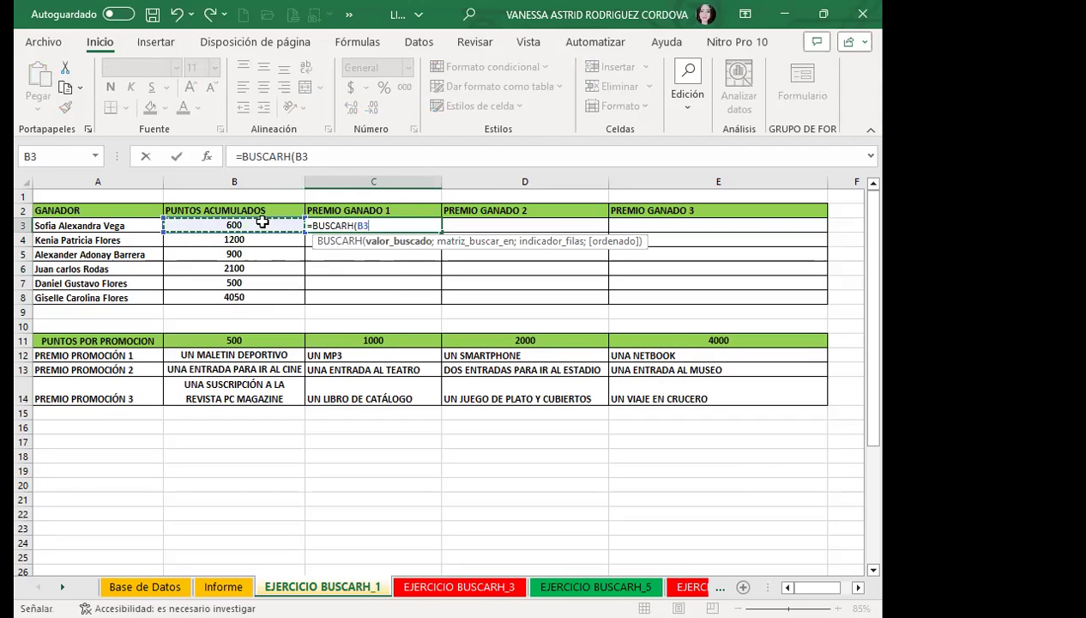
type(";")
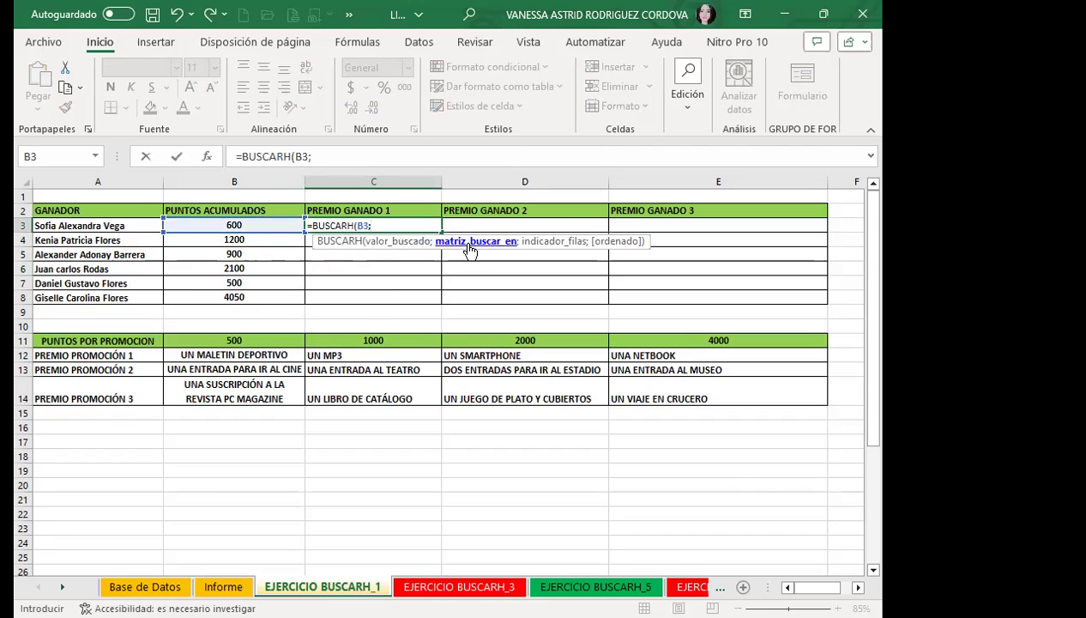
left_click_drag(101, 341, 257, 342)
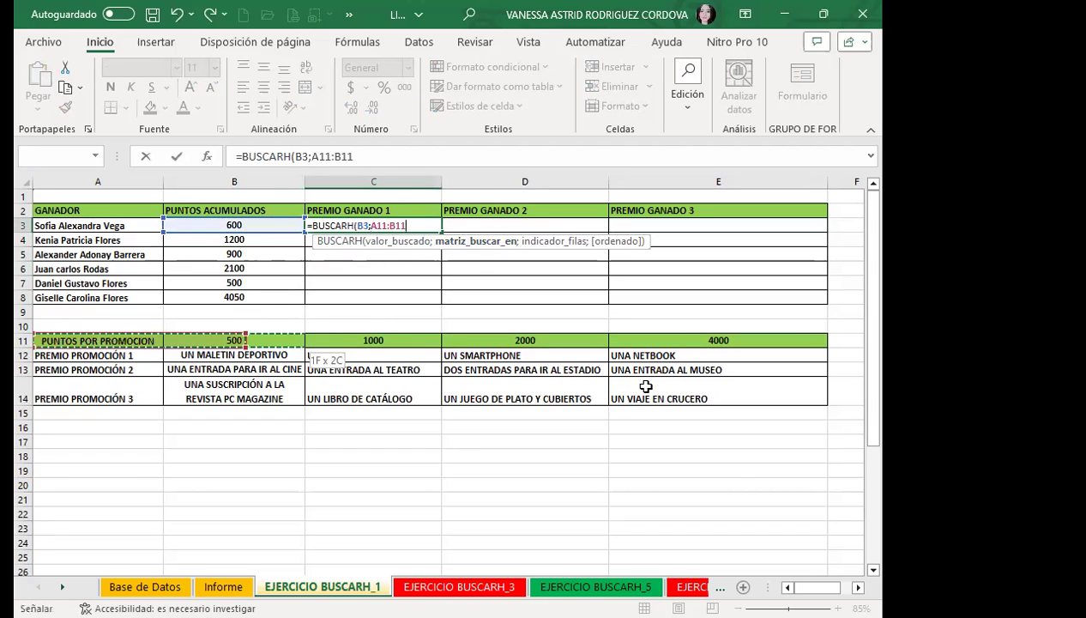
left_click_drag(717, 400, 718, 400)
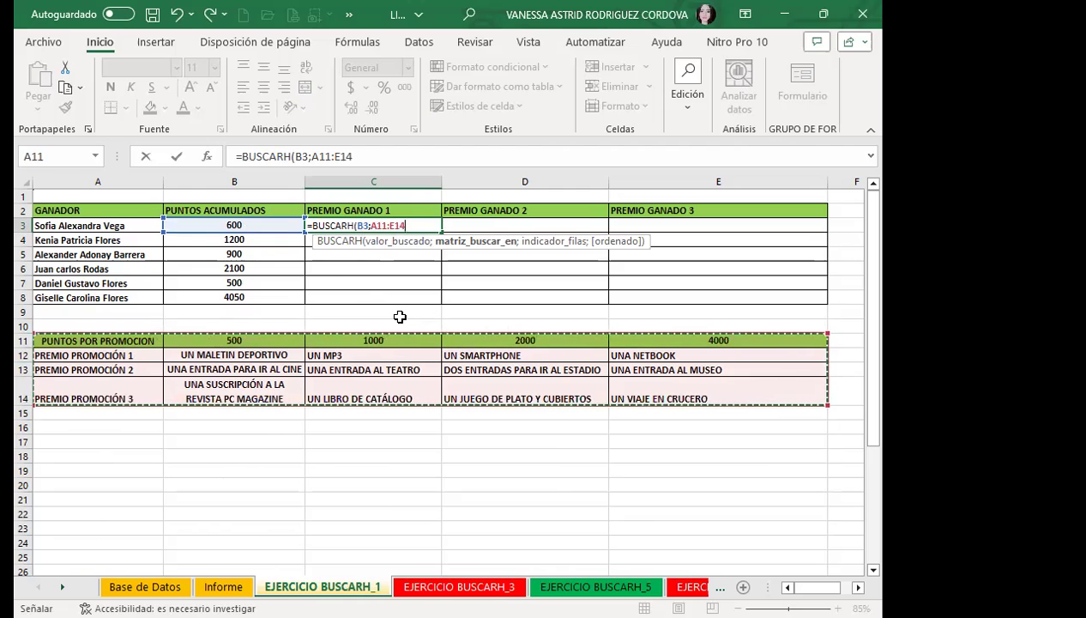
key("F4")
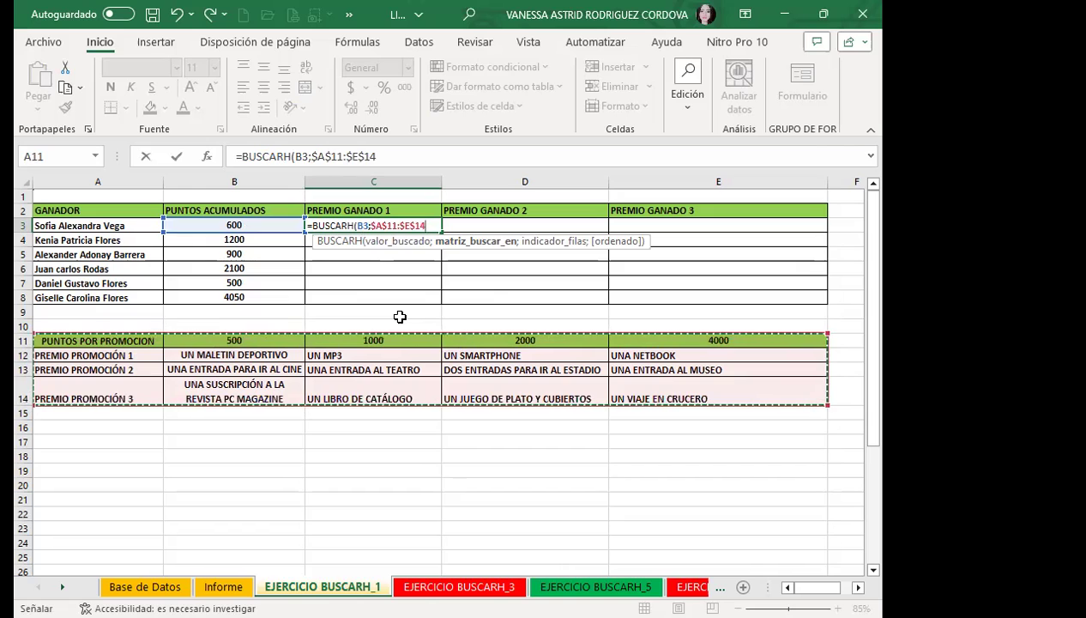
type(";2")
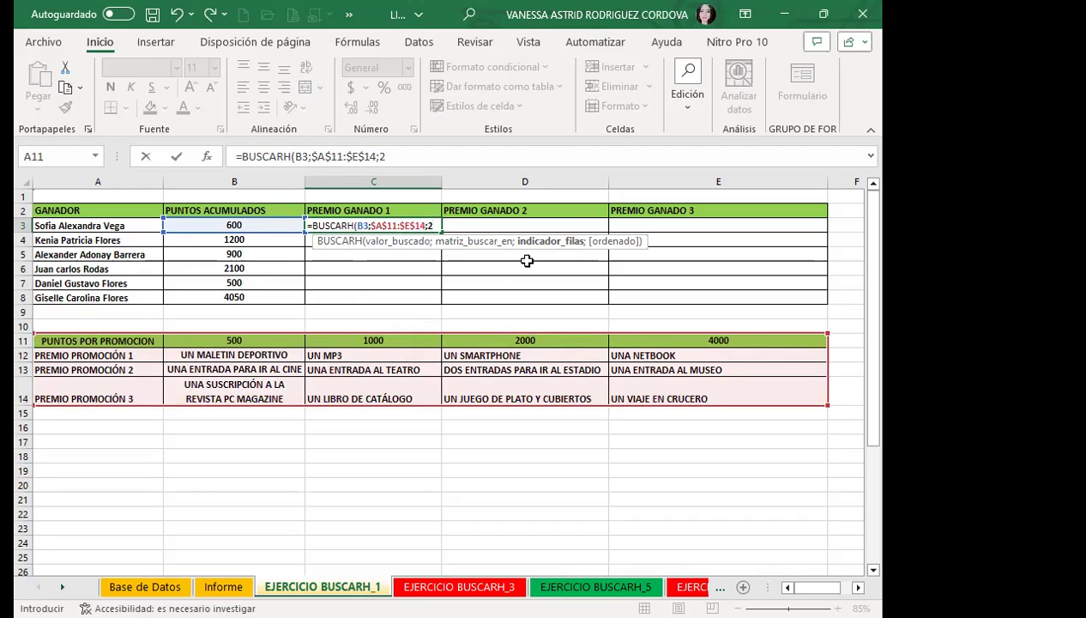
type(";1")
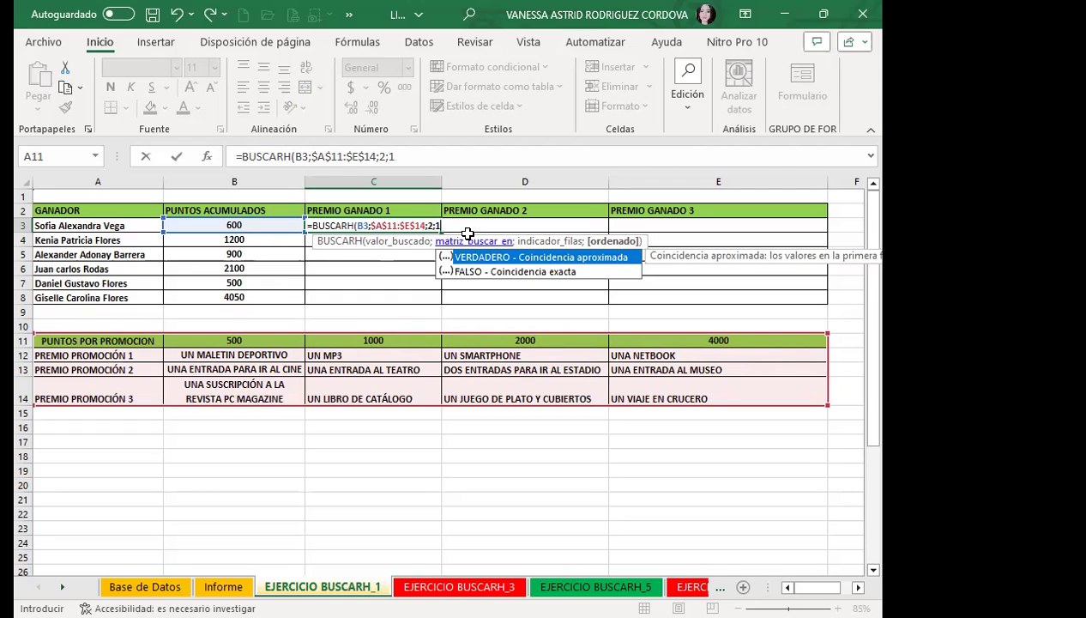
type(")")
key("Return")
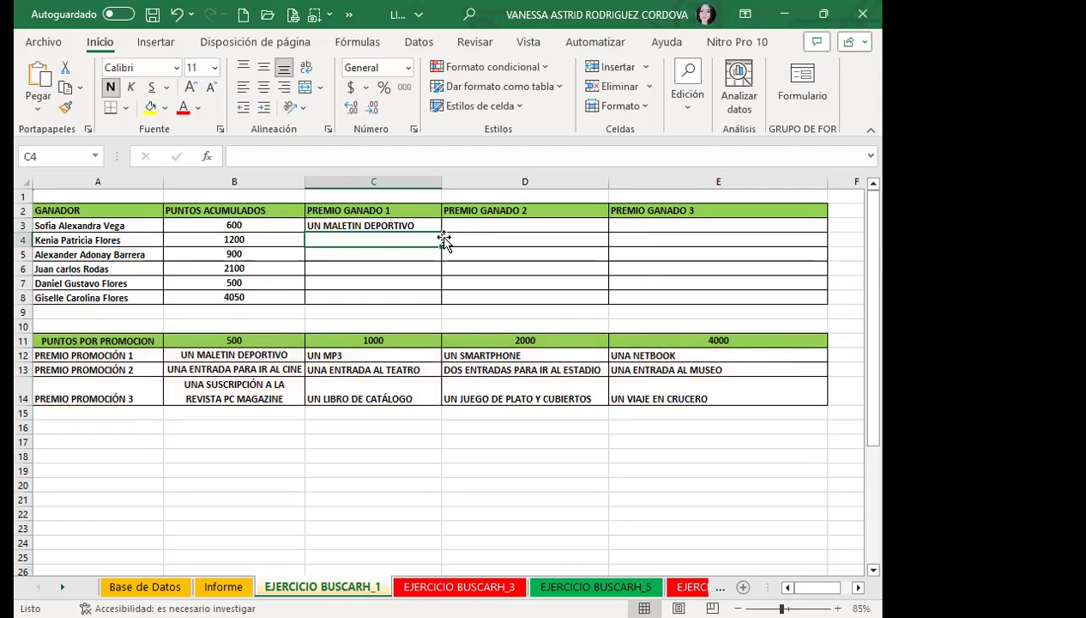
Copy the C3 prize formula down through C8 and check the result in C7.
left_click(422, 224)
left_click_drag(444, 231, 441, 300)
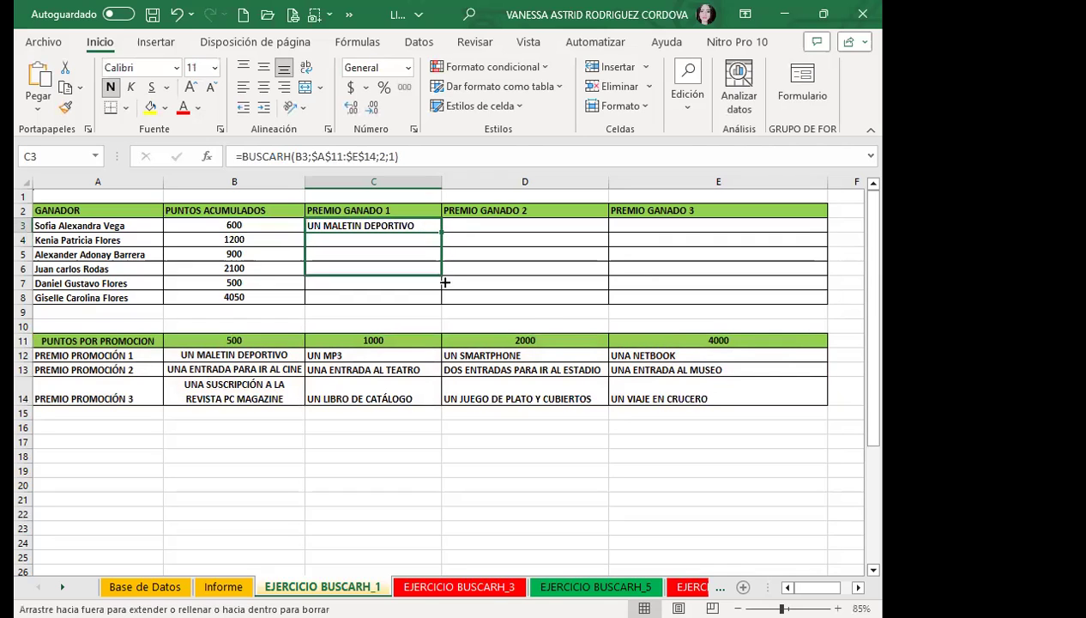
left_click(353, 280)
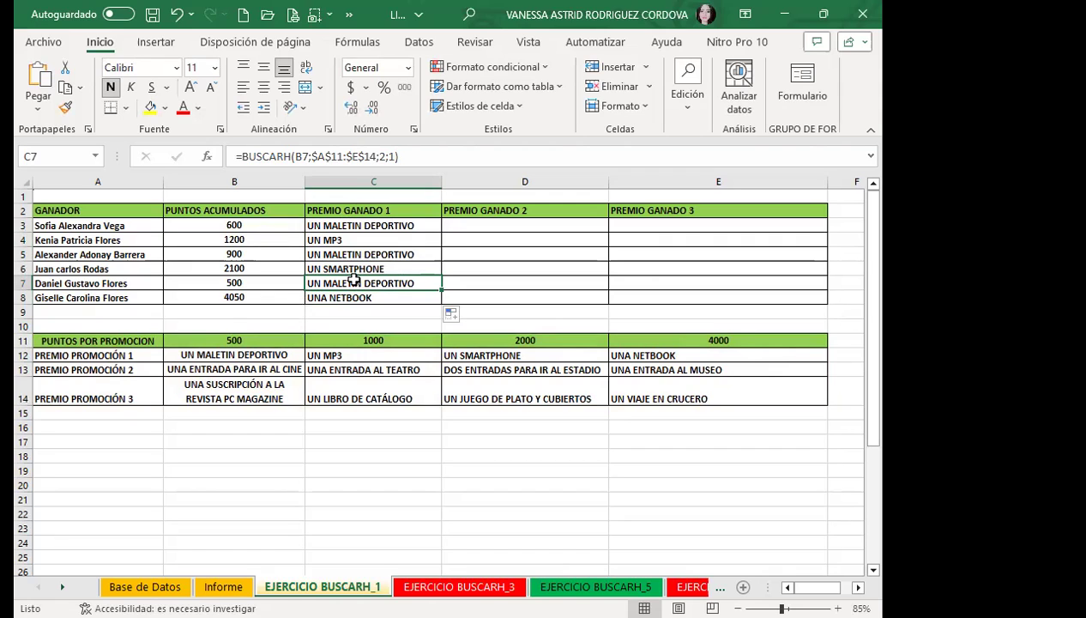
Name the promotion table A11:E14 PUNTOS using the Name Box.
left_click(348, 340)
left_click_drag(114, 337, 703, 388)
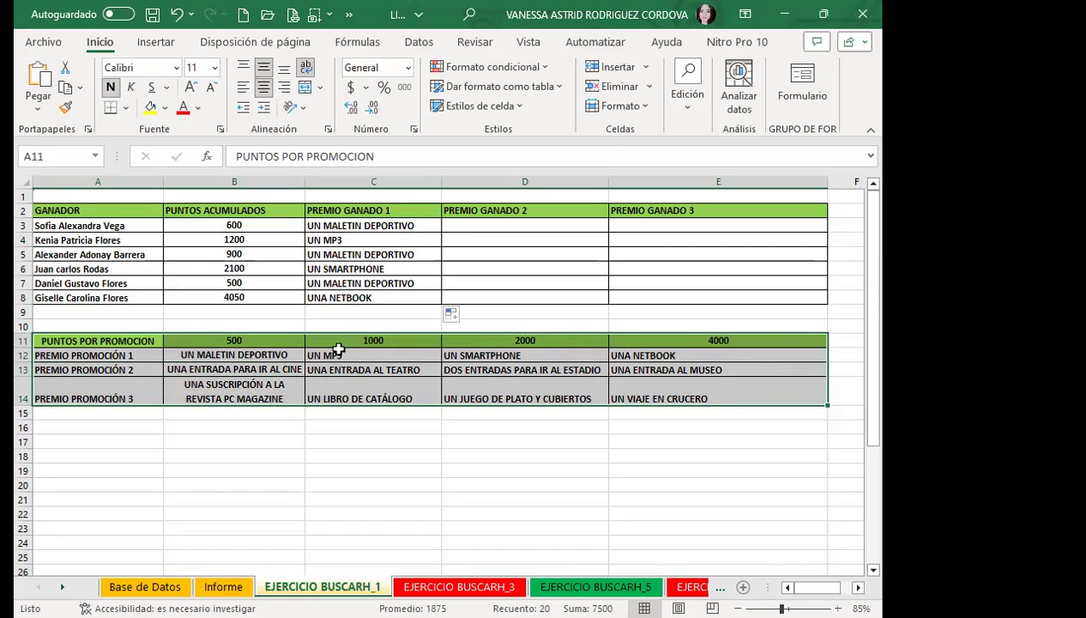
left_click(49, 156)
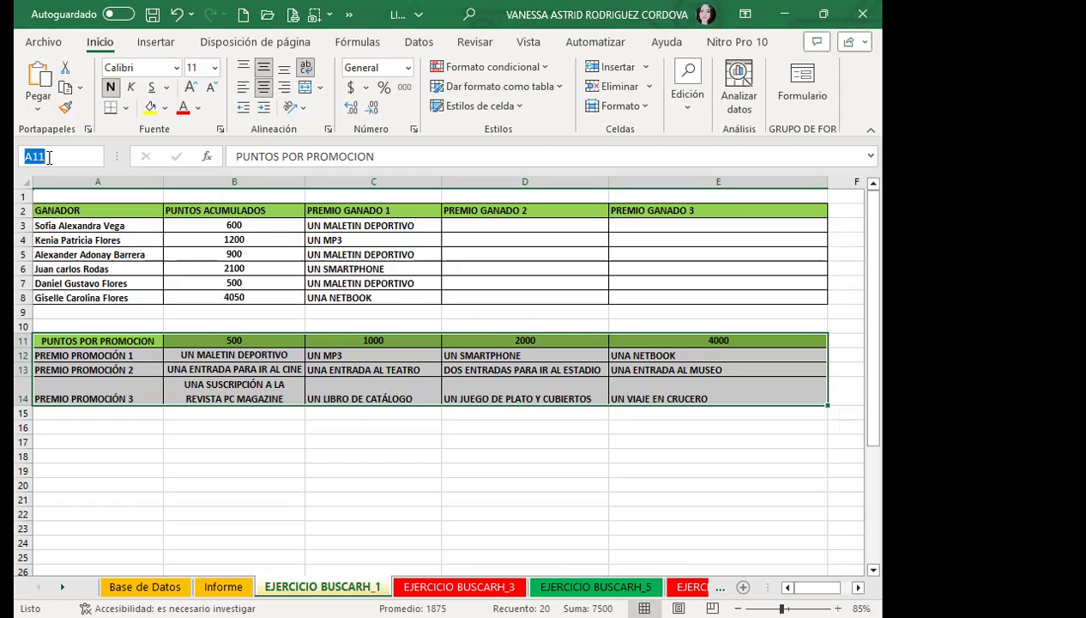
type("PUNTOS")
key("Return")
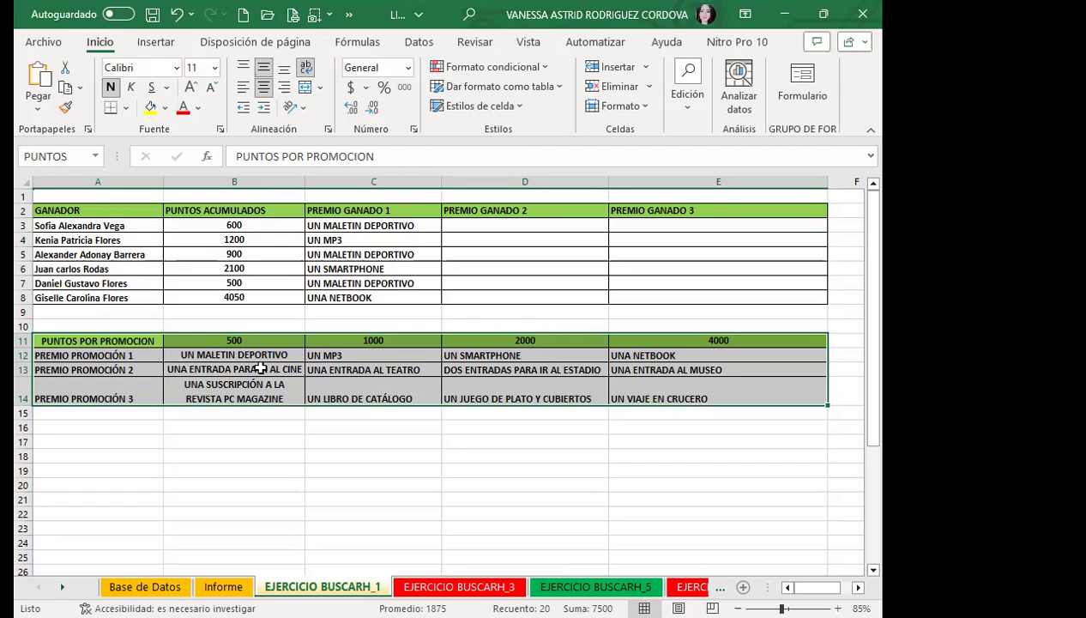
left_click(259, 368)
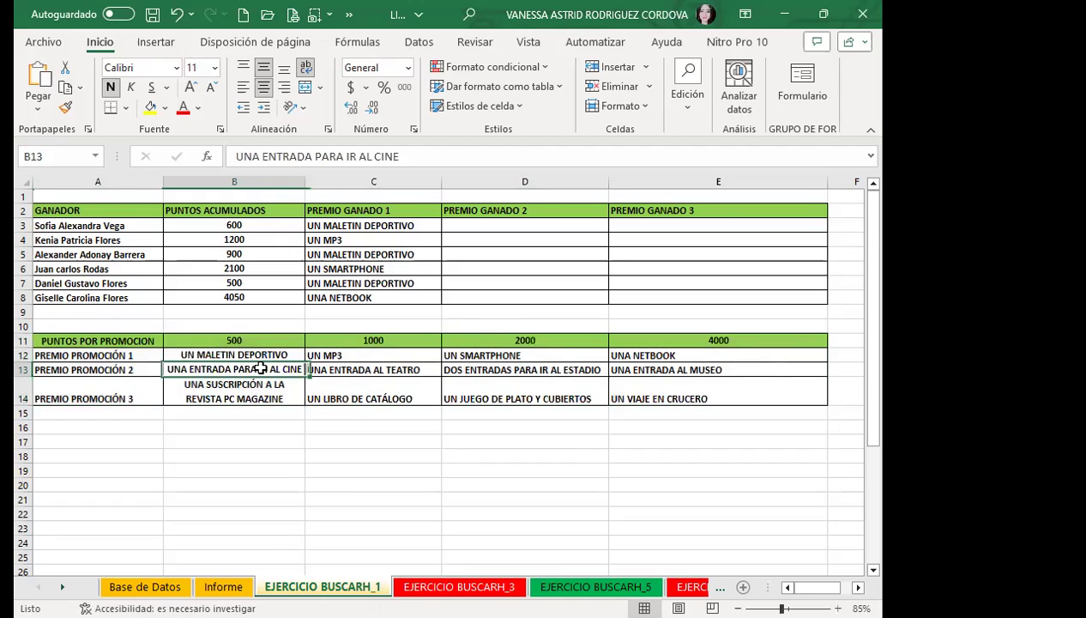
left_click(483, 223)
Enter =BUSCARH(B3;PUNTOS;3;VERDADERO) in D3 for the second prize.
type("=")
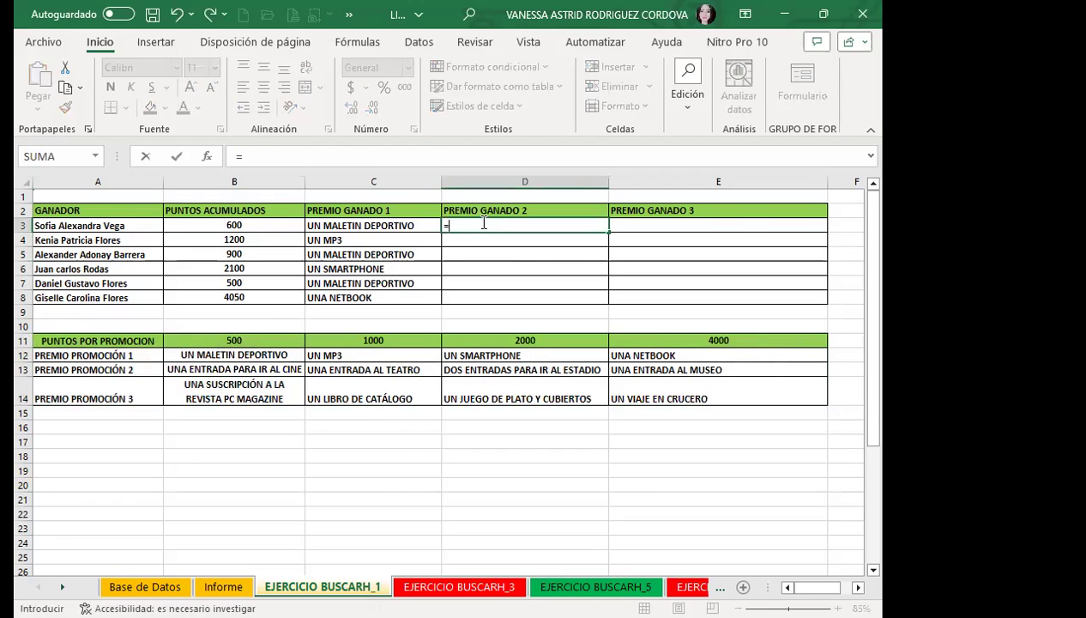
type("BUSC")
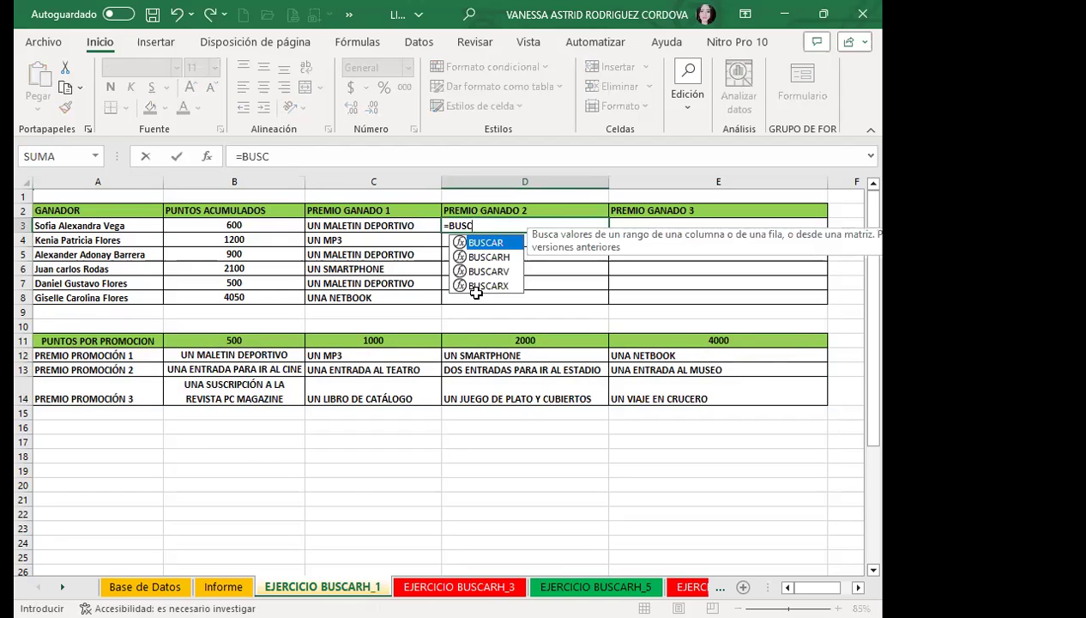
double_click(499, 257)
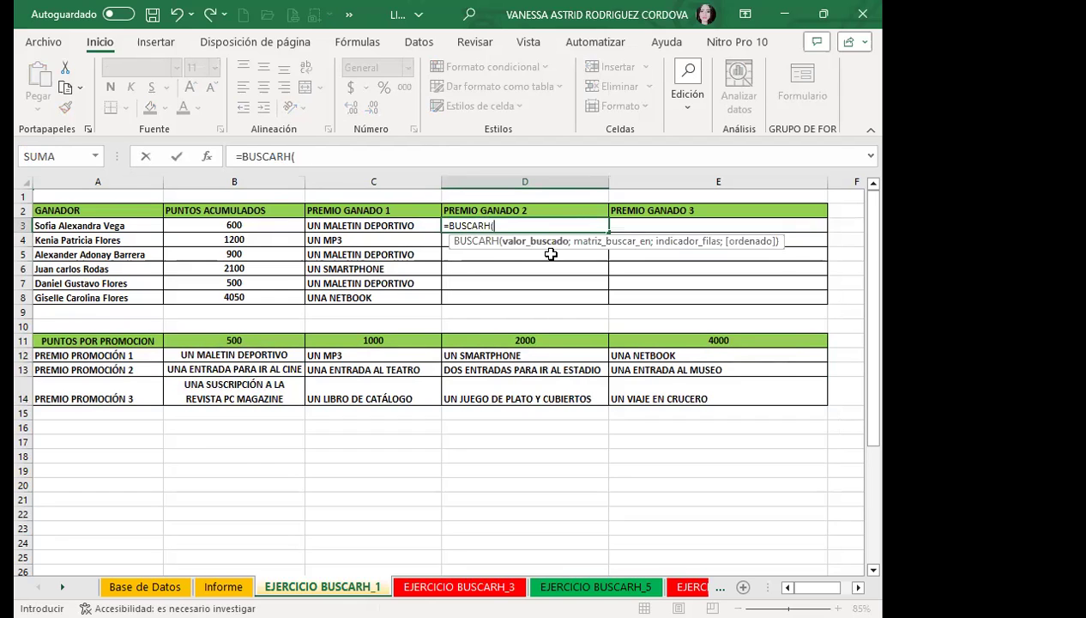
left_click(260, 223)
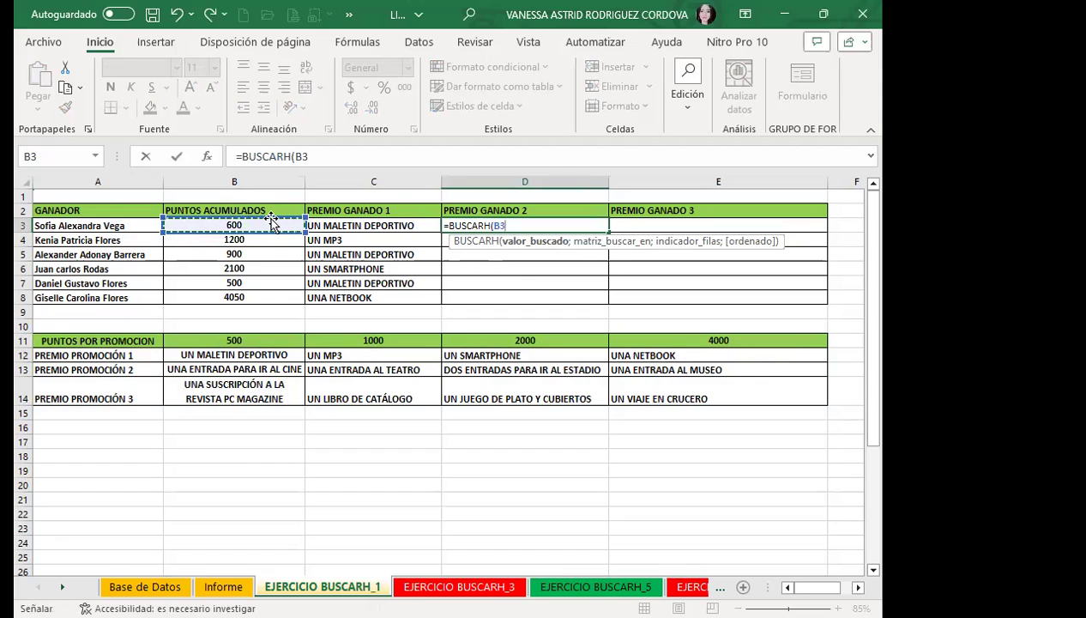
type(";")
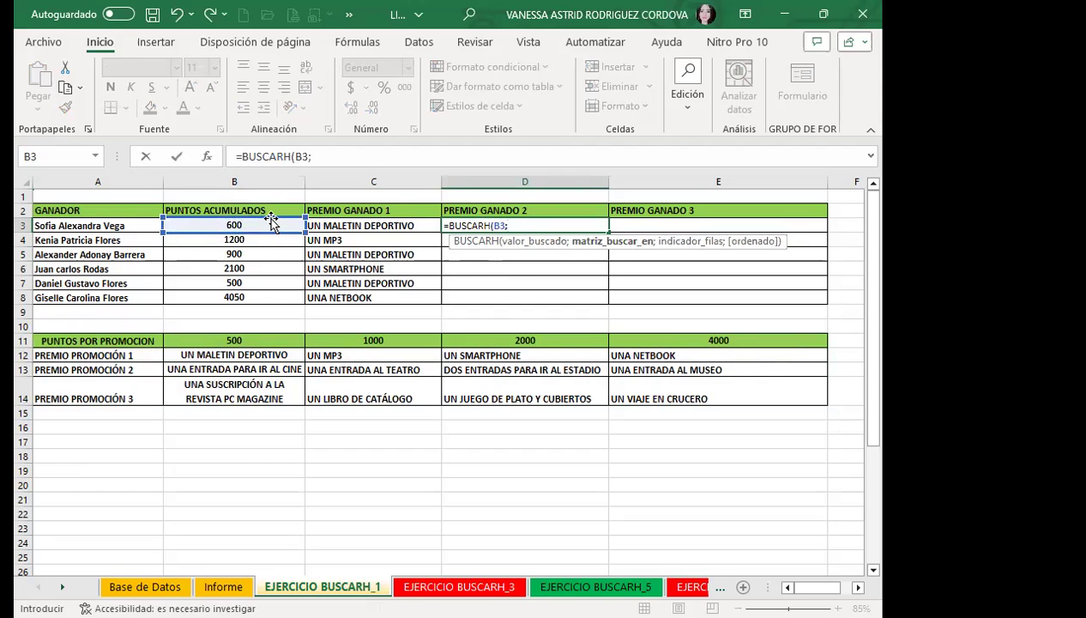
type("PUN")
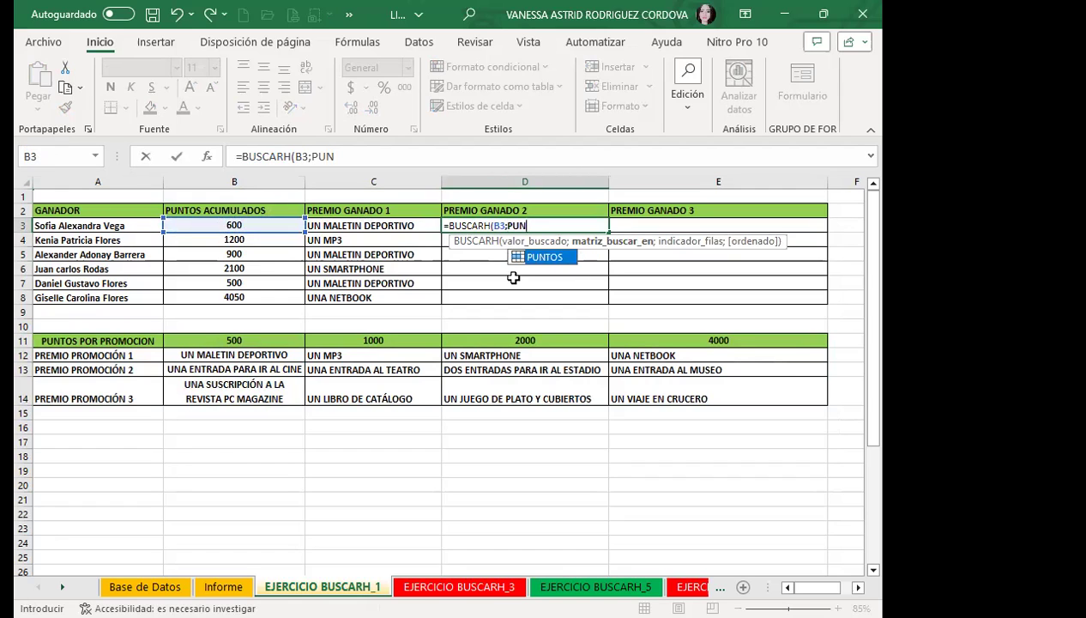
key("Tab")
type(";")
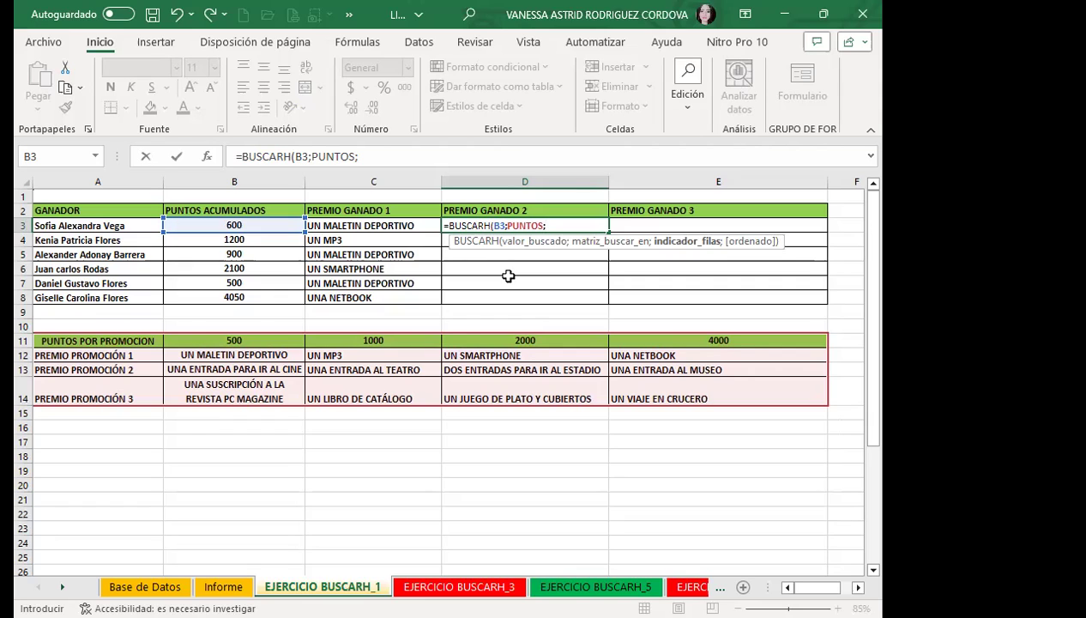
type("3")
type(";")
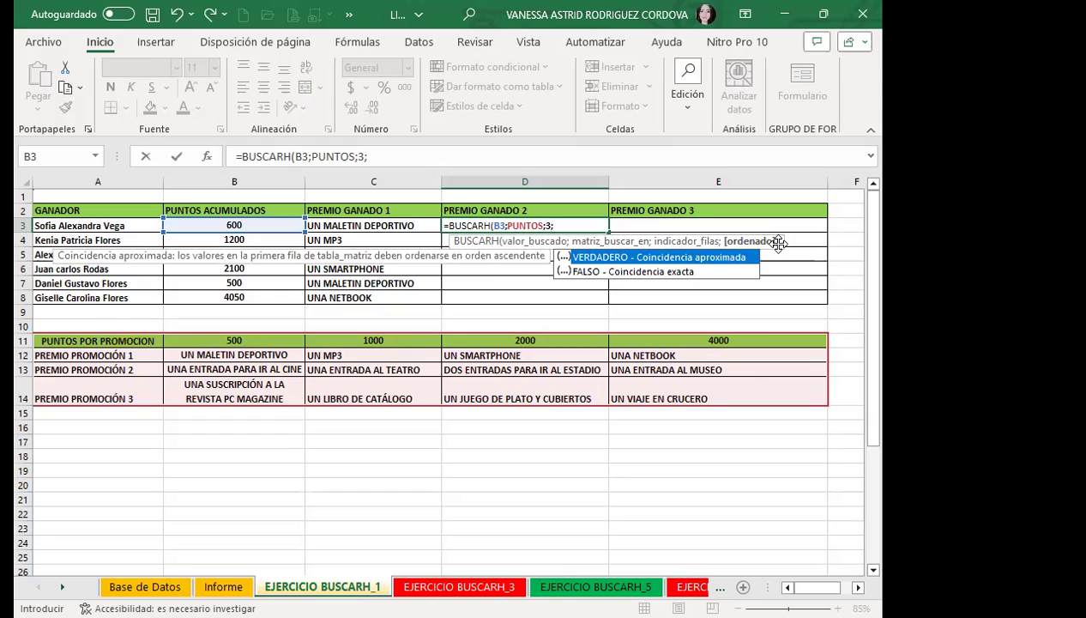
type("1")
key("BackSpace")
type("VER")
double_click(611, 260)
type(")")
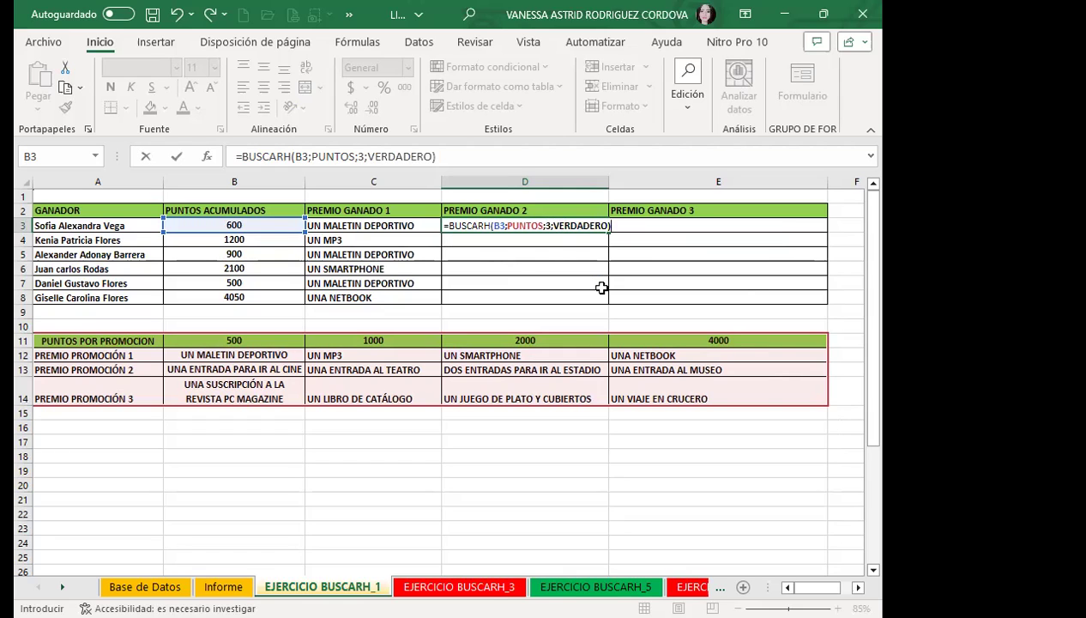
key("Return")
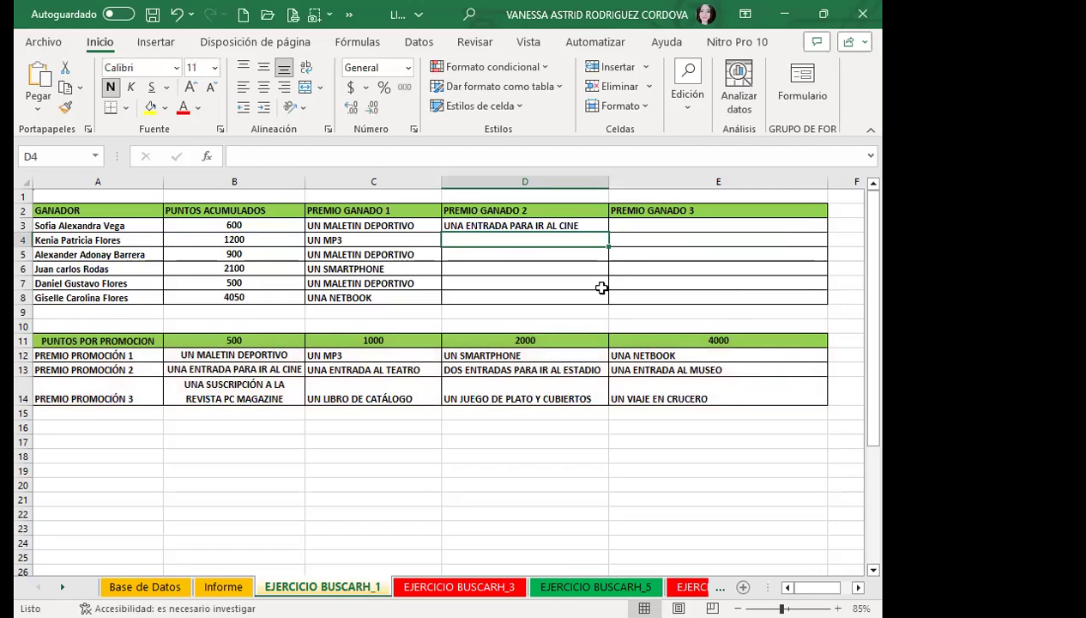
Copy the D3 formula down through D8 for all six winners.
left_click(600, 225)
left_click_drag(609, 233, 611, 302)
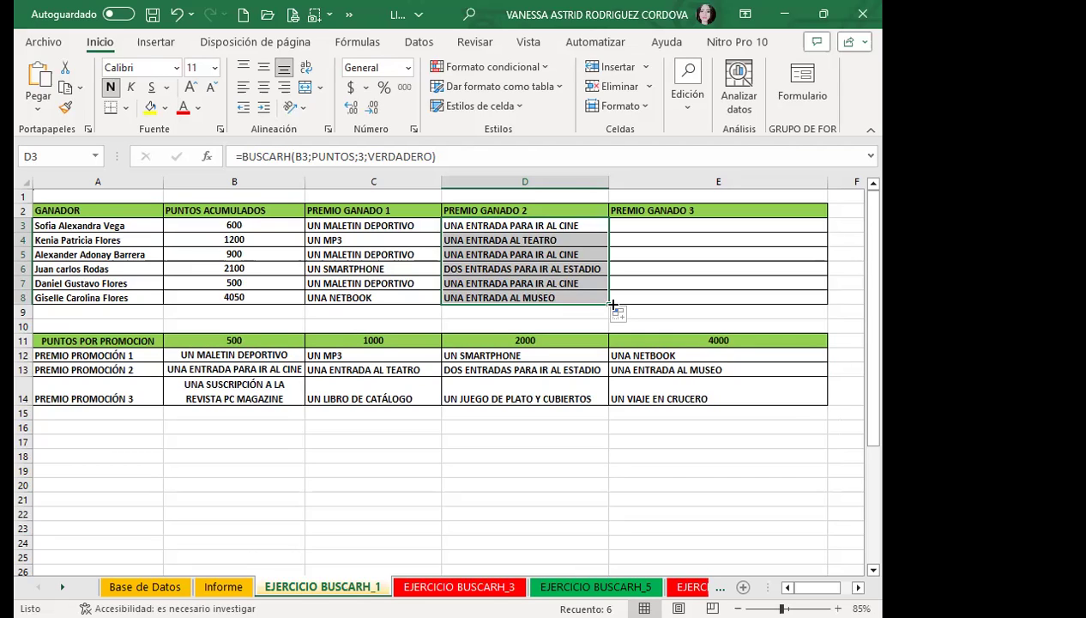
mouse_move(86, 208)
left_mouse_down()
mouse_move(235, 269)
mouse_move(234, 296)
left_mouse_up()
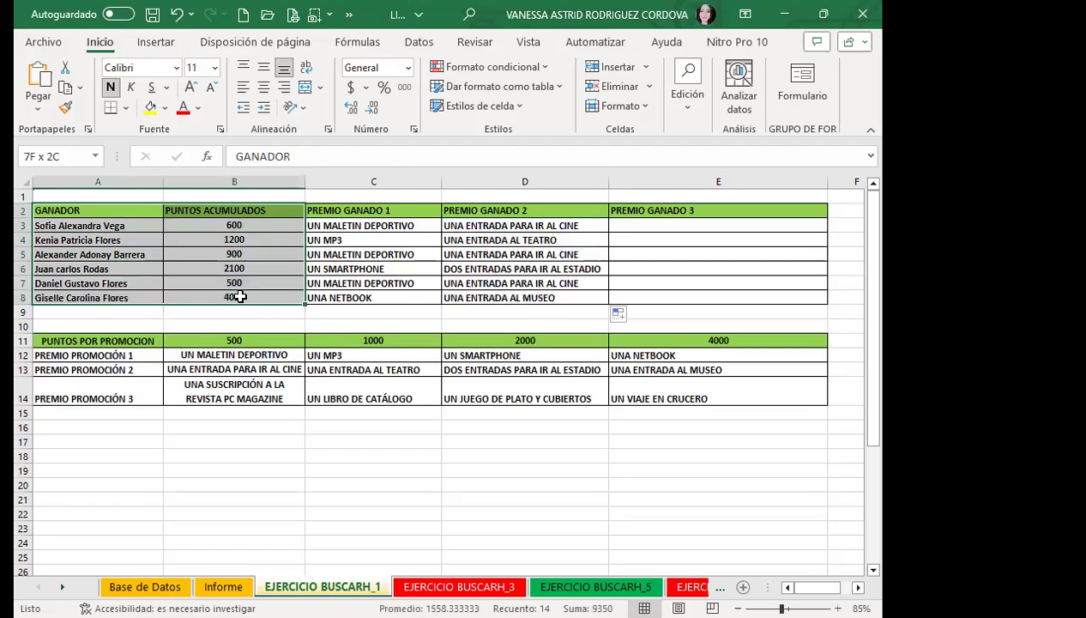
Copy the GANADOR/PUNTOS ACUMULADOS table into a new sheet Hoja1 and autofit column B.
left_click(65, 86)
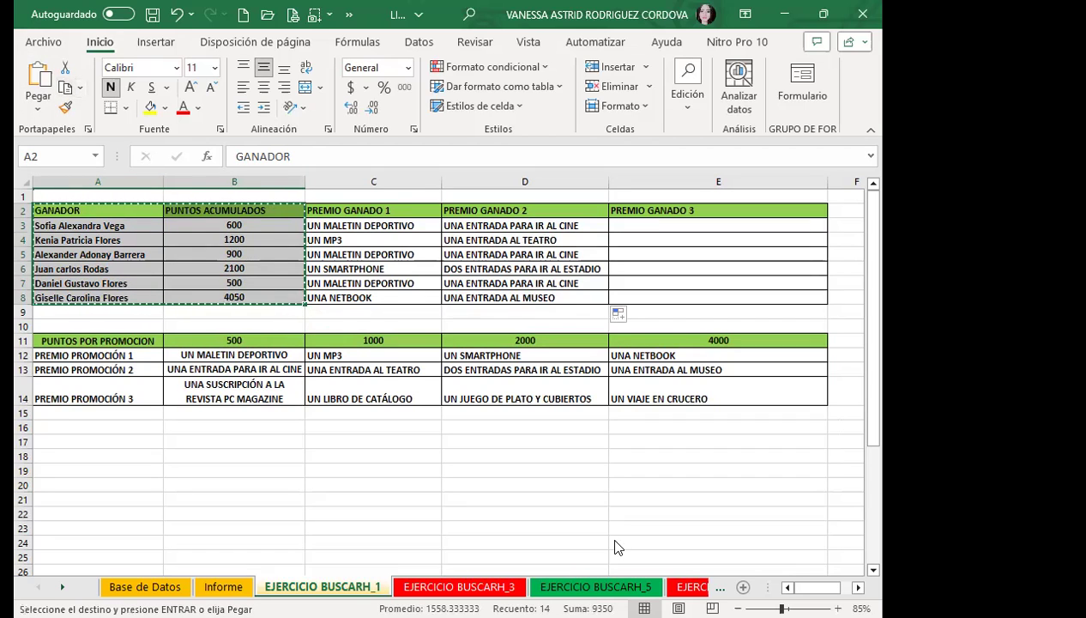
left_click(743, 586)
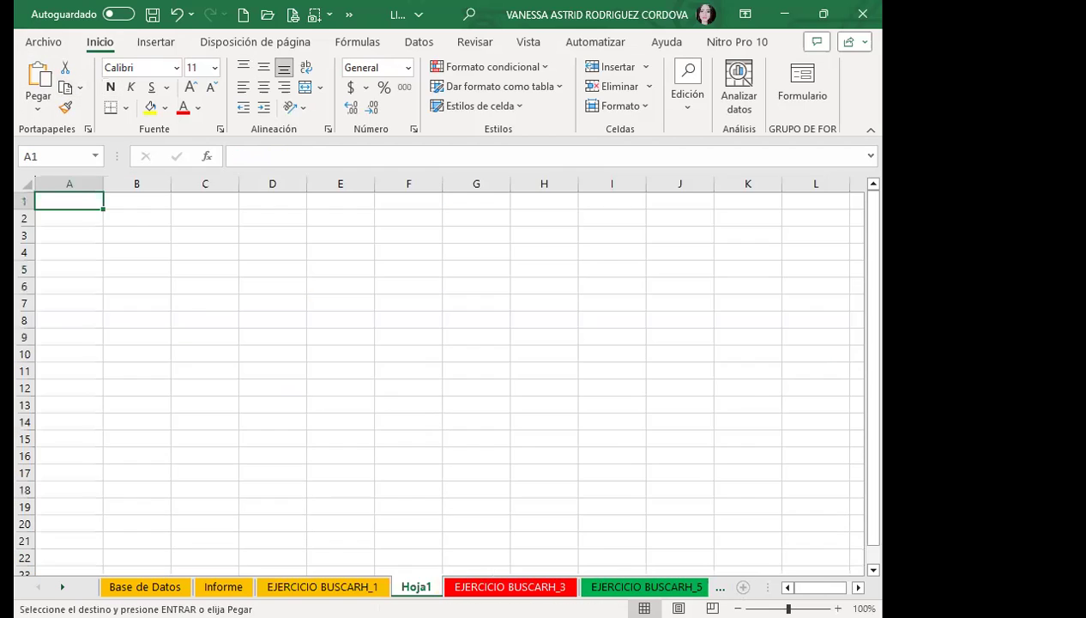
left_click(38, 76)
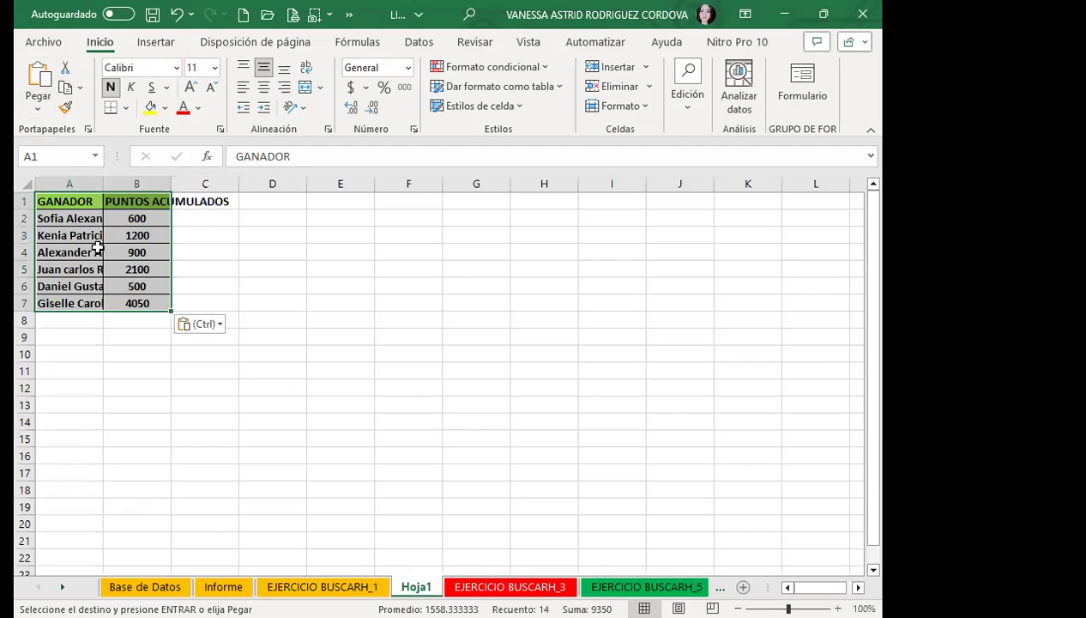
double_click(172, 184)
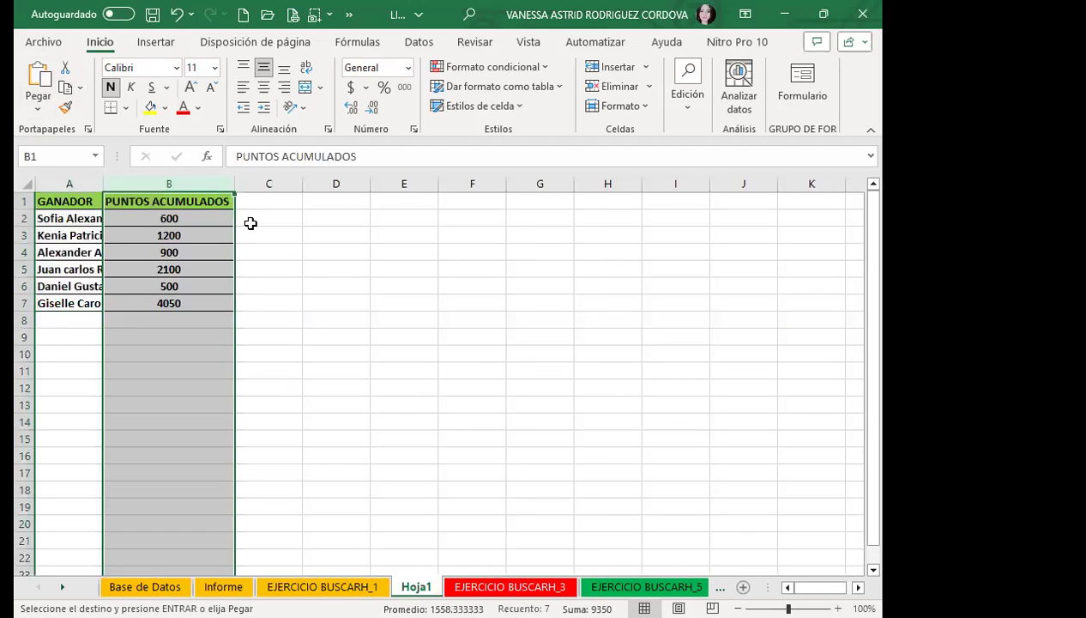
Enter =BUSCARH(B2;PUNTOS;2;1) in Hoja1's C2.
left_click(251, 223)
type("=")
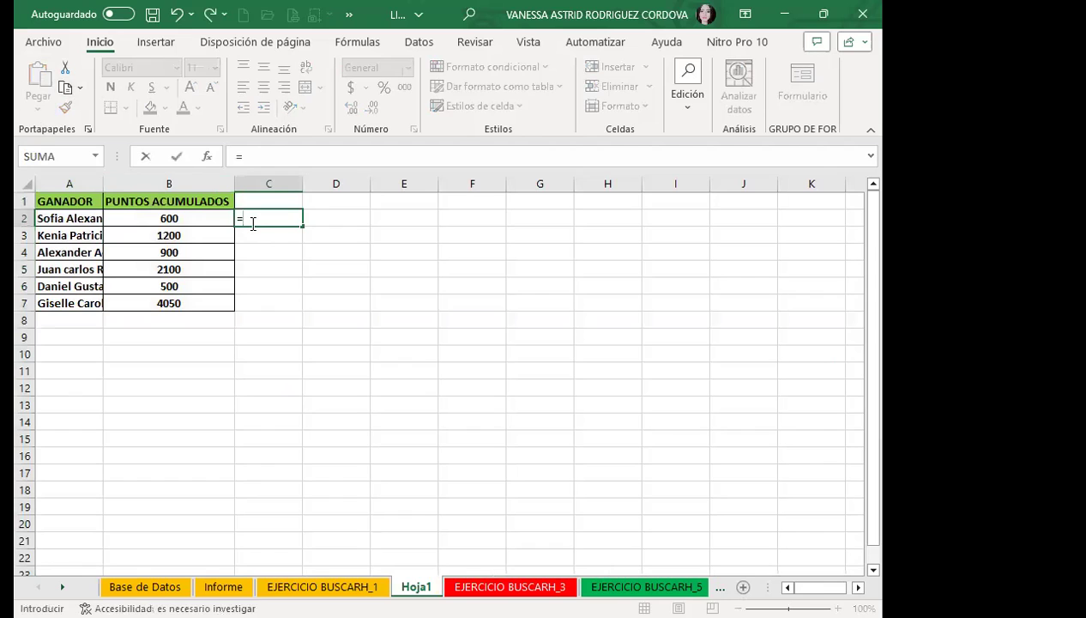
type("BUSCAR")
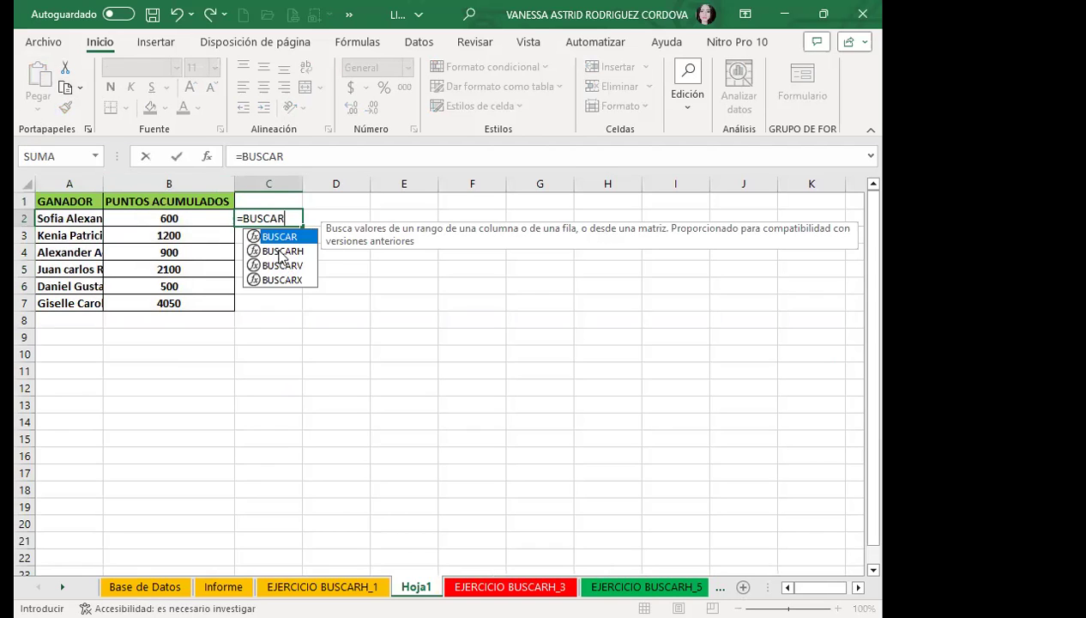
key("Down")
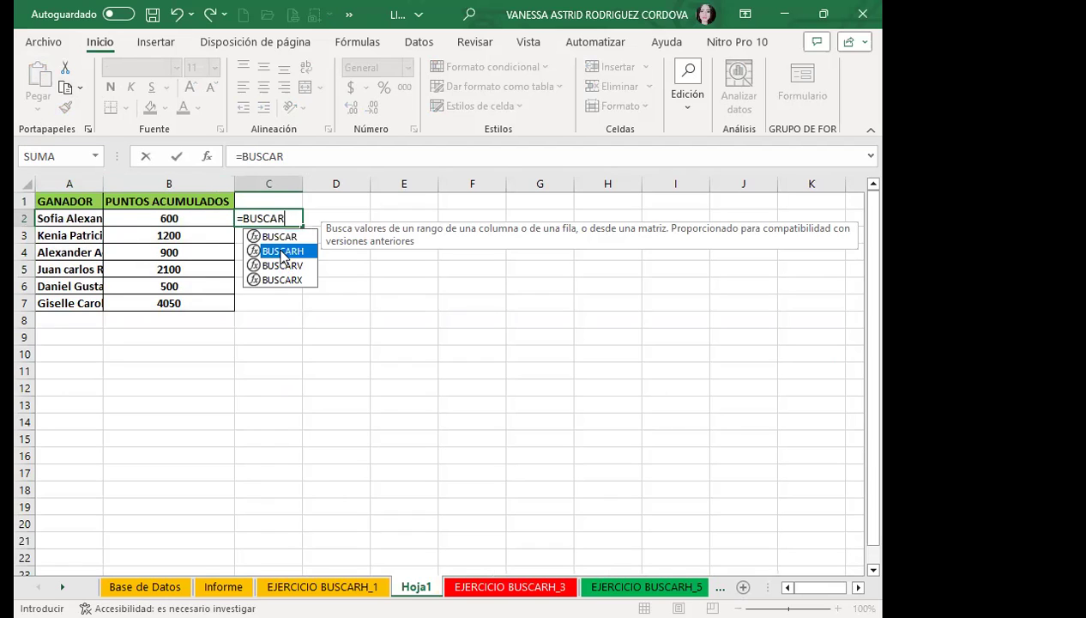
key("Tab")
left_click(172, 216)
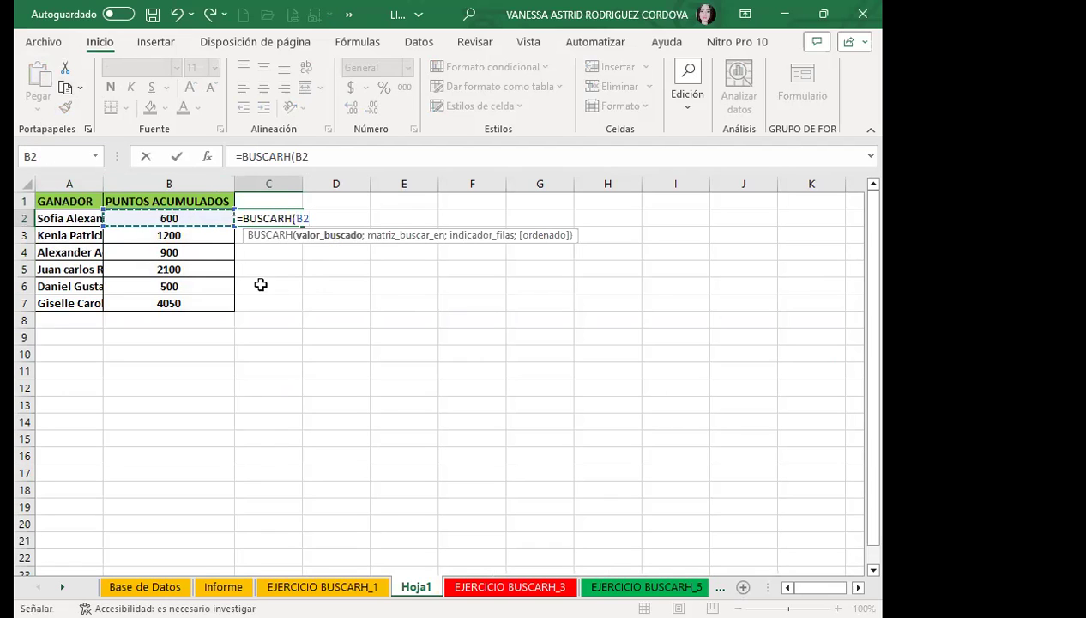
type(";")
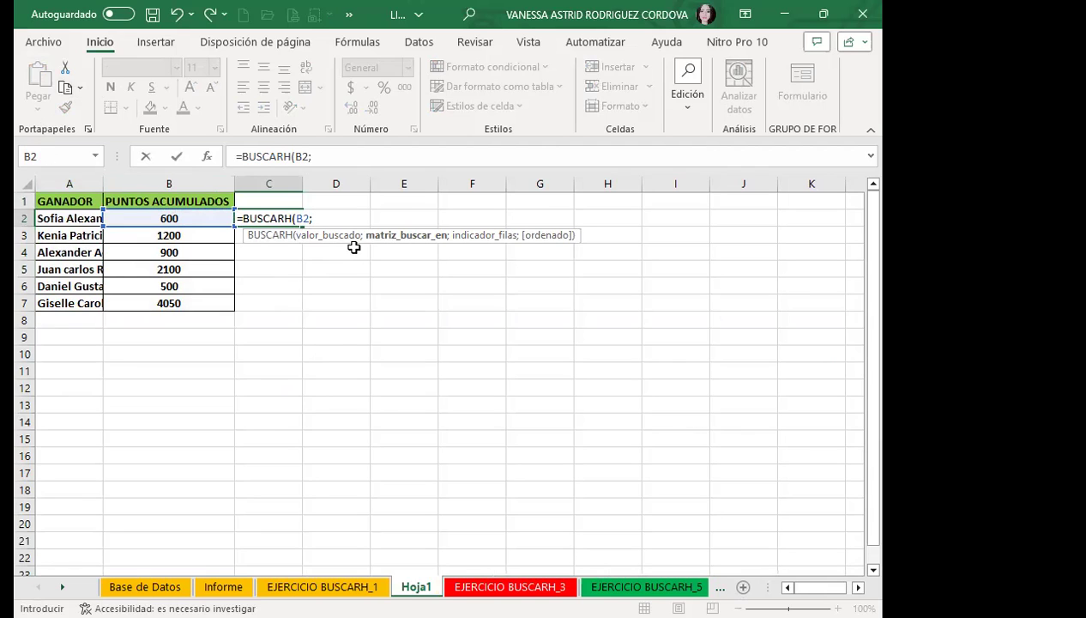
type("PUNTOS")
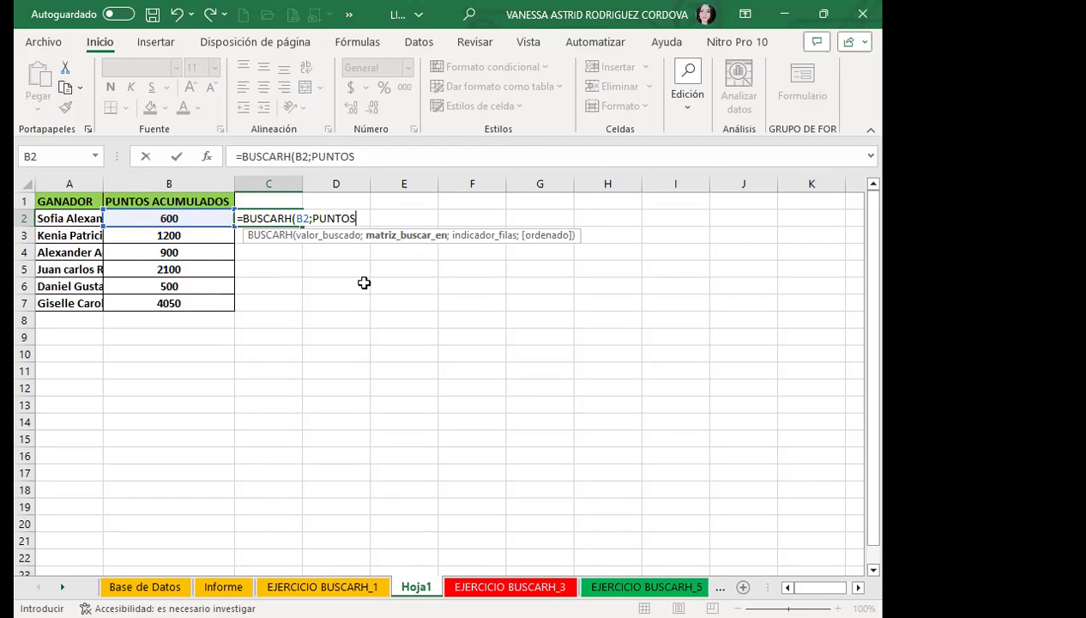
type(";")
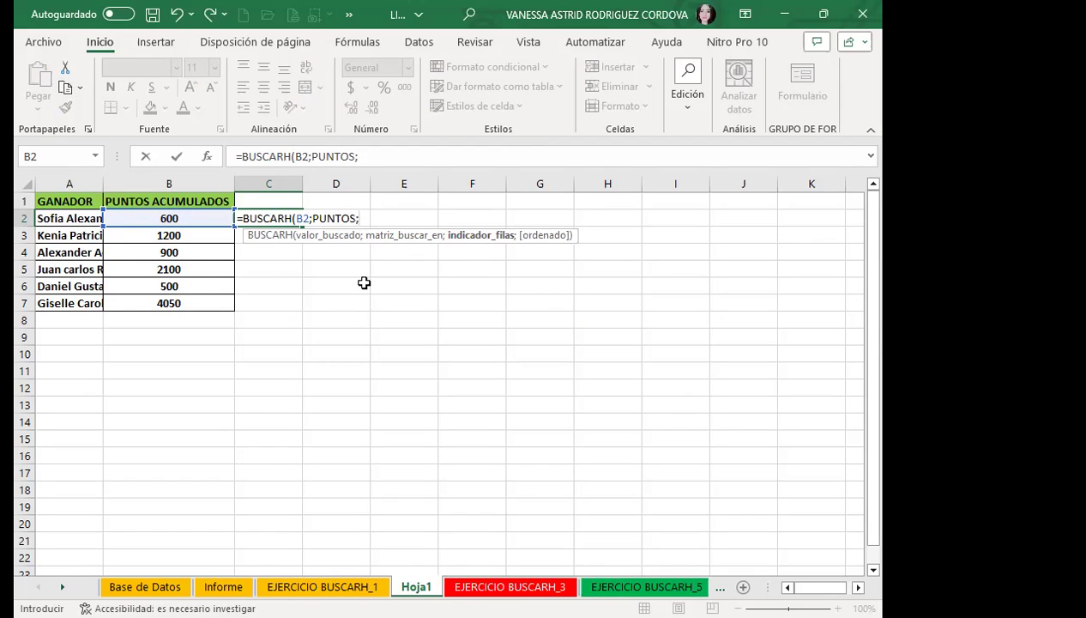
type("2")
type(";1")
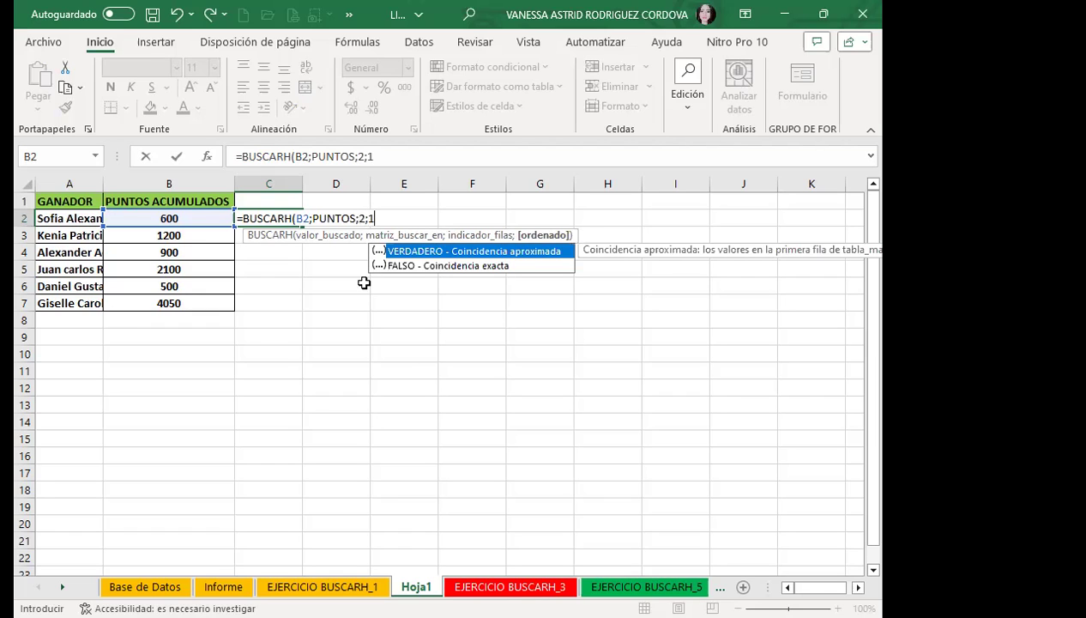
key("Return")
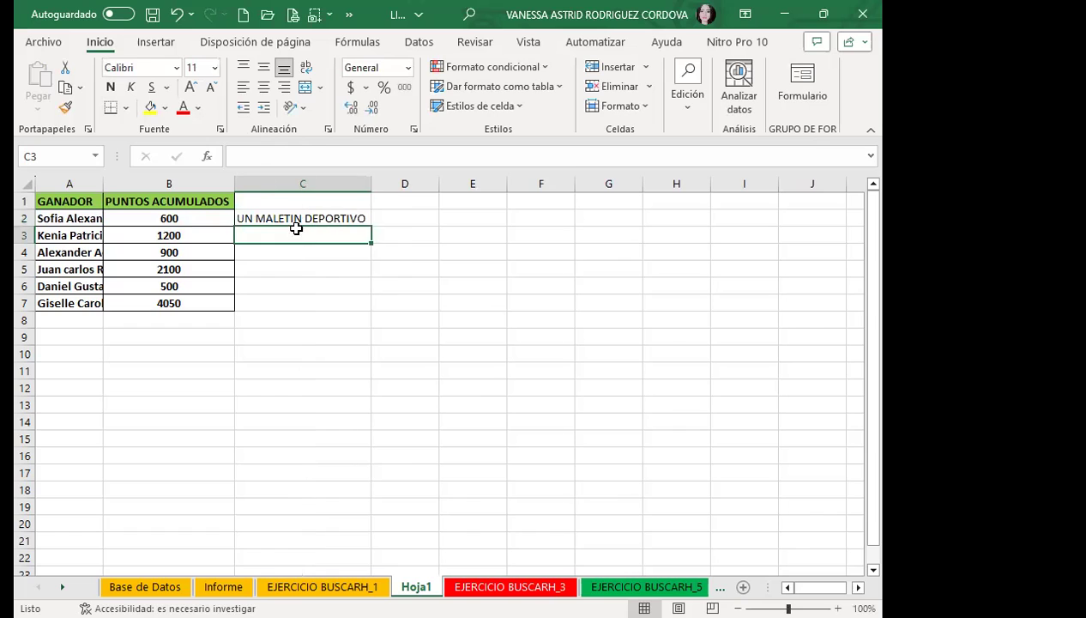
Copy the C2 prize formula down through C7.
left_click(316, 218)
left_click_drag(372, 227, 360, 304)
left_click(262, 408)
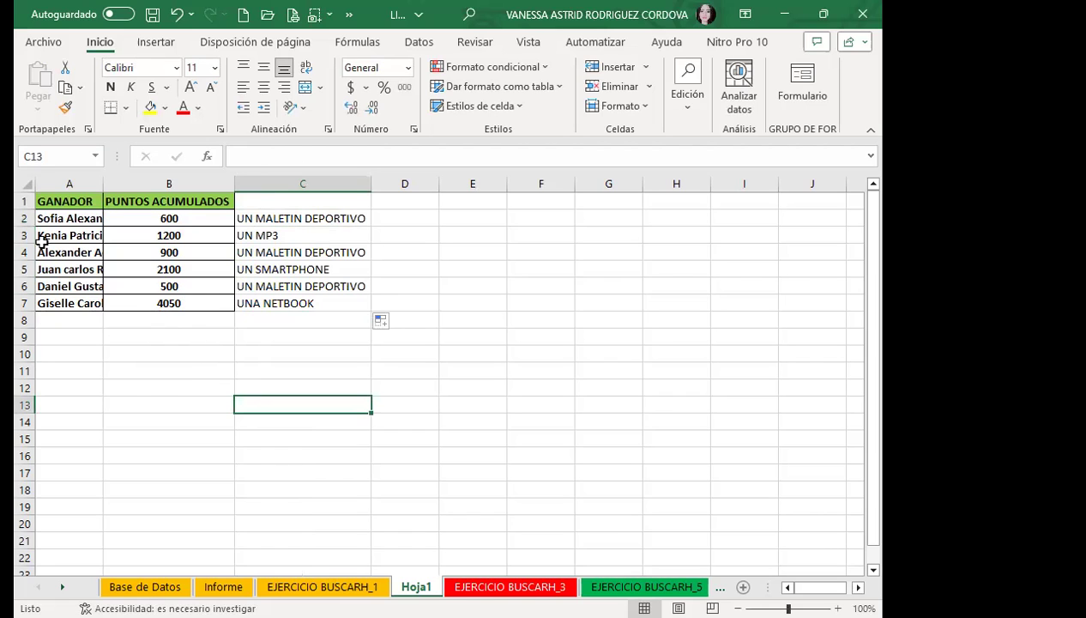
Apply B2's formatting to C2:C7 with Format Painter, widen column C and left-align the prizes.
left_click(206, 195)
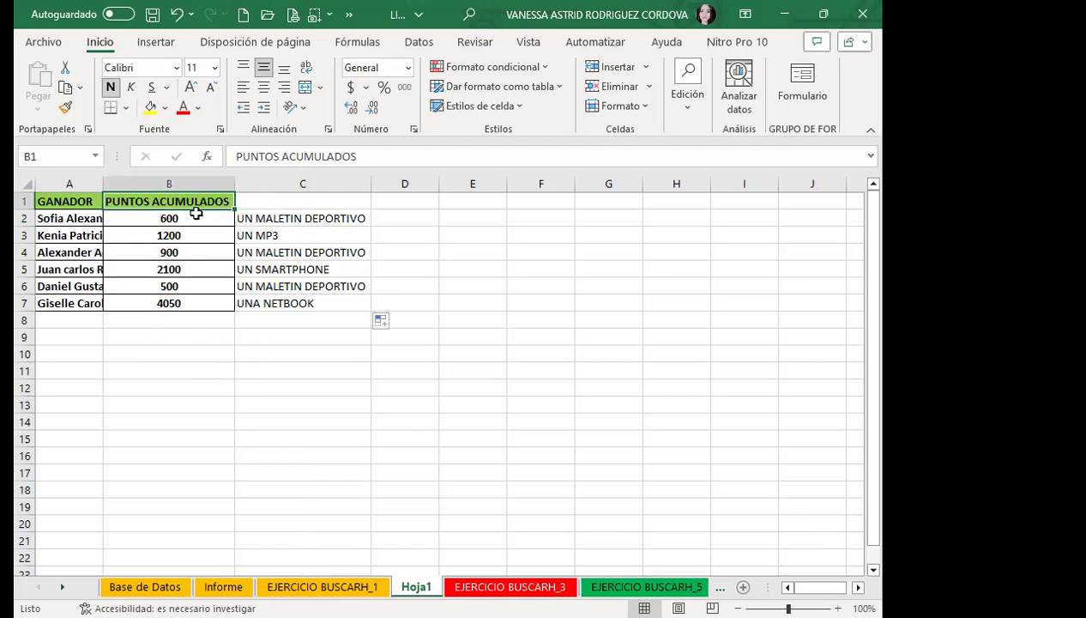
left_click(196, 214)
left_click(65, 108)
left_click(276, 225)
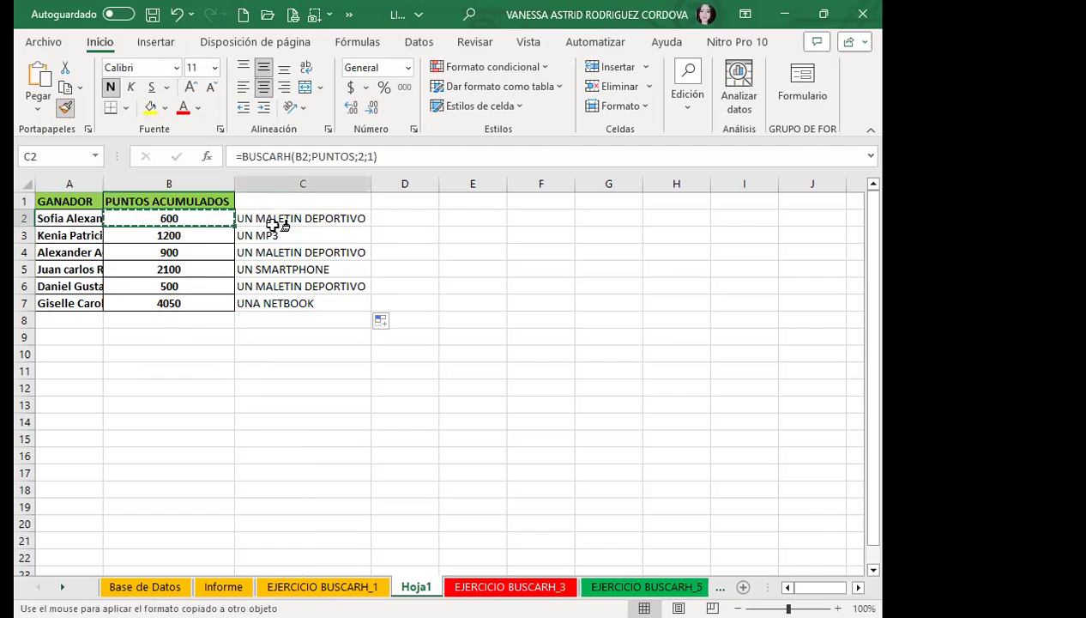
left_click_drag(276, 225, 279, 305)
left_click_drag(370, 186, 388, 192)
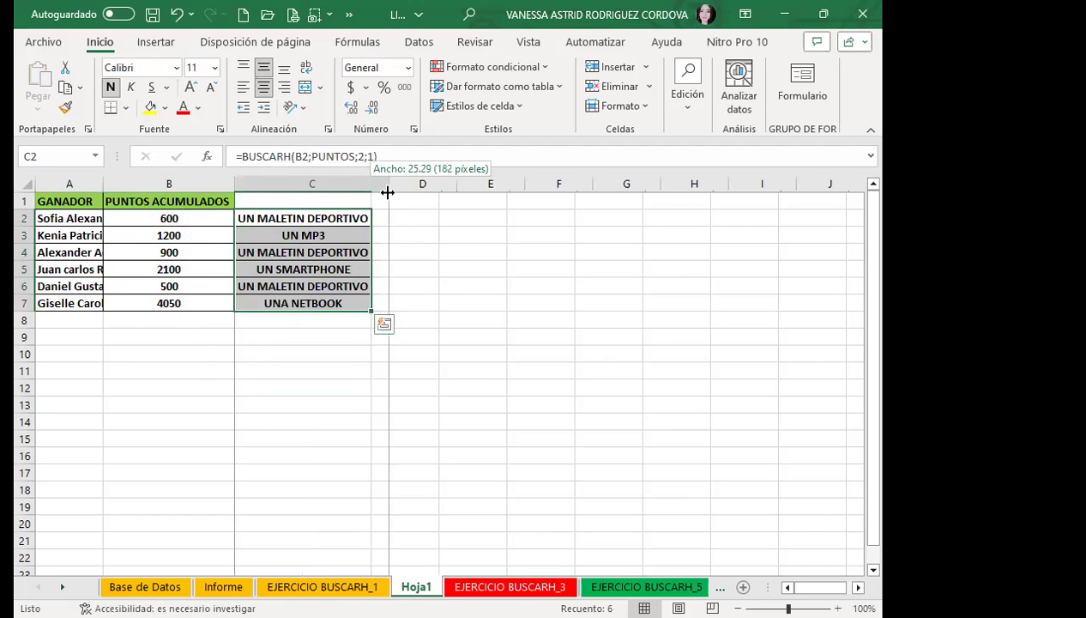
left_click(244, 87)
left_click(289, 214)
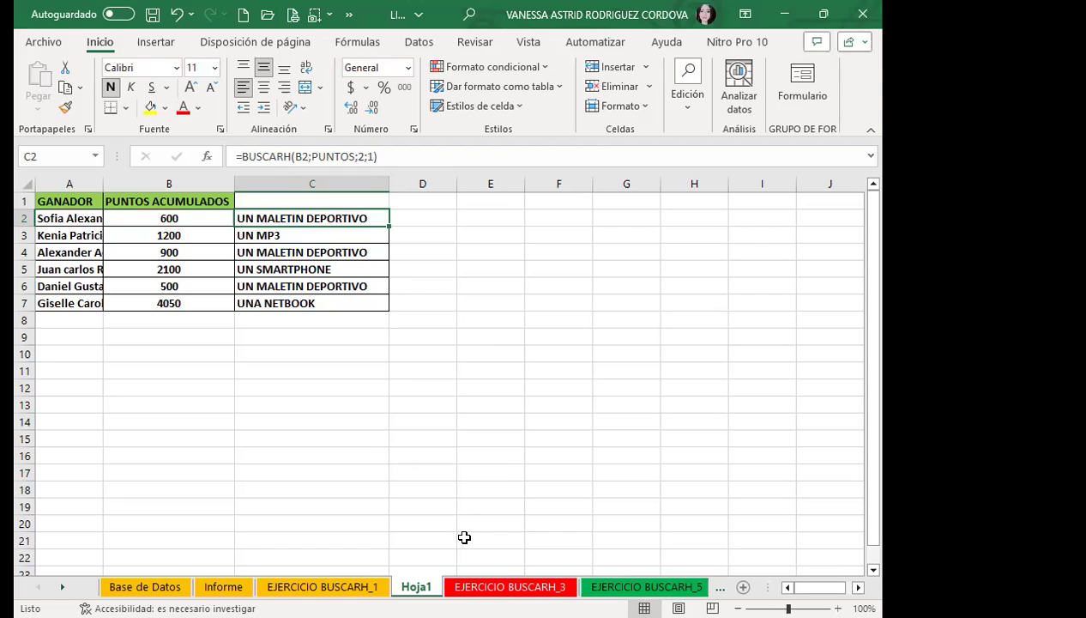
left_click(362, 590)
left_click(510, 226)
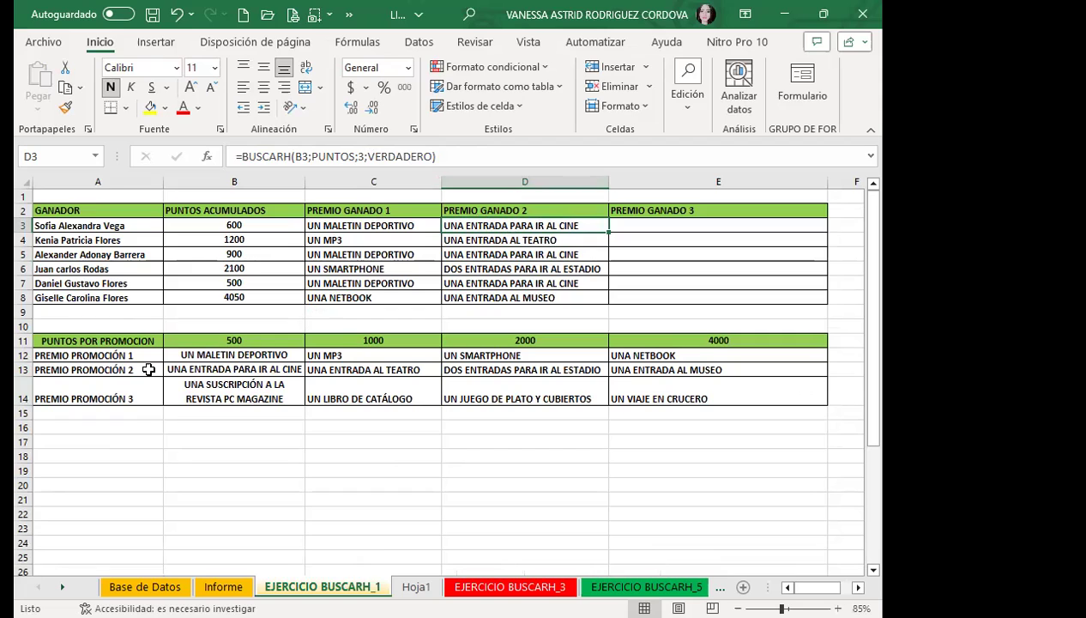
left_click(149, 369)
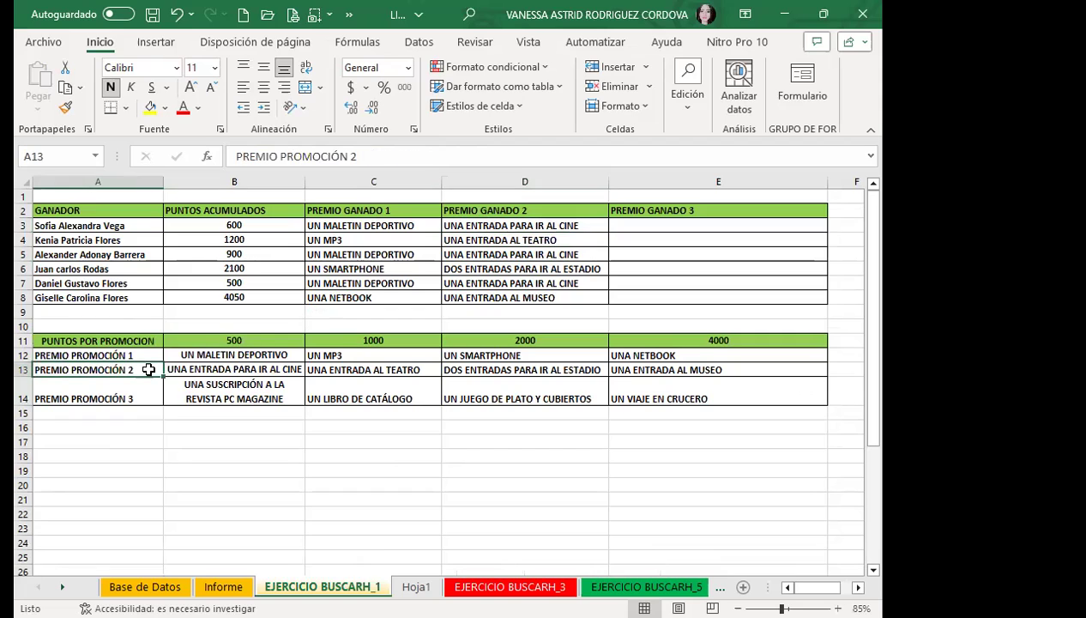
left_click(21, 338)
left_click_drag(21, 338, 21, 367)
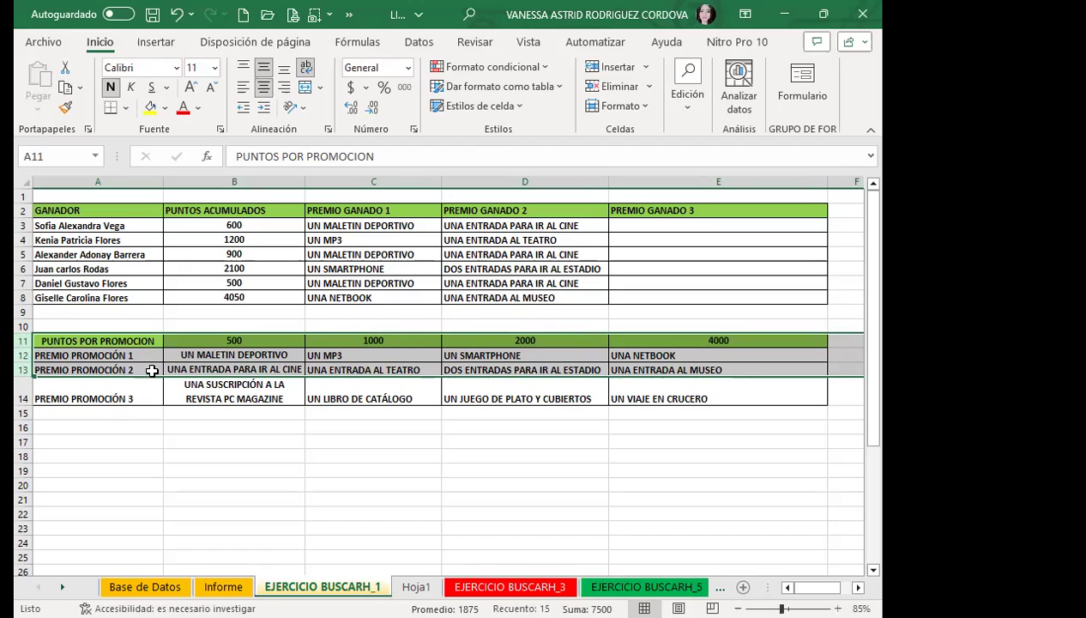
left_click(518, 226)
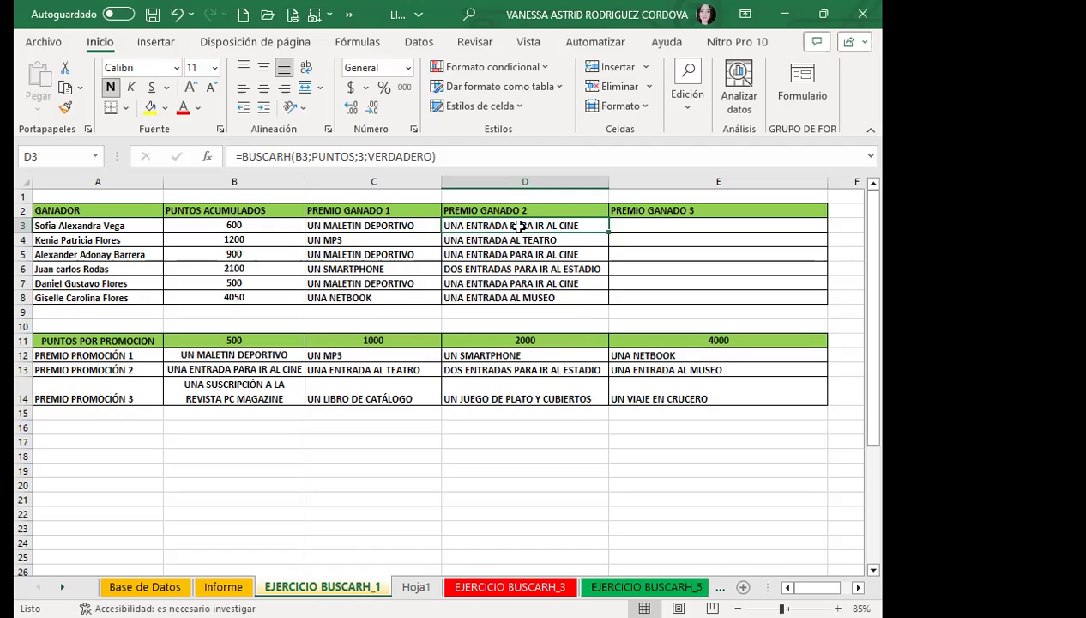
left_click(325, 157)
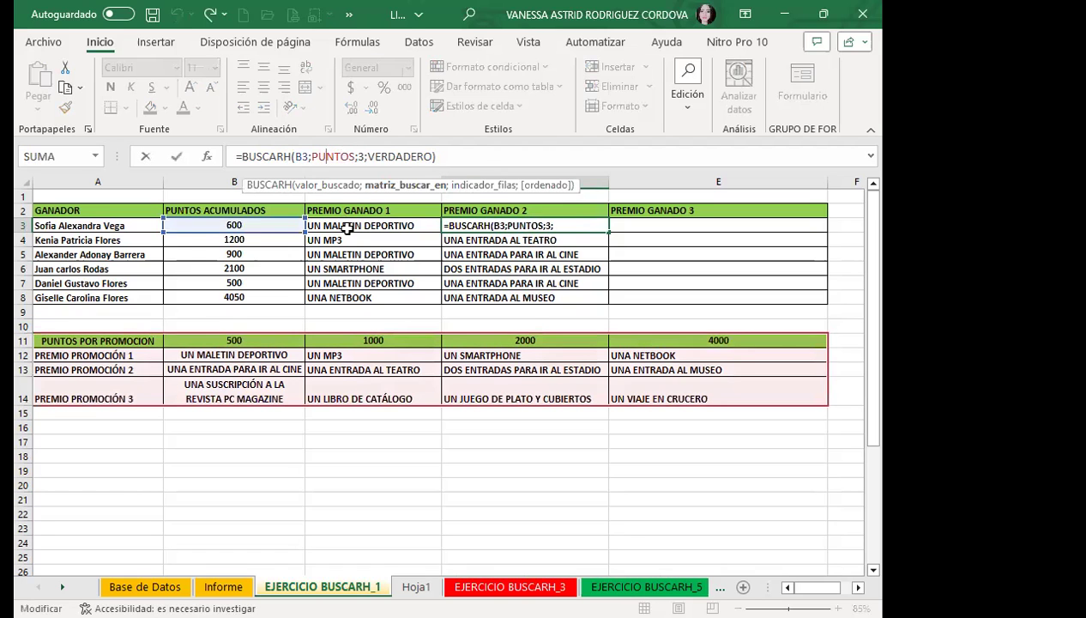
key("Escape")
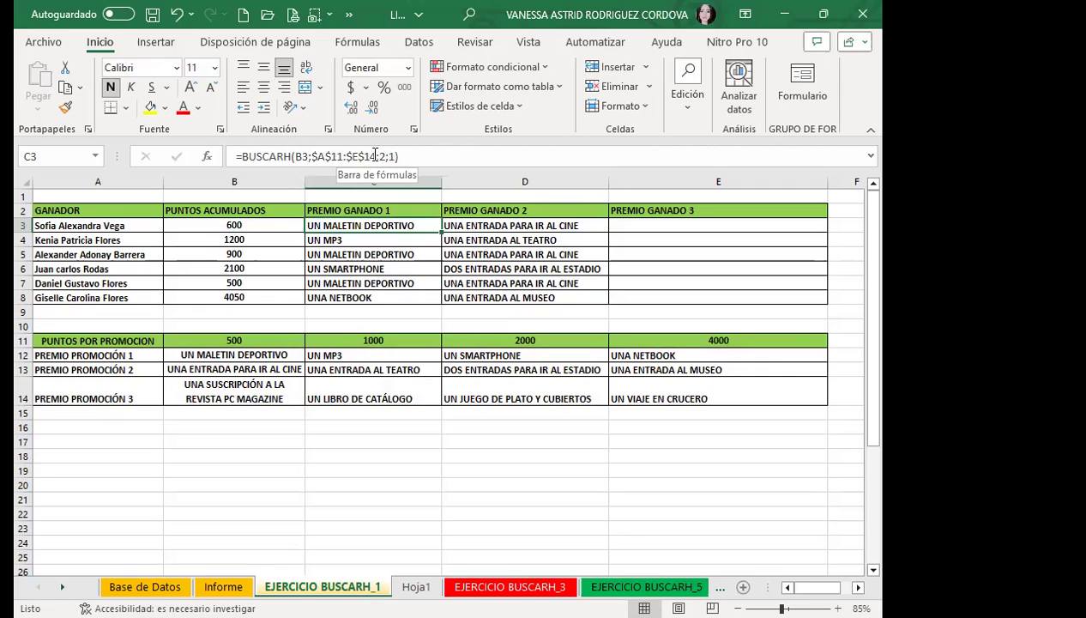
left_click(317, 156)
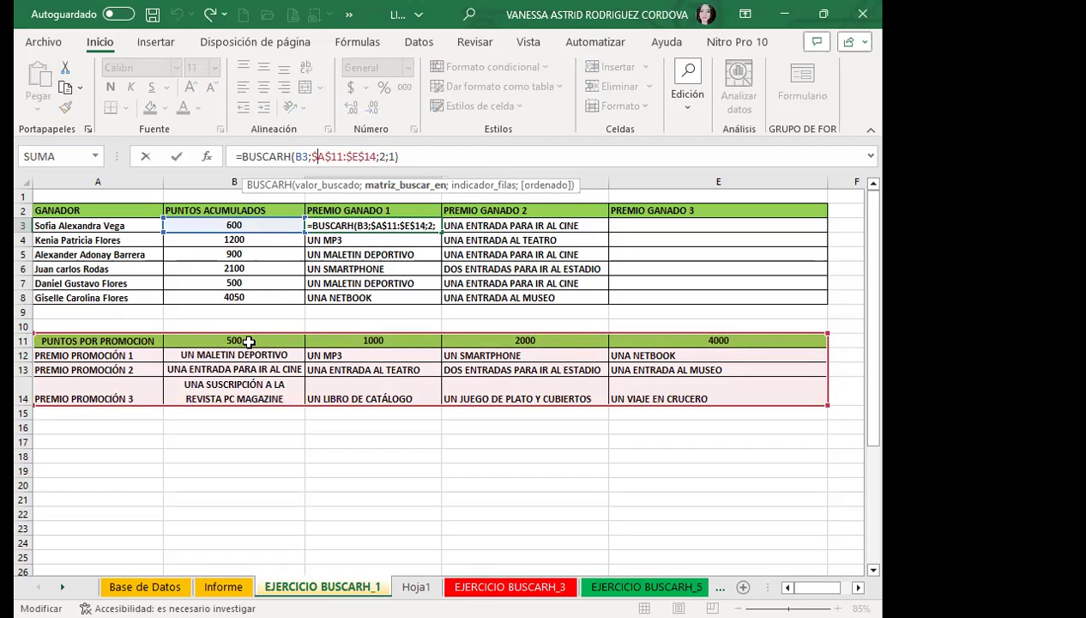
left_click(248, 341)
left_click(382, 342)
left_click(468, 341)
left_click(633, 339)
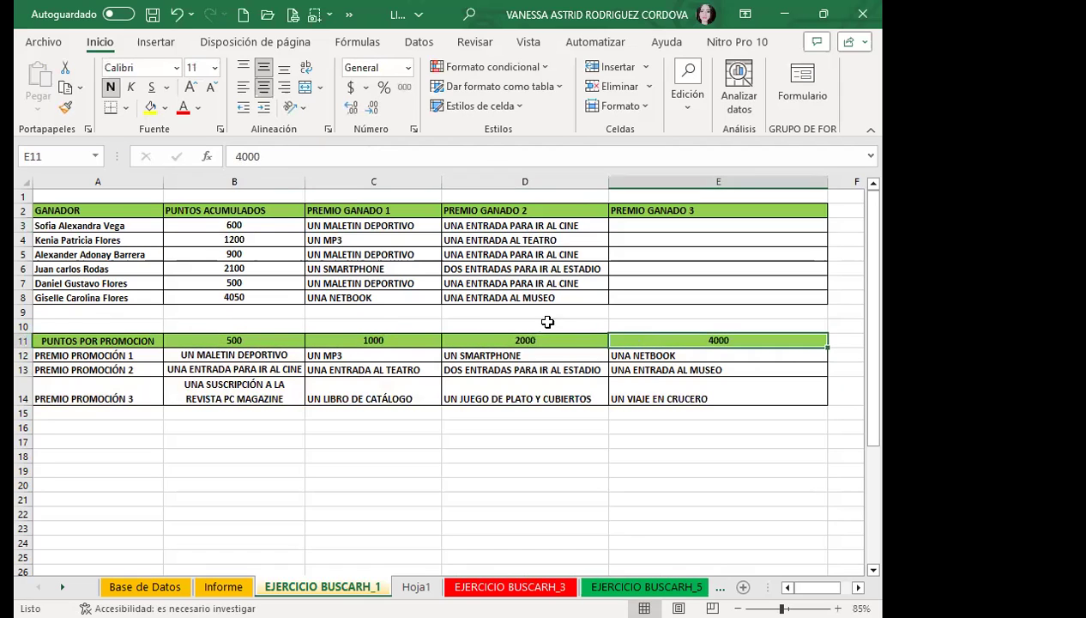
left_click_drag(275, 225, 264, 297)
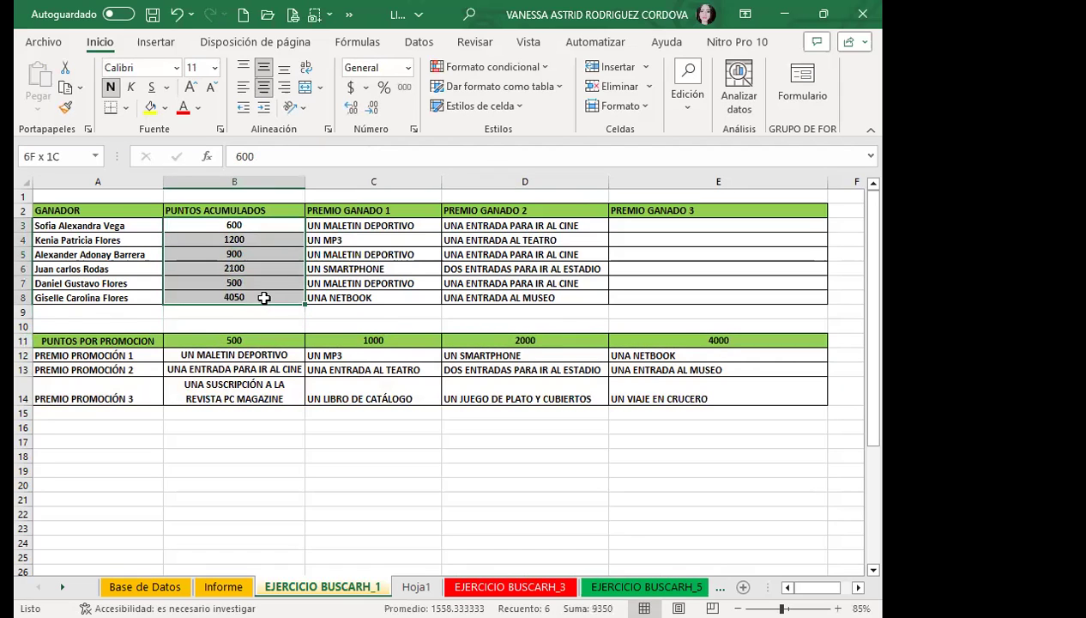
mouse_move(215, 355)
left_mouse_down()
mouse_move(326, 373)
mouse_move(683, 390)
left_mouse_up()
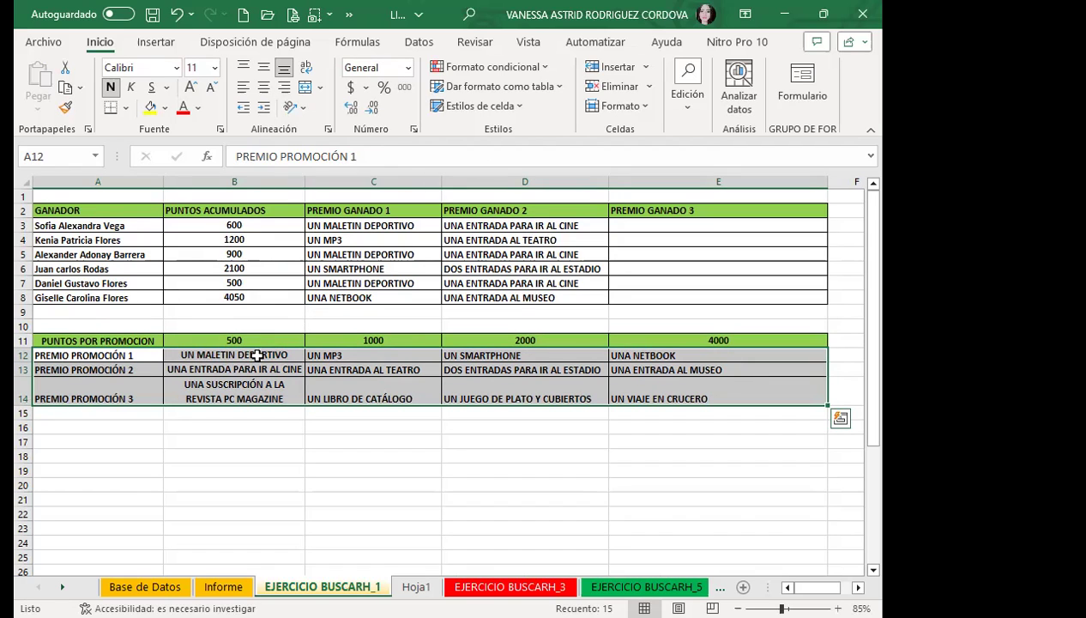
left_click(260, 225)
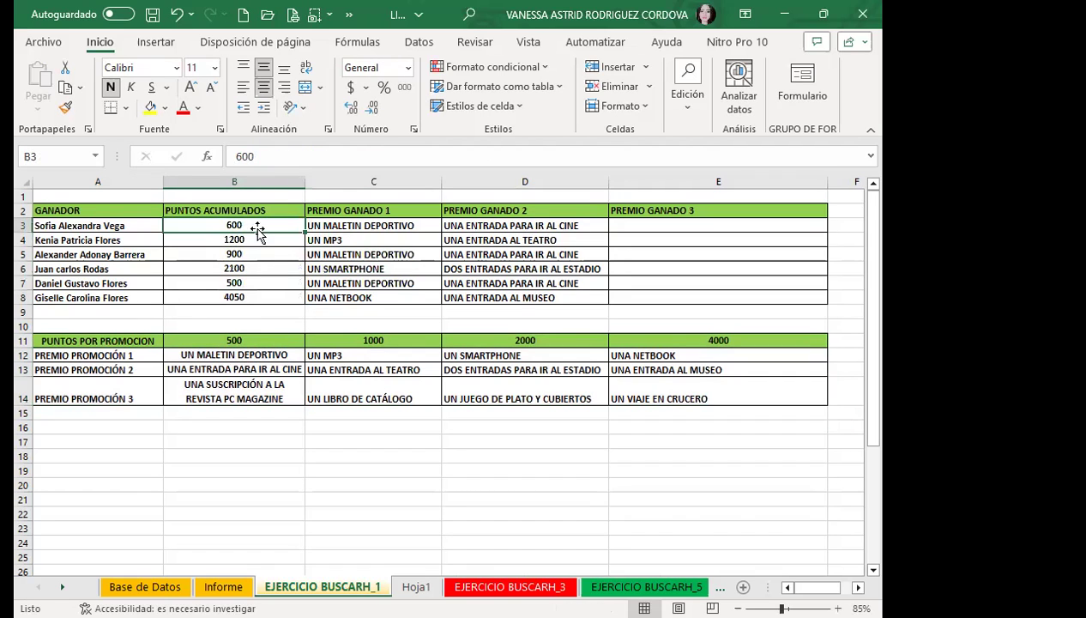
left_click_drag(260, 226, 251, 293)
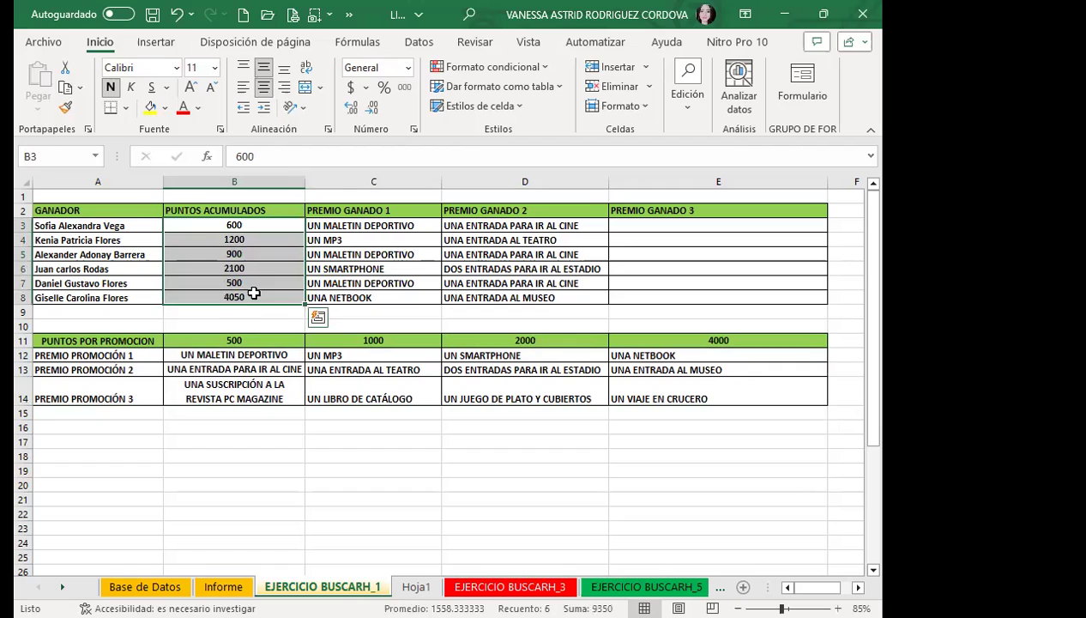
left_click(253, 226)
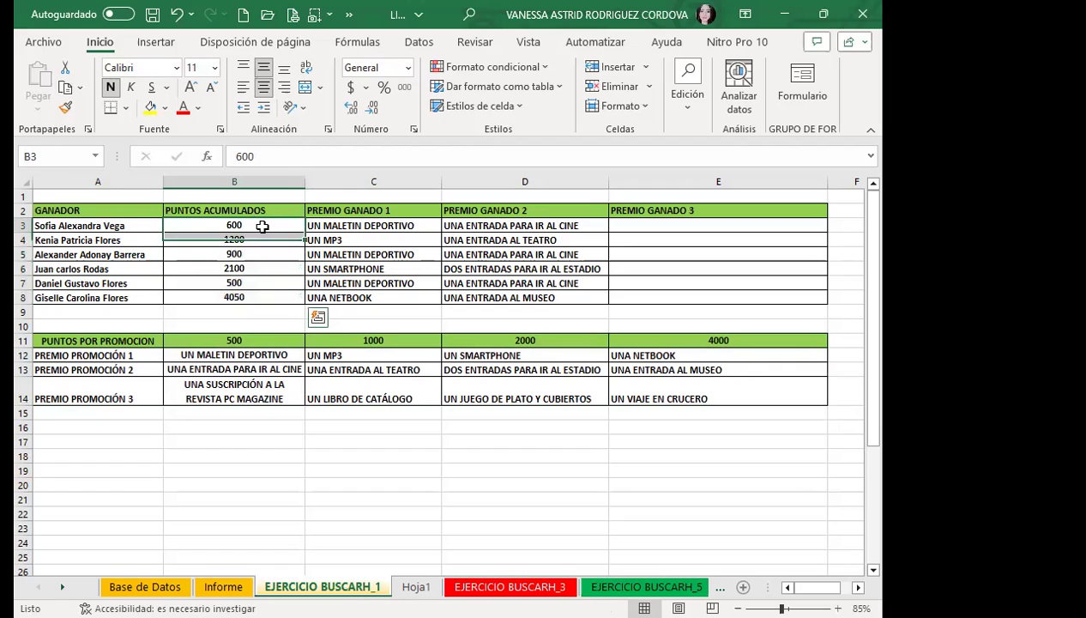
left_click_drag(103, 355, 665, 399)
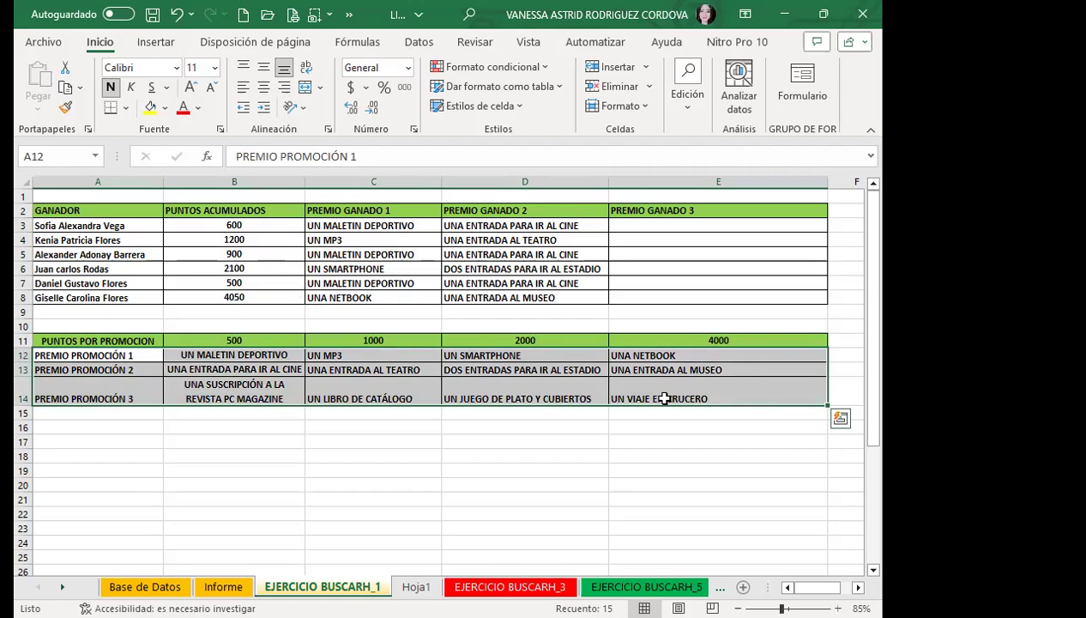
left_click(257, 371)
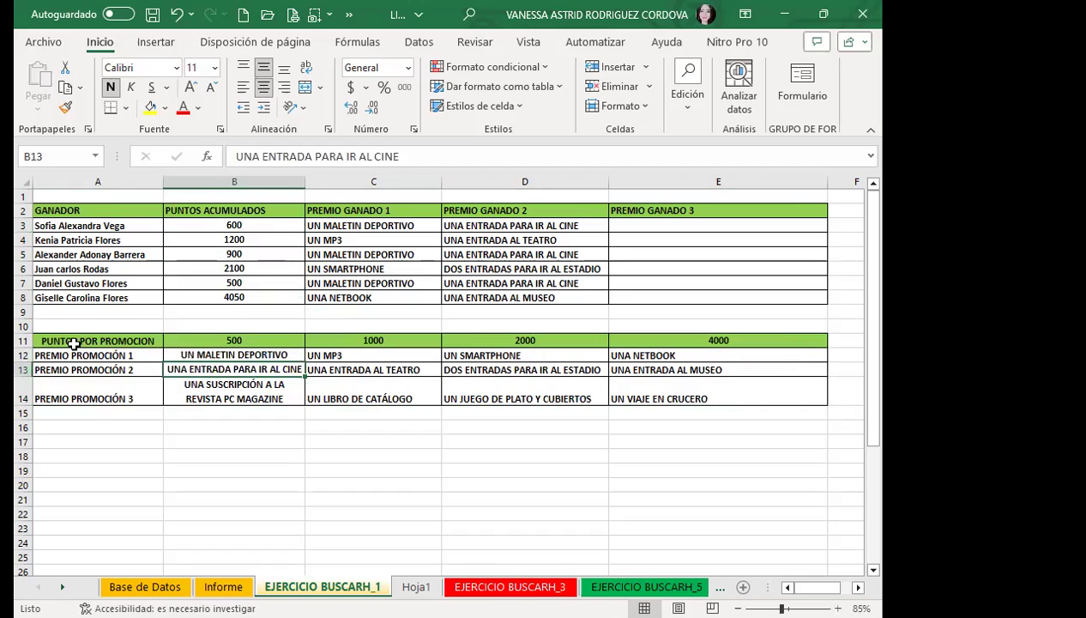
left_click_drag(74, 343, 709, 395)
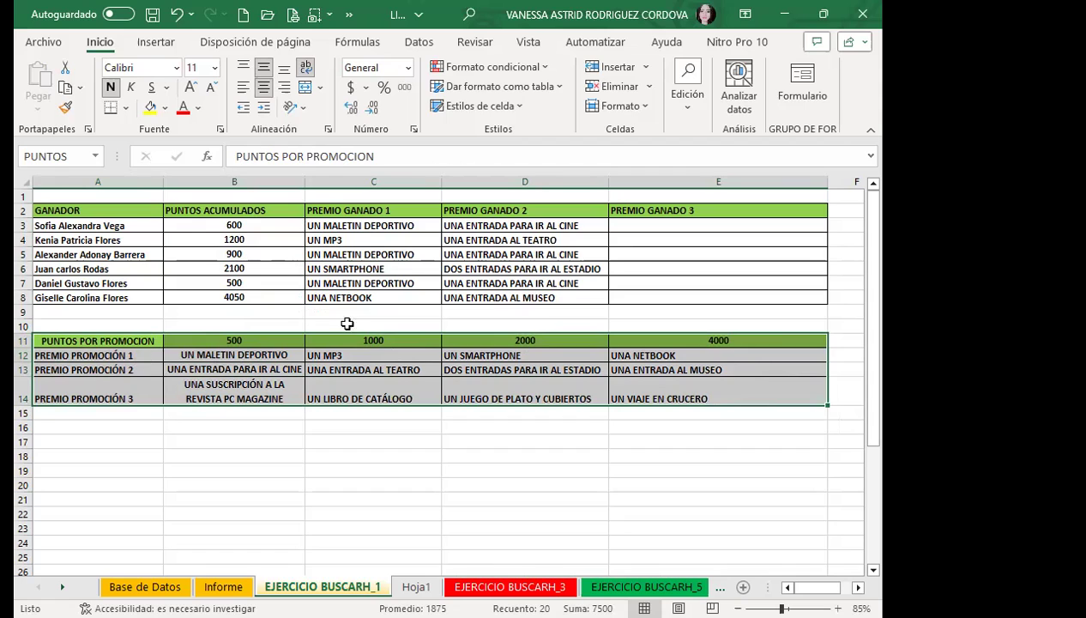
Inspect the BUSCARH formulas in C3 and C6, then switch to the Fórmulas ribbon.
left_click(394, 227)
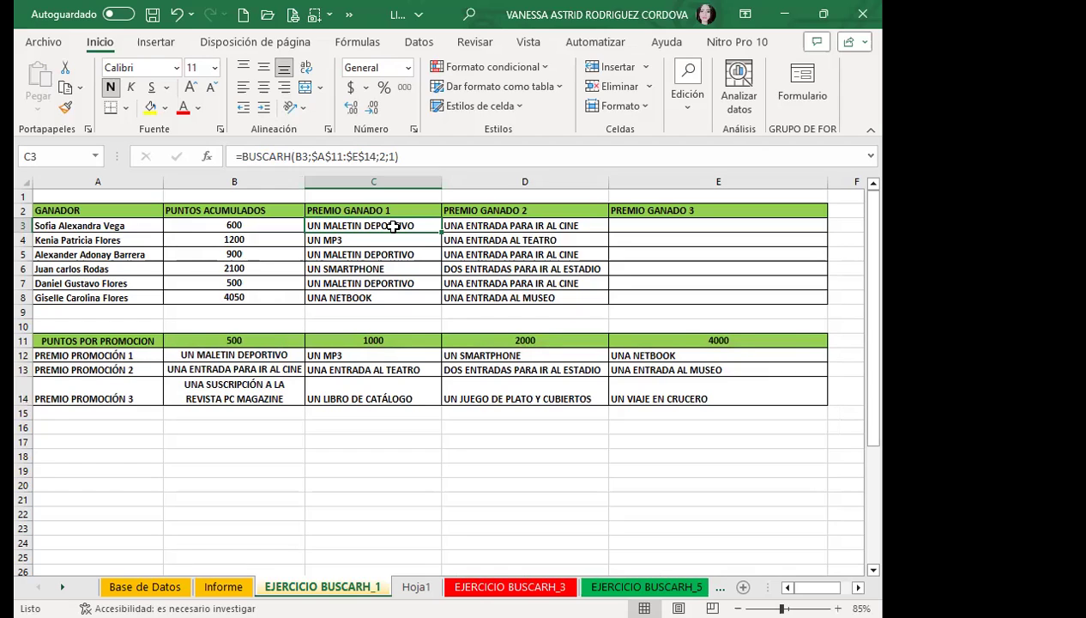
left_click(313, 268)
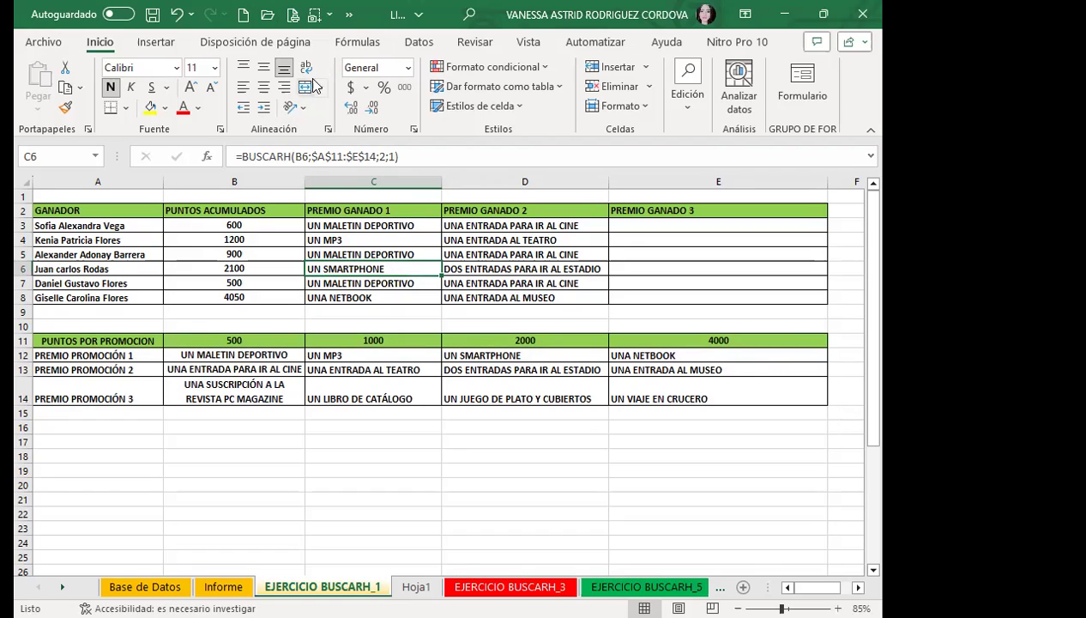
left_click(357, 43)
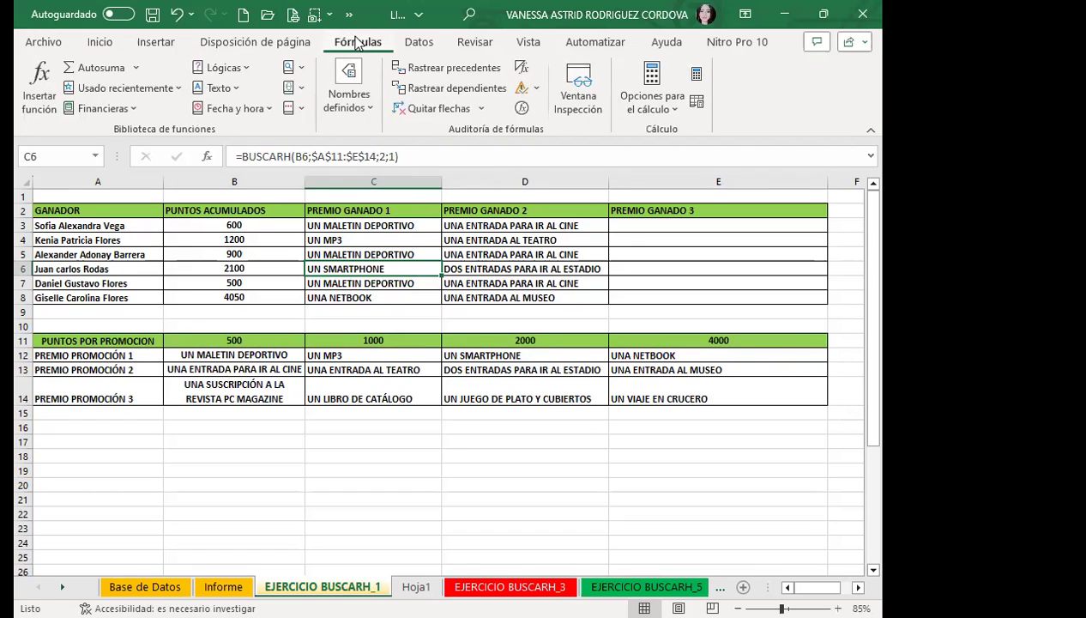
left_click(347, 110)
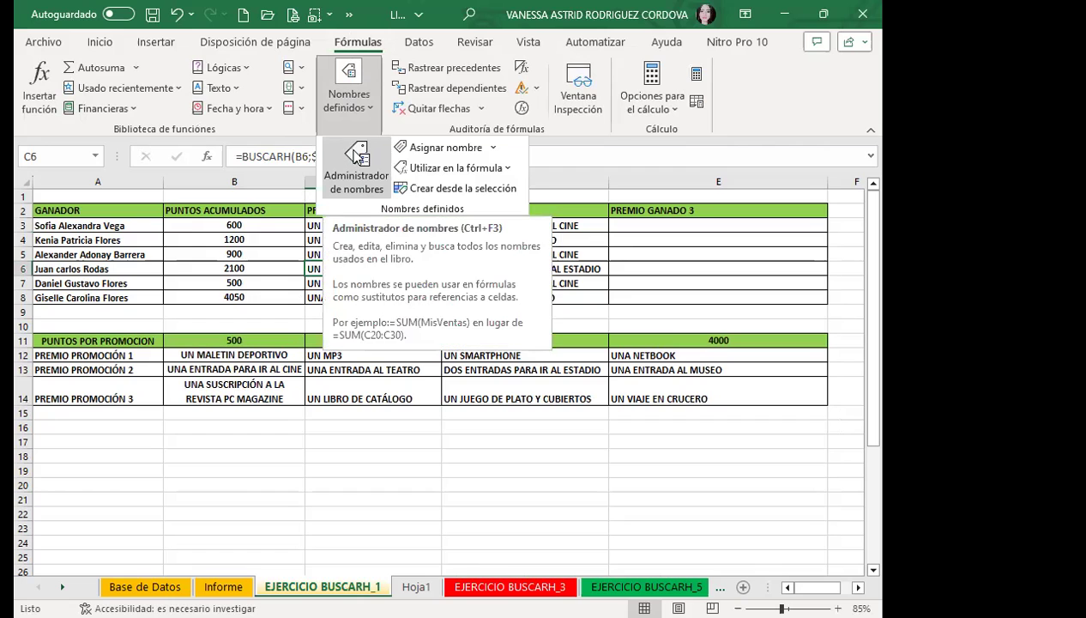
left_click(356, 165)
left_click_drag(296, 172, 300, 116)
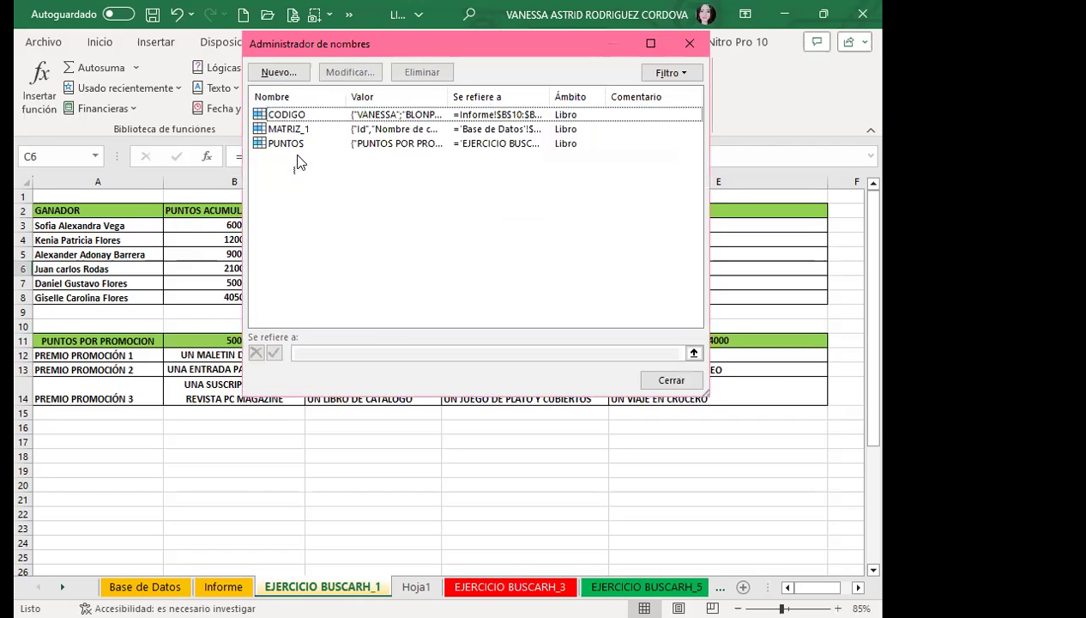
left_click(317, 187)
left_click(282, 144)
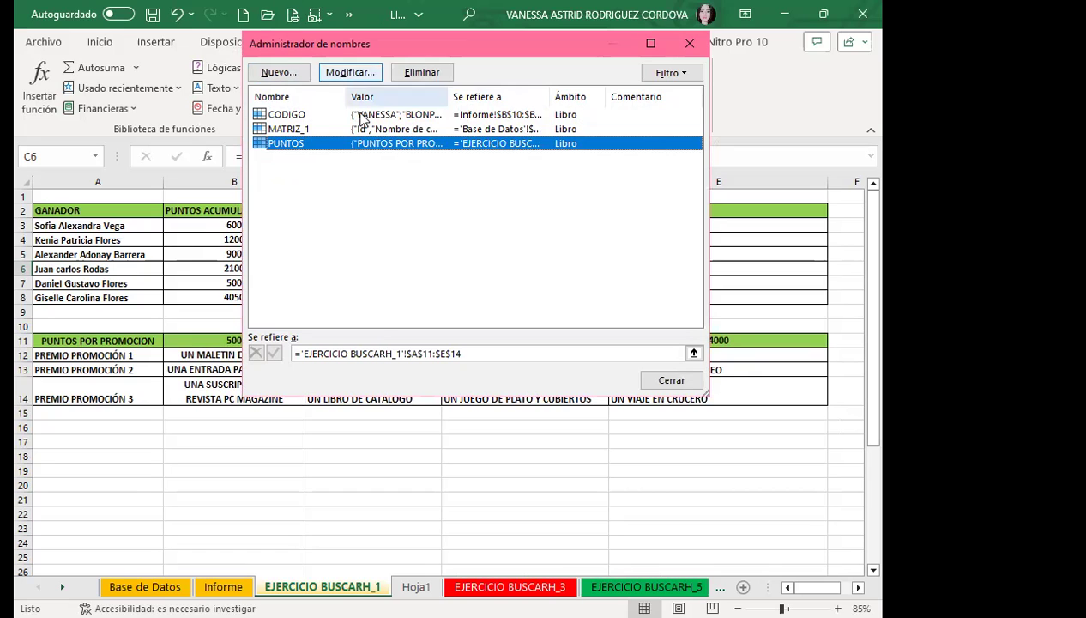
left_click(320, 164)
left_click(296, 130)
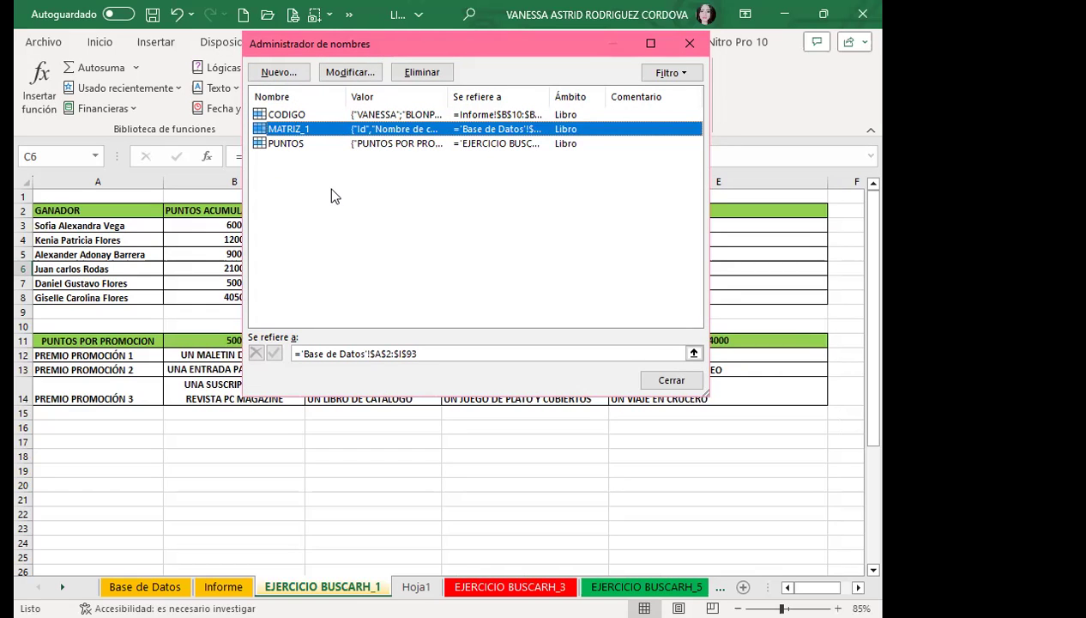
left_click(689, 43)
left_click(318, 355)
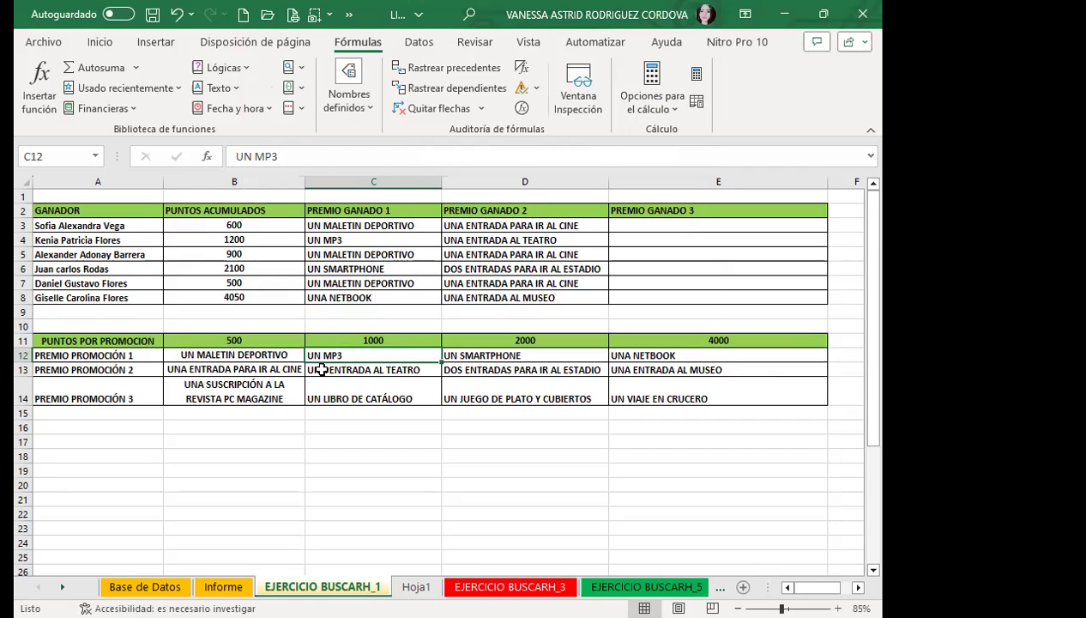
left_click(322, 370)
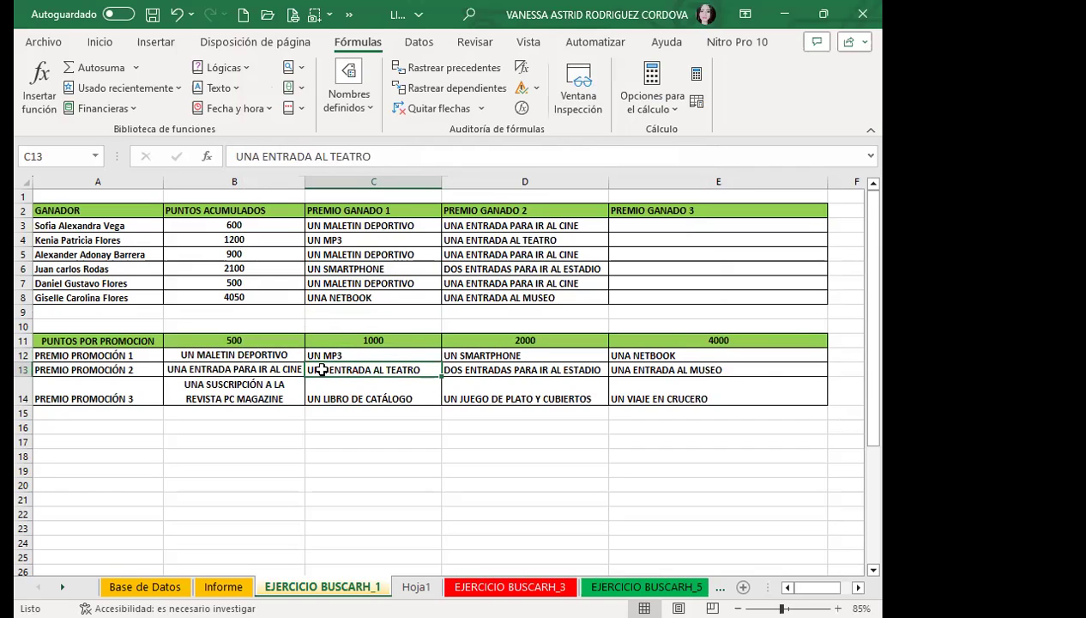
left_click(343, 225)
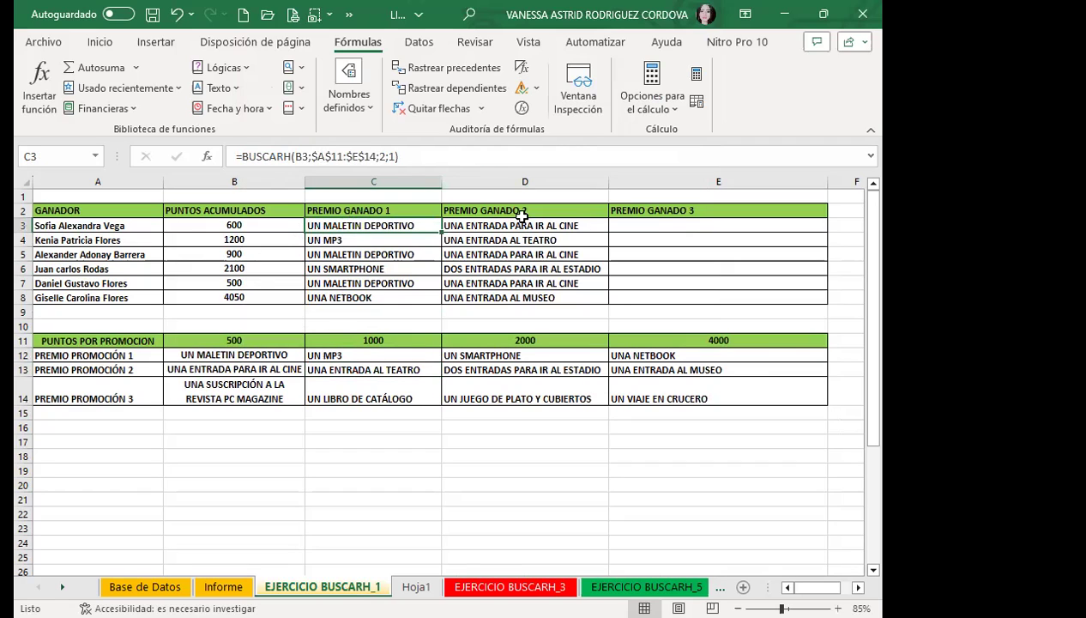
left_click(645, 224)
left_click(471, 227)
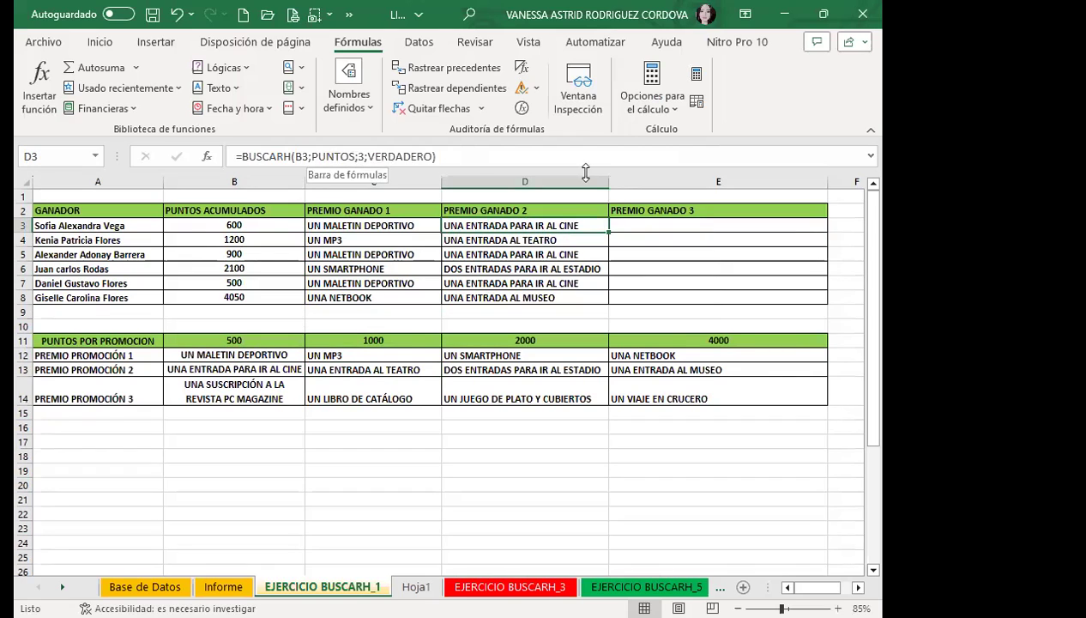
left_click(687, 225)
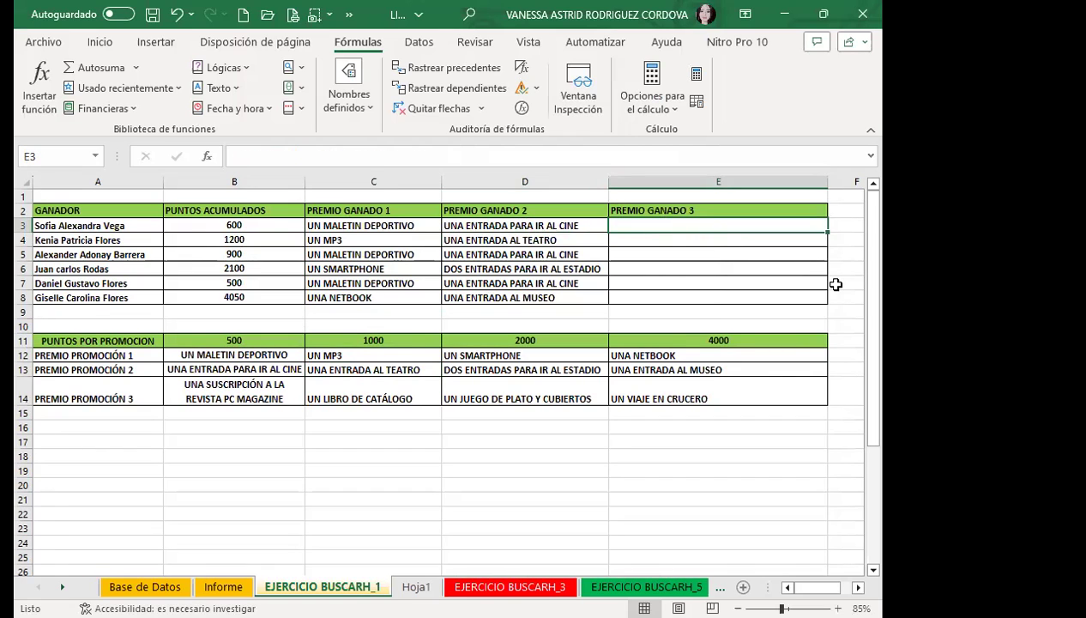
type("=")
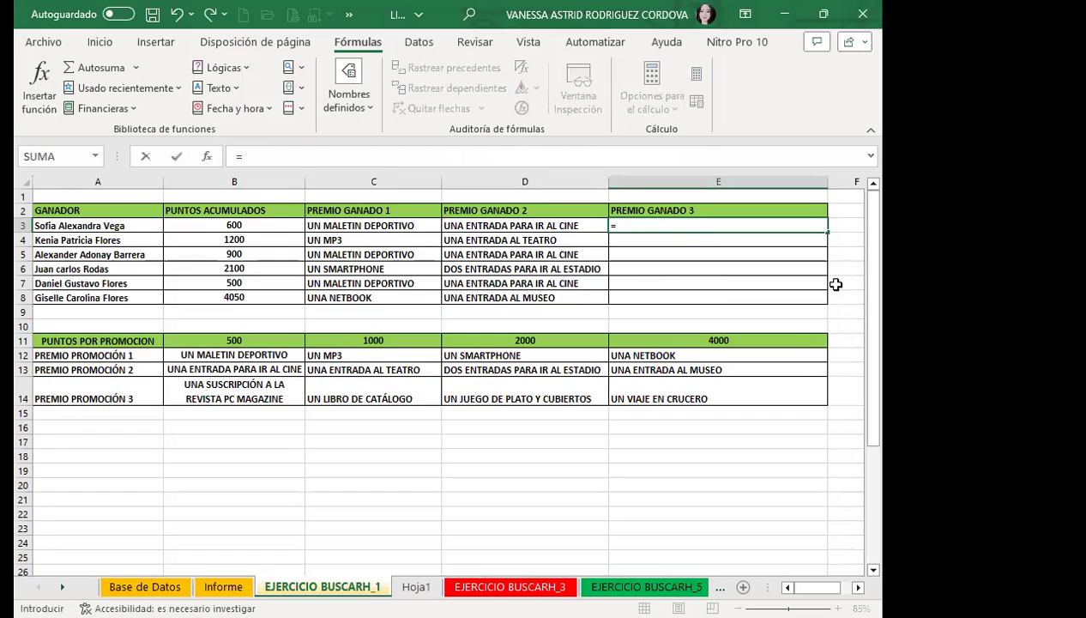
type("BU")
key("BackSpace")
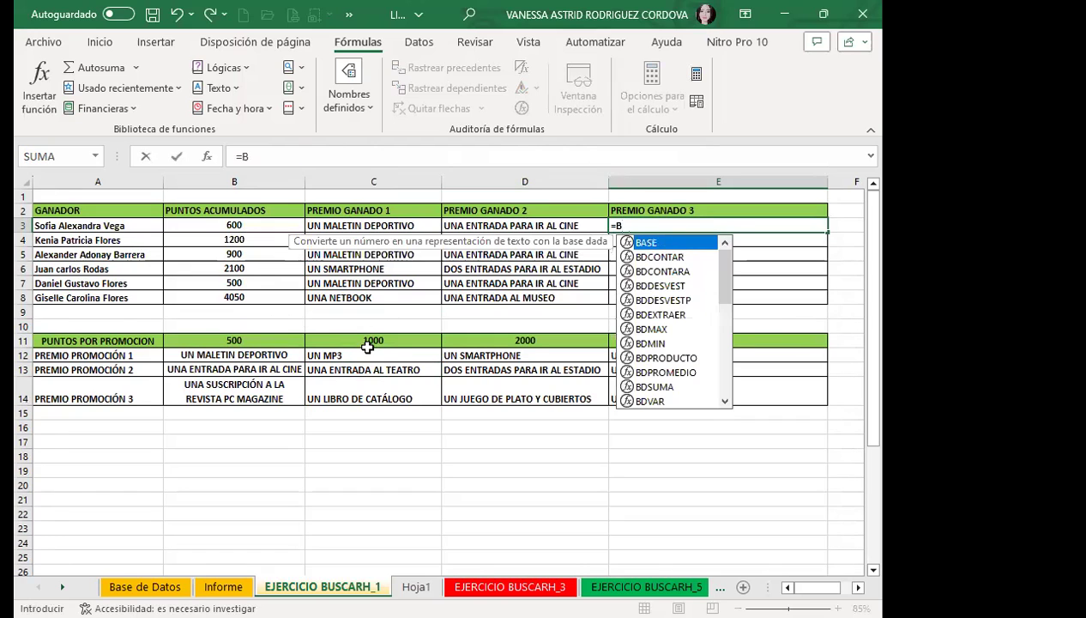
key("BackSpace")
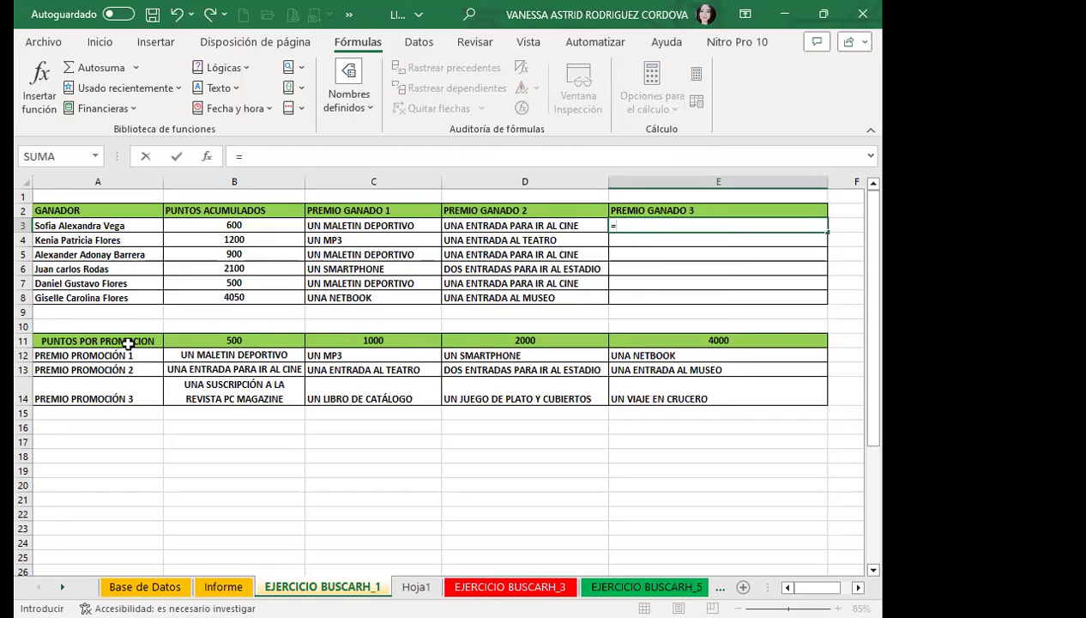
left_click(99, 341)
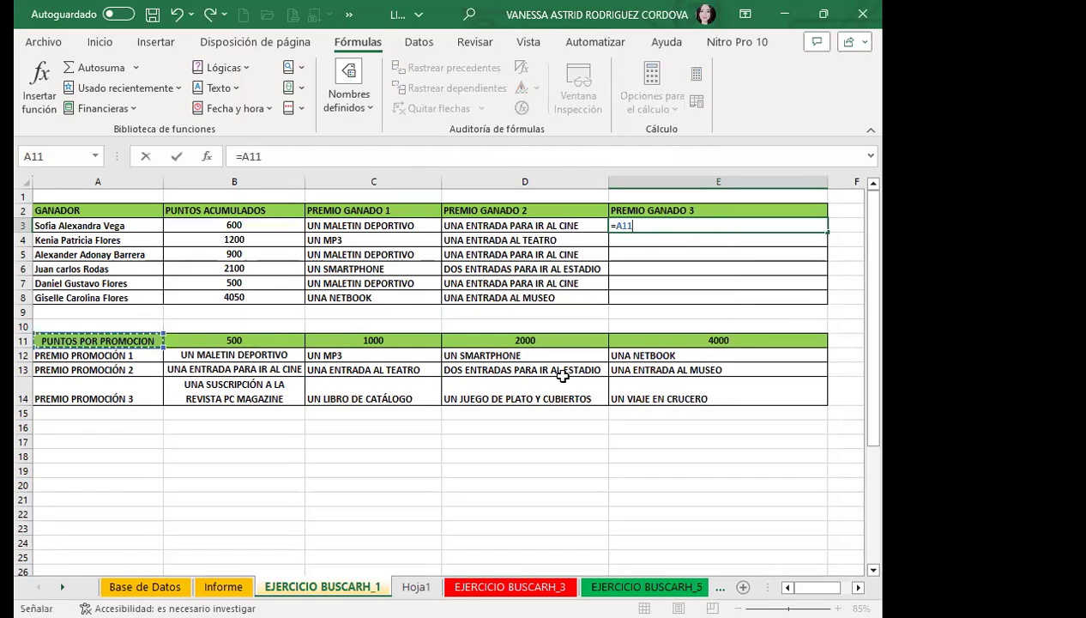
left_click(675, 384, "shift")
type("=PUNTOS")
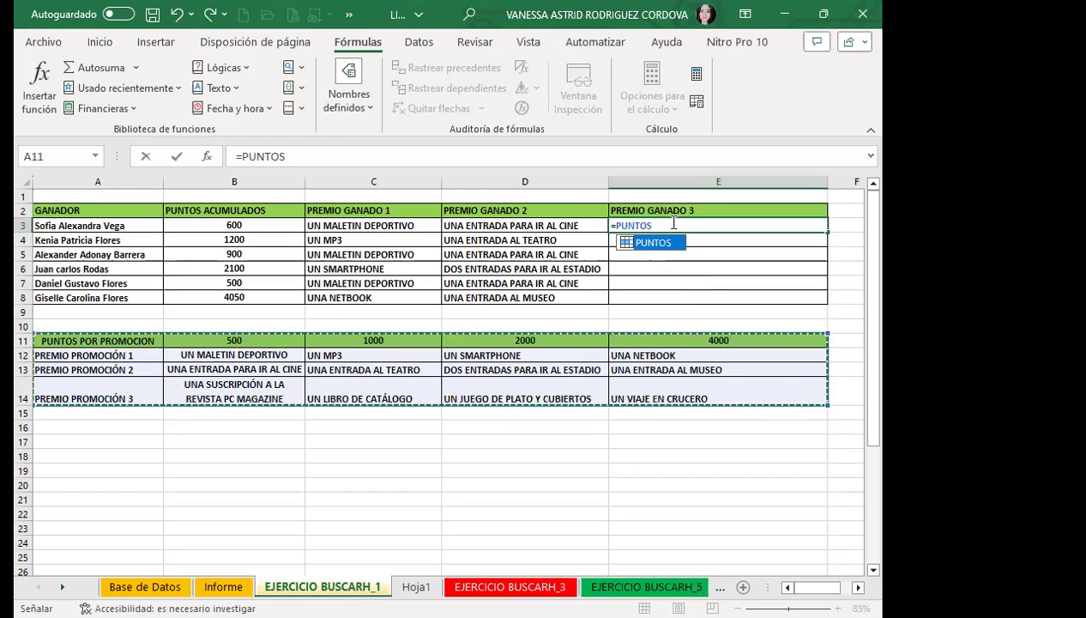
key("BackSpace")
key("BackSpace")
key("BackSpace")
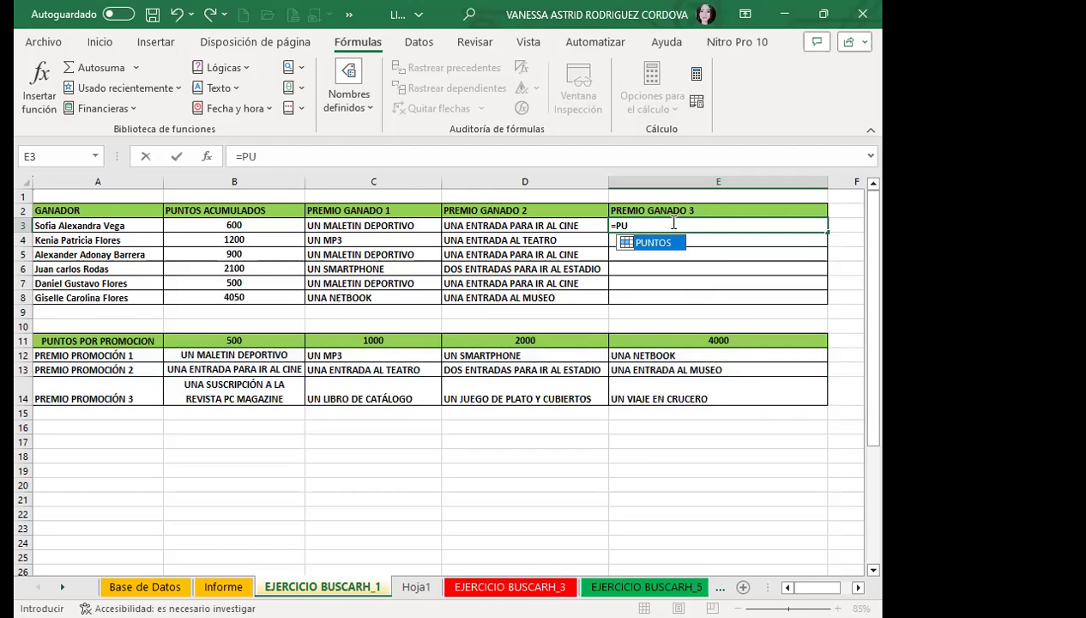
key("BackSpace")
key("BackSpace")
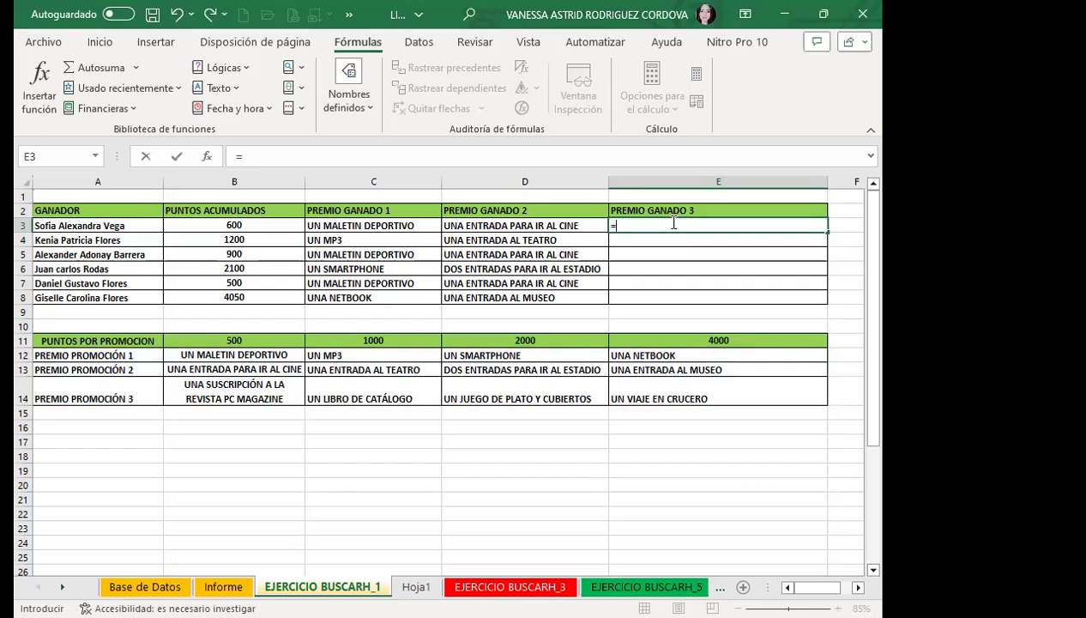
key("Escape")
left_click(643, 283)
left_click(343, 103)
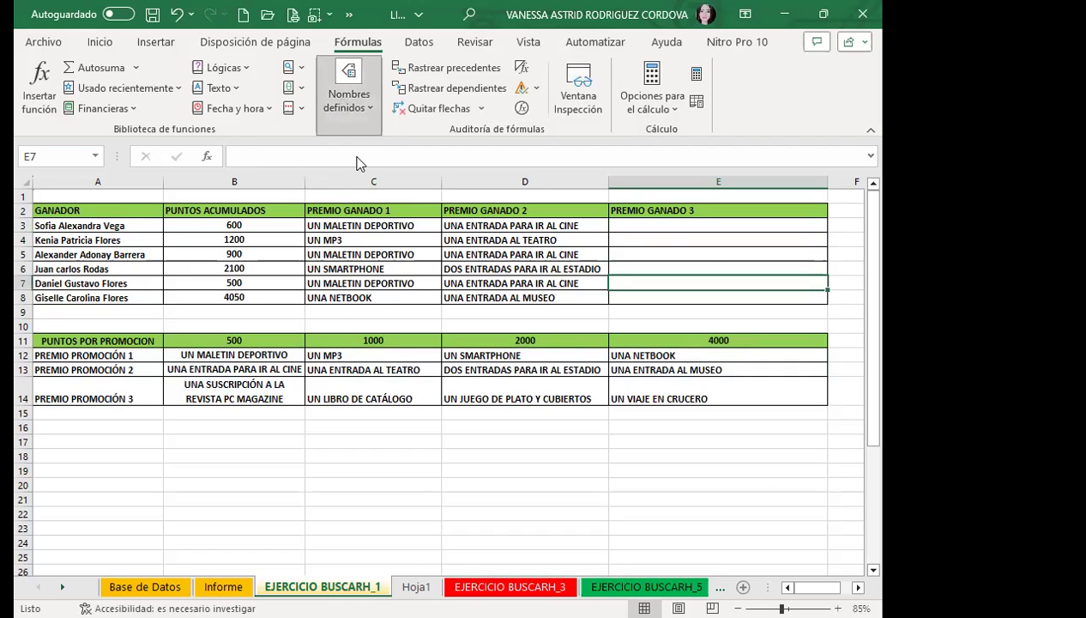
left_click_drag(450, 93, 621, 96)
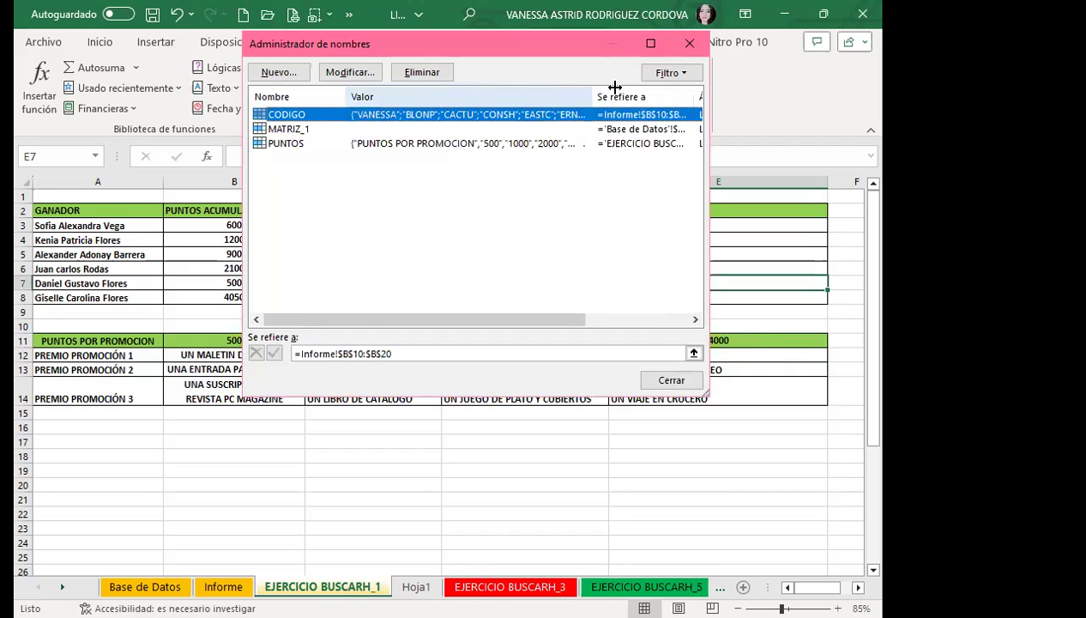
left_click_drag(546, 96, 365, 96)
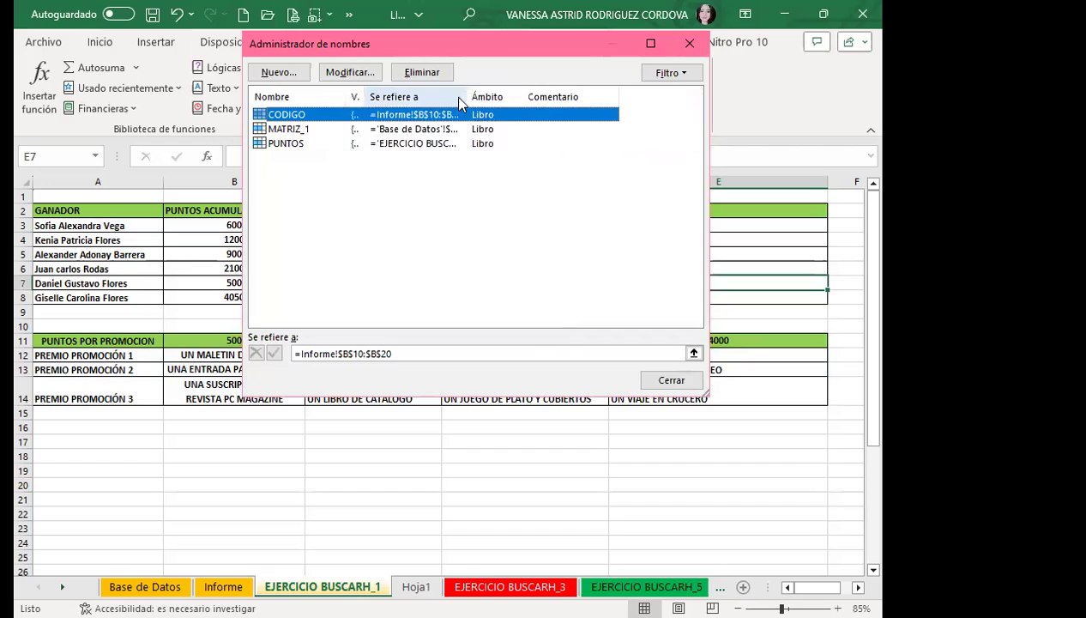
left_click_drag(463, 96, 663, 96)
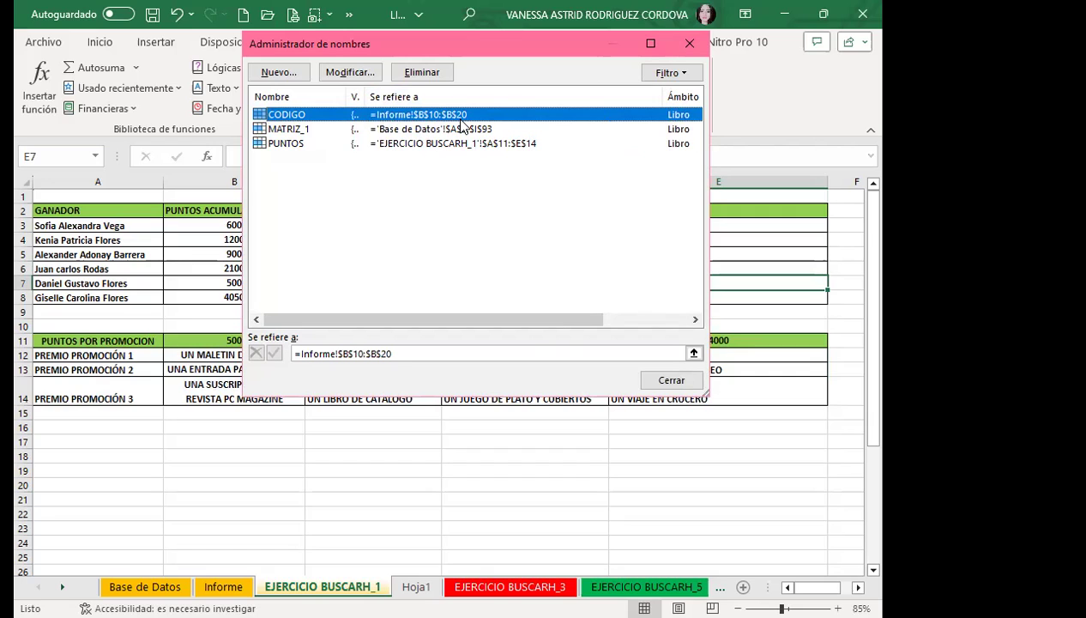
left_click(279, 144)
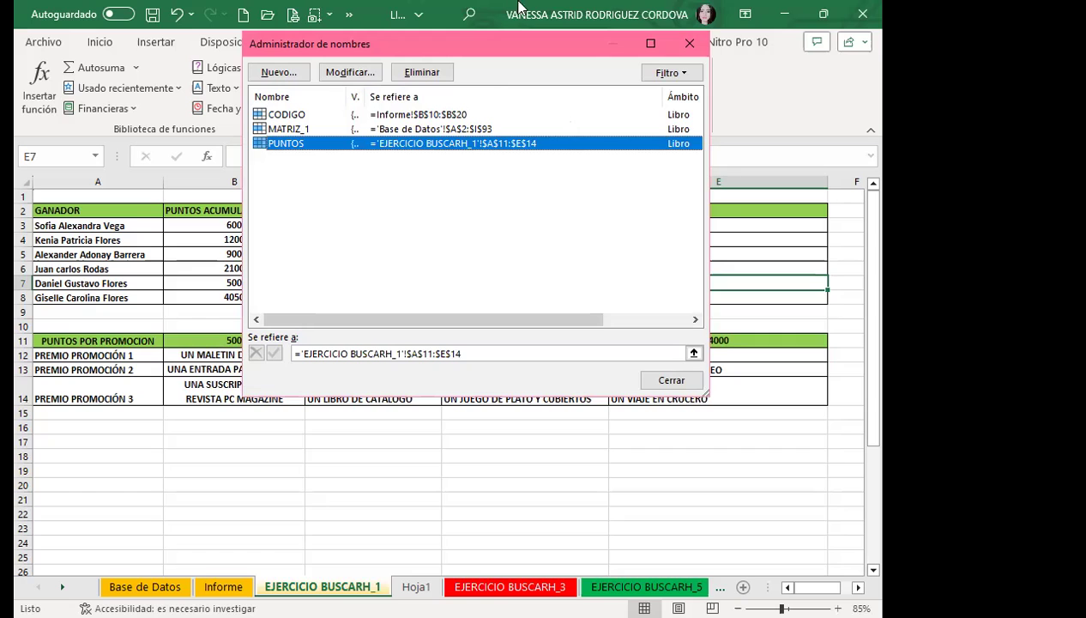
left_click(687, 43)
left_click(301, 384)
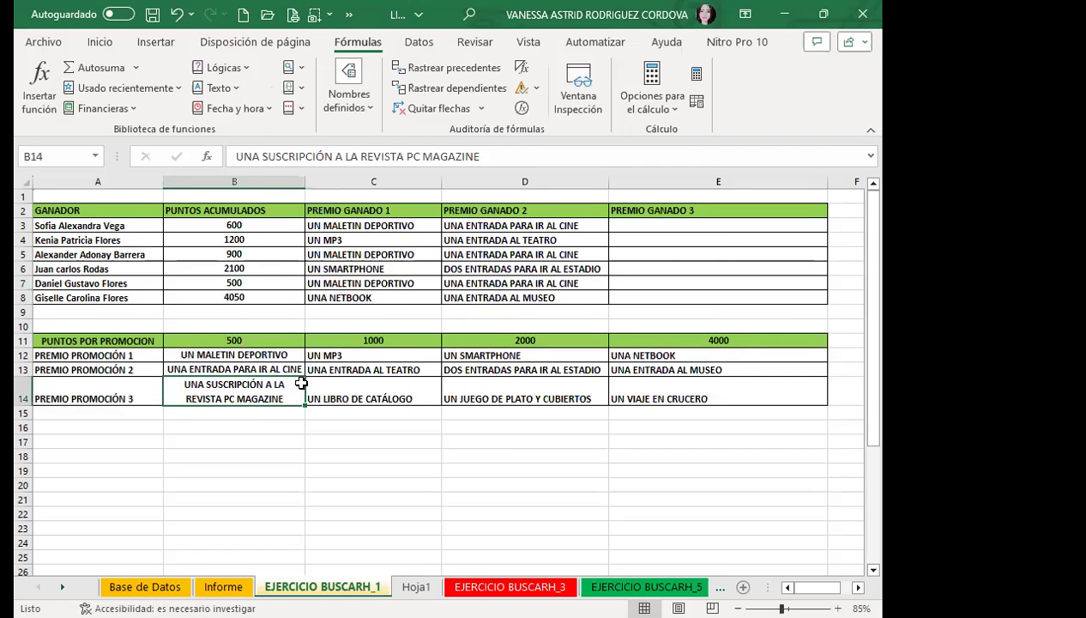
left_click(627, 222)
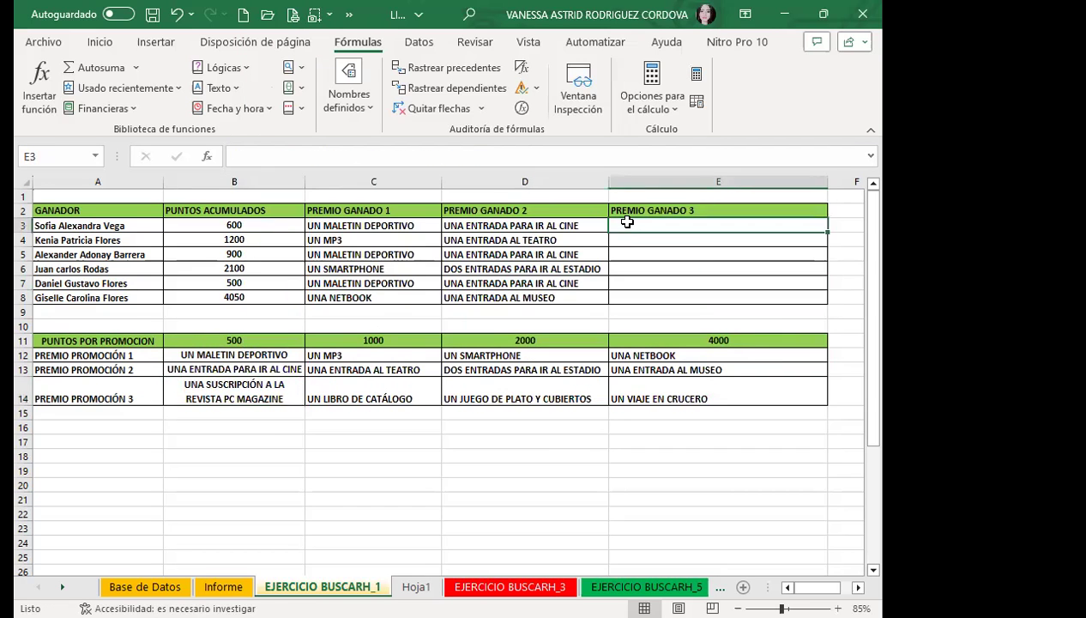
type("=")
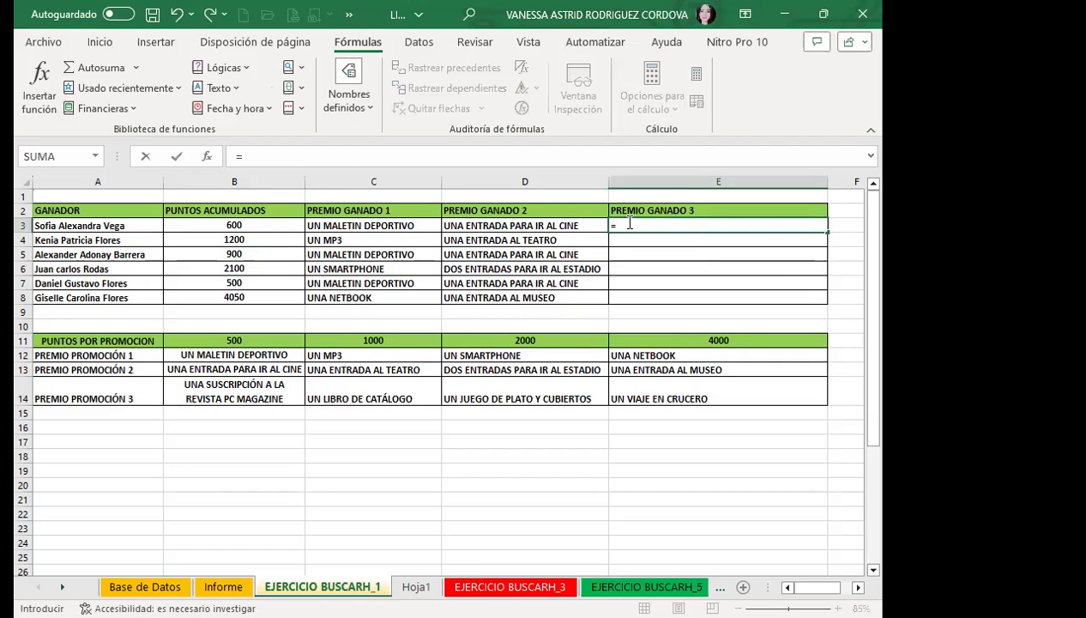
key("BackSpace")
left_click(349, 225)
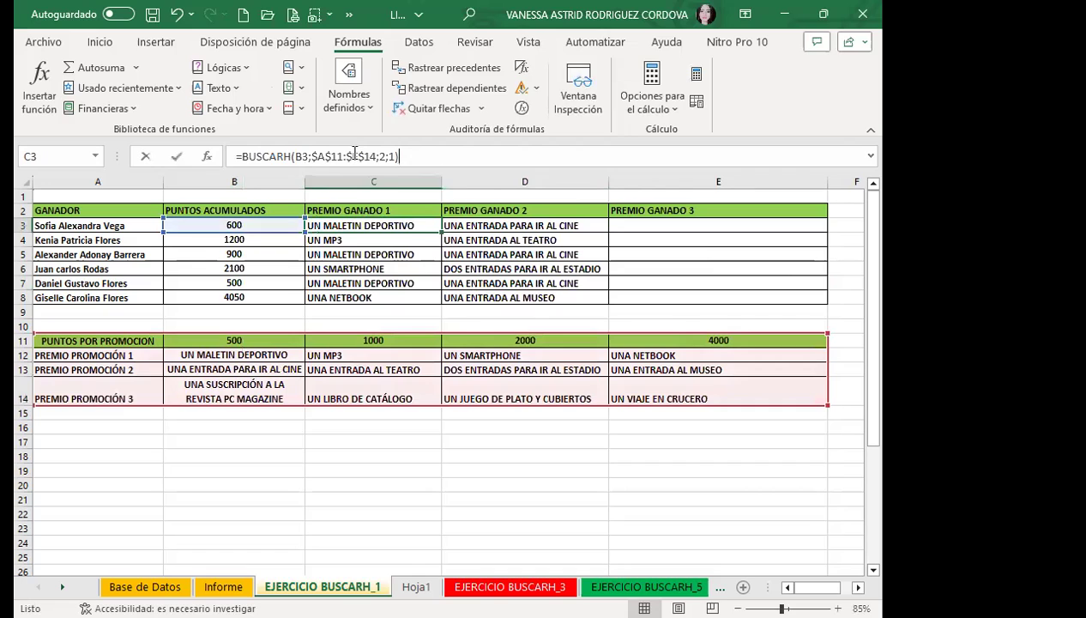
double_click(407, 221)
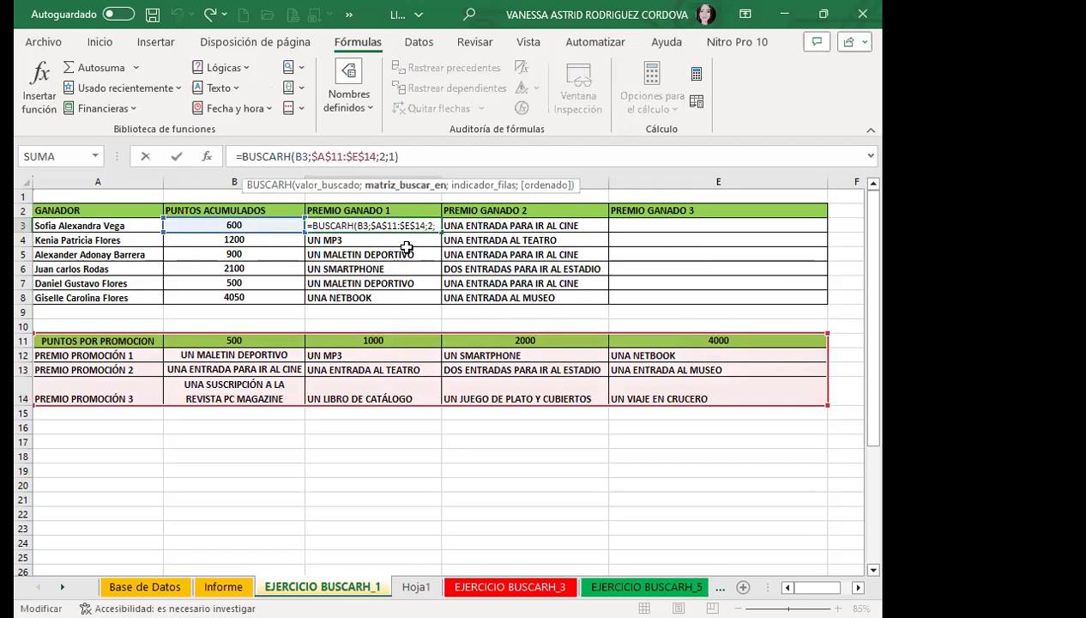
key("Return")
left_click(468, 226)
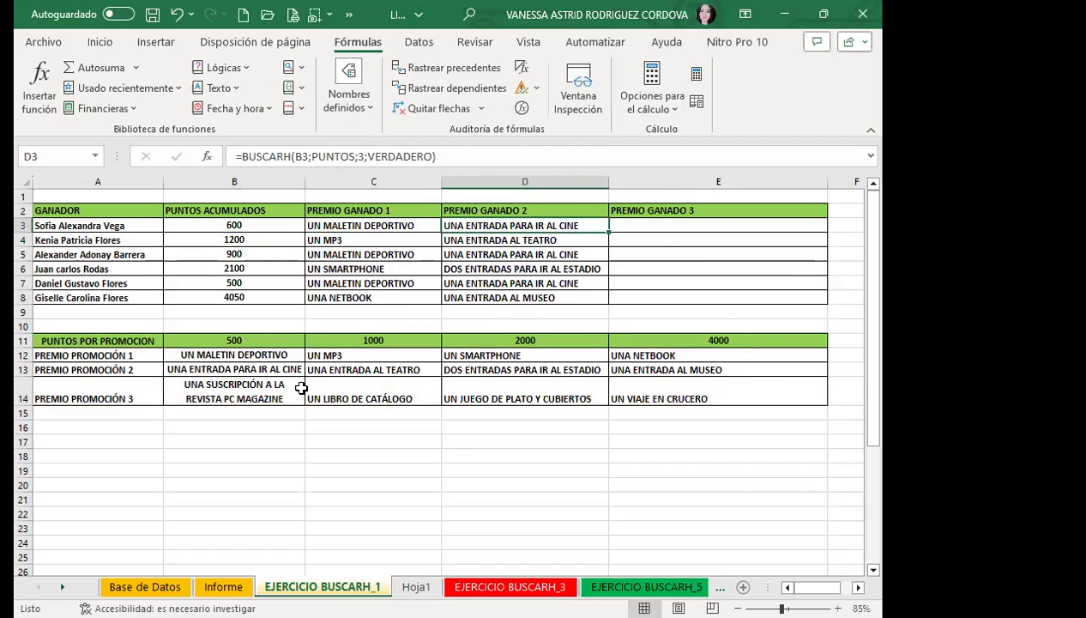
left_click(325, 155)
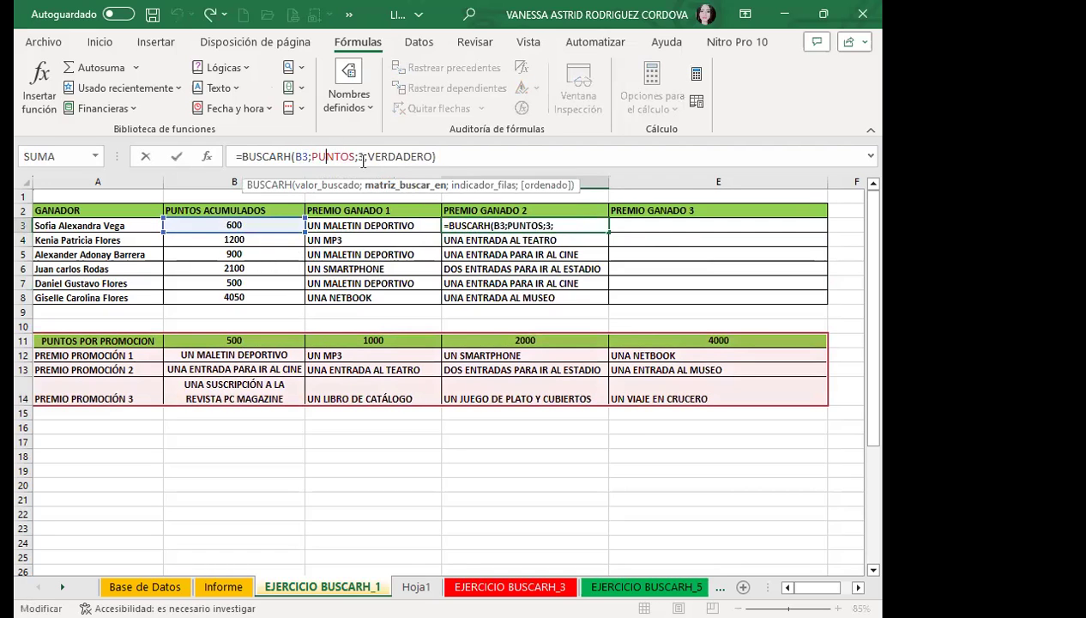
key("Return")
left_click(648, 226)
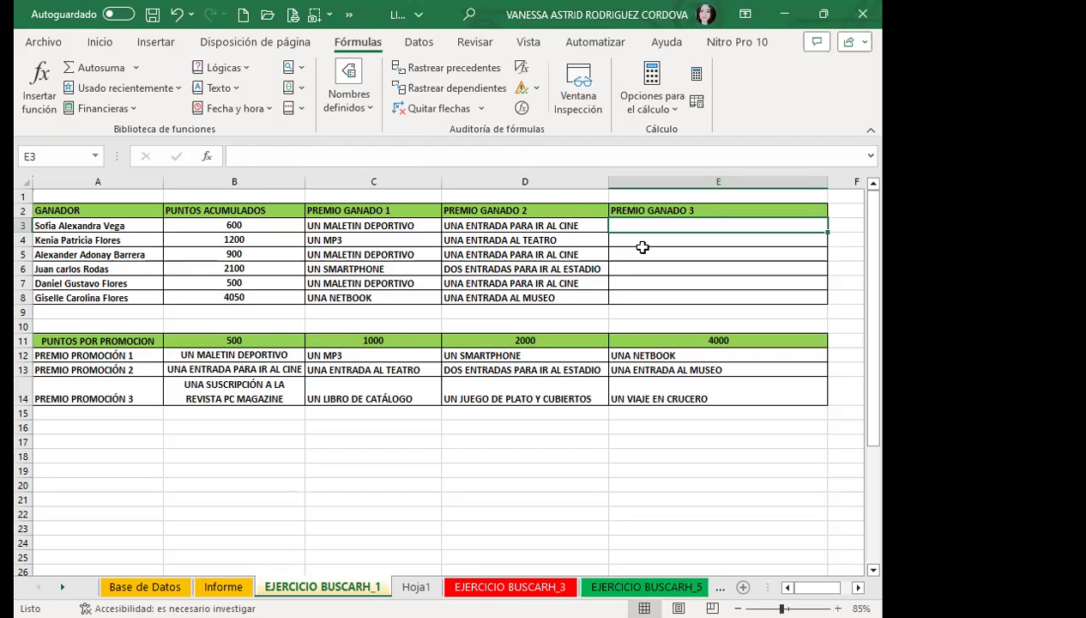
Review the prize formulas in C3 and D3 and the still-empty E3.
left_click(386, 227)
left_click(478, 227)
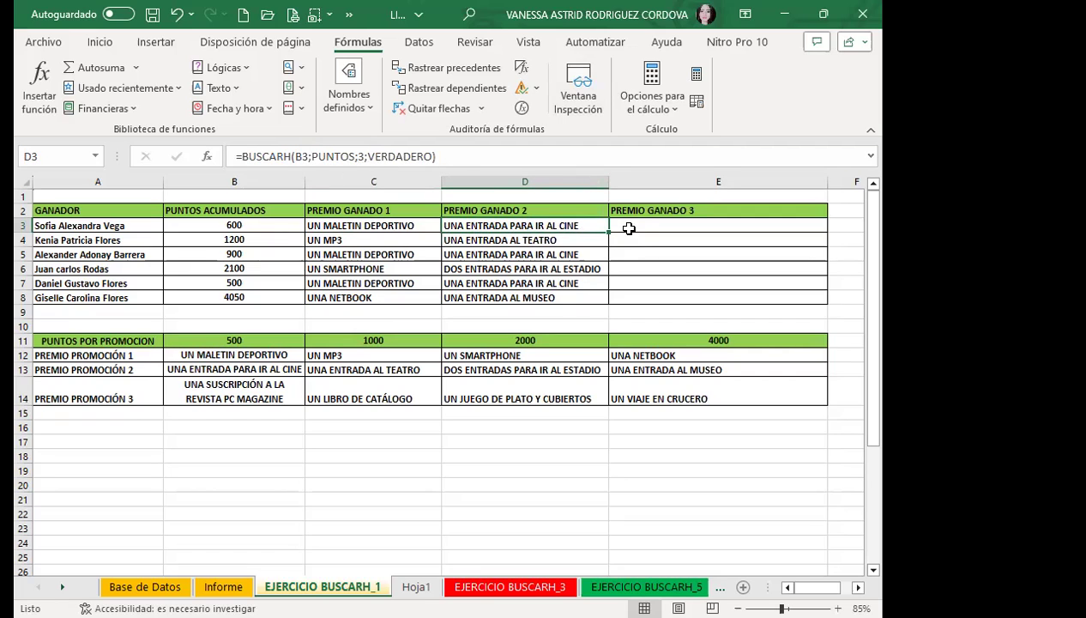
left_click(635, 225)
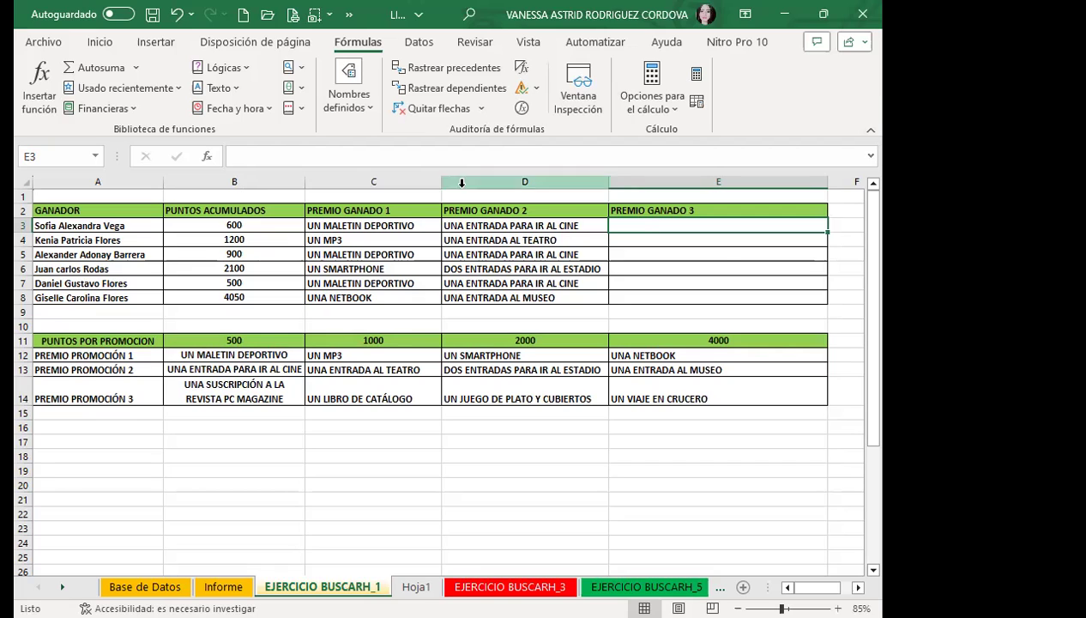
left_click(667, 268)
Select the points B3:B8 and type ACUMULADOS into the Name Box.
left_click(623, 222)
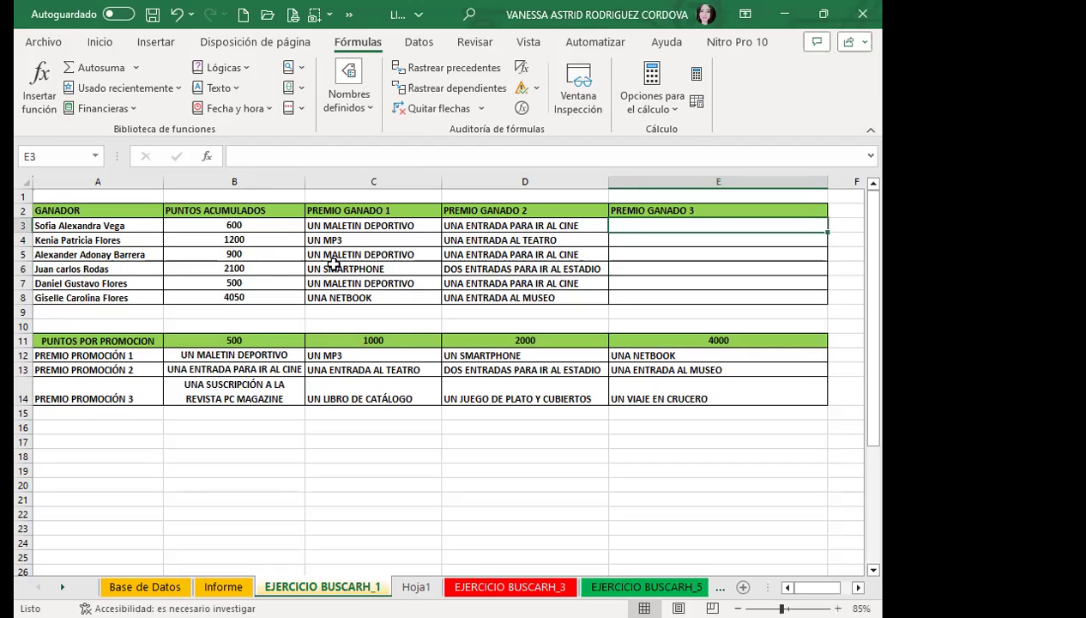
left_click(270, 228)
left_click_drag(272, 232, 276, 296)
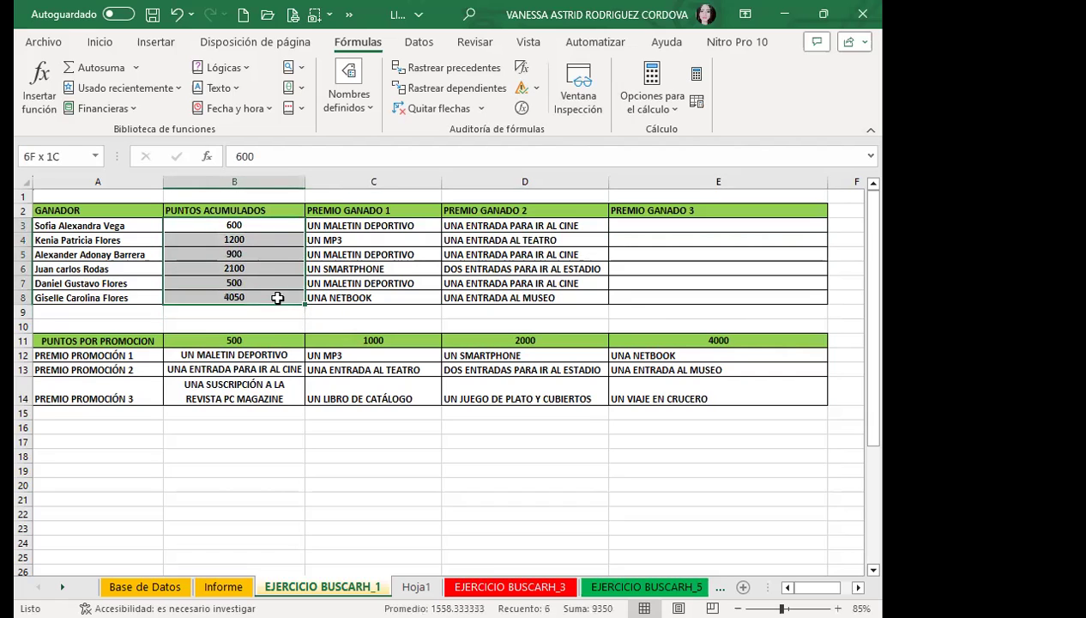
left_click(59, 161)
type("ACU")
type("MULADOS")
Confirm the ACUMULADOS name and enter =BUSCARH(ACUMULADOS;PUNTOS;4;1) in E3, filling E3:E8.
key("Return")
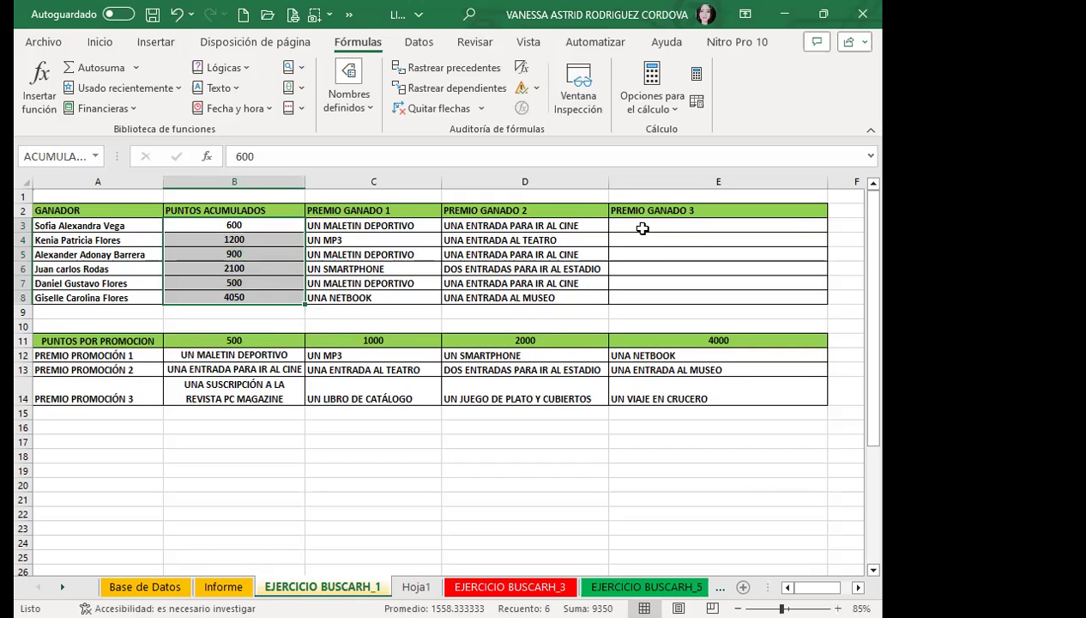
left_click(642, 228)
type("=")
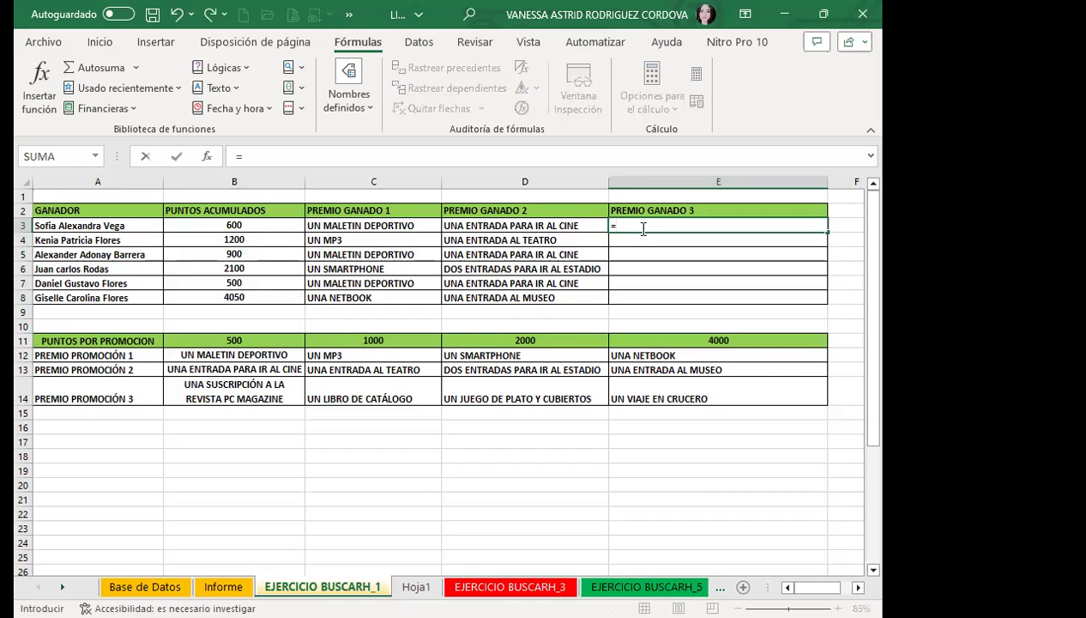
type("BUSC")
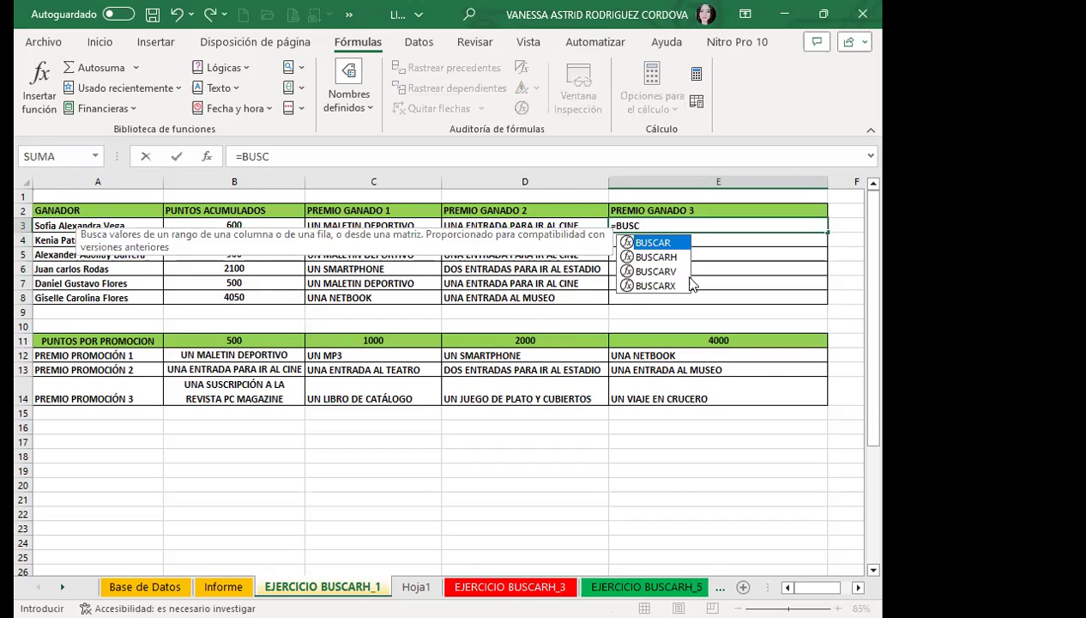
key("Tab")
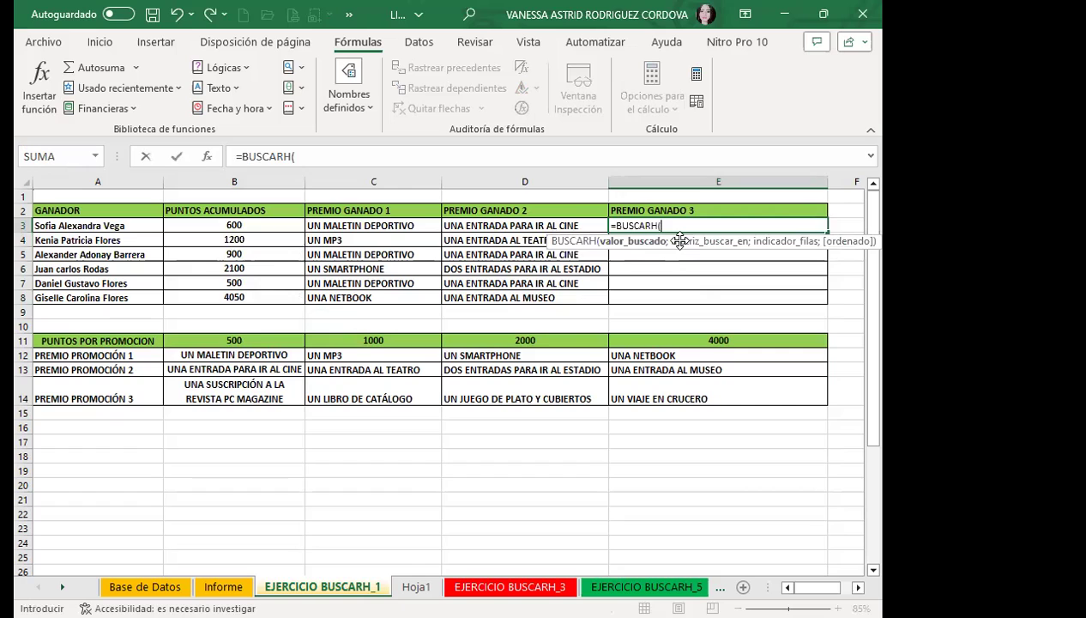
type("ACU")
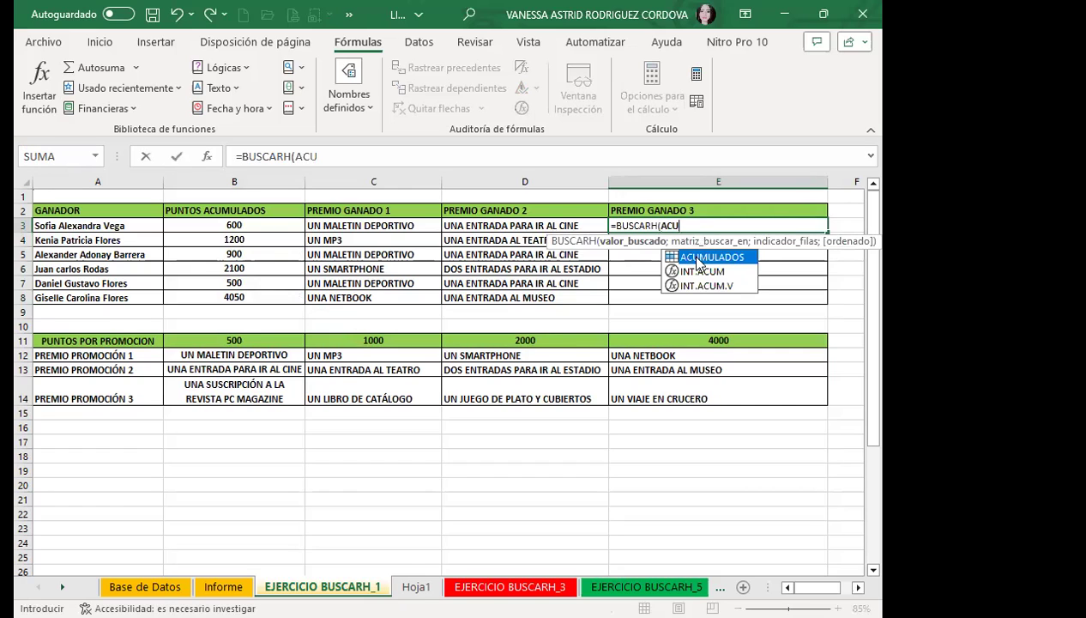
double_click(691, 258)
type(";")
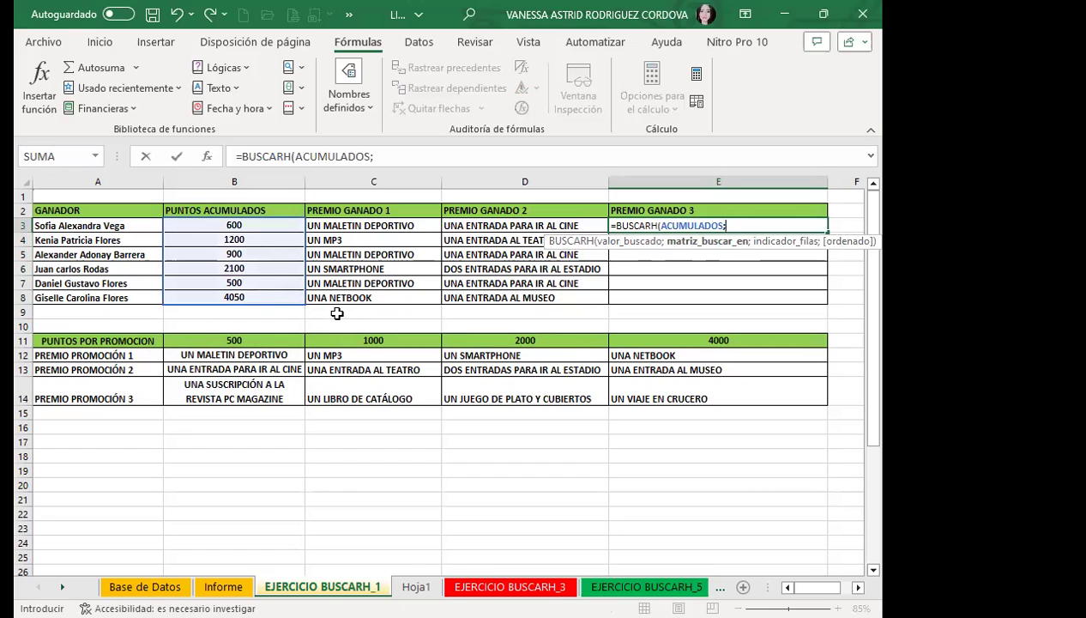
type("PUNT")
double_click(770, 258)
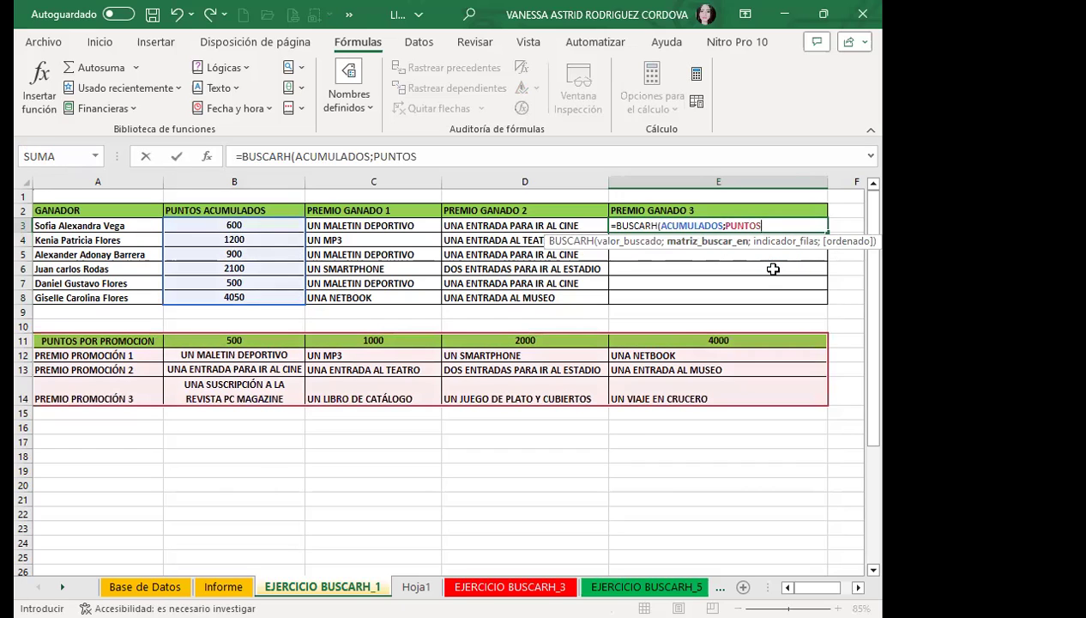
type(";")
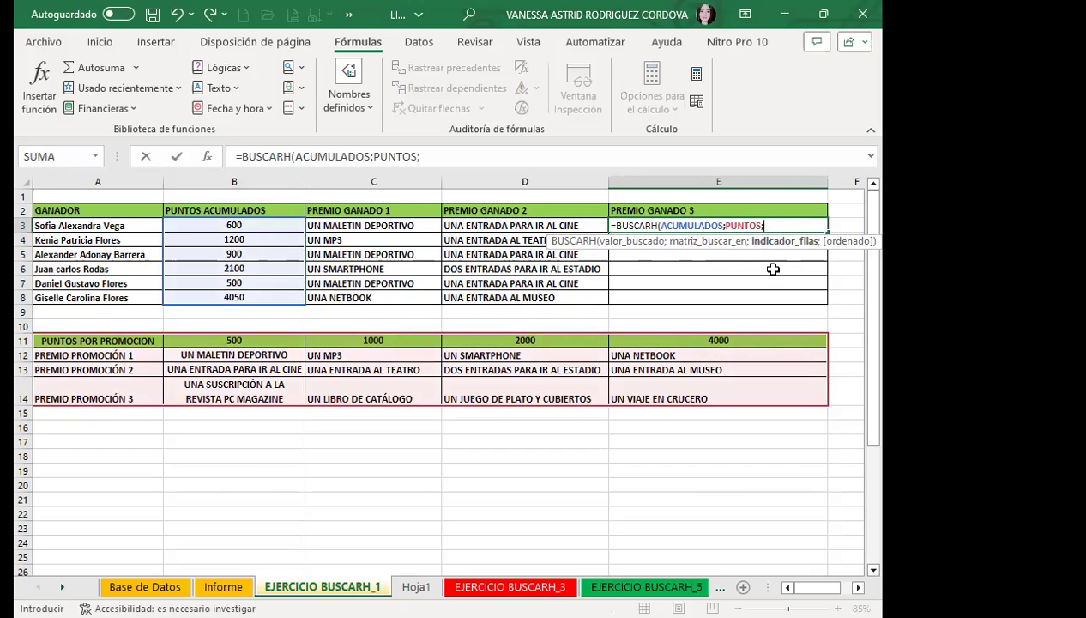
type("4")
type(";1)")
key("Return")
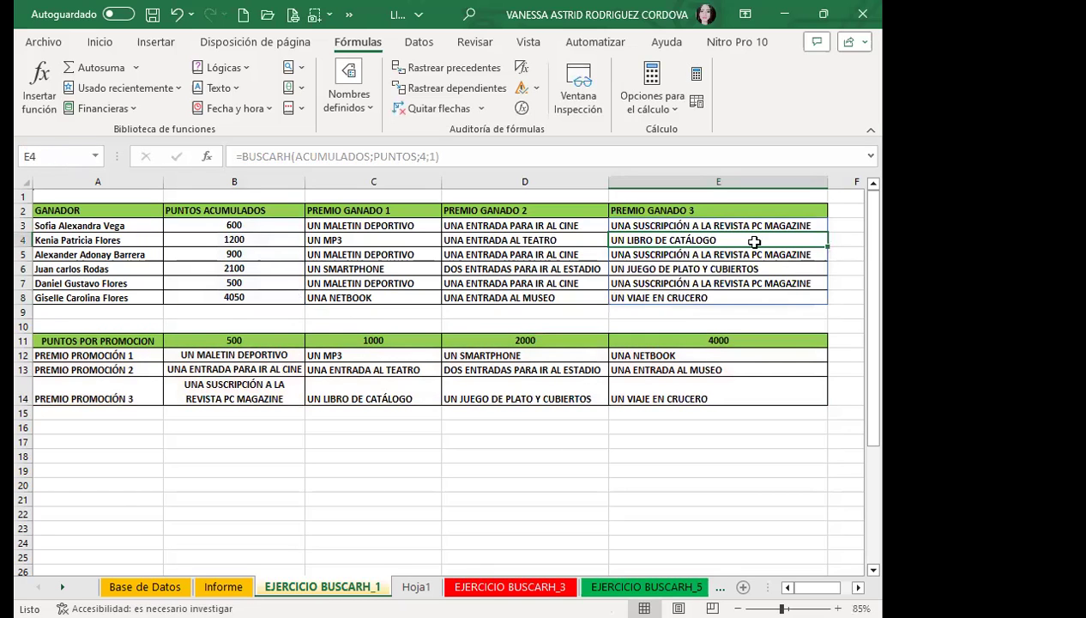
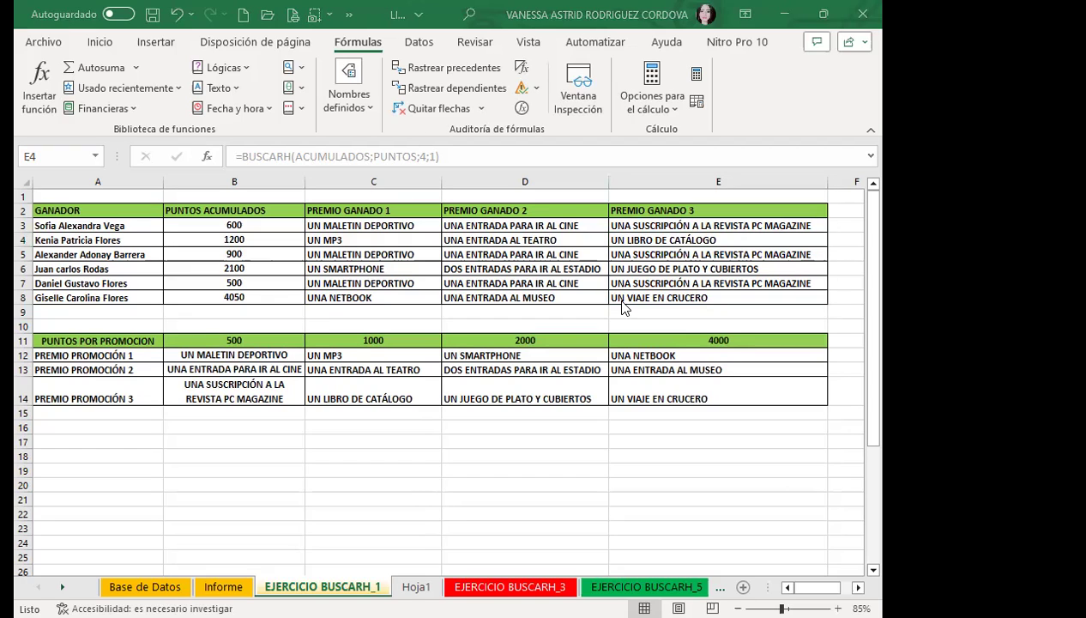
Review the prize lookup formulas in E3, D3 and C2, re-entering C2's BUSCARH formula.
left_click(660, 224)
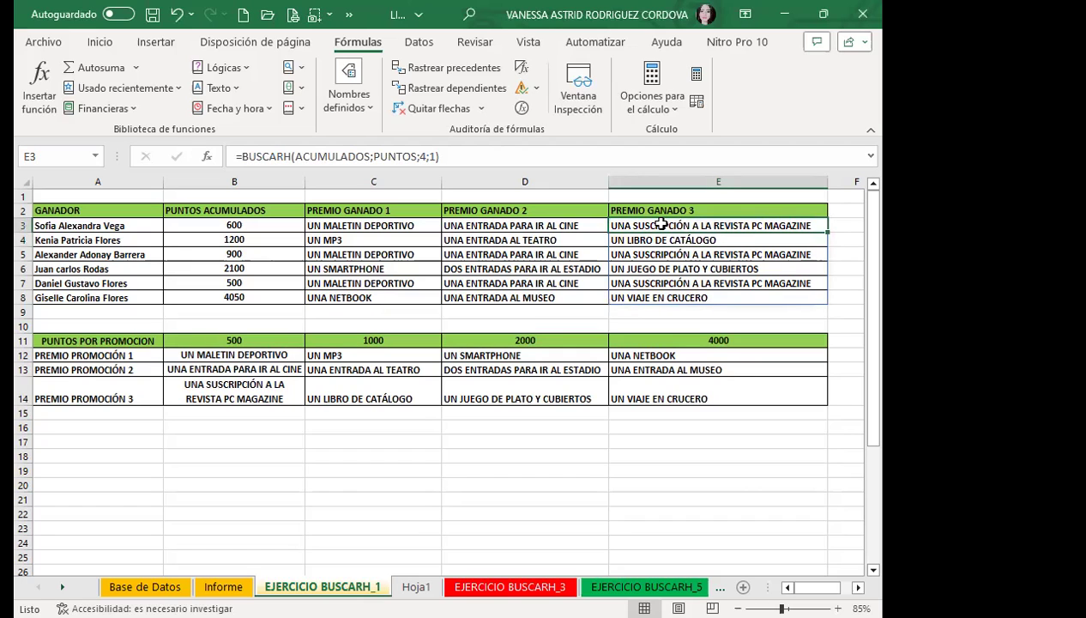
left_click(549, 224)
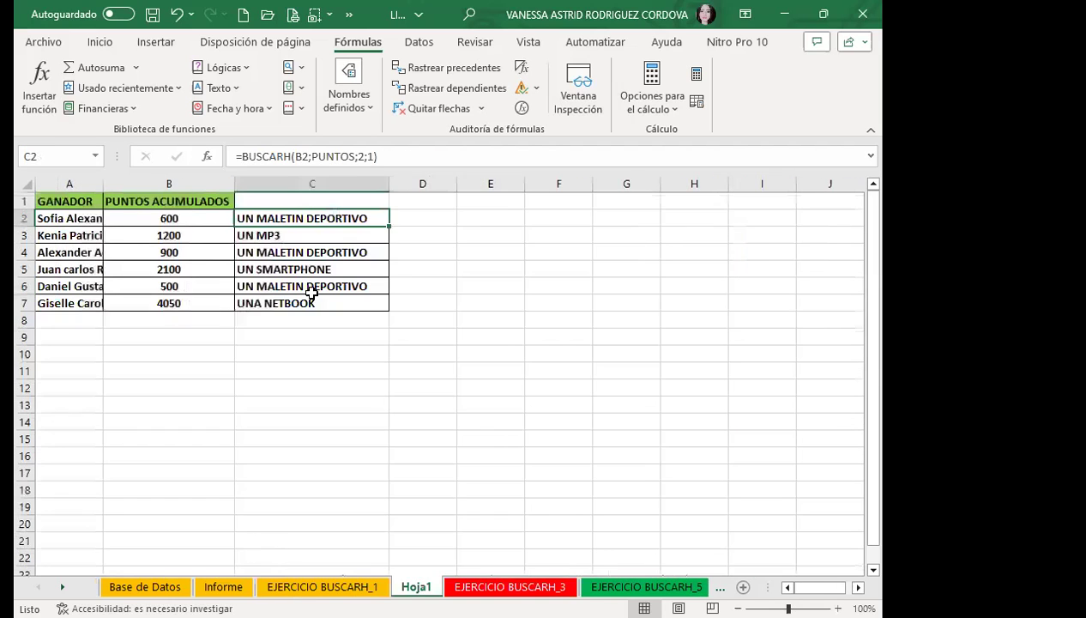
left_click(313, 268)
left_click(300, 219)
left_click(307, 156)
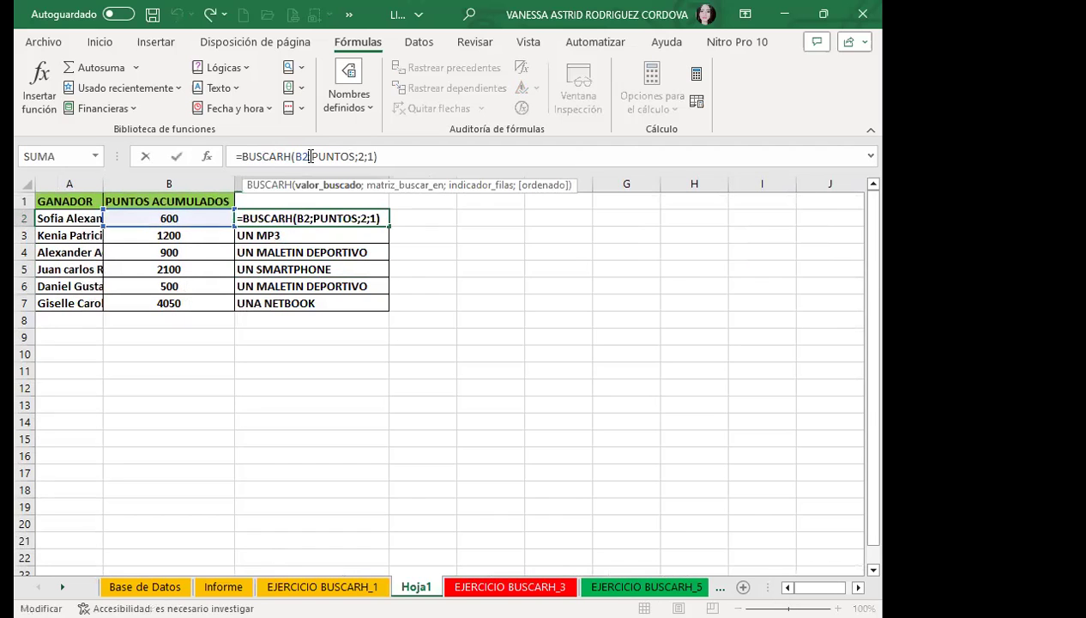
key("Return")
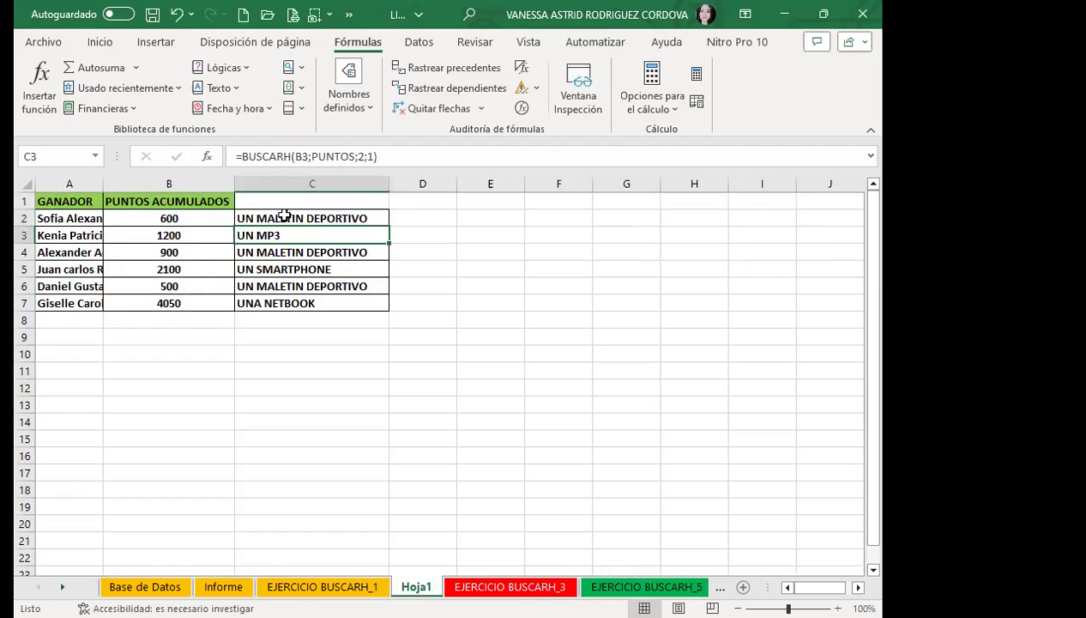
left_click(280, 216)
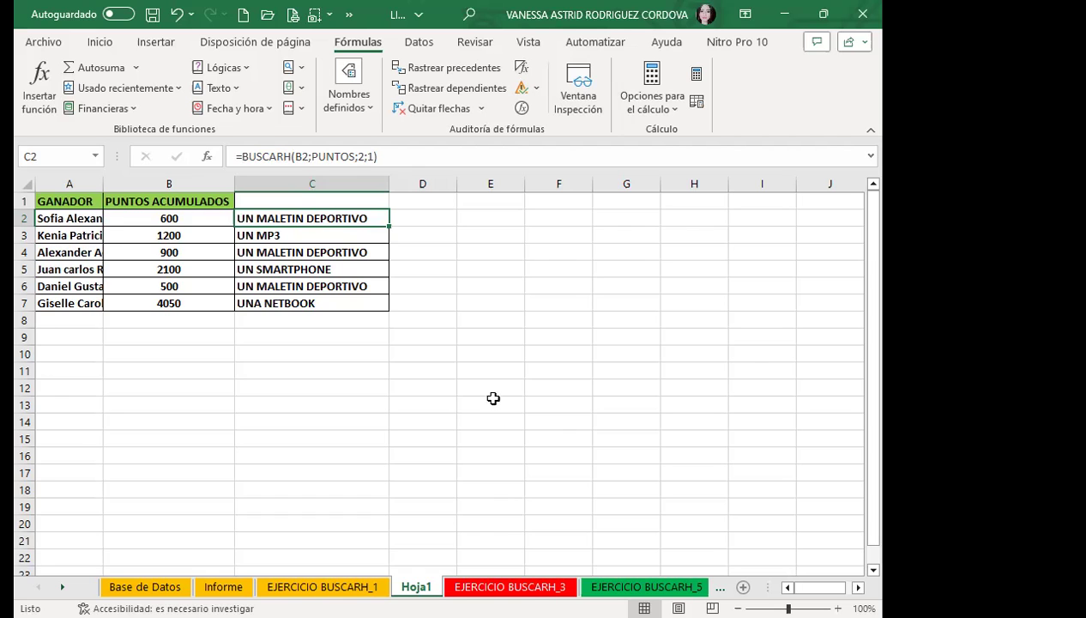
Switch to the EJERCICIO BUSCARH_3 sheet and look over the CODIGO product-code list.
left_click(510, 587)
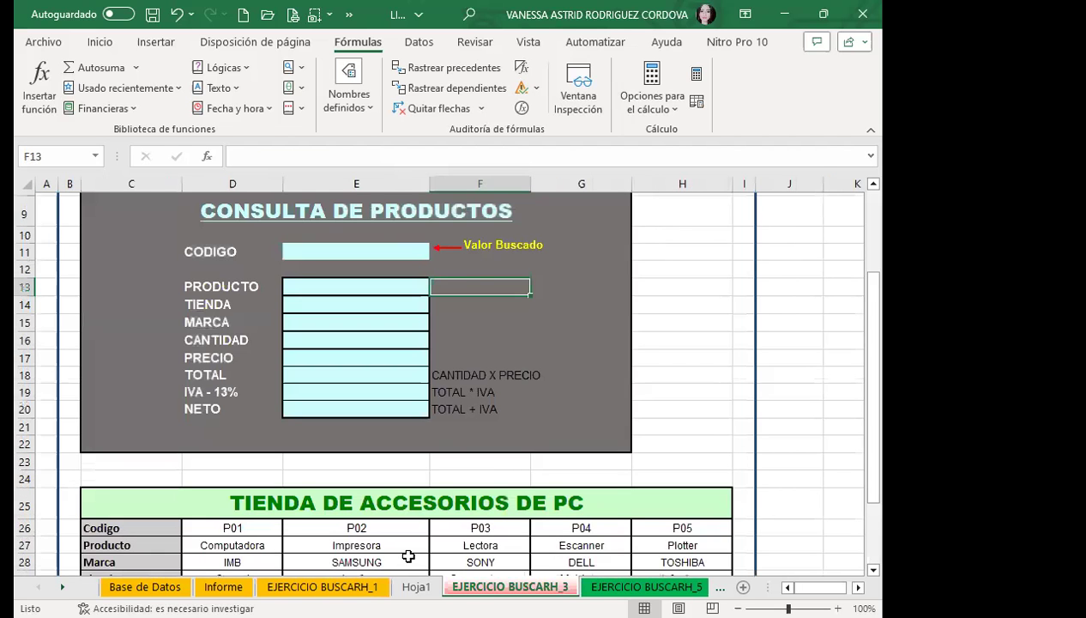
scroll(598, 545, "down", 1)
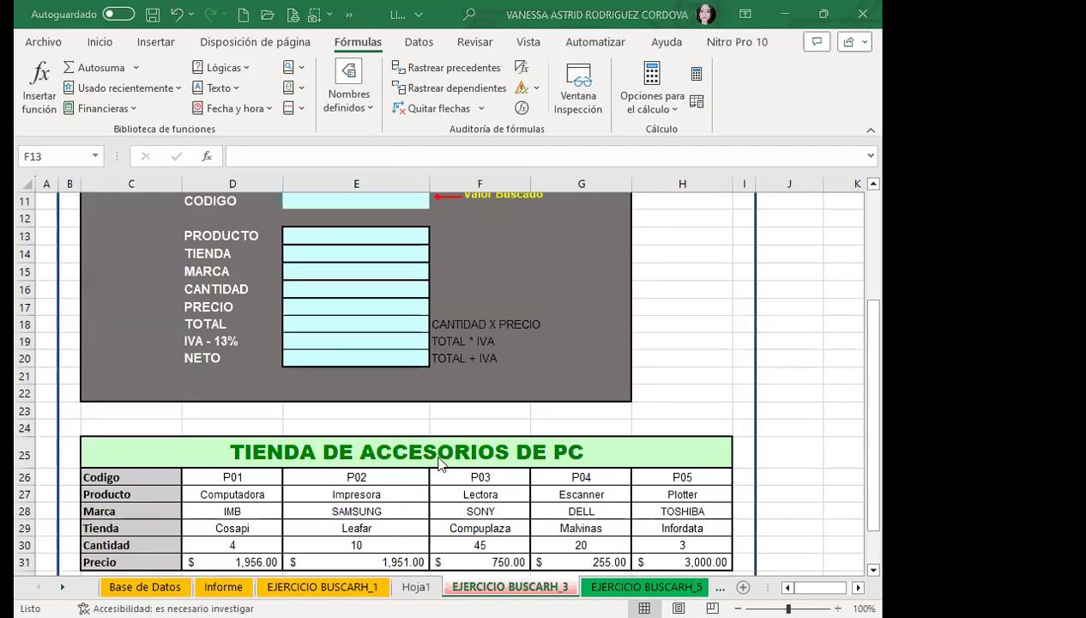
scroll(397, 411, "up", 2)
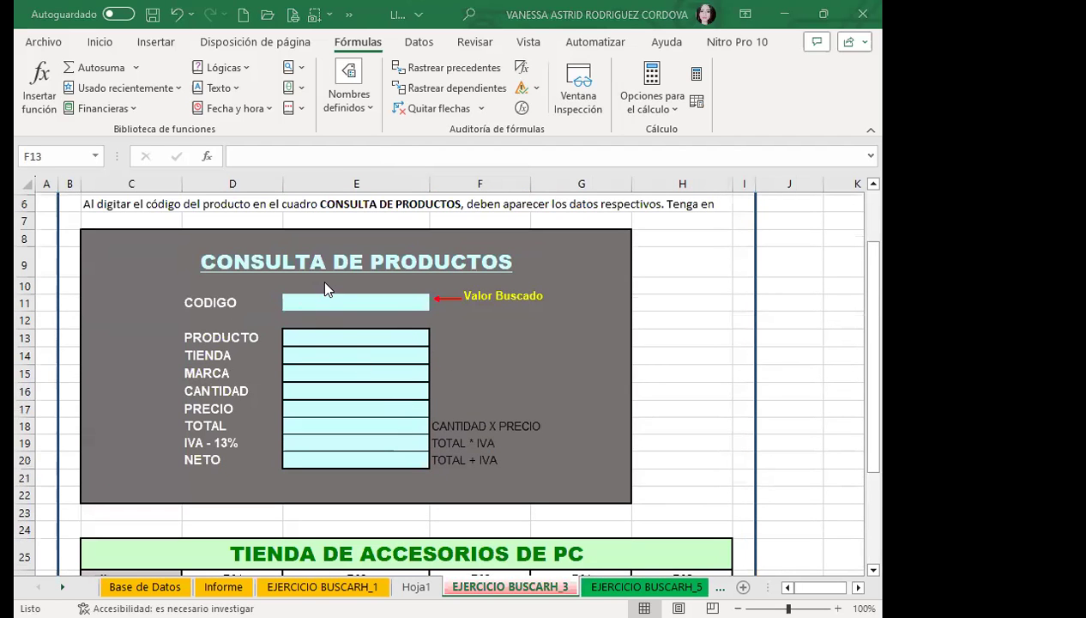
left_click(395, 286)
left_click(343, 305)
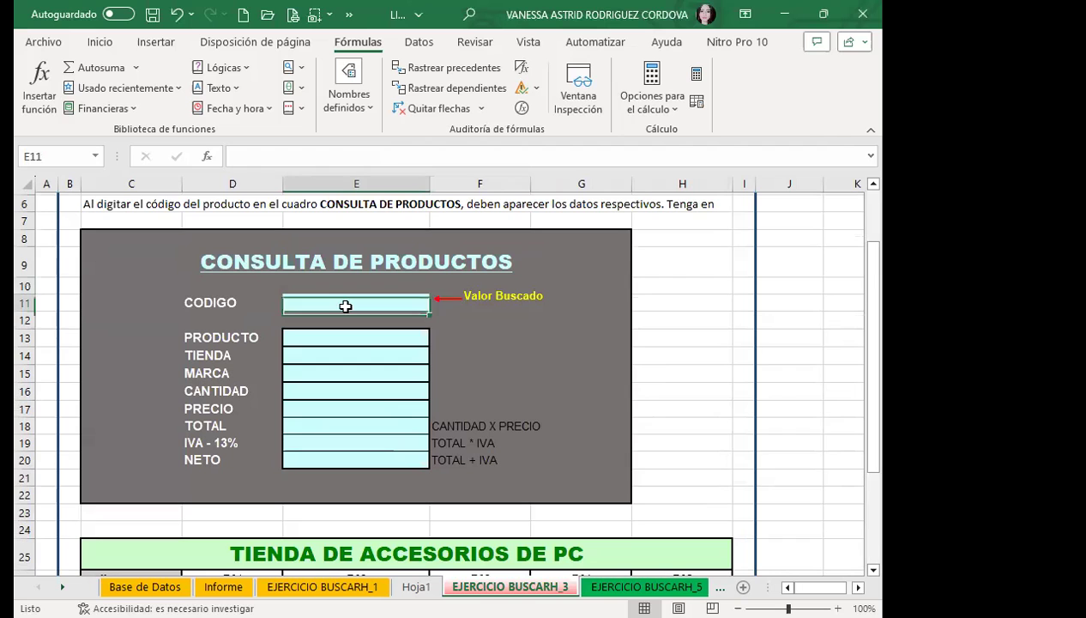
left_click(438, 303)
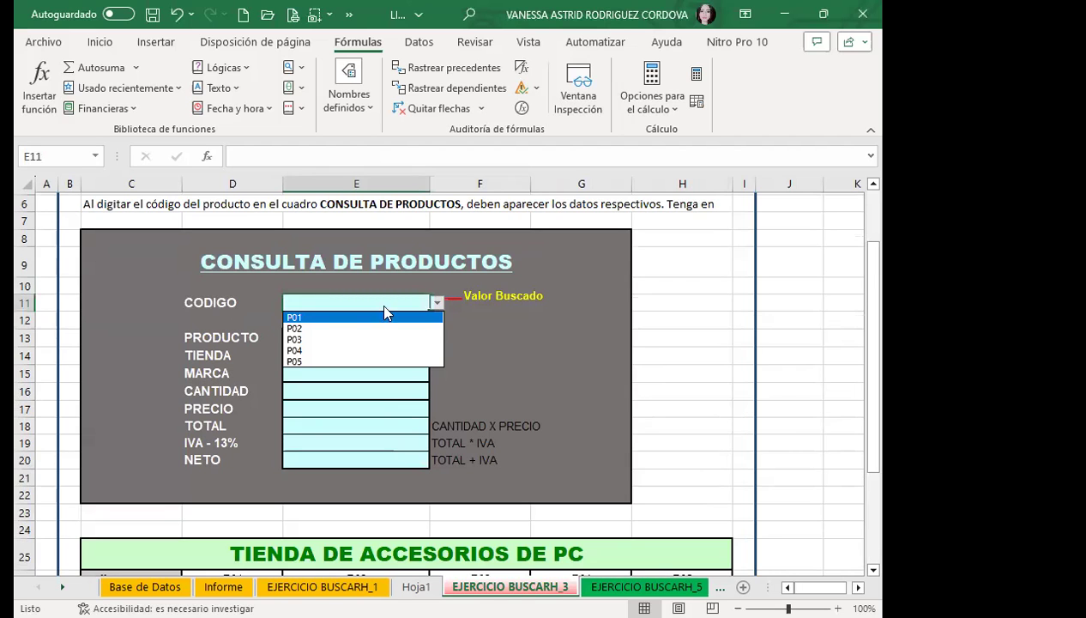
key("Escape")
Choose product code P01 in the CODIGO cell E11.
scroll(167, 442, "down", 2)
scroll(167, 441, "down", 1)
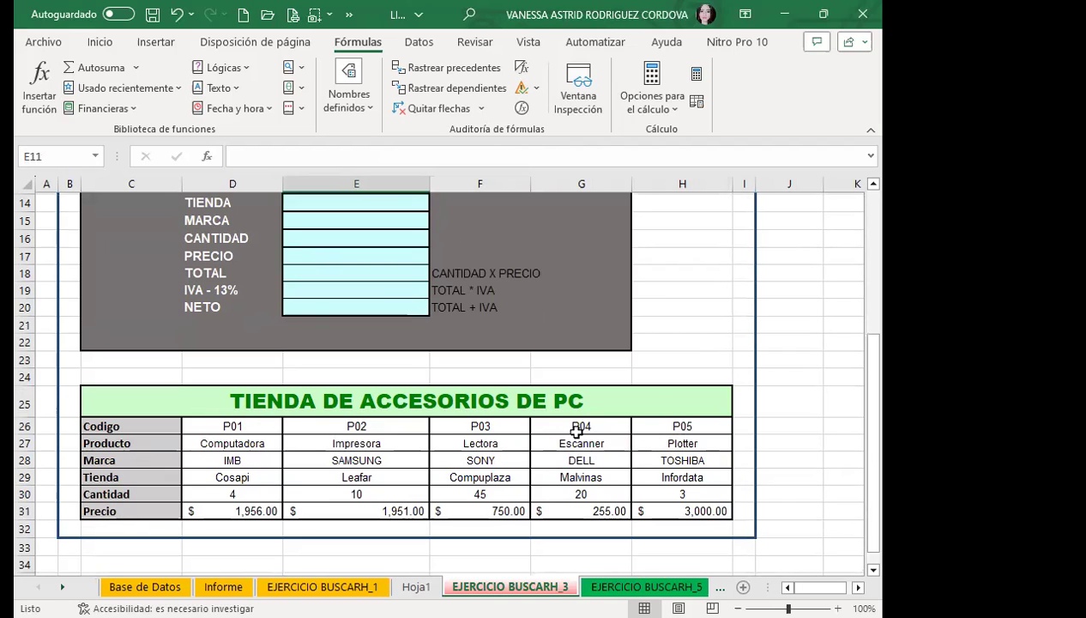
scroll(311, 308, "up", 2)
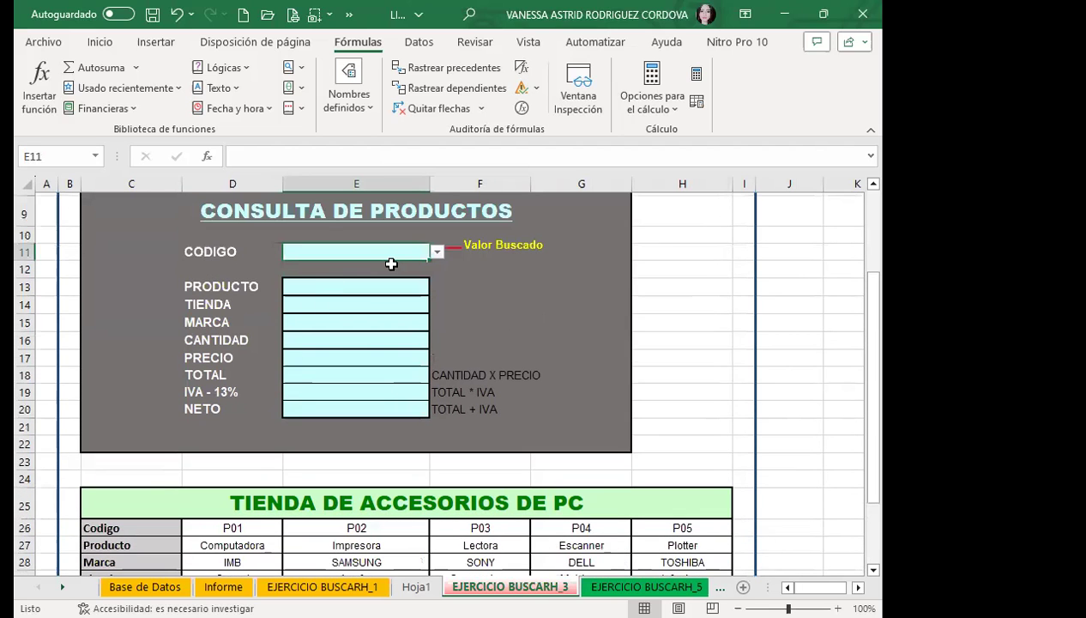
left_click(437, 252)
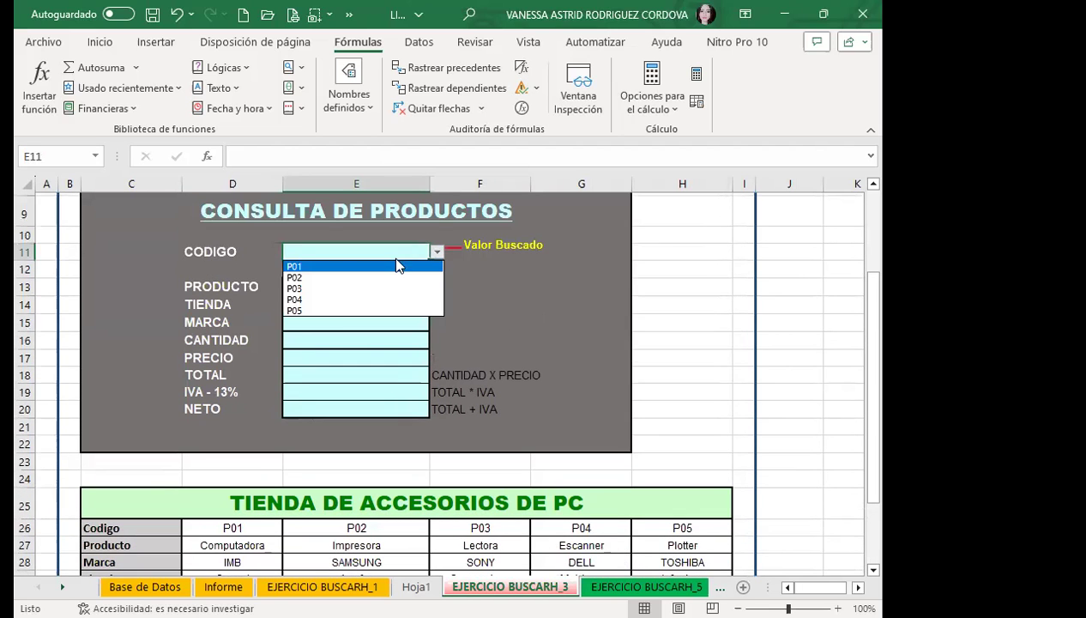
left_click(296, 266)
left_click(322, 292)
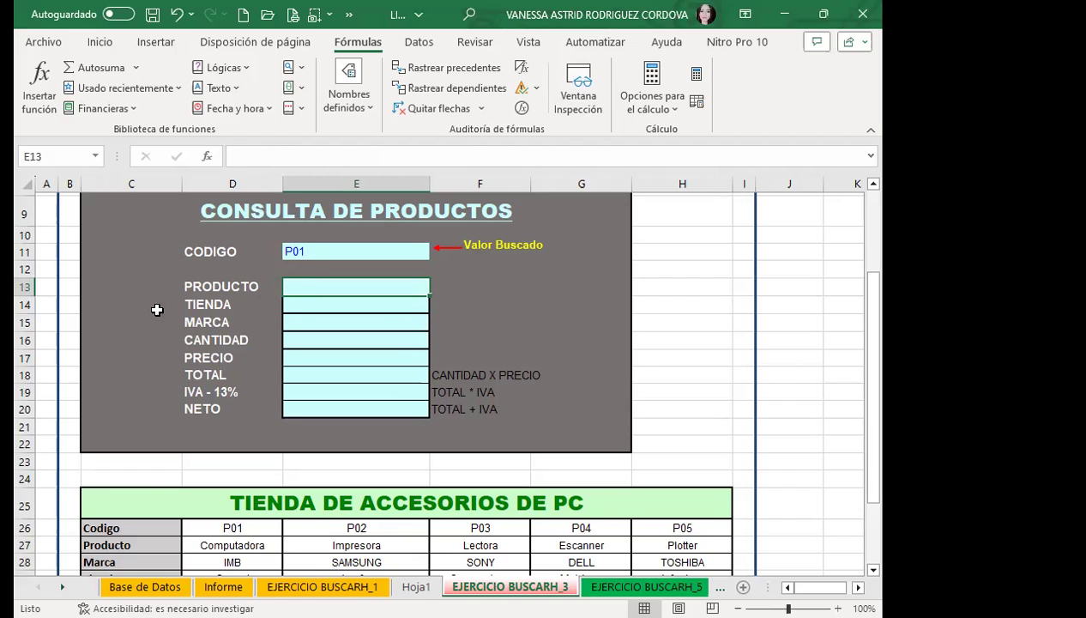
left_click(290, 308)
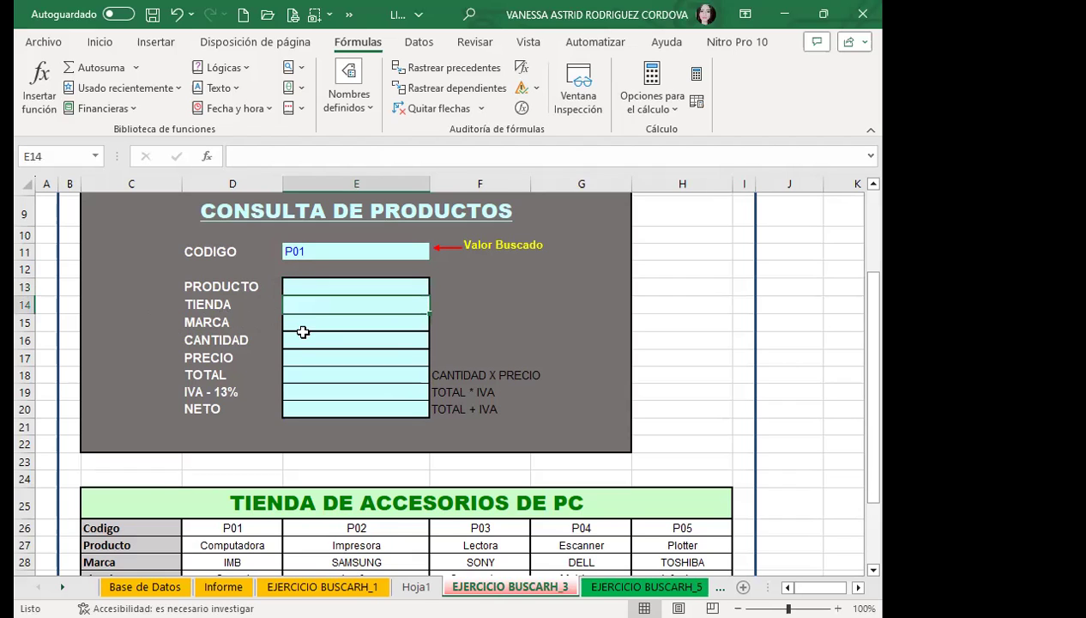
left_click(315, 327)
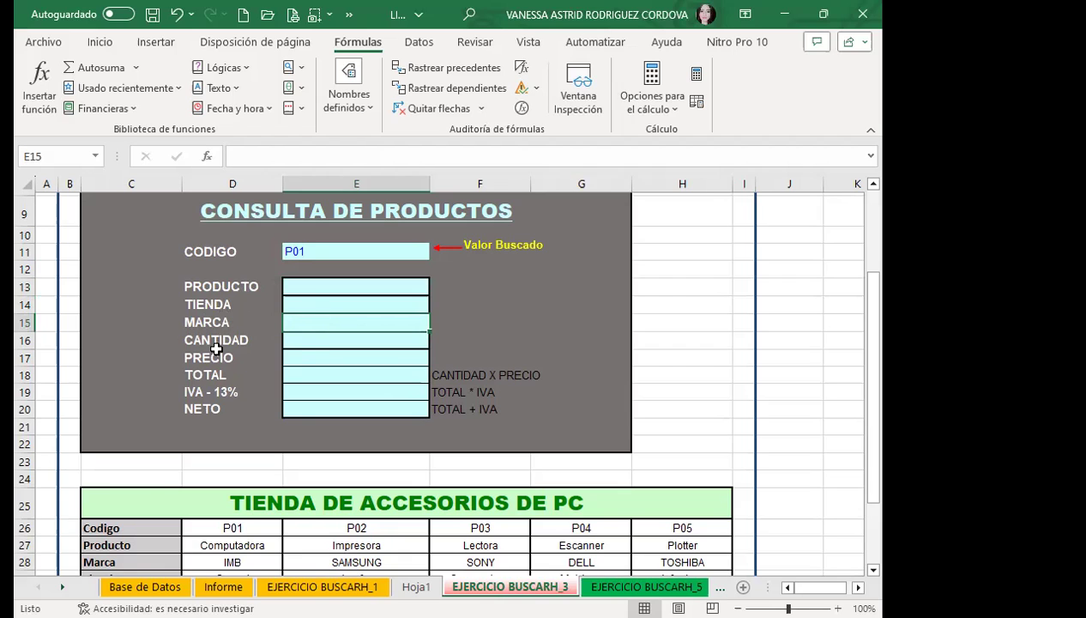
left_click(305, 338)
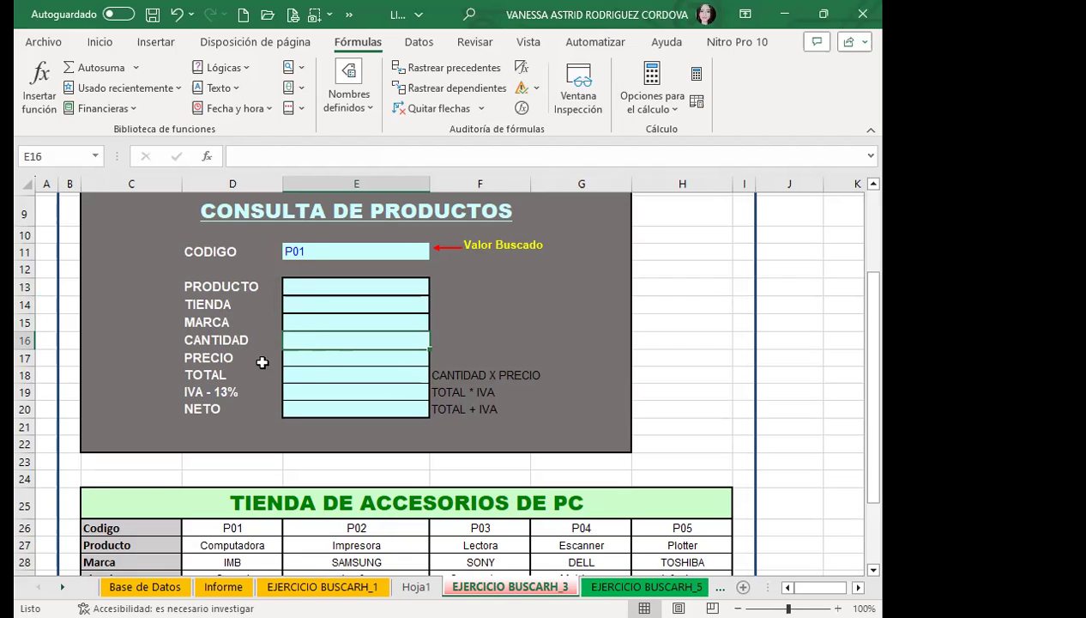
left_click(312, 357)
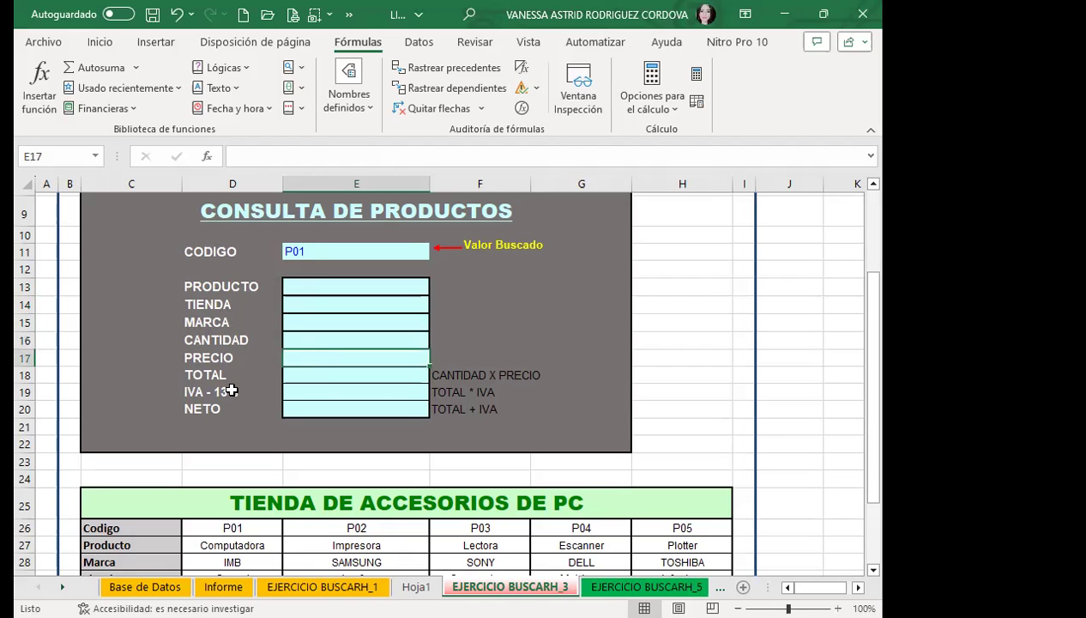
scroll(201, 459, "down", 2)
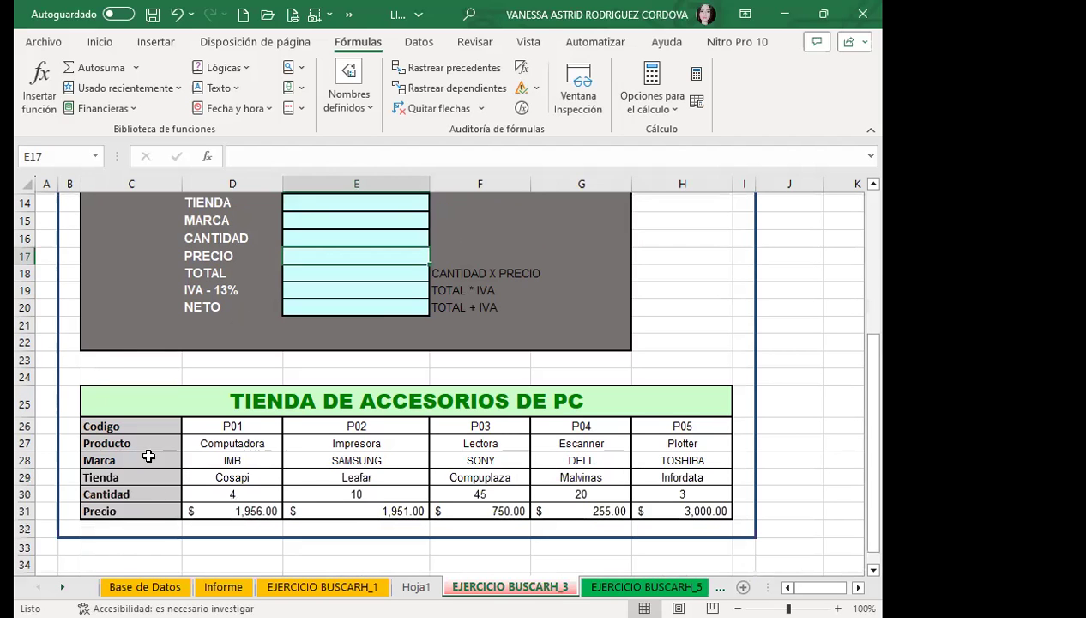
scroll(182, 494, "up", 2)
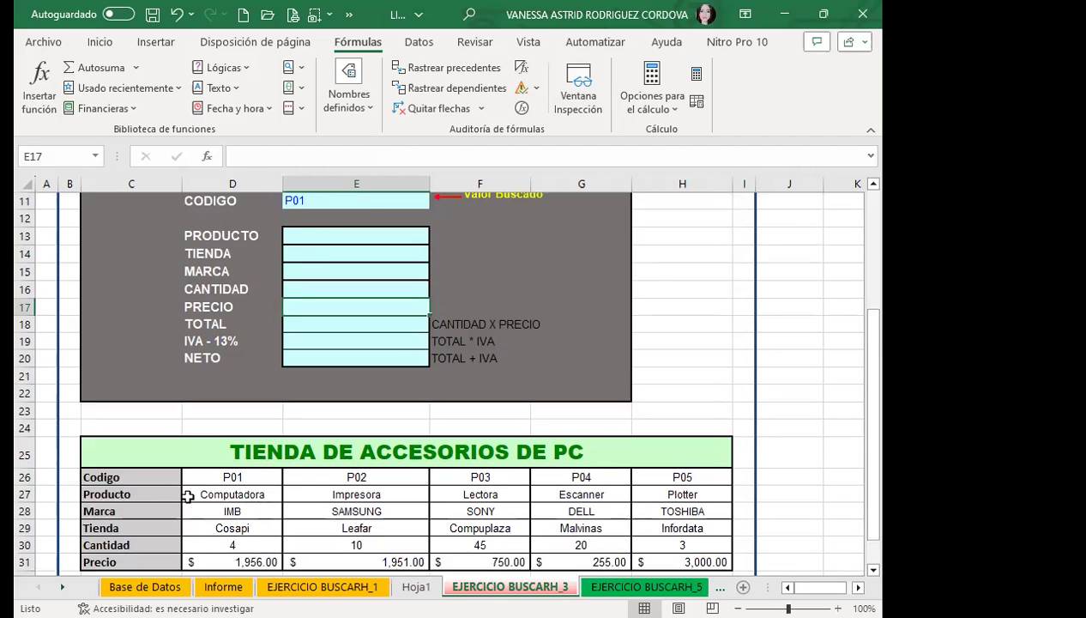
left_click(333, 377)
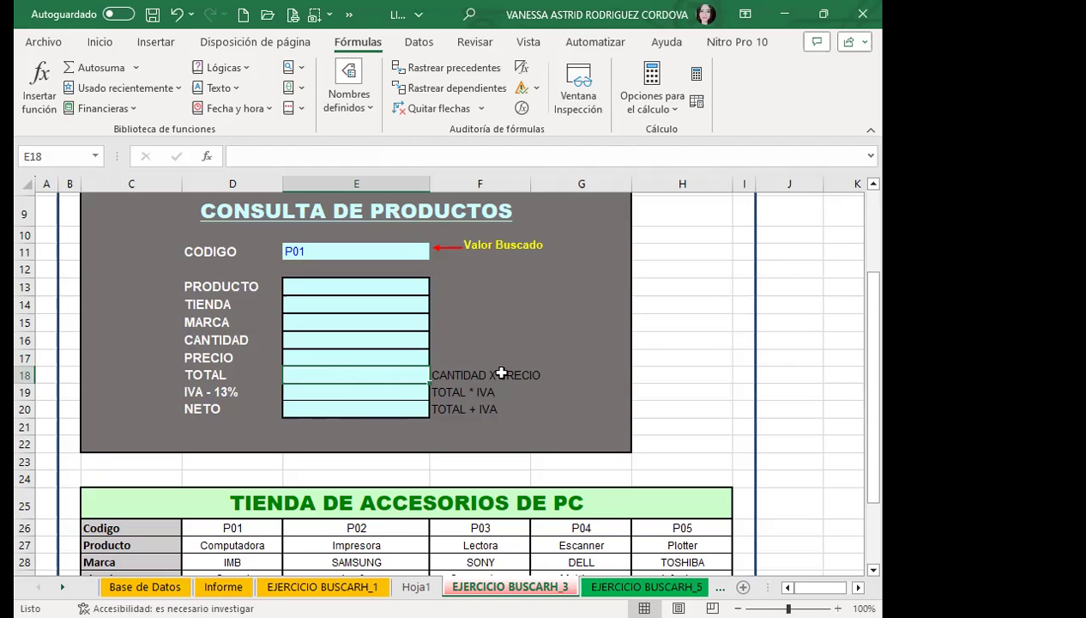
left_click(285, 393)
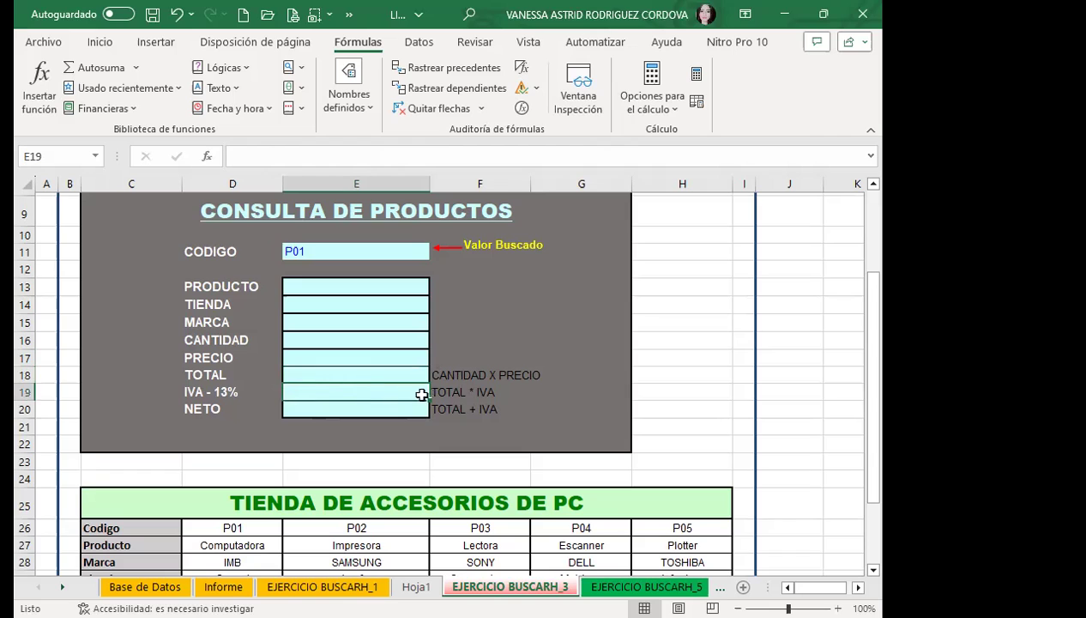
left_click(352, 374)
left_click(343, 393)
left_click(297, 407)
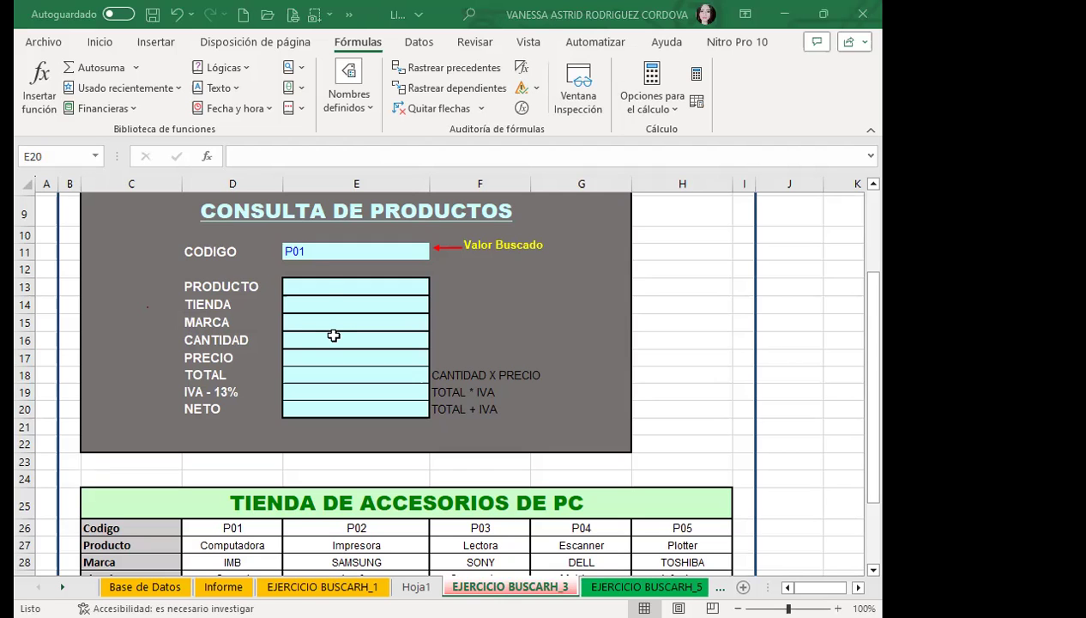
left_click(319, 286)
scroll(310, 397, "down", 3)
left_click(252, 417)
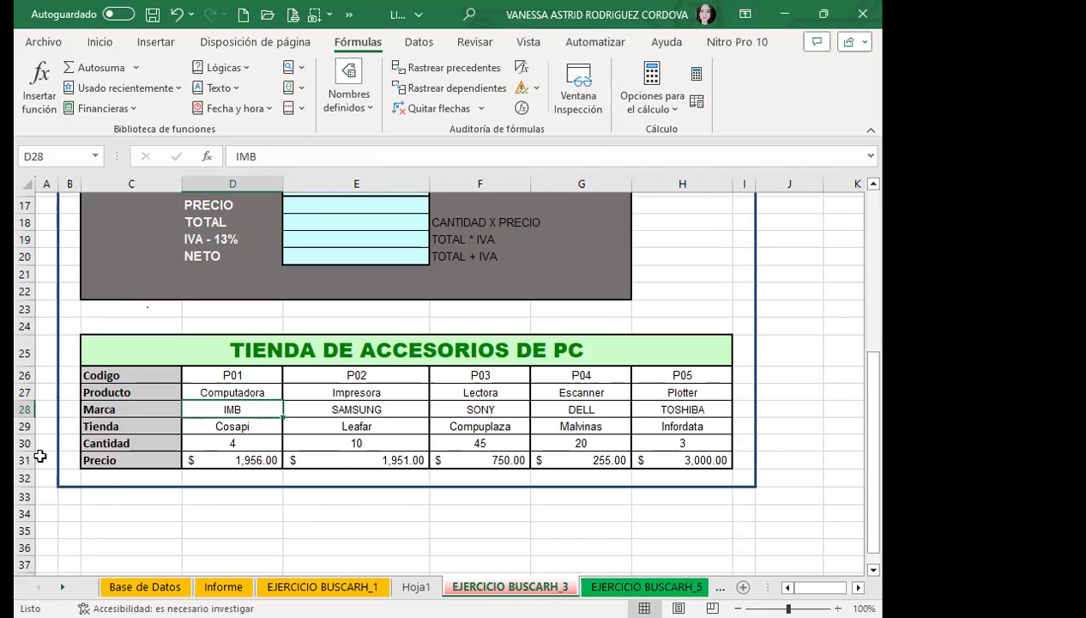
left_click(140, 420)
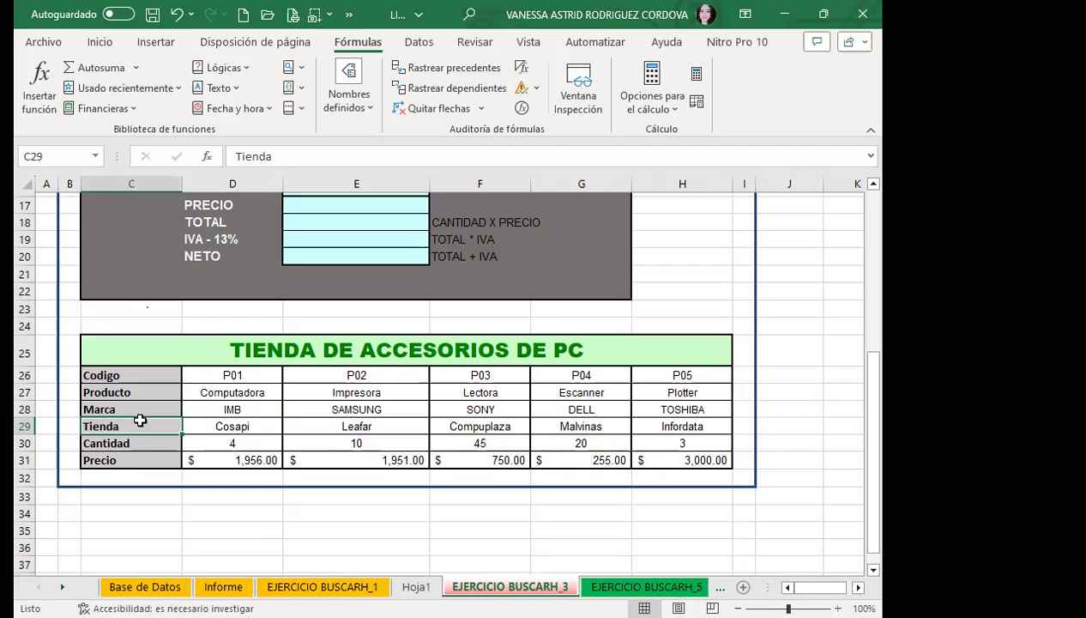
left_click(133, 375)
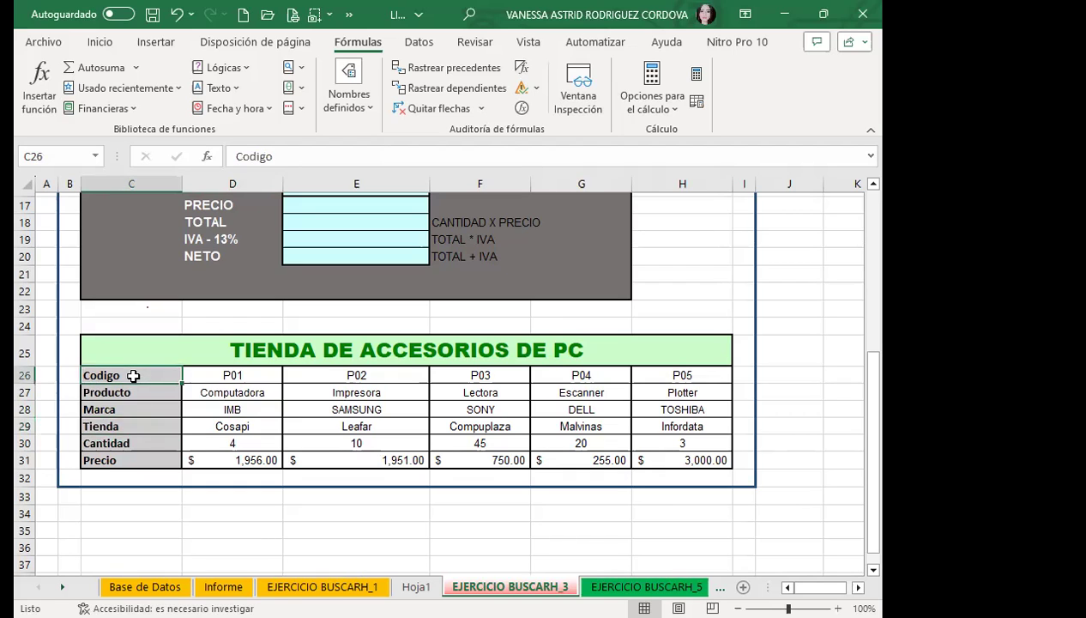
left_click(142, 342)
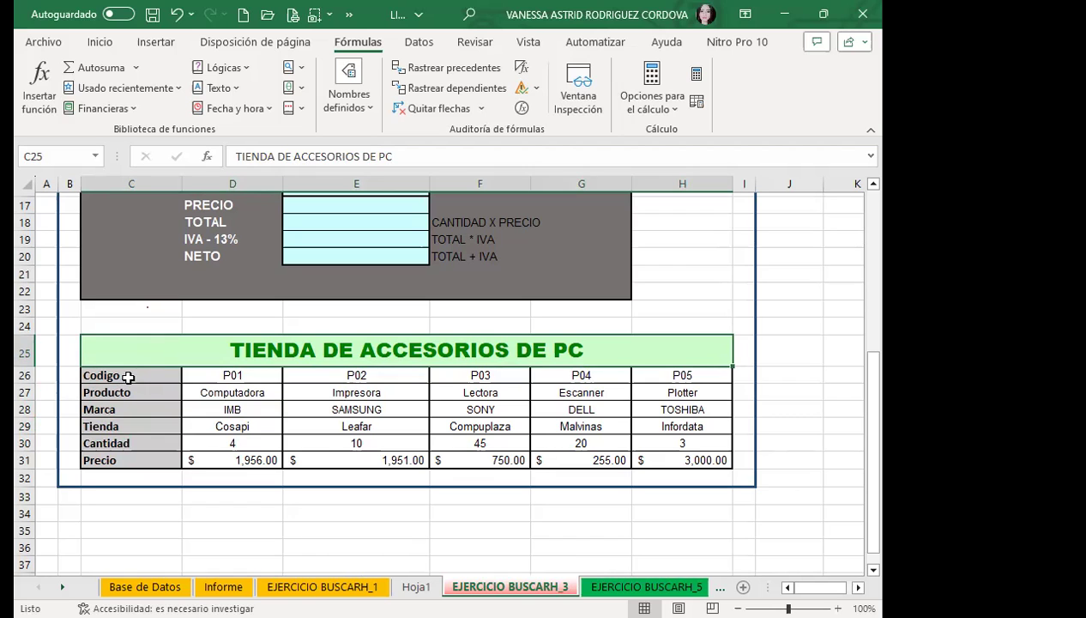
Name the product table C26:H31 TIENDA through the Name Box.
left_click_drag(128, 377, 676, 460)
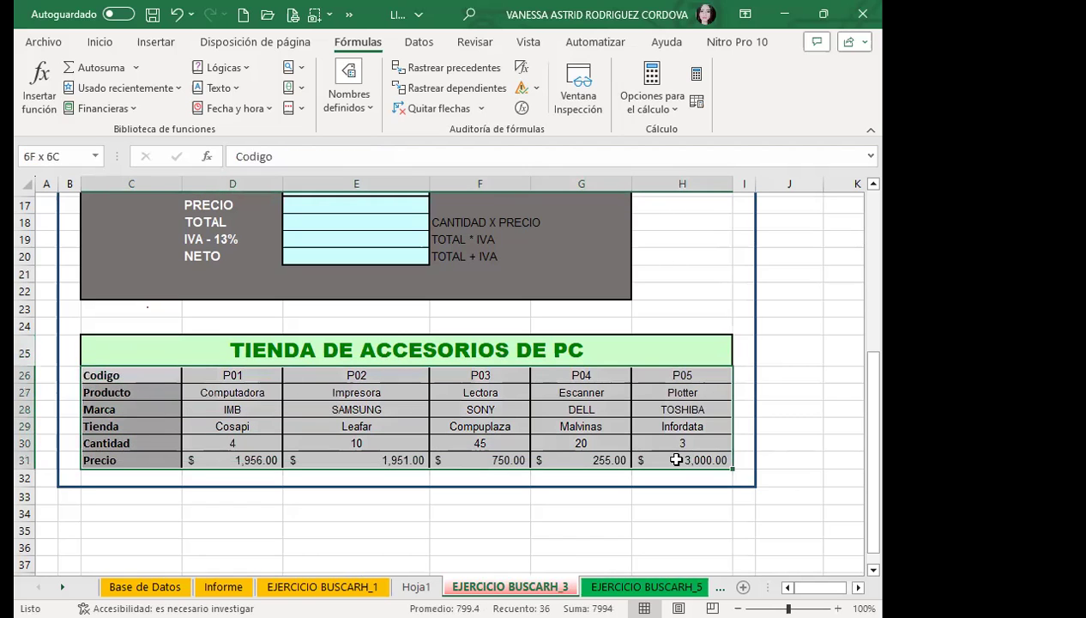
left_click(59, 149)
type("TIENDA")
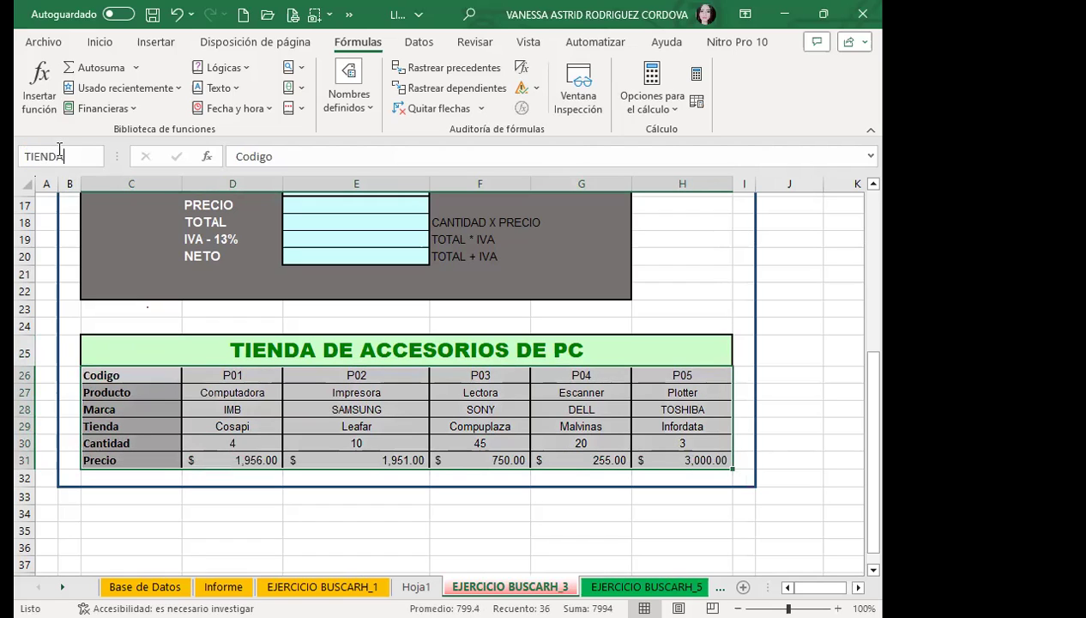
key("Return")
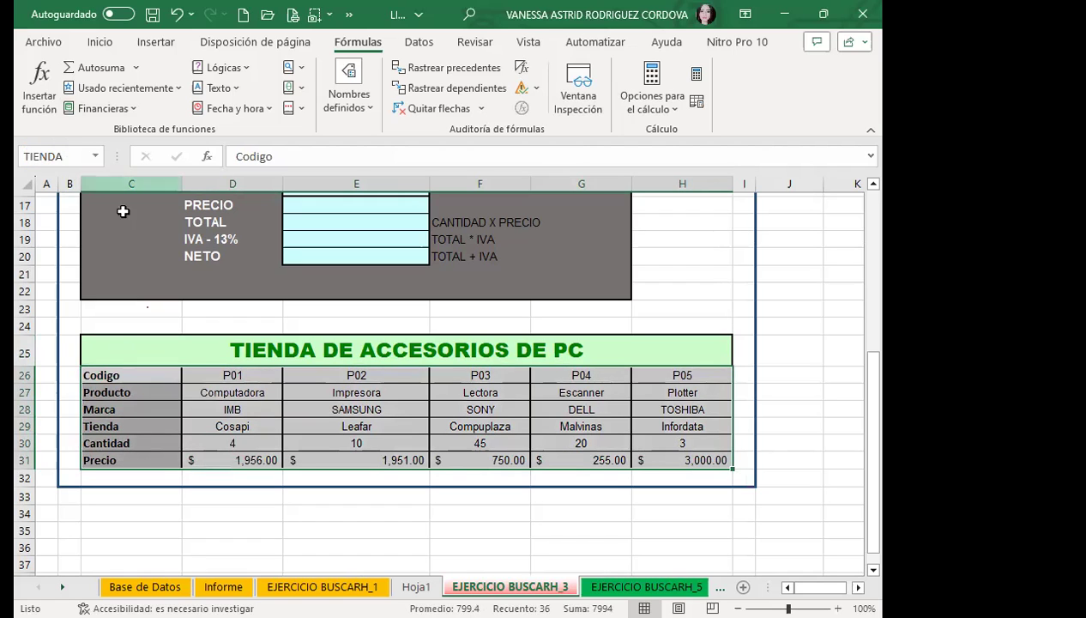
Review the TIENDA table's cells, including product P01 Computadora and the TIENDA DE ACCESORIOS DE PC title.
left_click(140, 398)
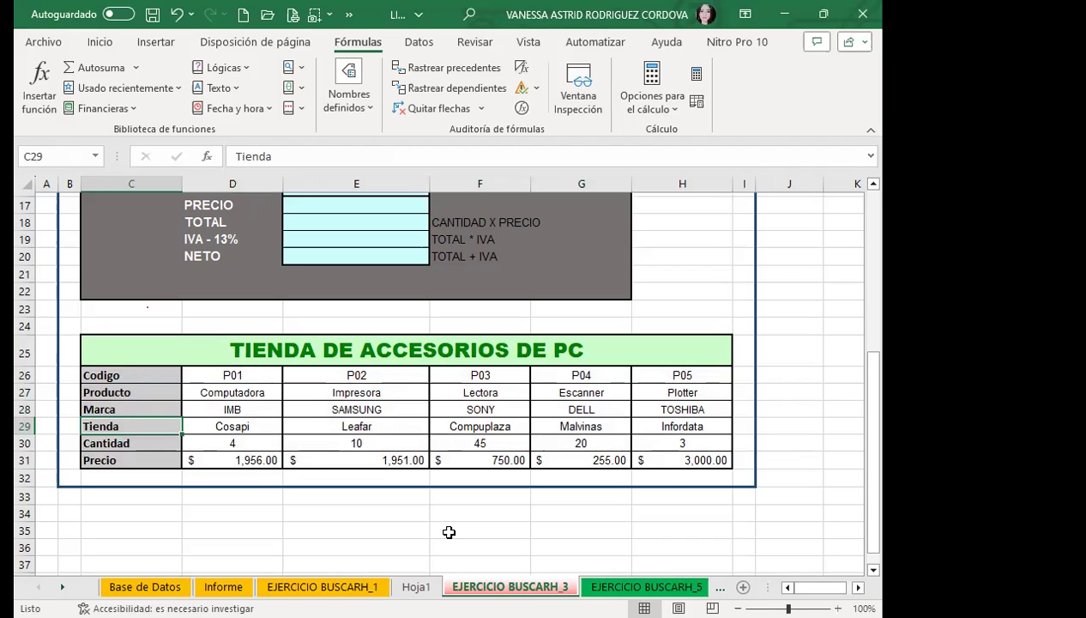
left_click(355, 334)
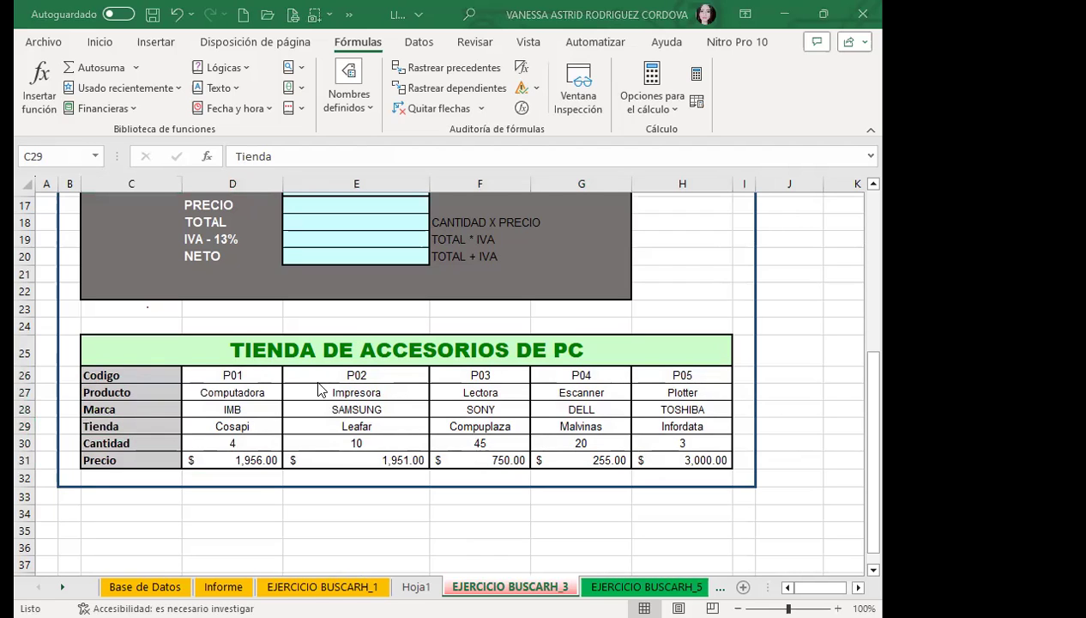
left_click(268, 347)
left_click(218, 393)
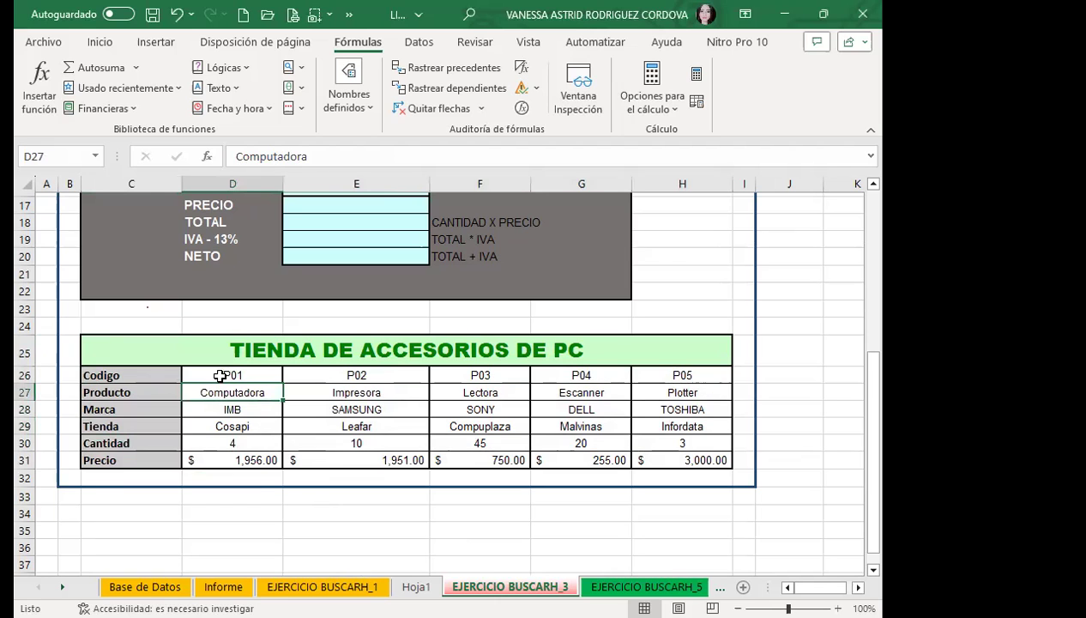
left_click(218, 375)
left_click(142, 381)
left_click(135, 348)
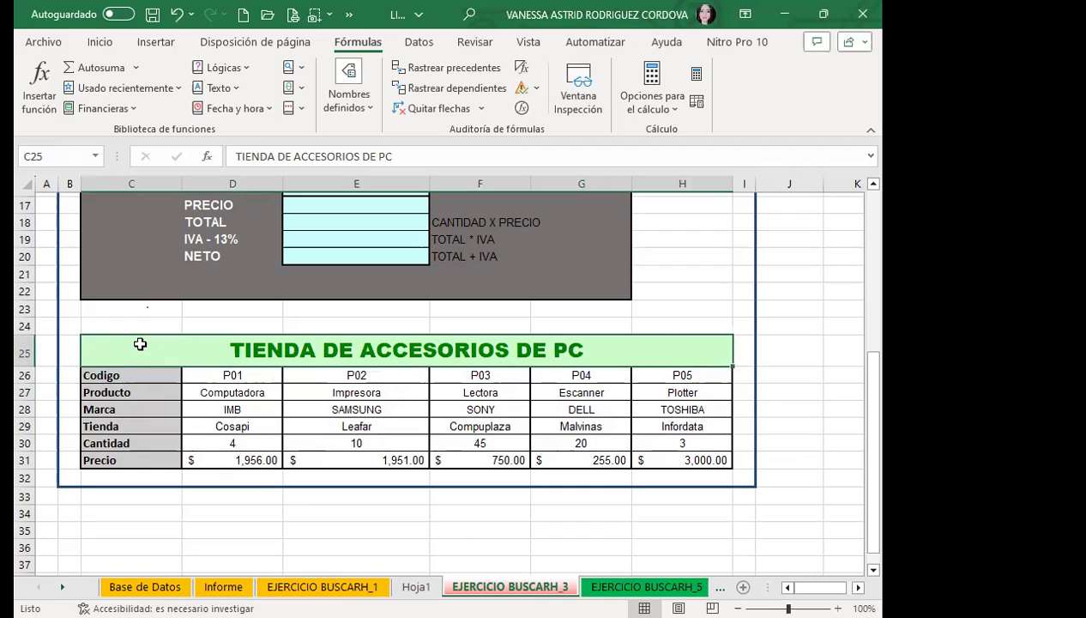
left_click(100, 41)
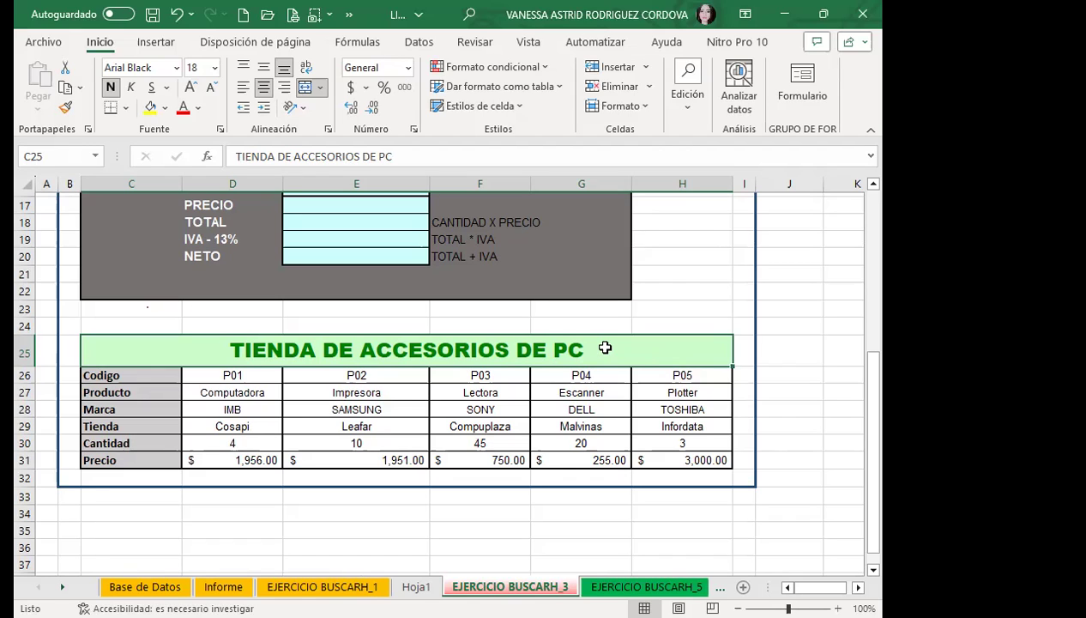
left_click_drag(604, 347, 603, 459)
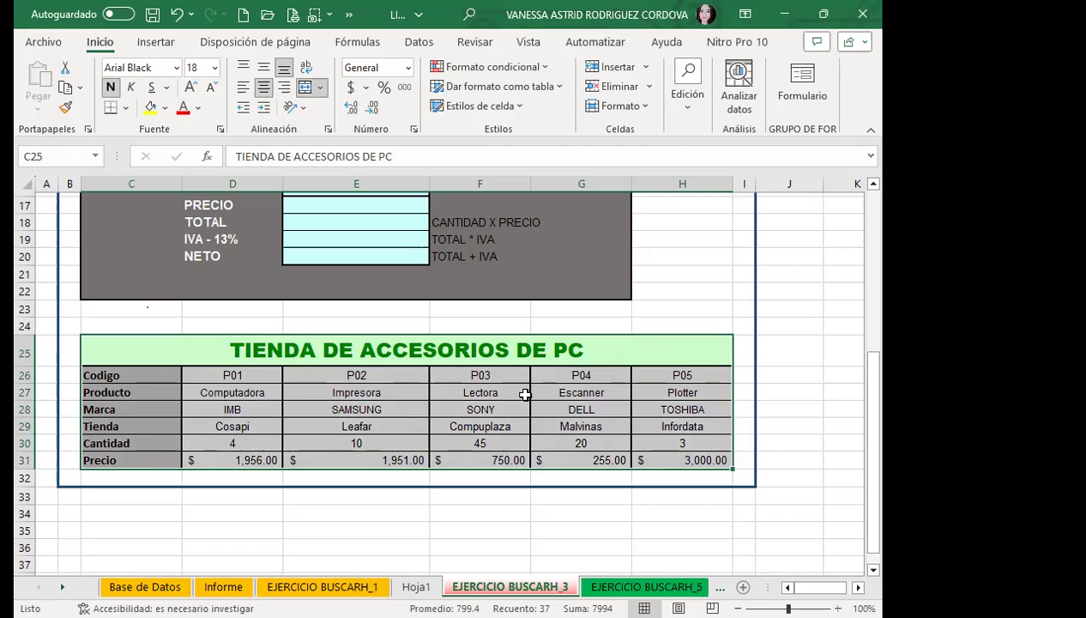
left_click(363, 352)
left_click_drag(365, 353, 364, 457)
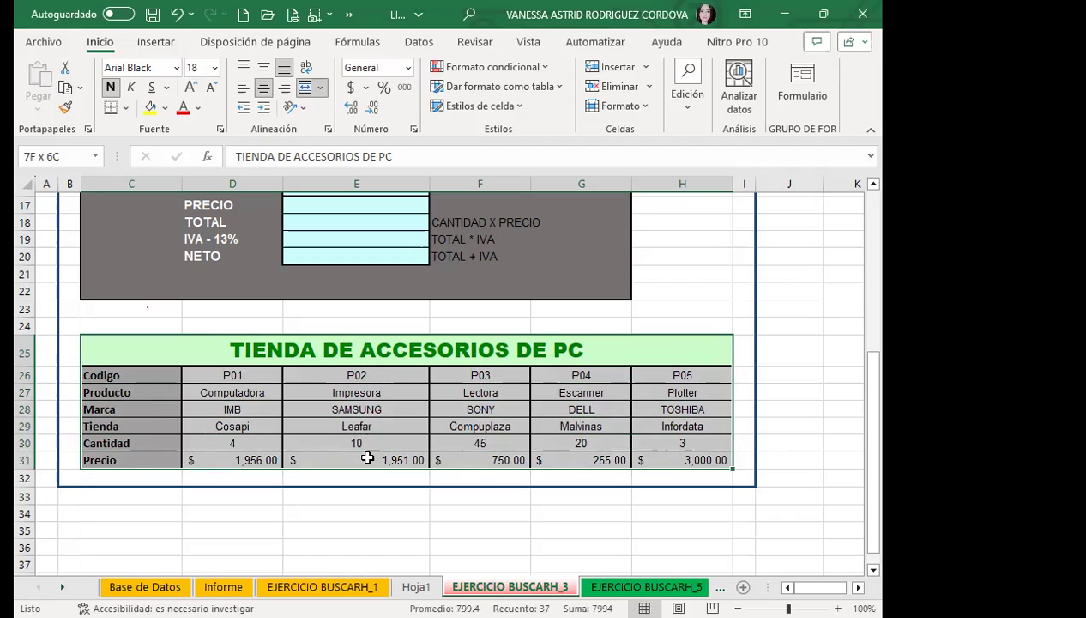
left_click_drag(367, 458, 364, 447)
left_click(154, 375)
left_click(238, 375)
left_click(356, 375)
left_click(478, 375)
left_click(600, 375)
left_click(663, 375)
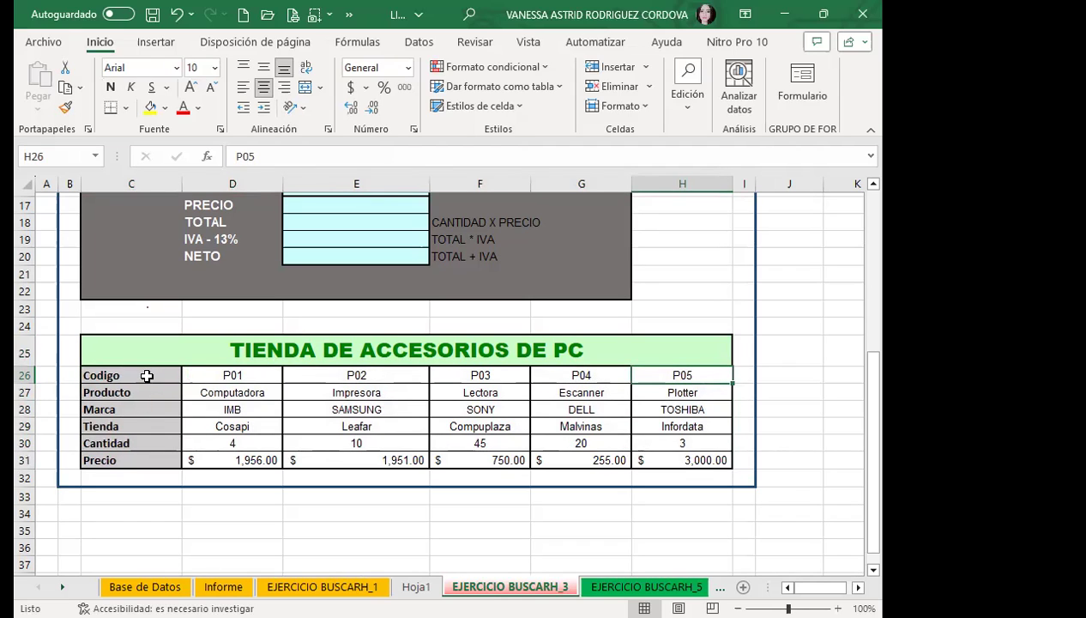
mouse_move(146, 376)
left_mouse_down()
mouse_move(531, 409)
mouse_move(635, 456)
left_mouse_up()
left_click(164, 389)
left_click(158, 376)
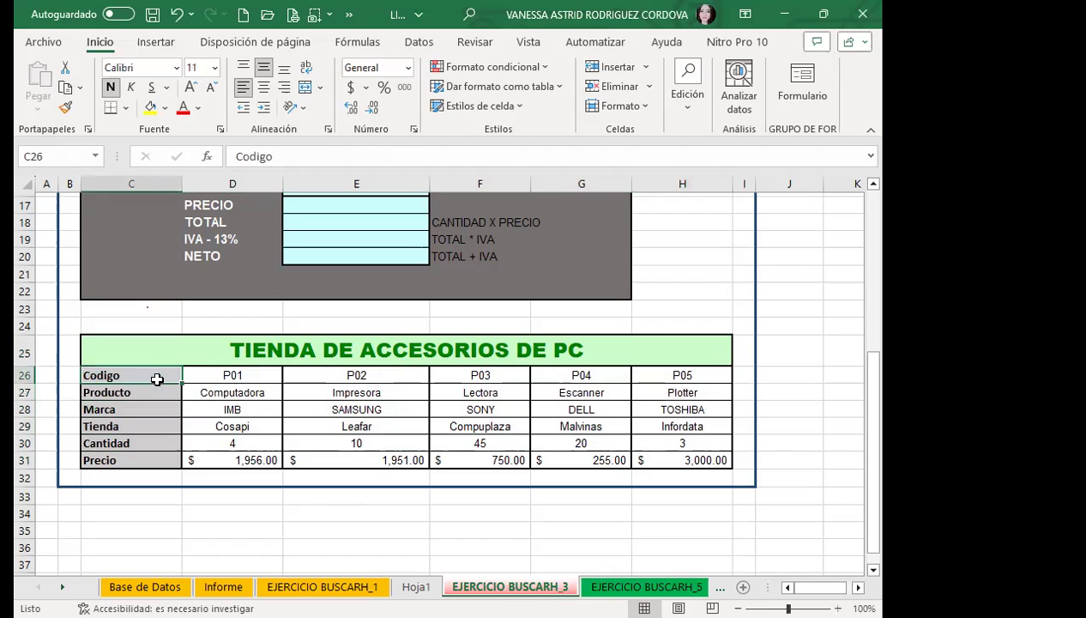
mouse_move(158, 376)
left_mouse_down()
mouse_move(162, 447)
mouse_move(681, 465)
left_mouse_up()
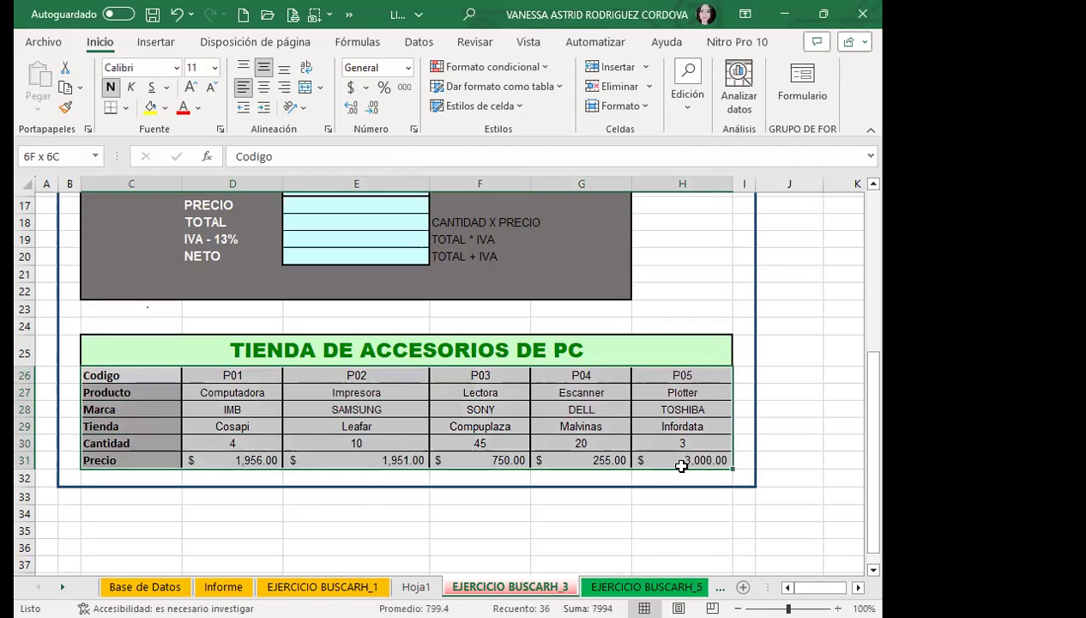
left_click(210, 351)
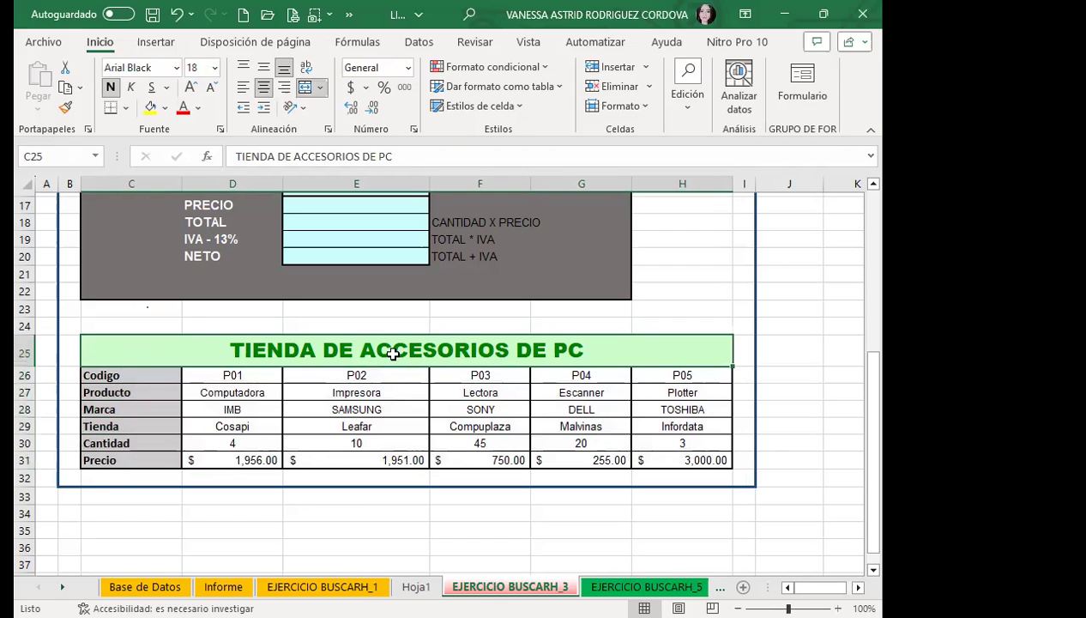
left_click(147, 375)
mouse_move(147, 375)
left_mouse_down()
mouse_move(639, 445)
mouse_move(639, 462)
left_mouse_up()
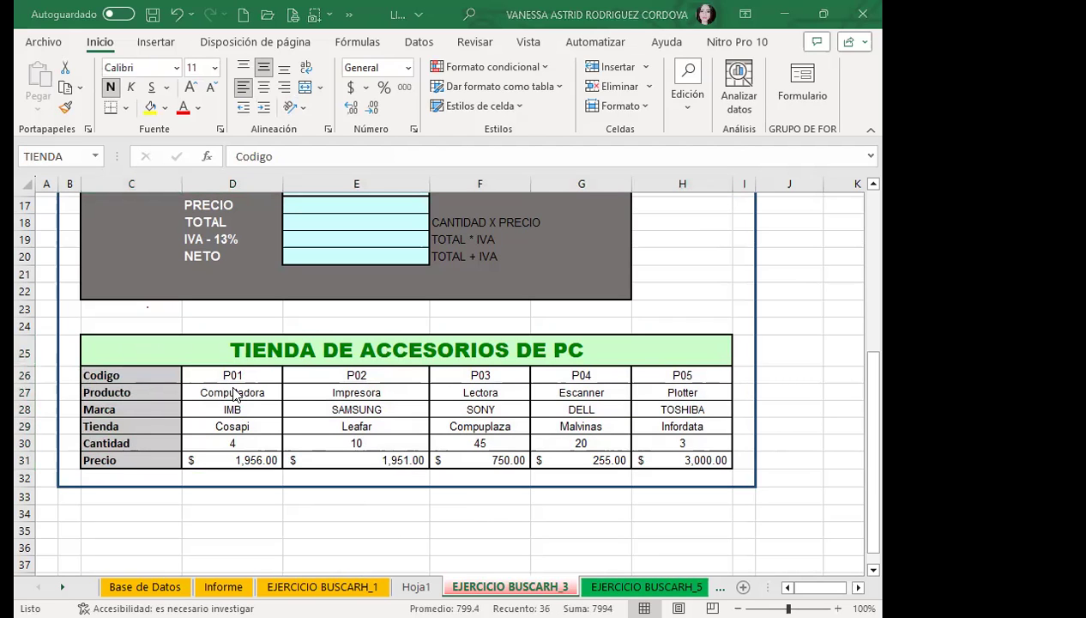
In PRODUCTO cell E13, begin a BUSCARH formula using E11 as lookup value and TIENDA as table.
left_click(356, 409)
scroll(376, 359, "up", 2)
scroll(334, 290, "up", 1)
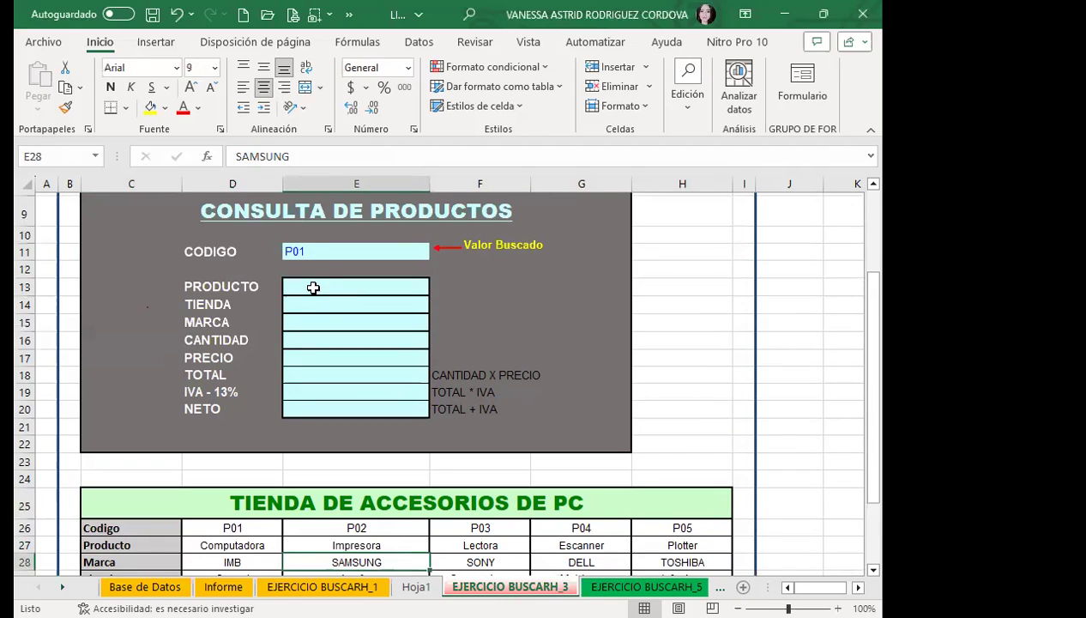
left_click(317, 287)
type("=")
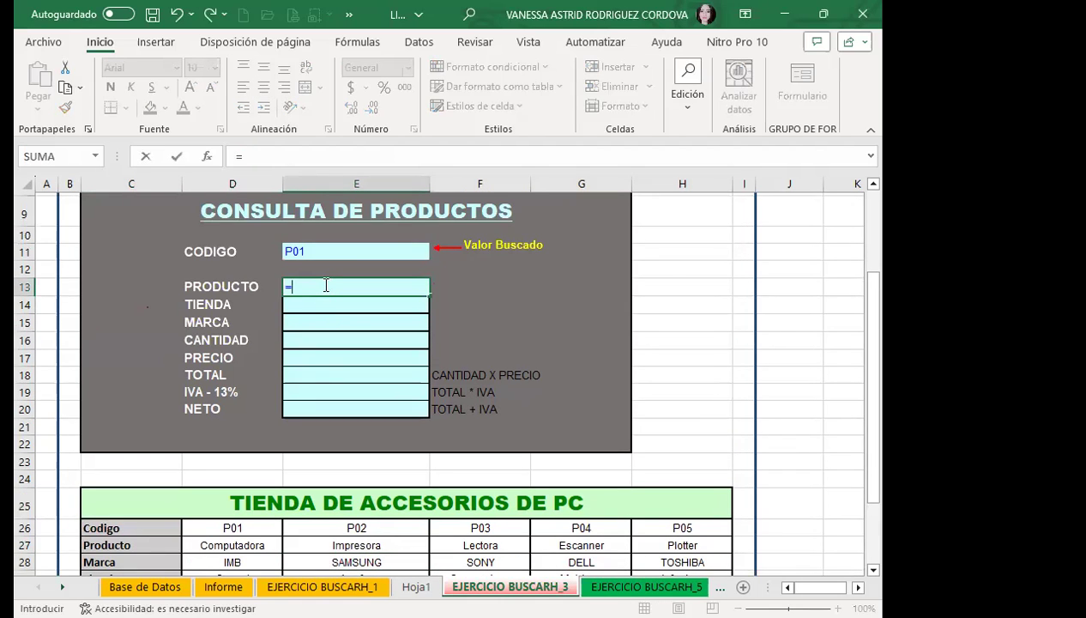
type("BUSC")
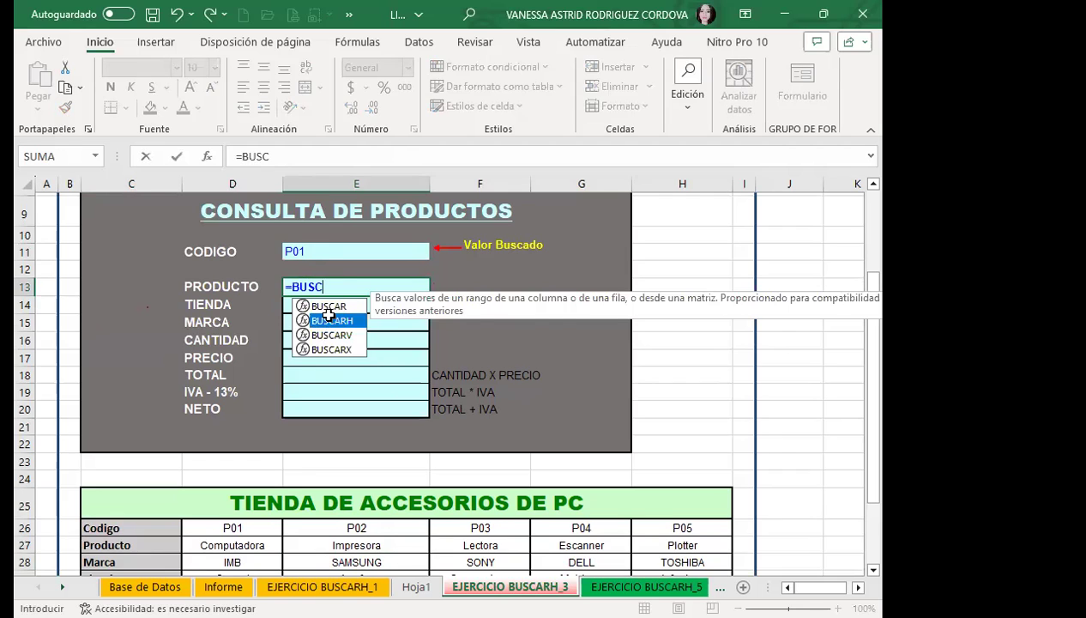
double_click(329, 318)
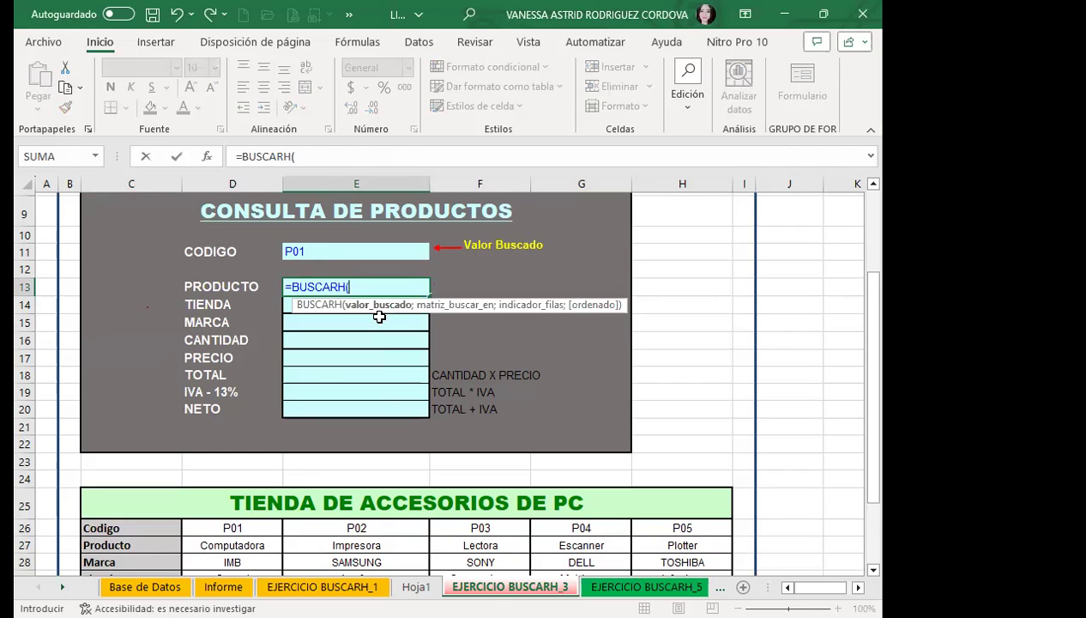
left_click(369, 249)
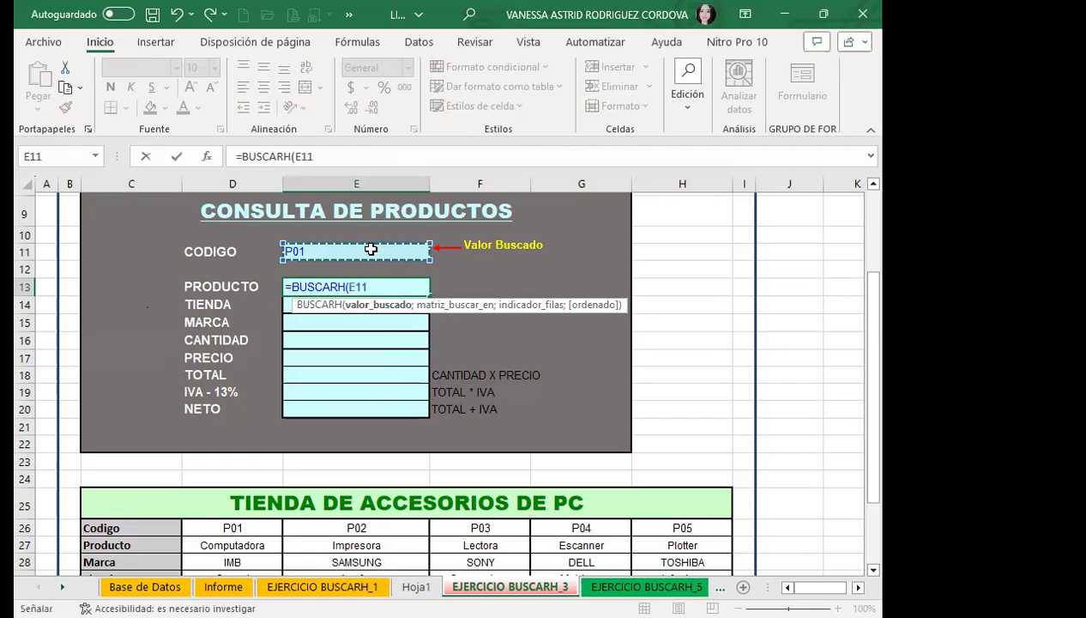
type(";")
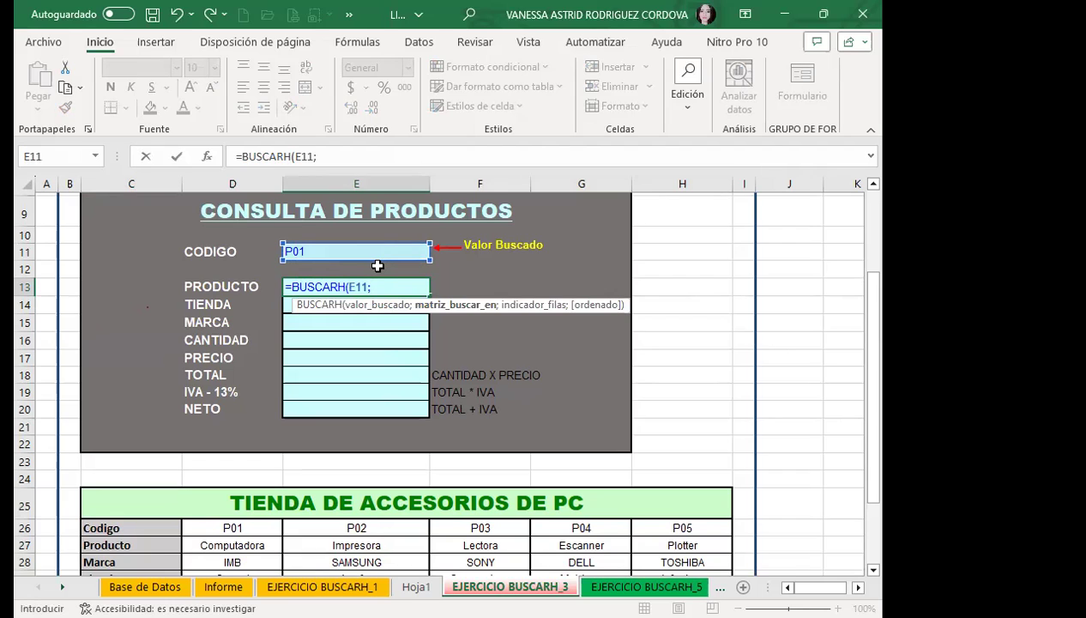
type("TIE")
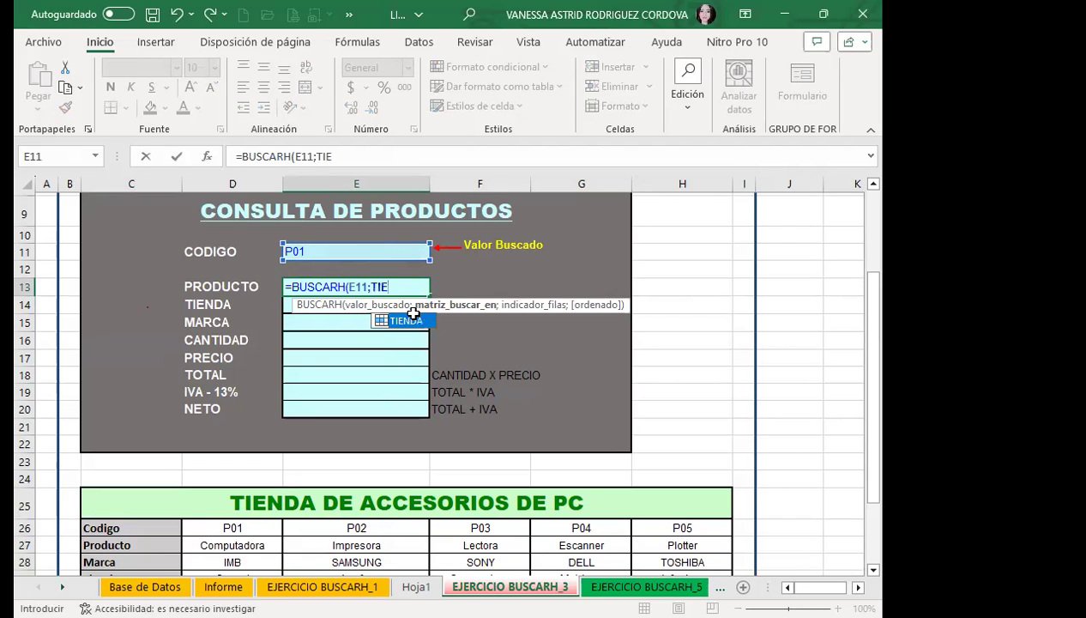
double_click(410, 320)
Finish it with row index 2 and exact match 0: =BUSCARH(E11;TIENDA;2;0).
type(";")
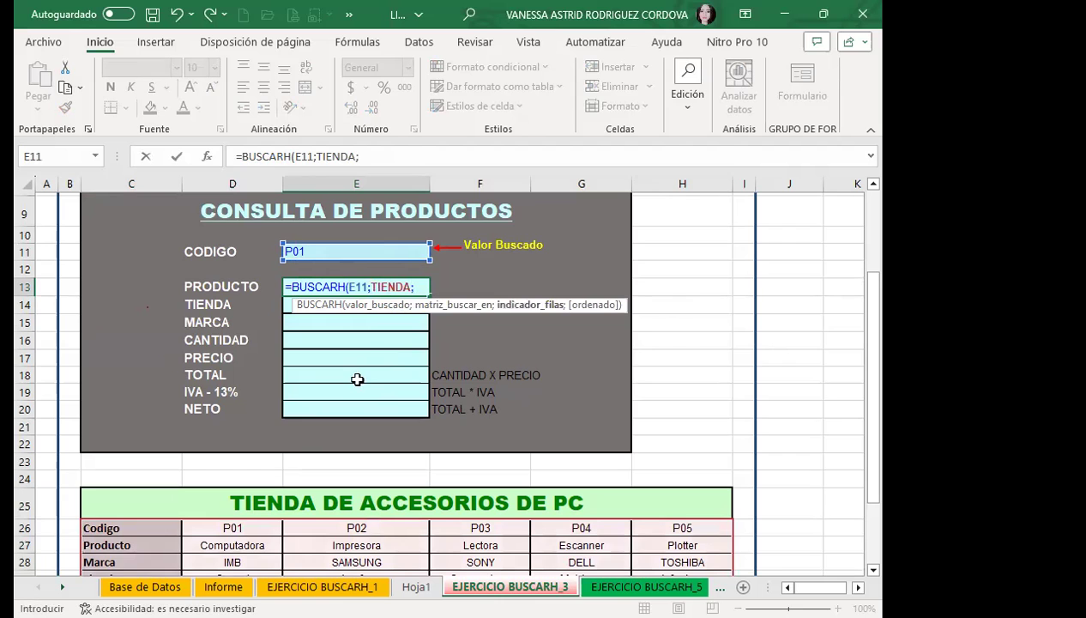
scroll(296, 436, "down", 1)
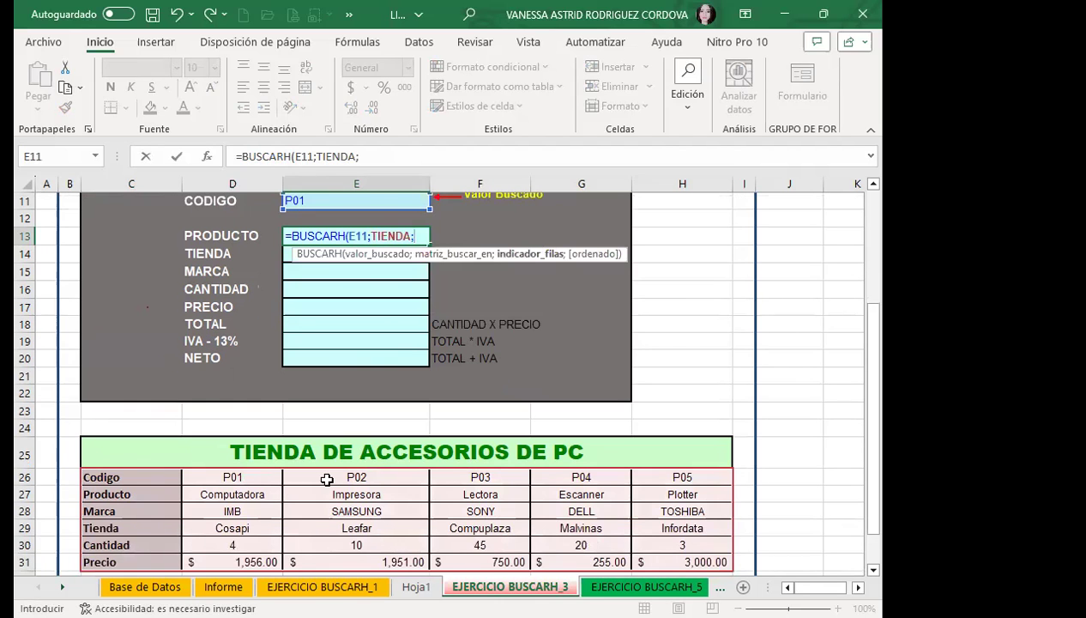
scroll(327, 478, "up", 1)
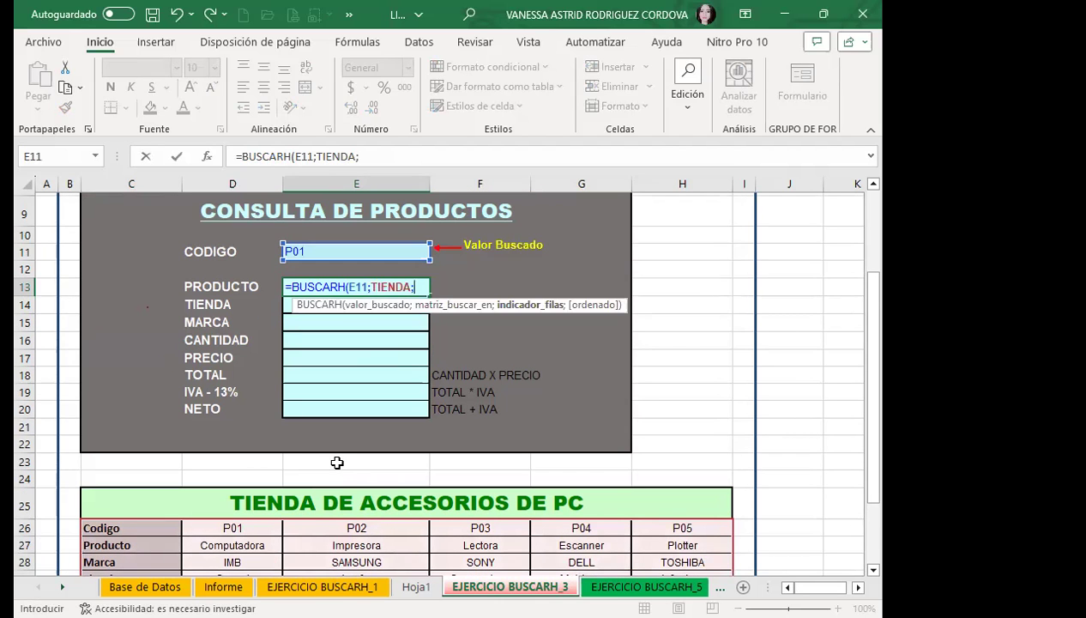
scroll(335, 458, "down", 1)
scroll(339, 476, "down", 1)
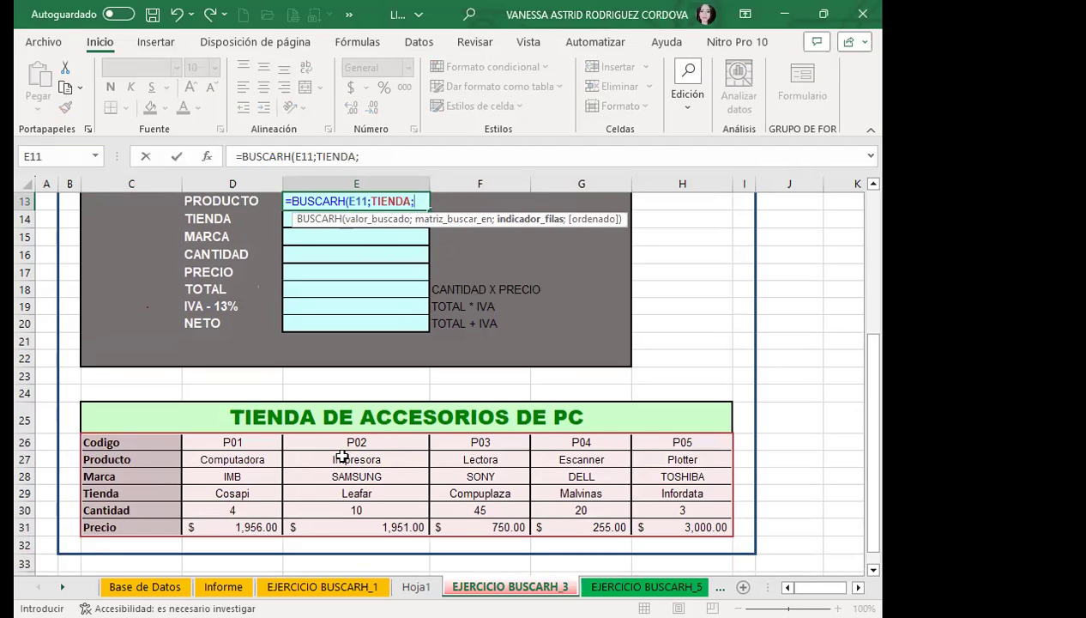
type("2")
type(";")
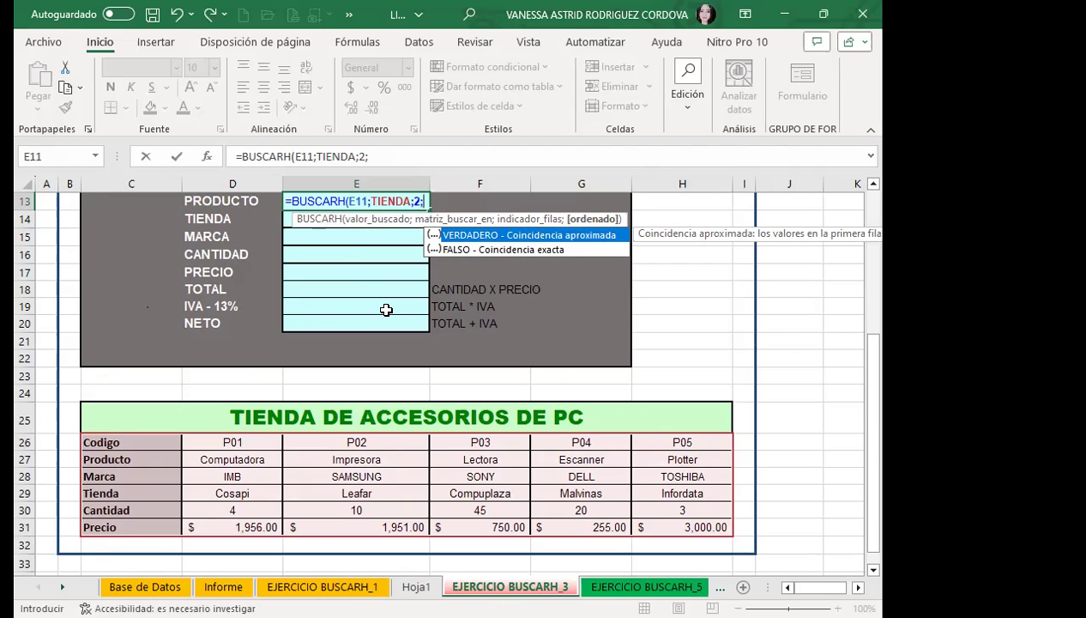
type("0")
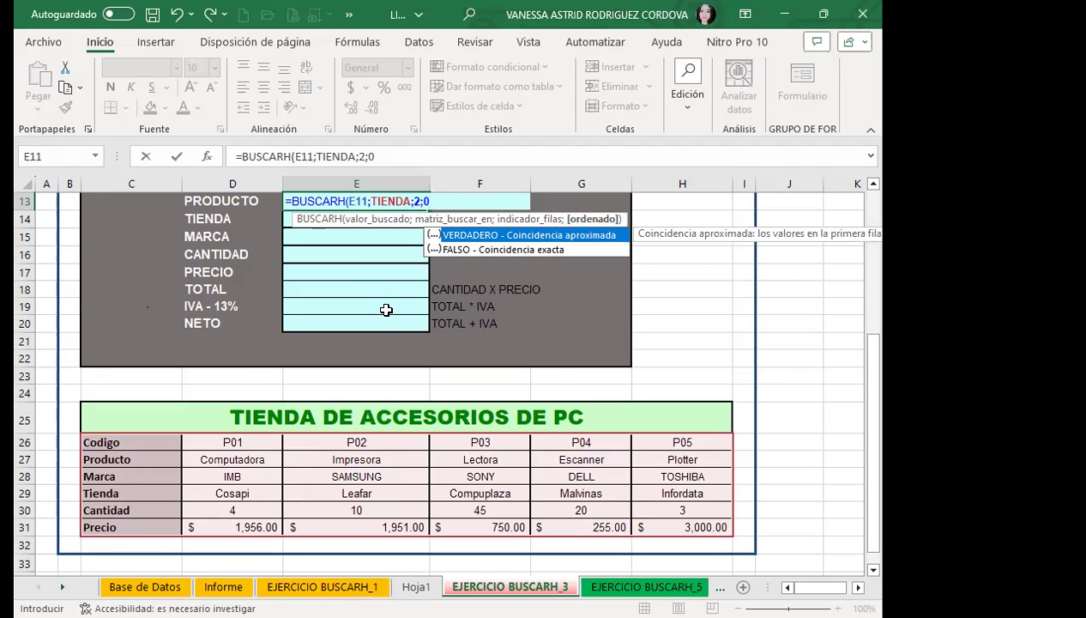
key("Return")
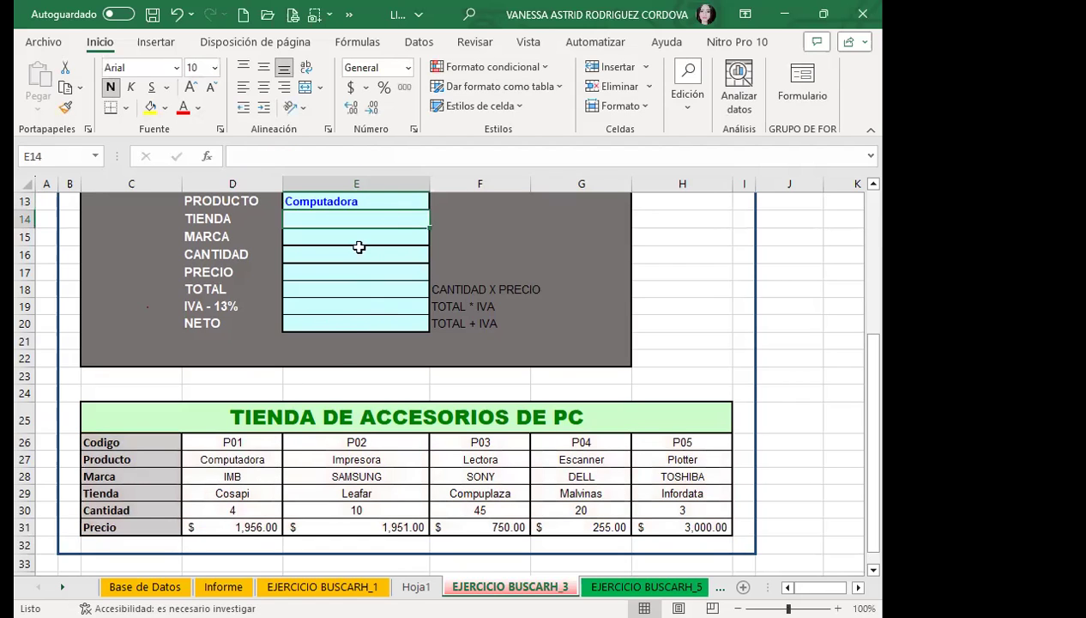
scroll(382, 215, "up", 1)
Fill the E13 lookup formula down through E17.
left_click(376, 246)
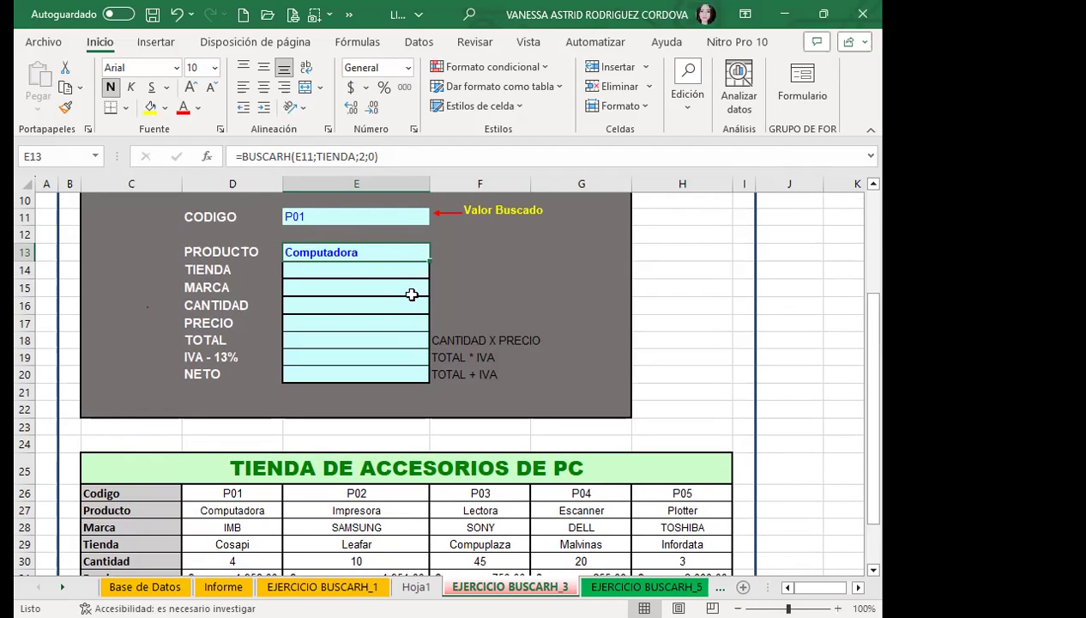
scroll(378, 296, "down", 1)
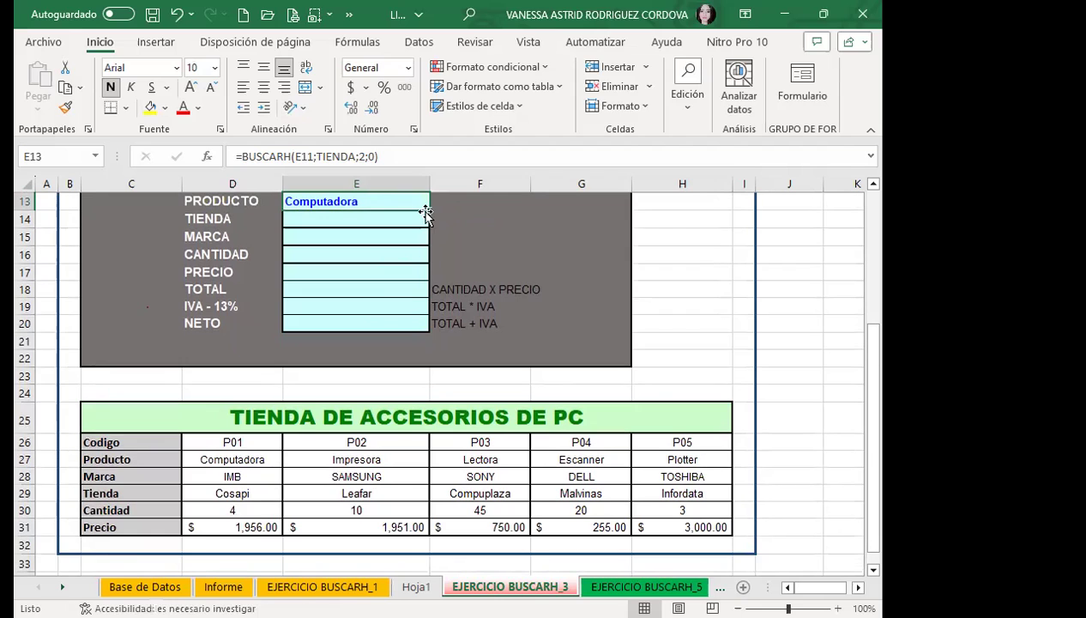
left_click_drag(430, 208, 423, 273)
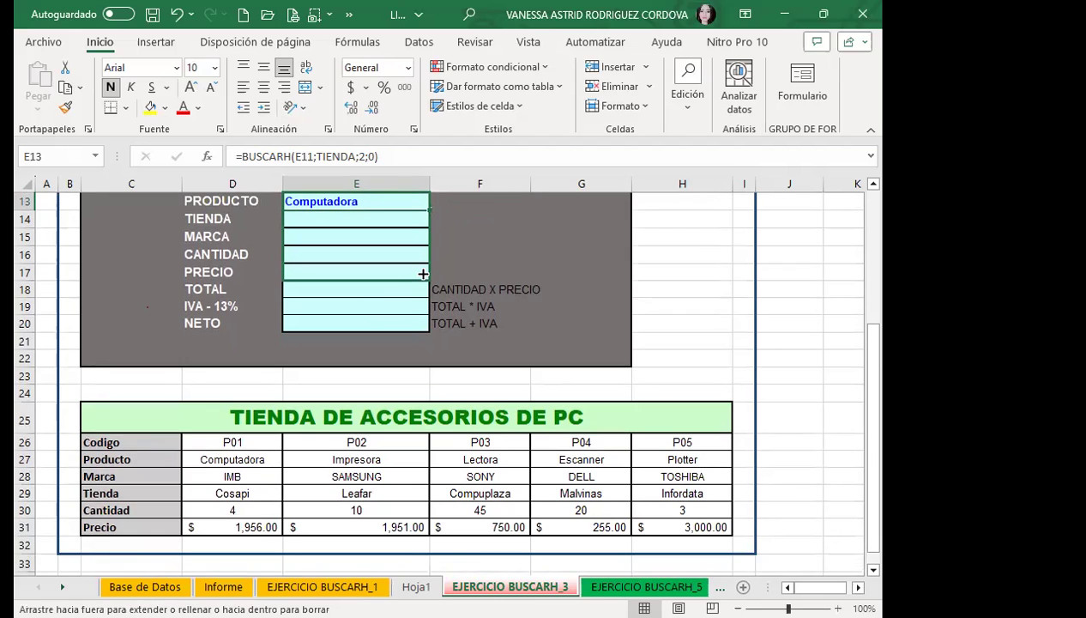
scroll(381, 246, "up", 1)
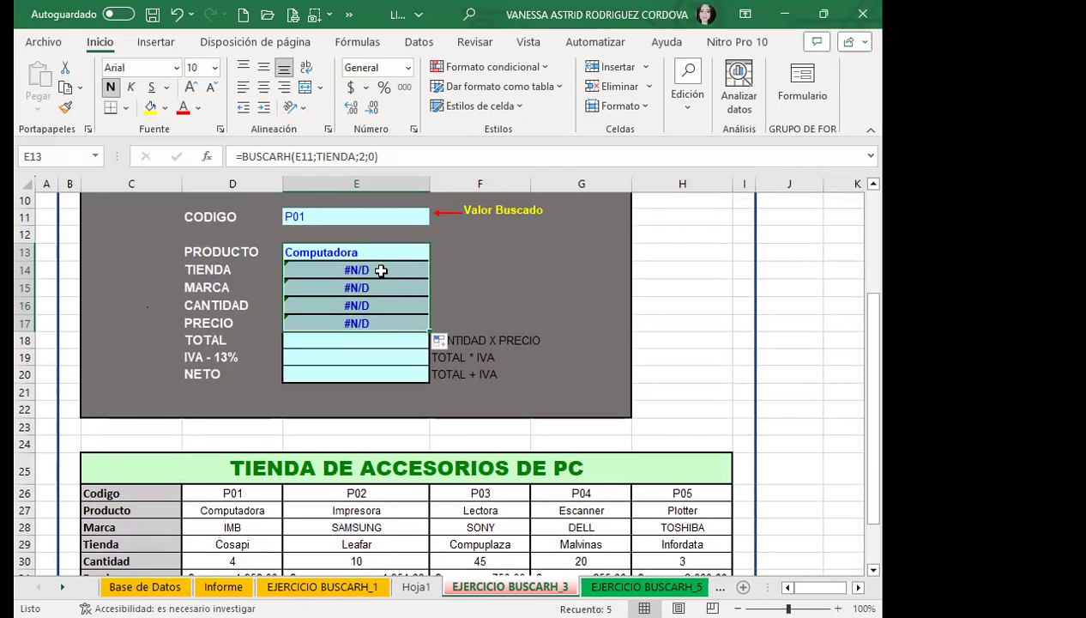
Change E14's row index to 4, giving =BUSCARH(E12;TIENDA;4;0), which still returns #N/D.
left_click(380, 270)
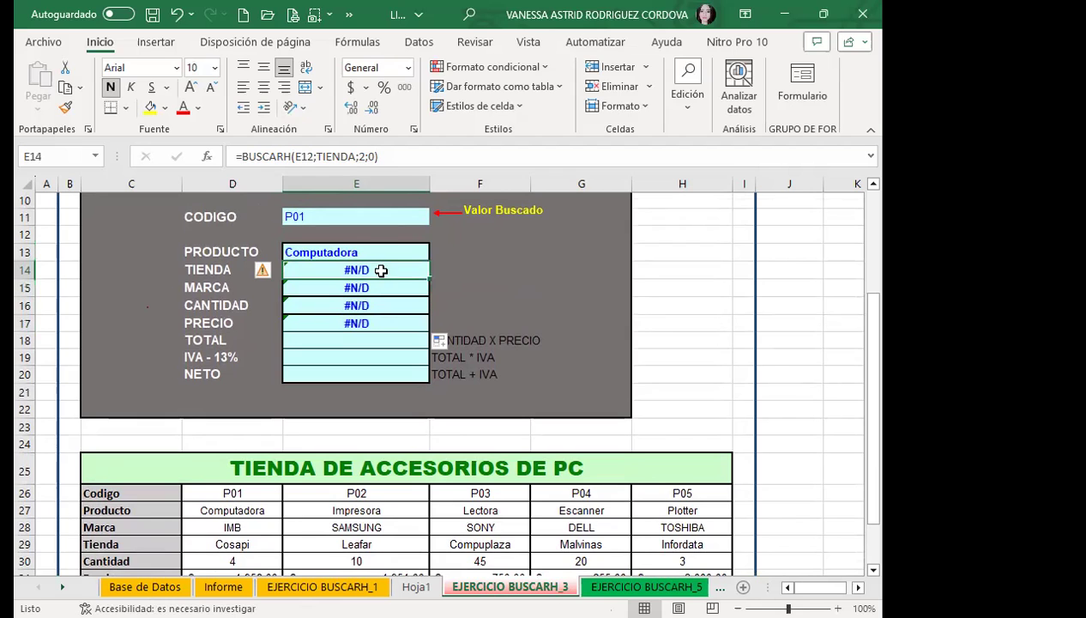
left_click(369, 157)
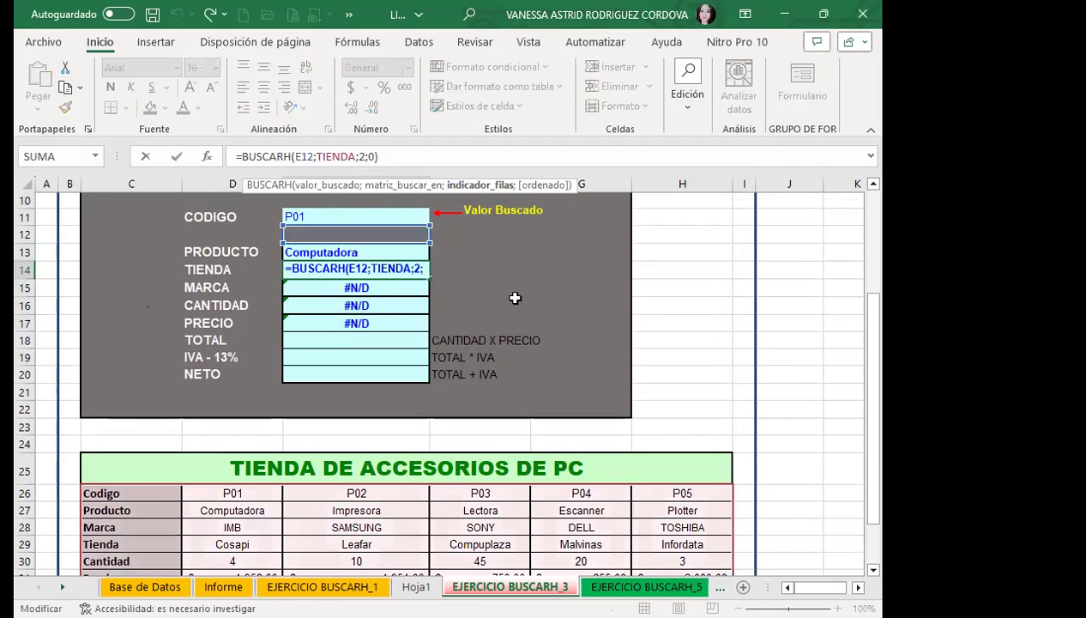
scroll(700, 371, "down", 1)
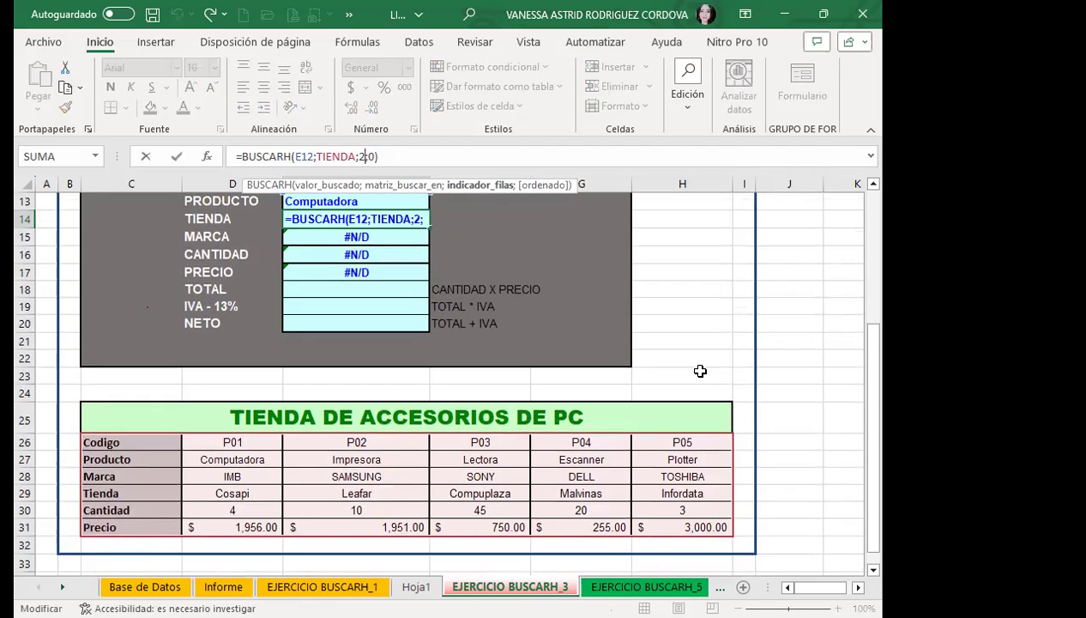
scroll(700, 371, "up", 2)
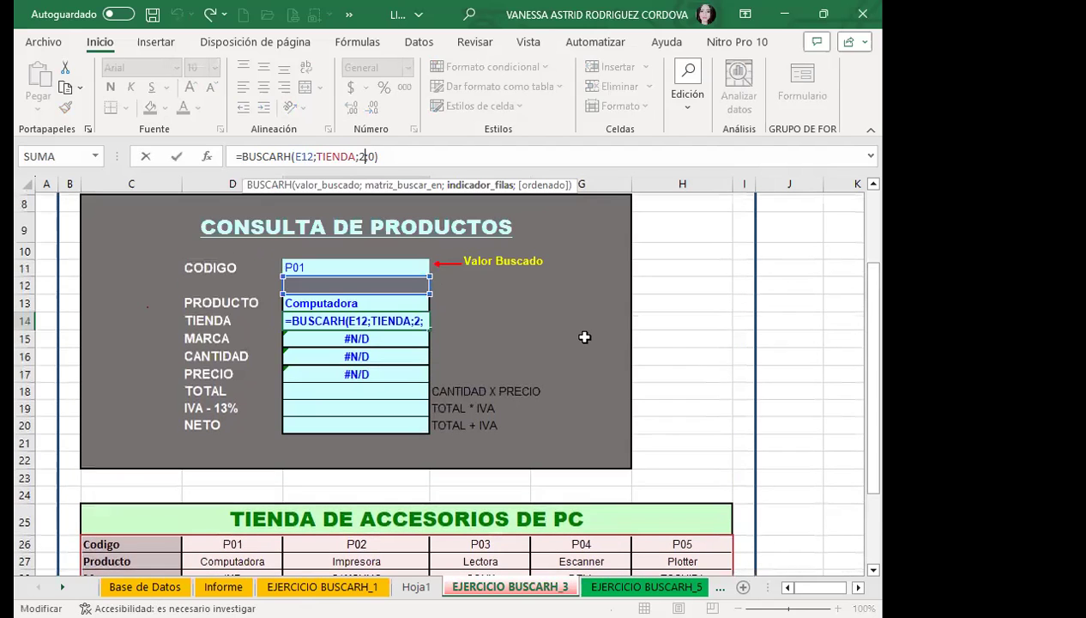
key("BackSpace")
type("4")
key("Return")
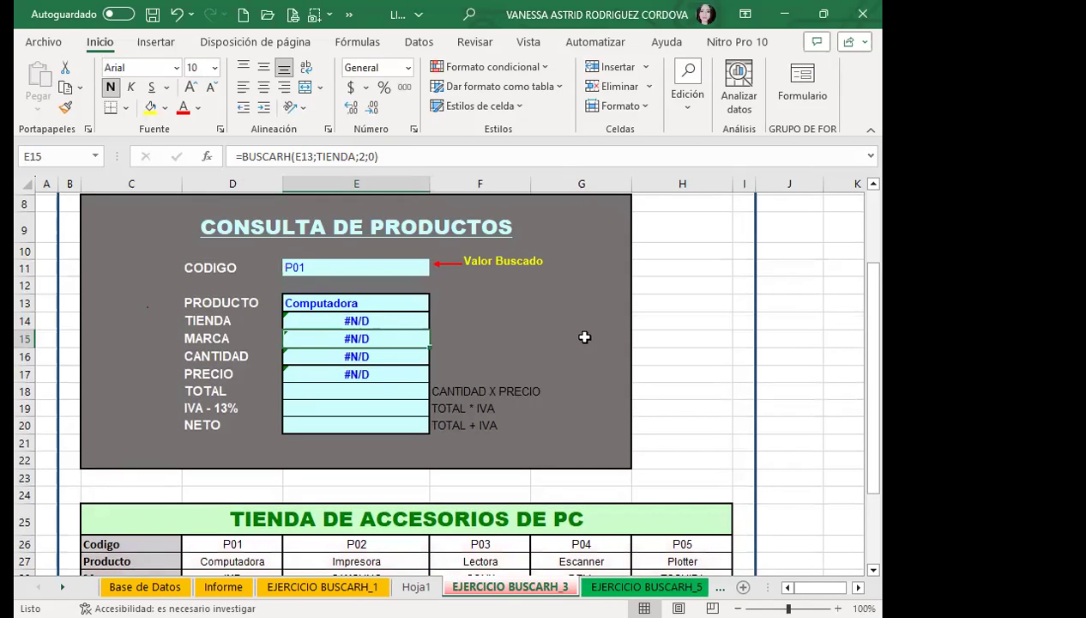
left_click(387, 318)
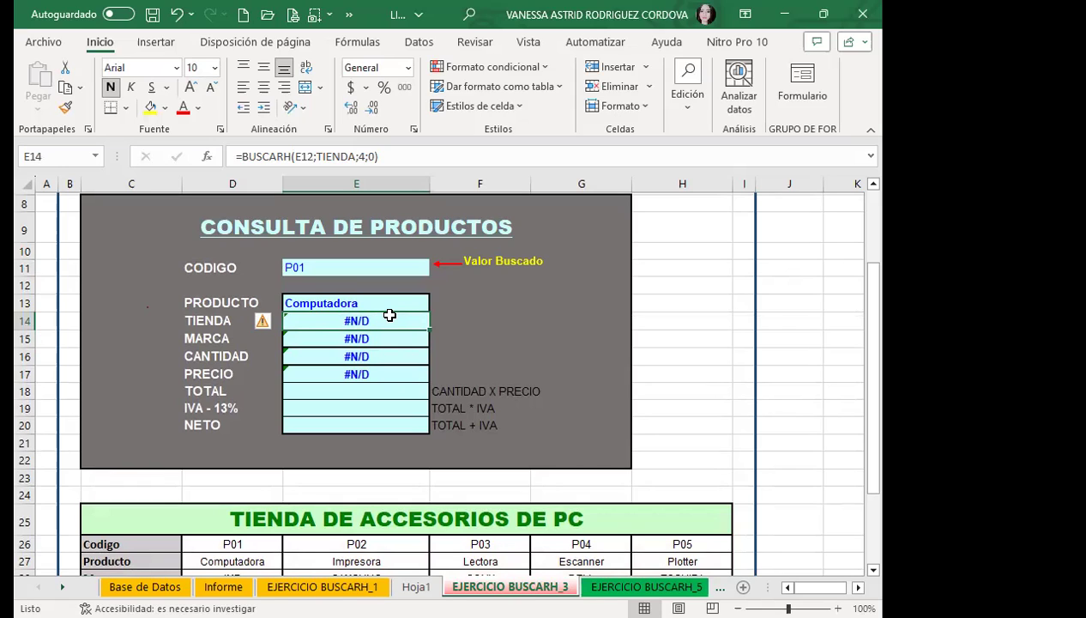
left_click(398, 302)
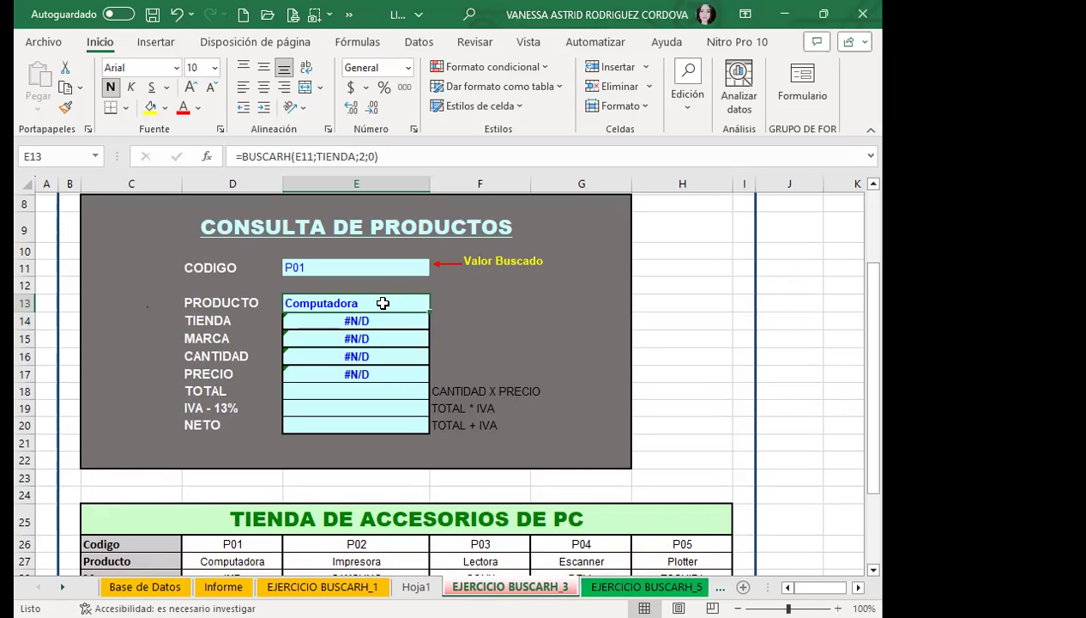
Make E13's lookup value absolute so the formula reads =BUSCARH($E$11;TIENDA;2;0).
double_click(383, 303)
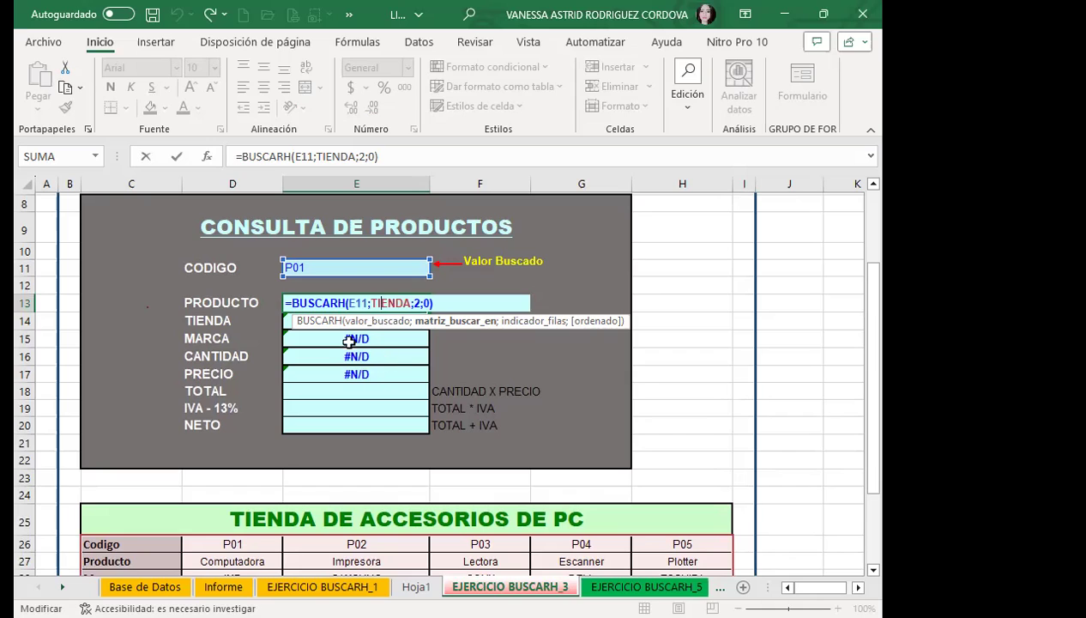
left_click(361, 302)
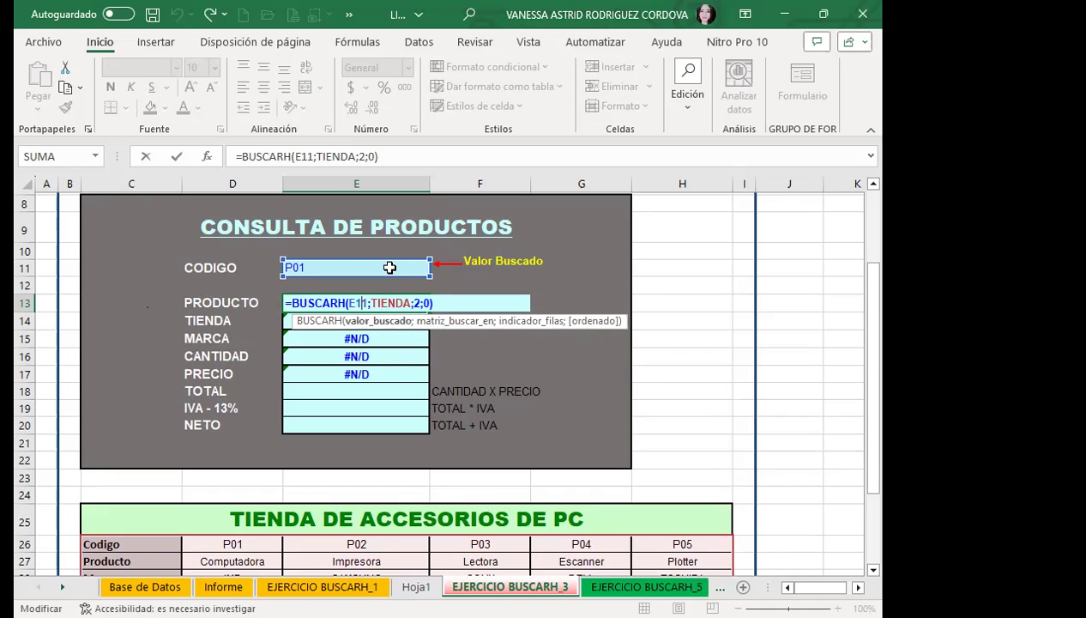
key("F4")
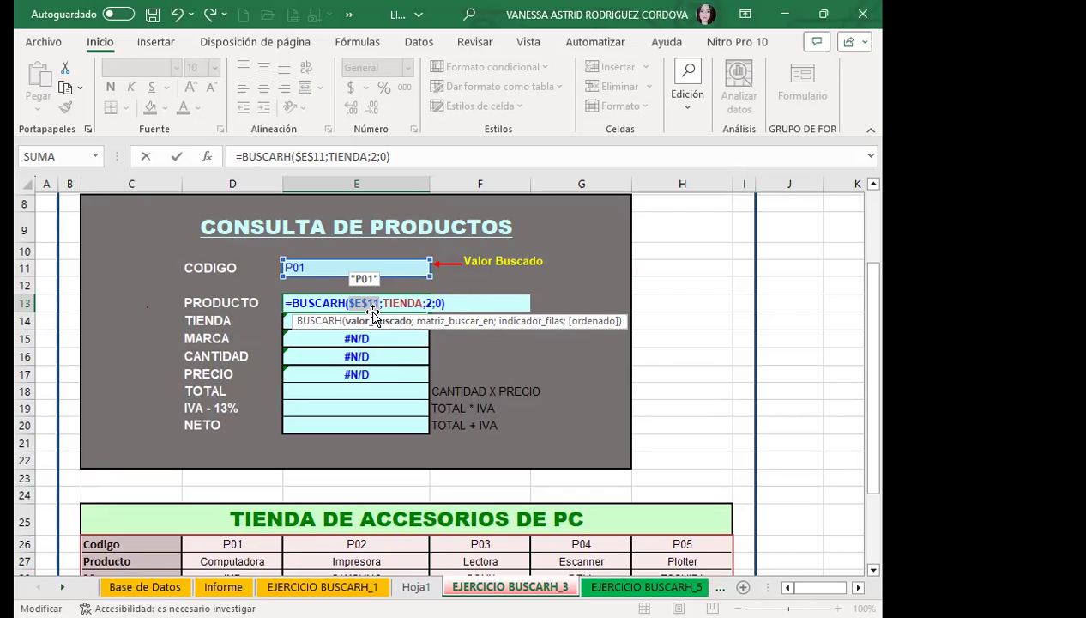
key("ctrl+Return")
Copy the corrected lookup down to E17 and start changing E14's row index.
left_click_drag(428, 312, 417, 375)
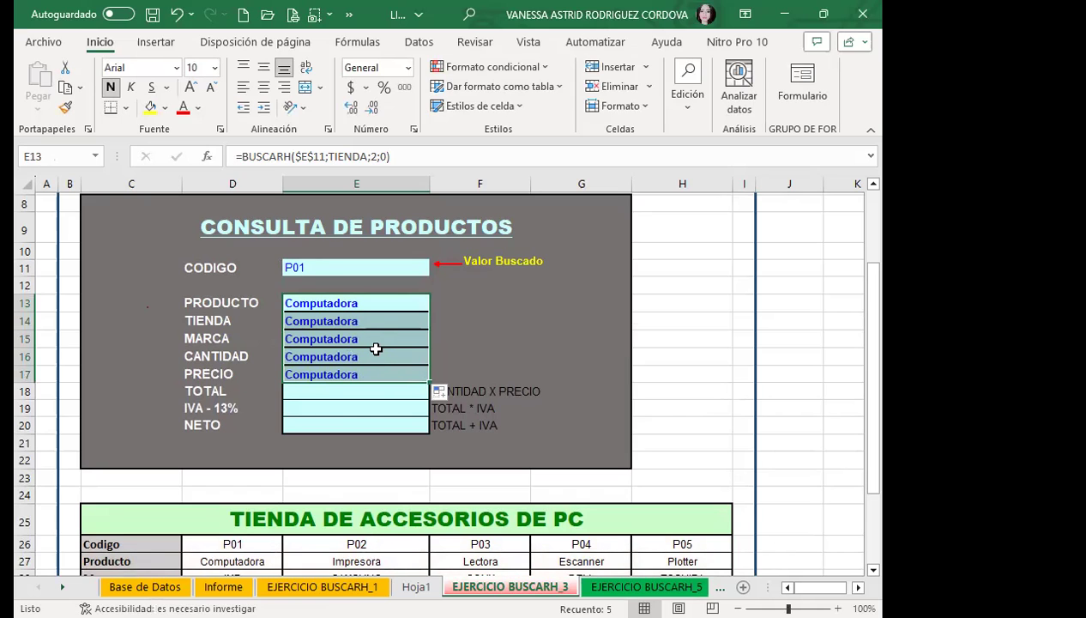
left_click(370, 319)
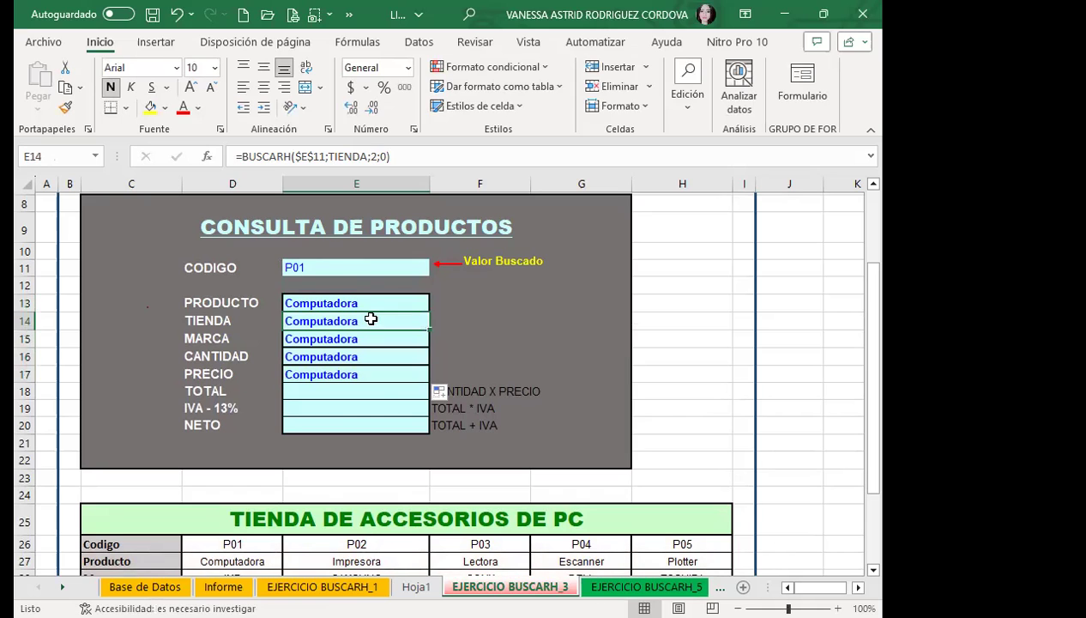
left_click(375, 156)
key("BackSpace")
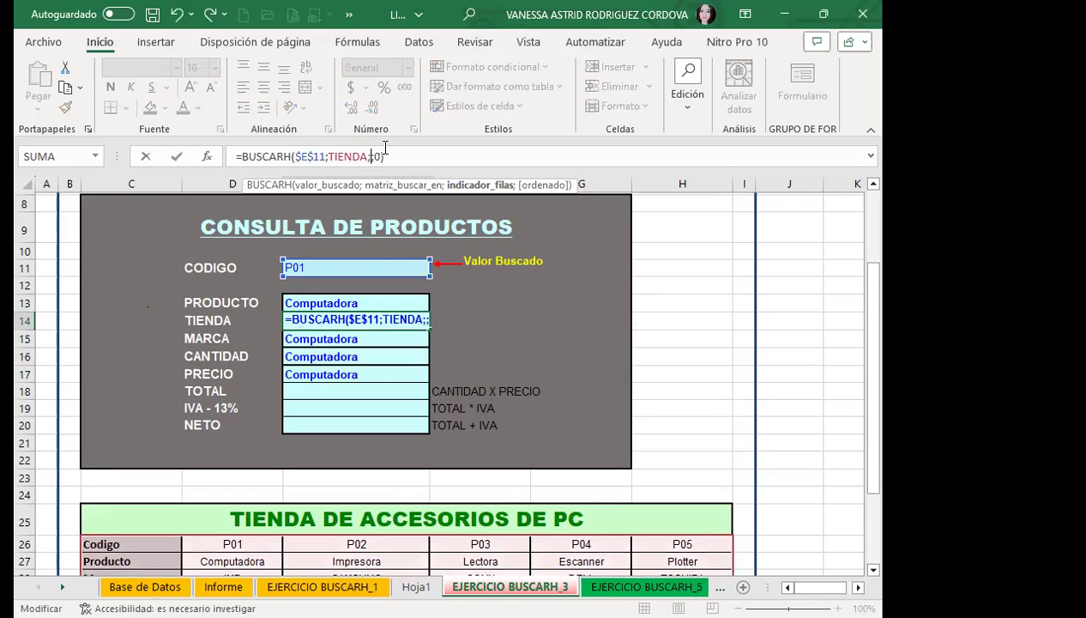
Set row index 4 in E14 (Cosapi) and 3 in E15 (IMB).
scroll(272, 454, "down", 2)
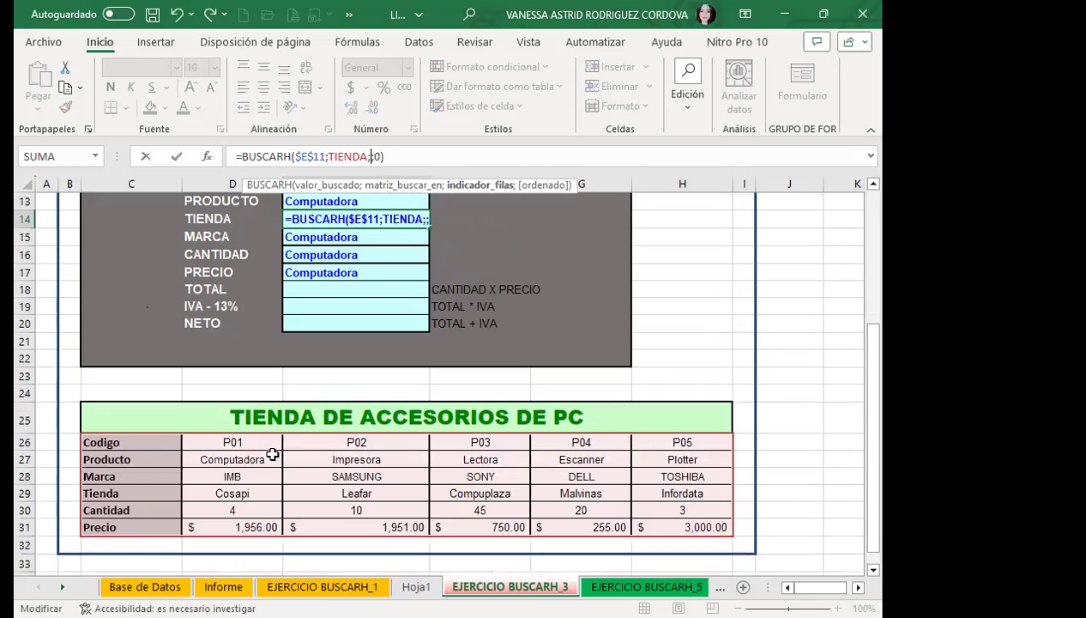
scroll(272, 455, "up", 1)
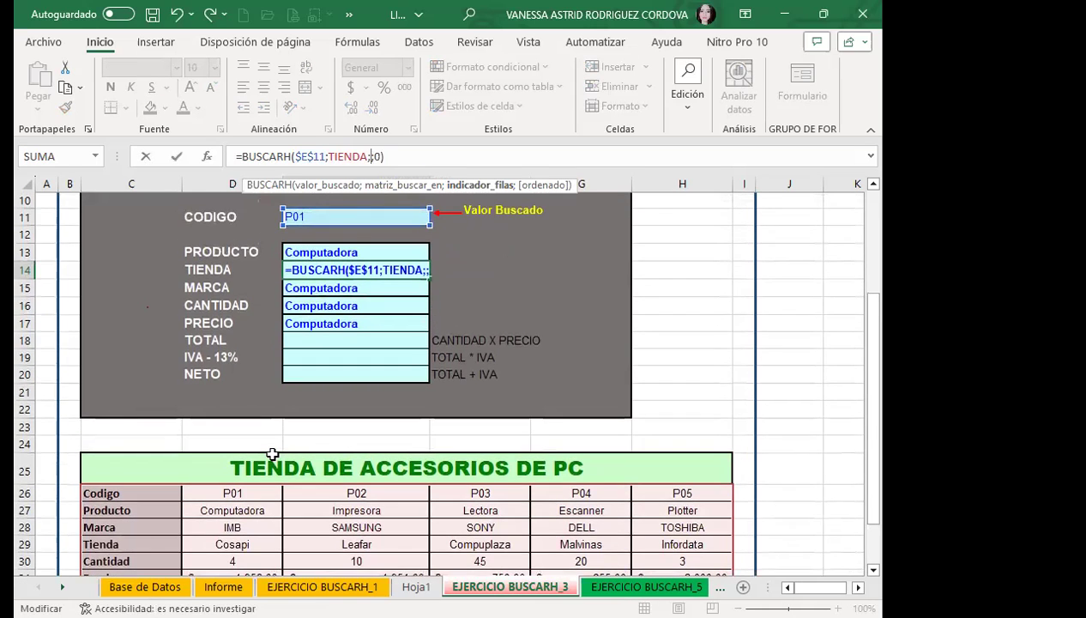
scroll(272, 454, "down", 1)
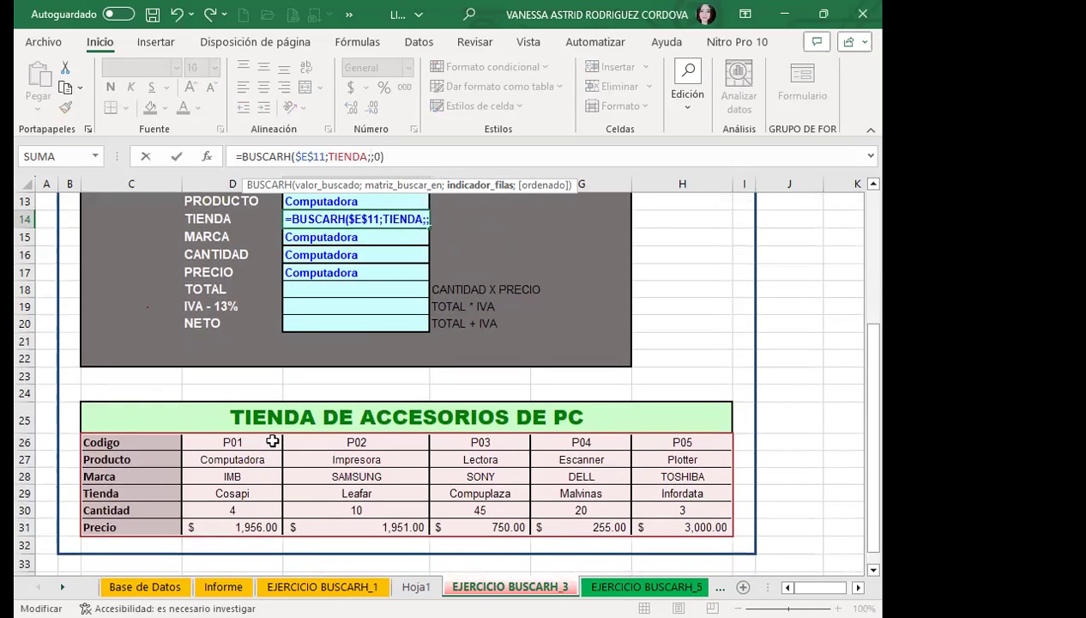
type("4")
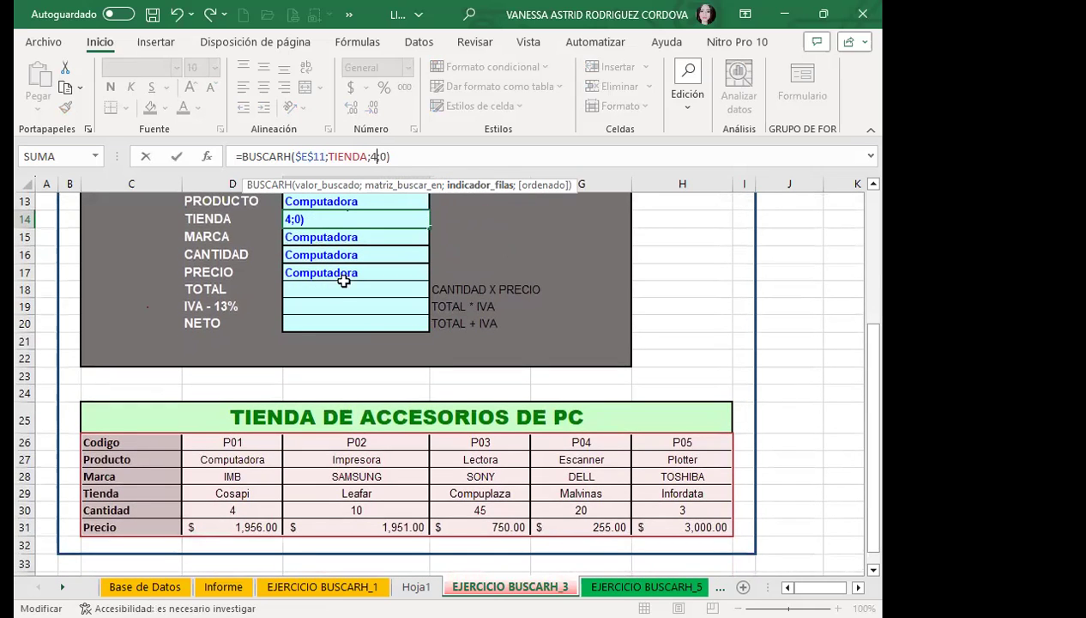
key("Return")
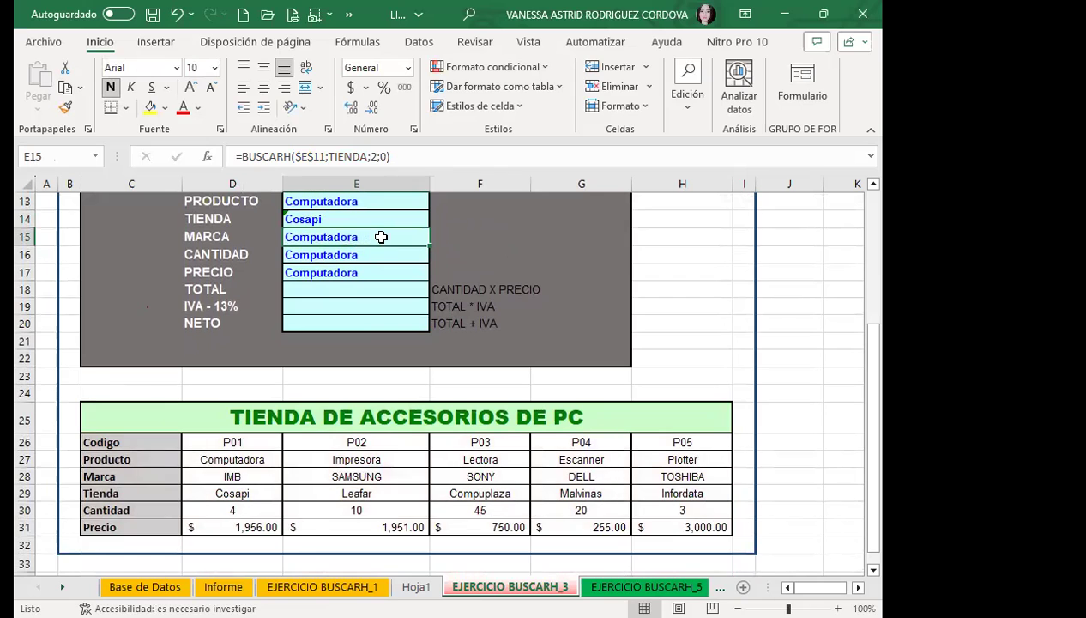
double_click(391, 238)
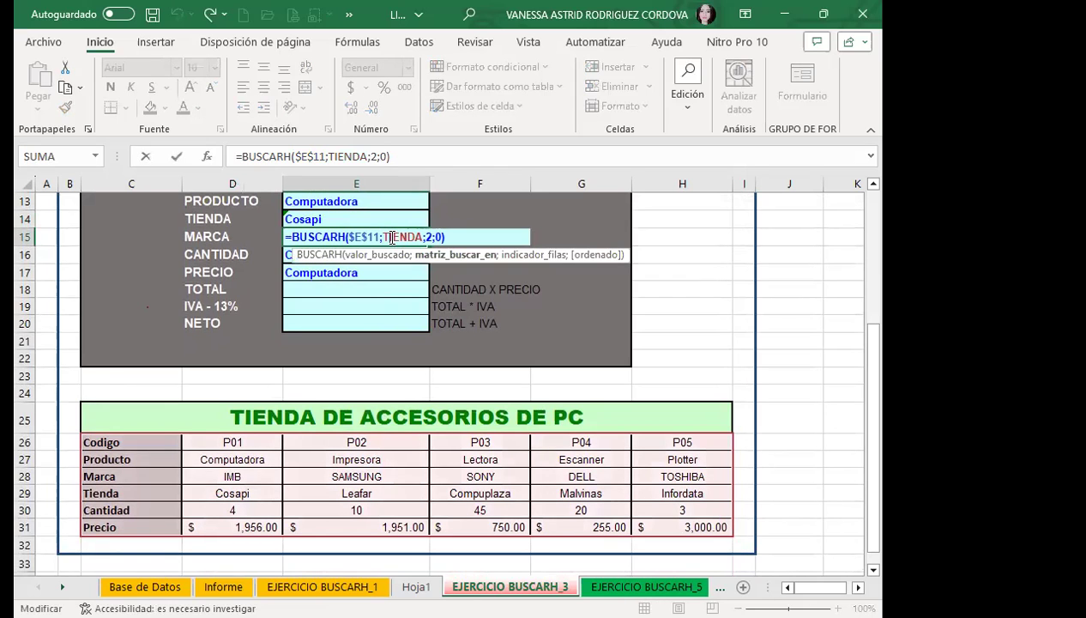
left_click(430, 237)
key("BackSpace")
type("3")
key("Return")
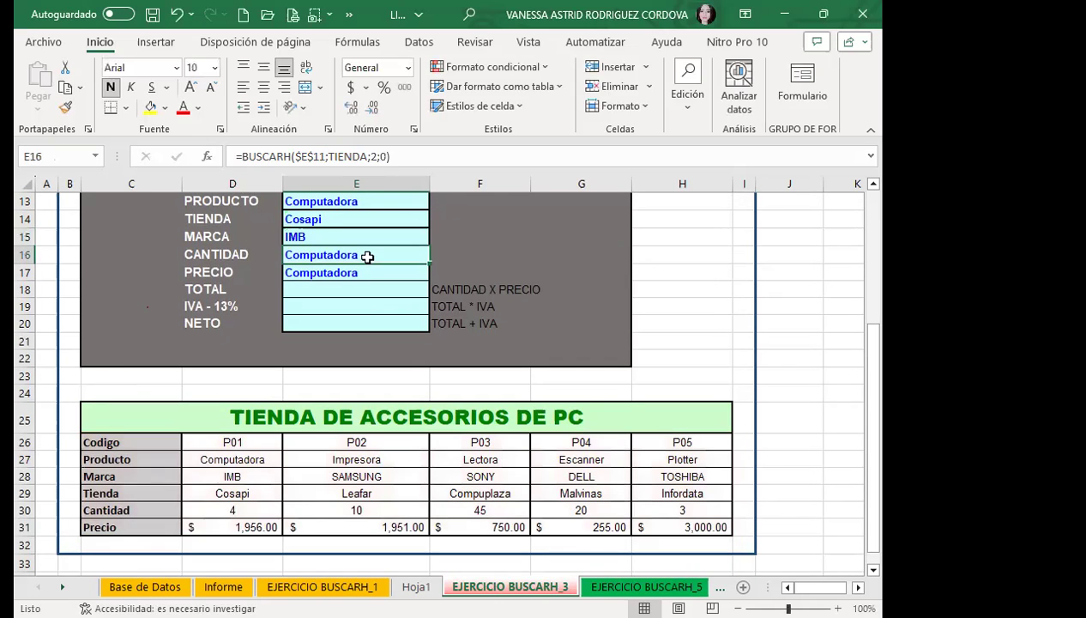
Set row index 5 in E16 (quantity 4) and 6 in E17 (price 1956).
double_click(367, 257)
left_click(434, 249)
key("BackSpace")
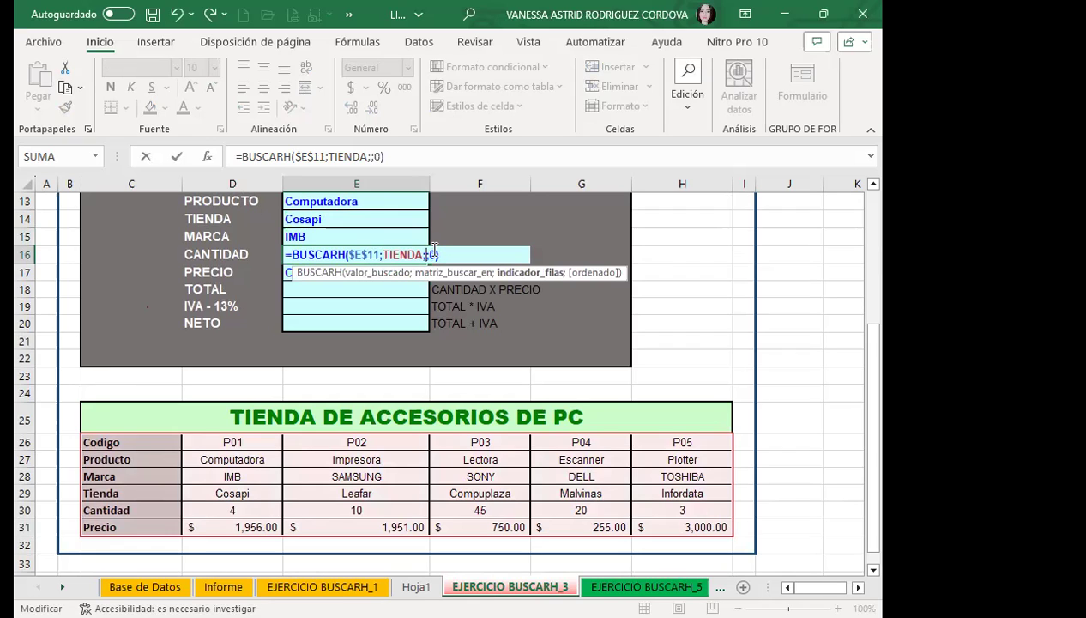
type("5")
key("Return")
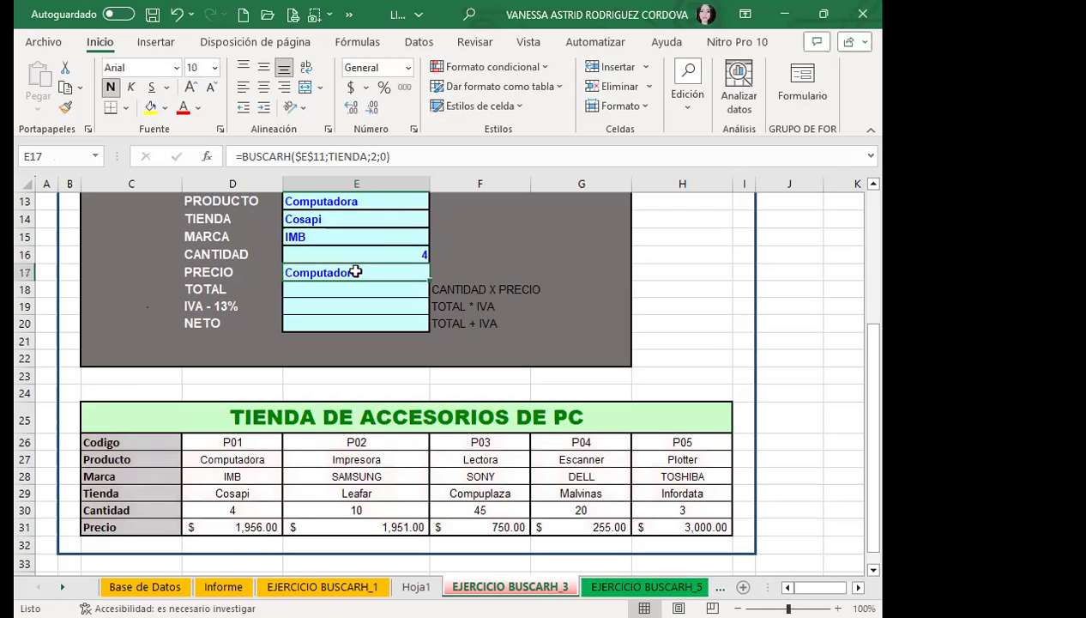
double_click(366, 269)
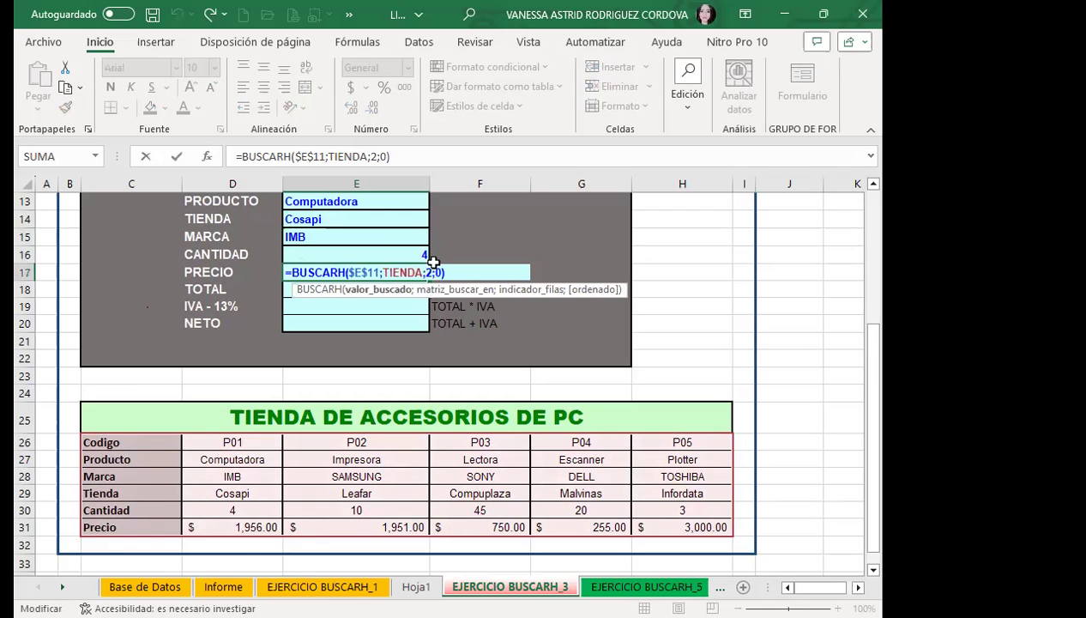
key("BackSpace")
type("6")
key("Return")
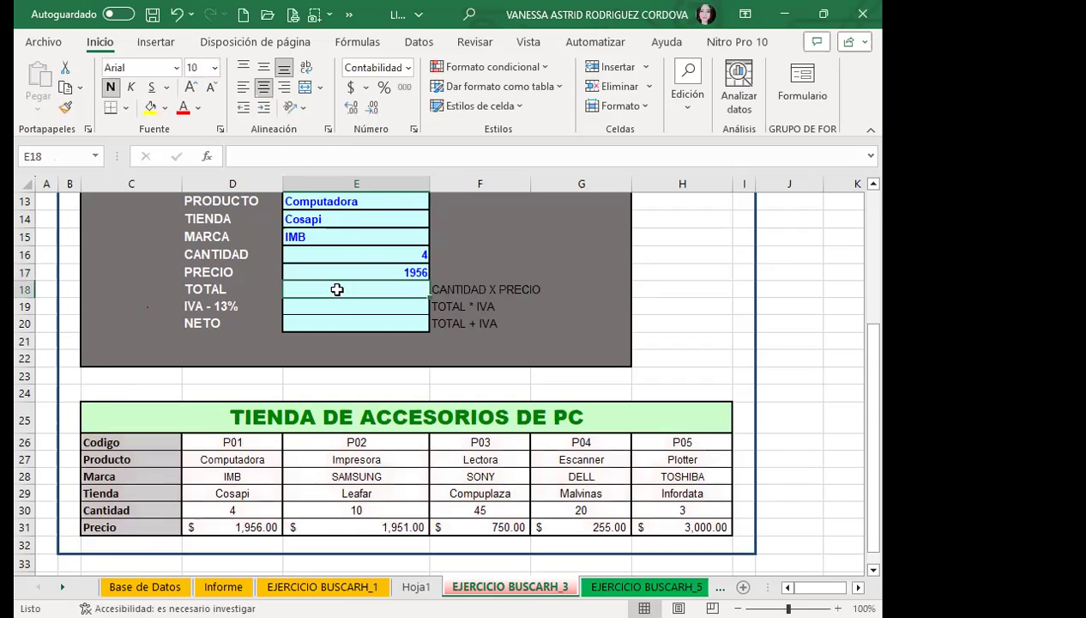
Format the PRECIO cell E17 as Accounting, showing $ 1,956.00.
scroll(333, 284, "up", 1)
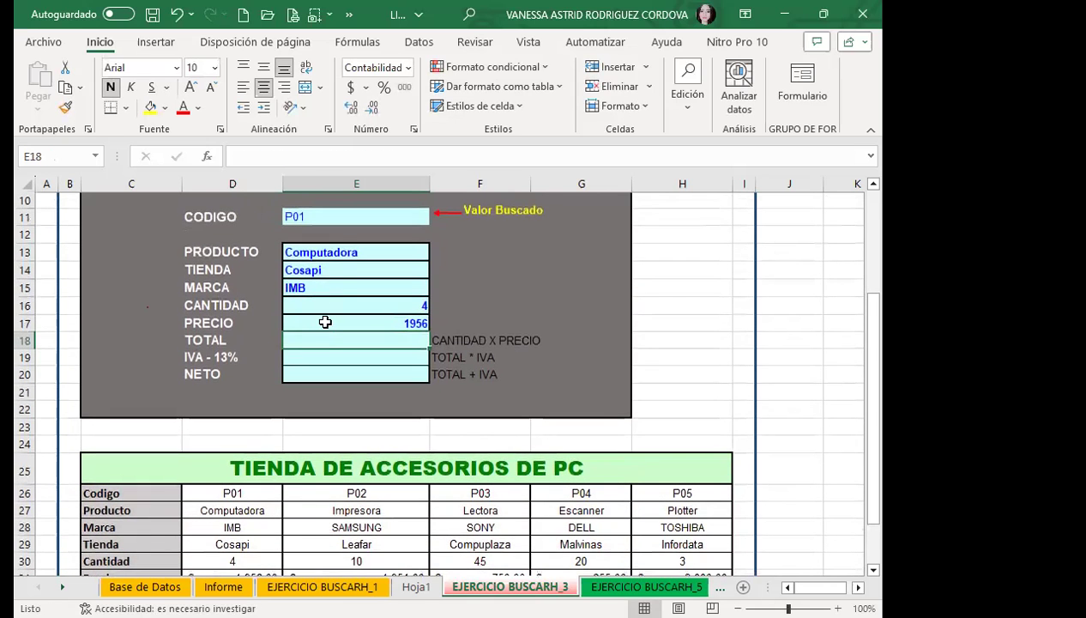
left_click(323, 321)
left_click(350, 88)
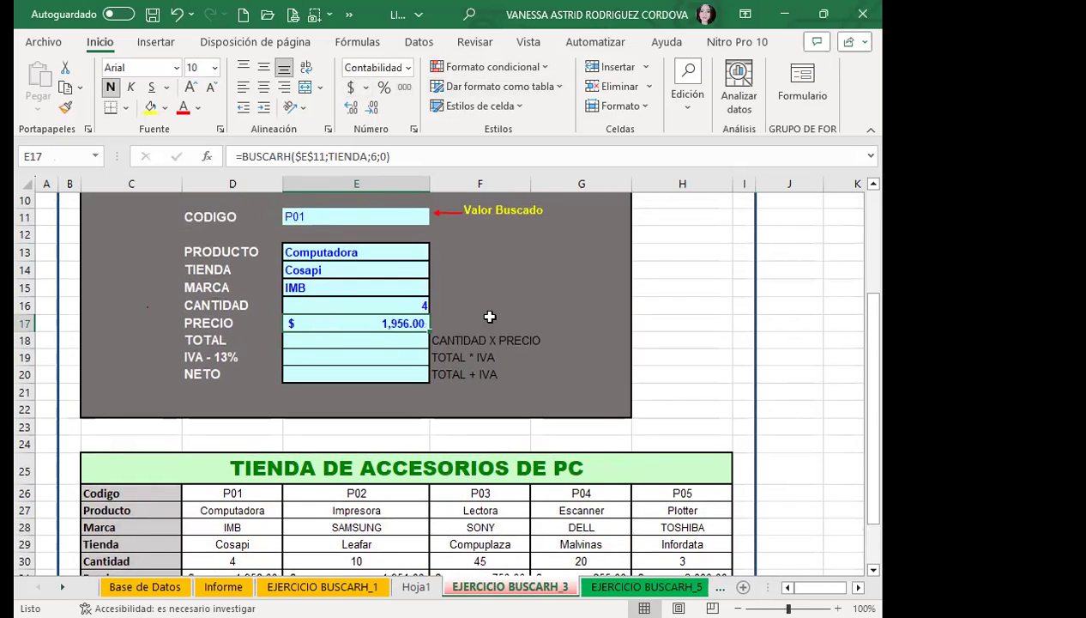
left_click(346, 252)
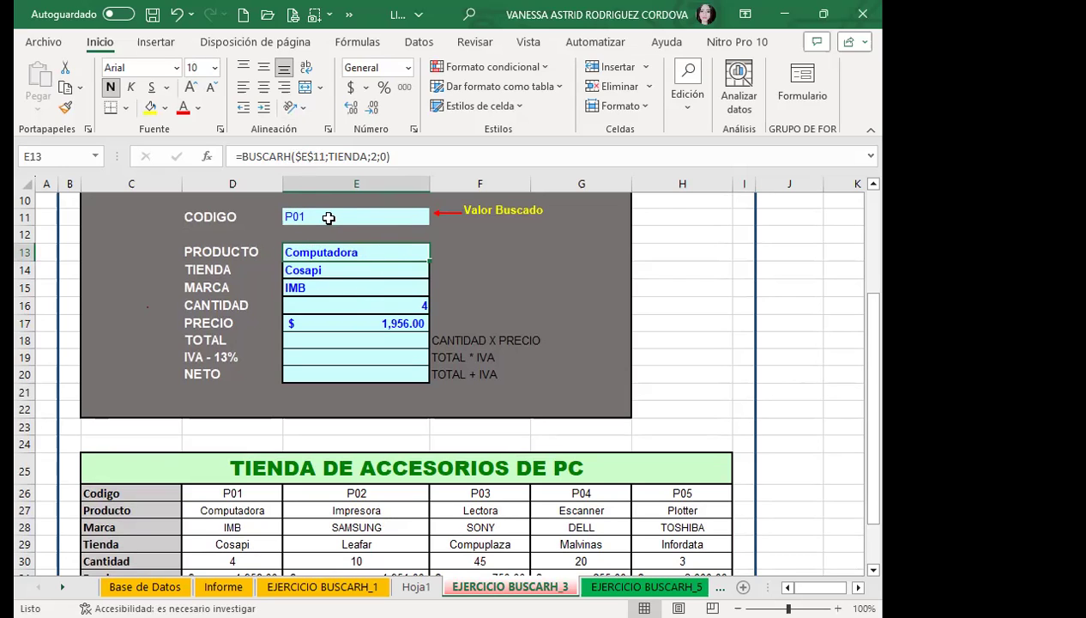
Pick code P04 from the E11 dropdown, then start a formula in the TOTAL cell E18.
left_click(328, 217)
left_click(436, 217)
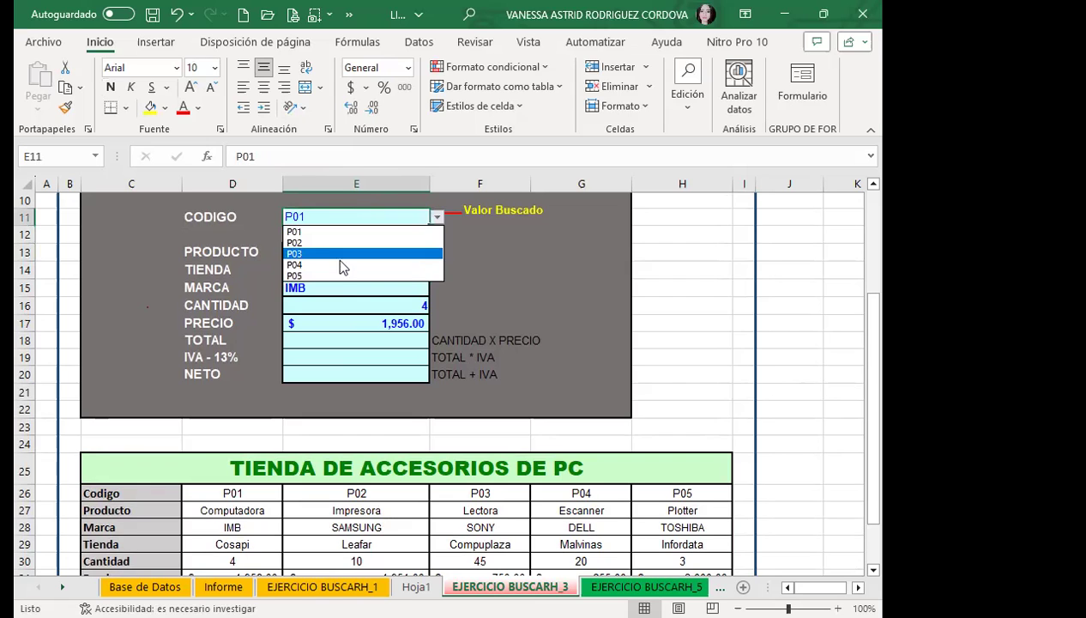
left_click(340, 265)
left_click(334, 336)
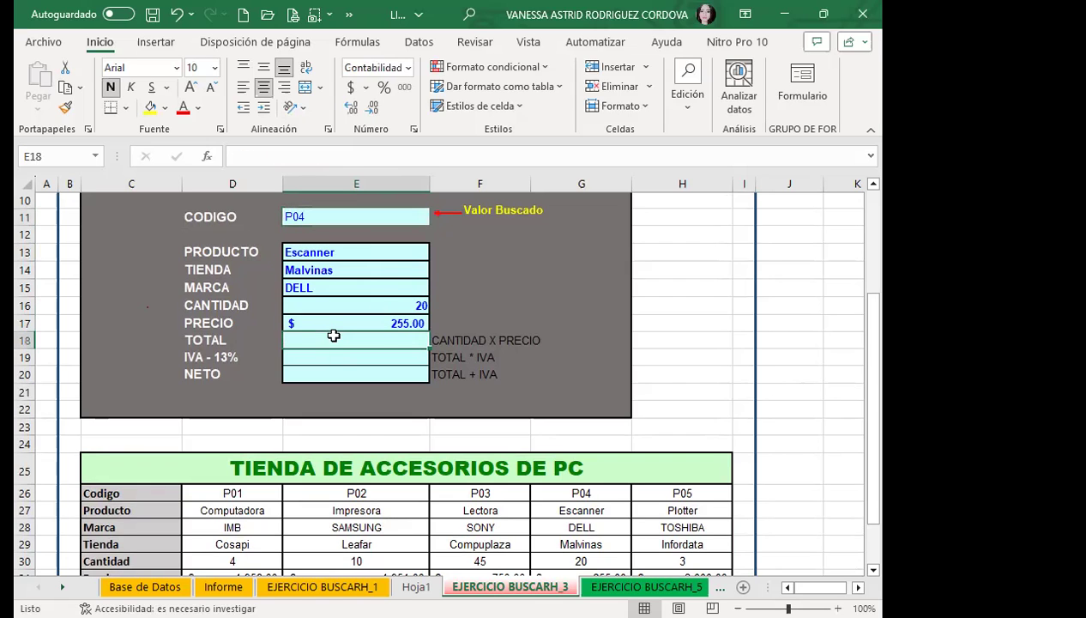
type("=")
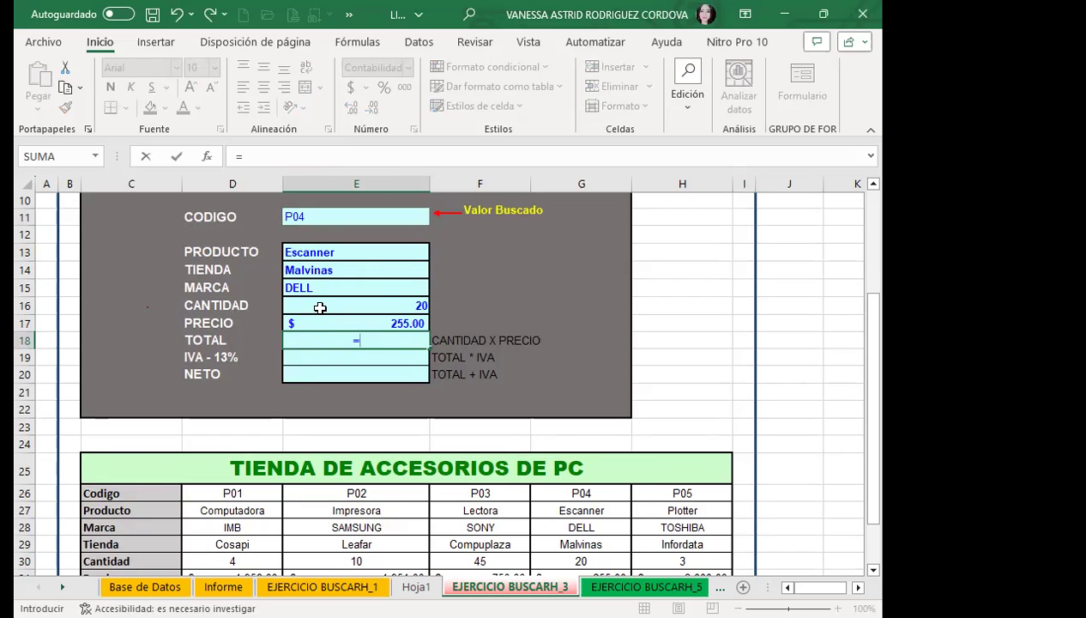
Enter TOTAL =E16*E17 and IVA =E18*13%, giving $5,100.00 and $663.00.
left_click(319, 306)
type("*")
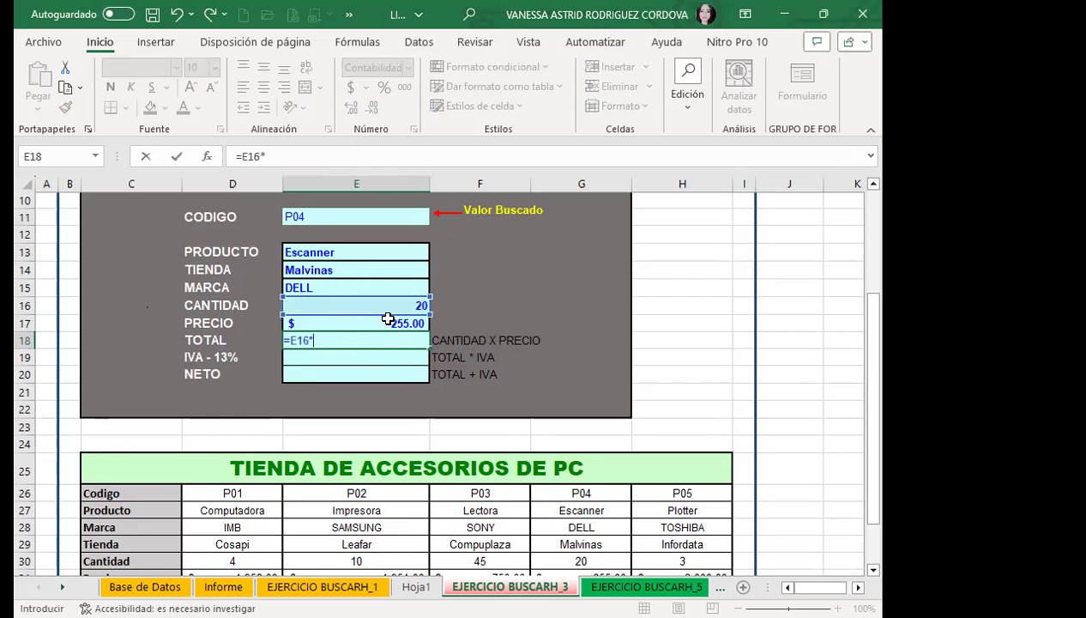
left_click(385, 321)
key("Return")
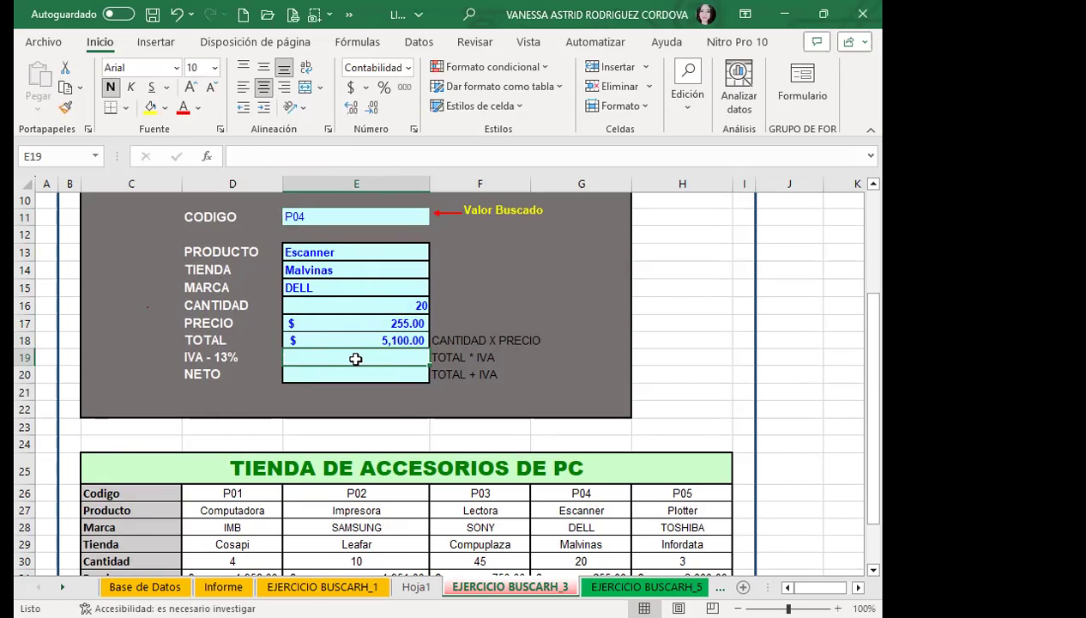
type("=")
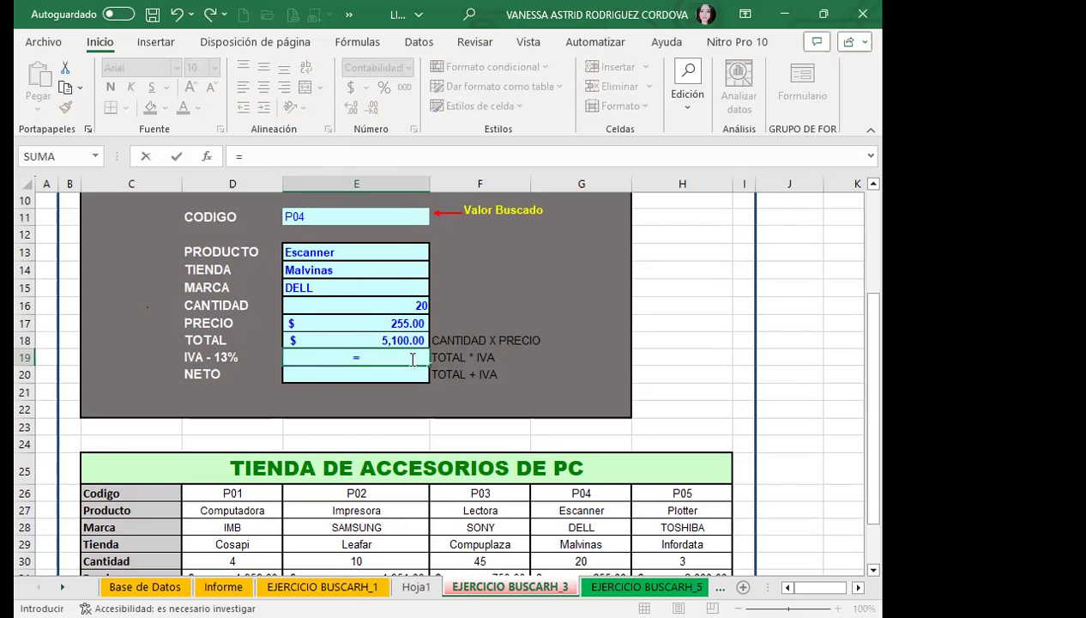
left_click(340, 338)
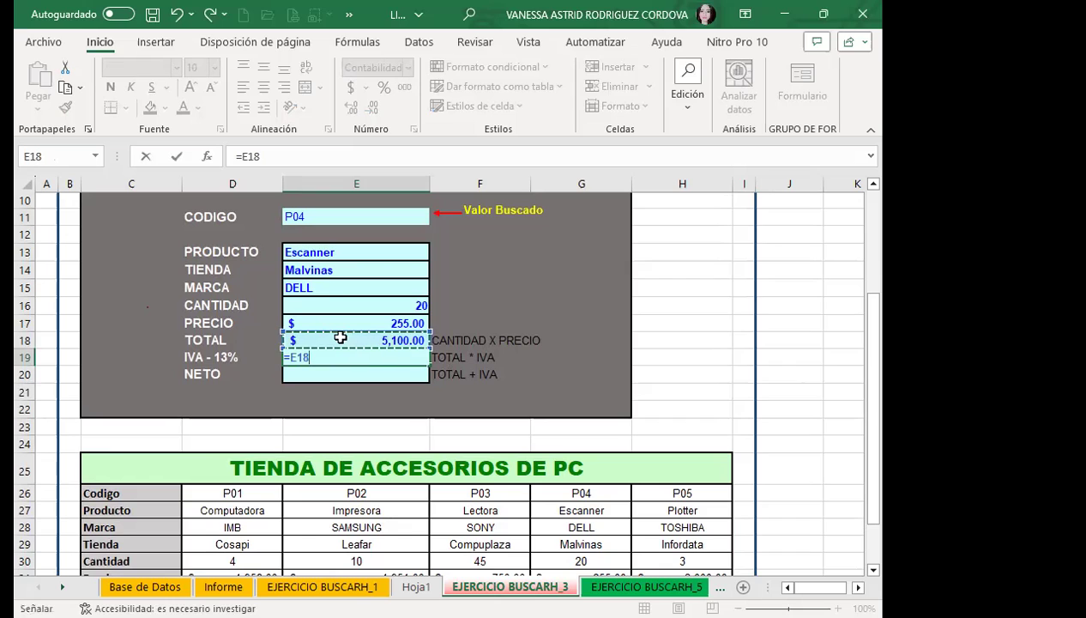
type("*1")
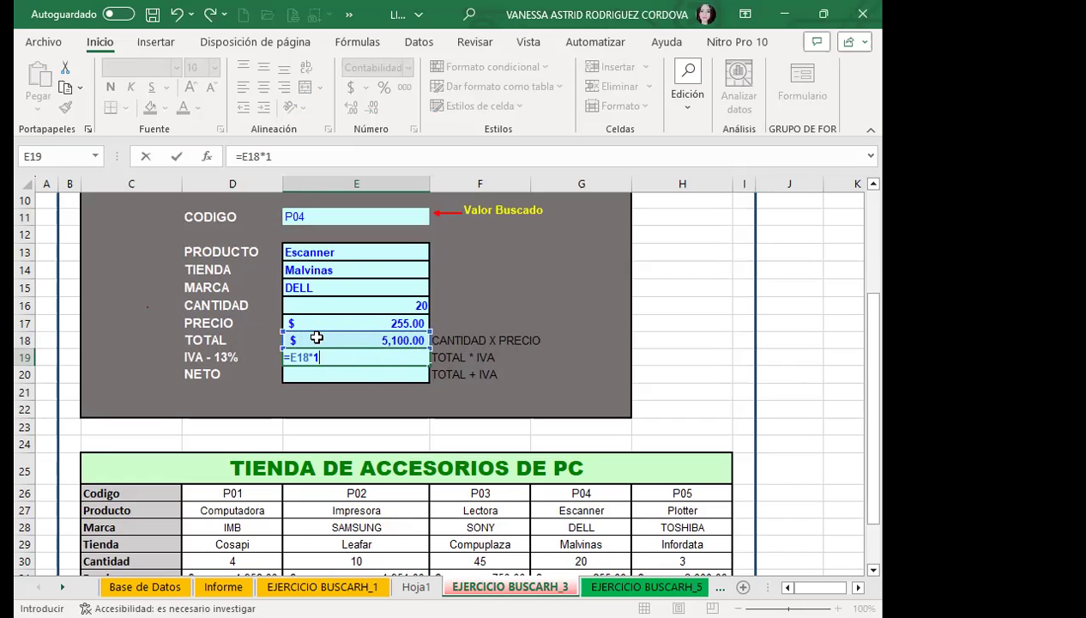
type("3%")
key("Return")
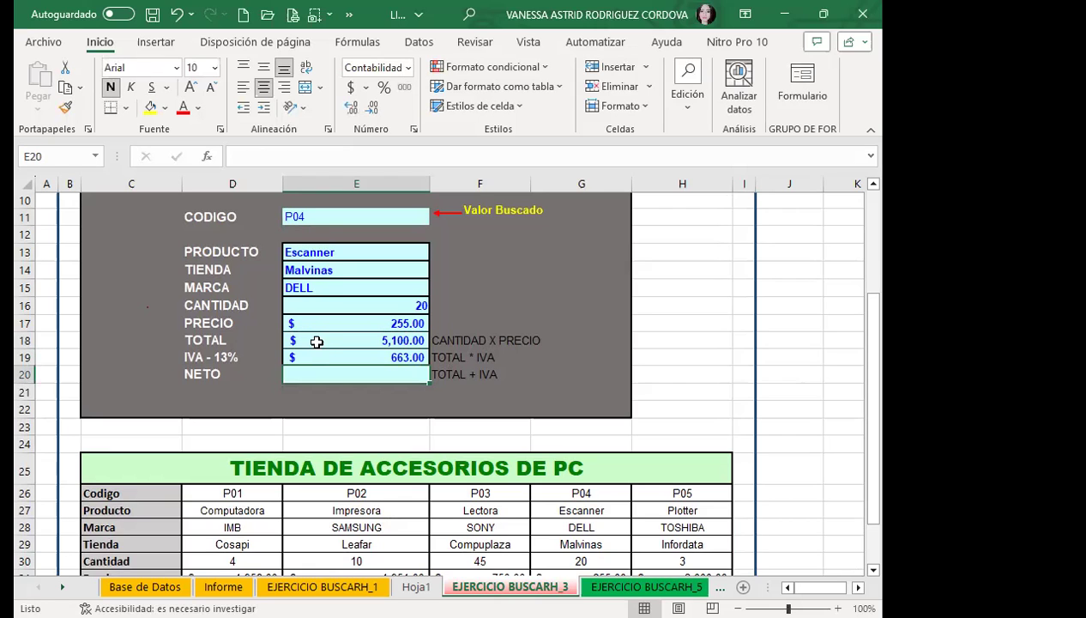
Enter NETO as =E18+E19, giving $5,763.00, and check the result.
type("=")
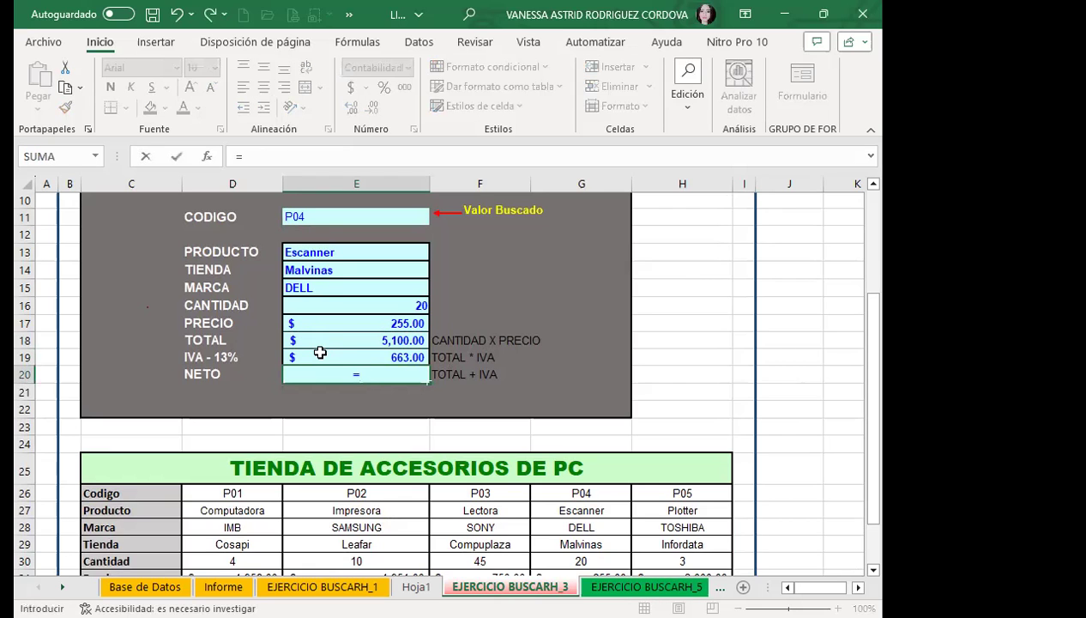
left_click(377, 342)
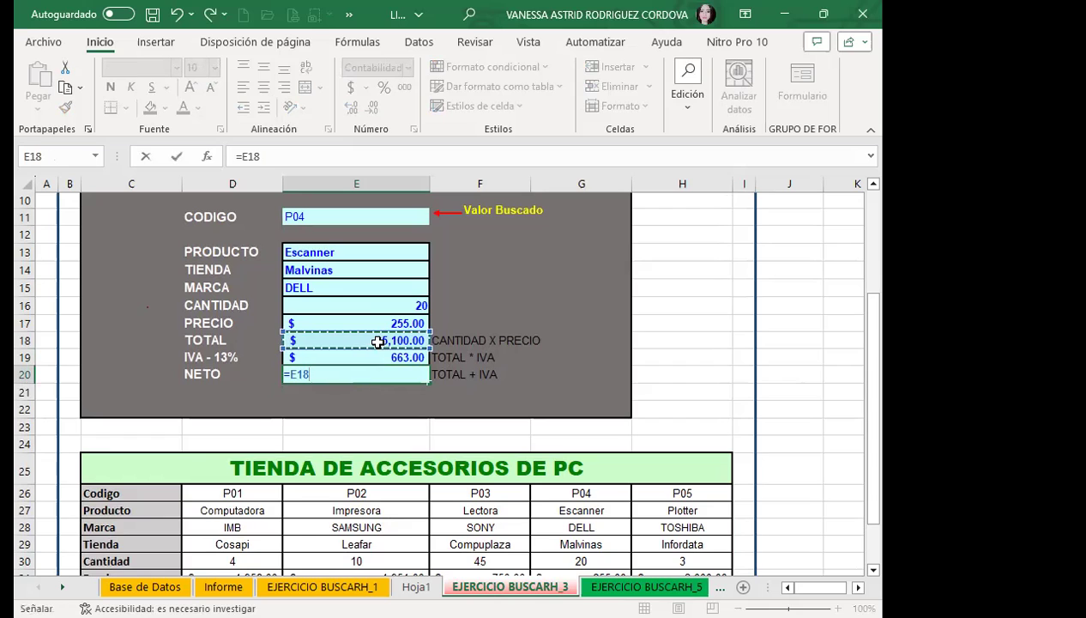
type("+")
left_click(347, 357)
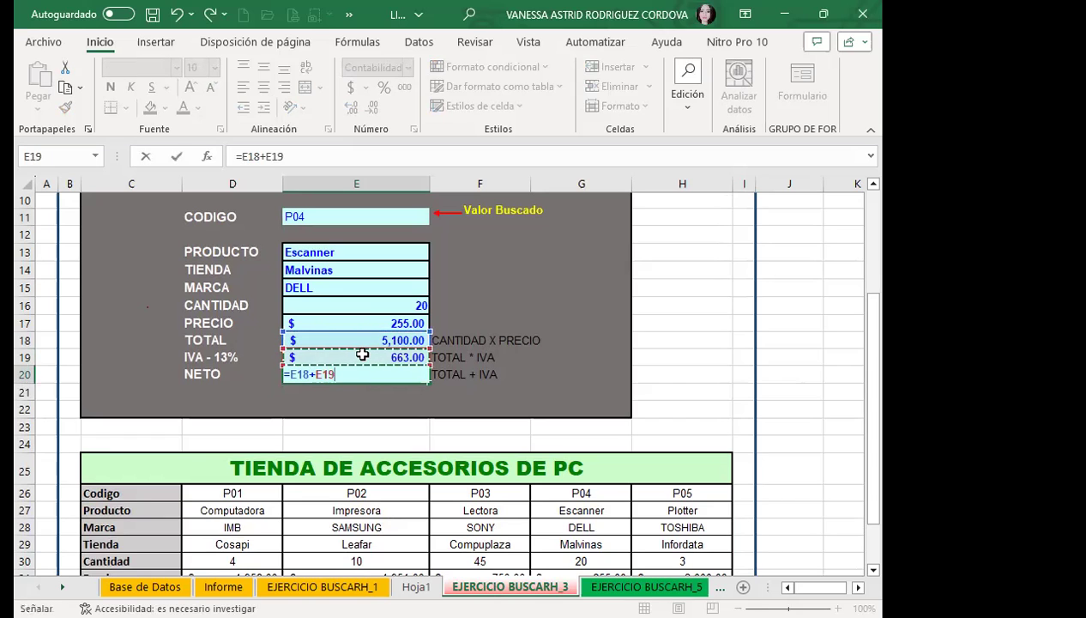
key("Return")
left_click(336, 369)
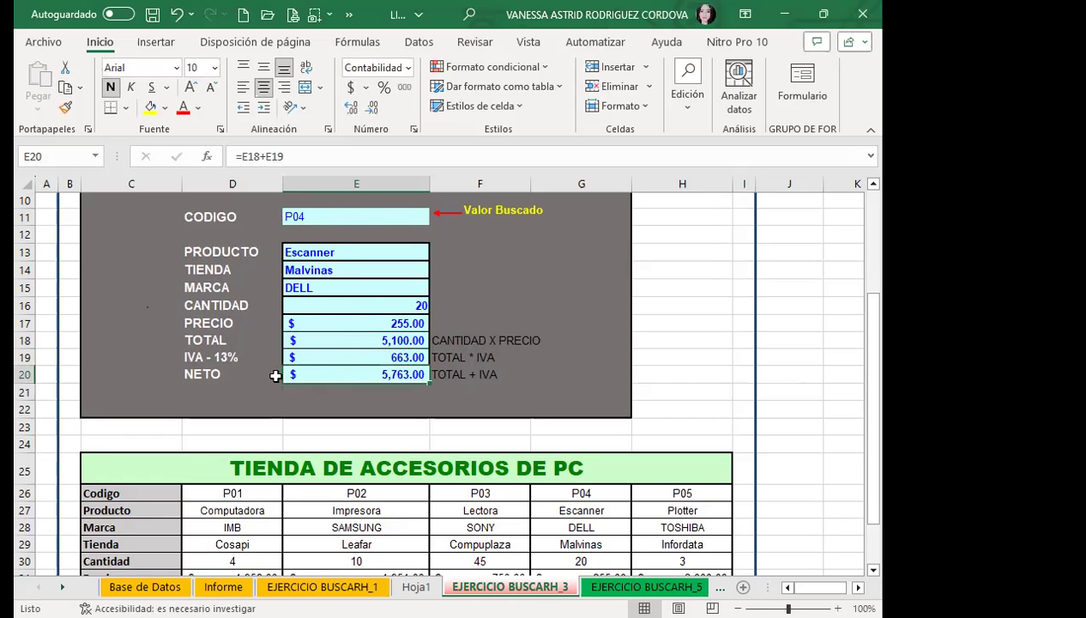
left_click(408, 215)
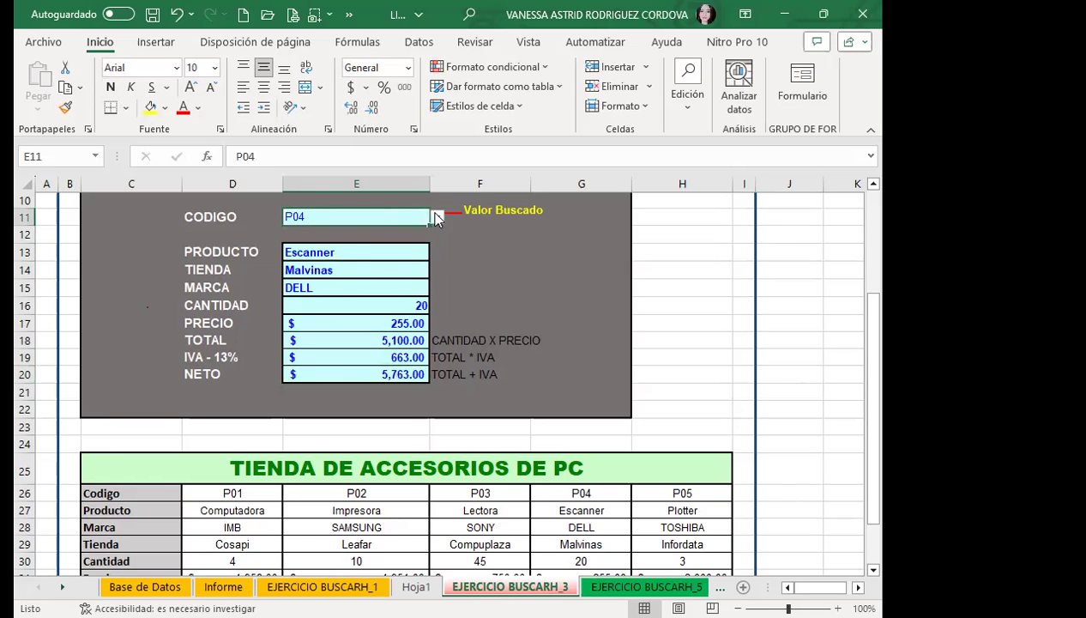
Test codes P03, P05, then P01 (NETO $8,841.12), and review the MARCA and PRODUCTO formulas.
left_click(436, 216)
left_click(316, 254)
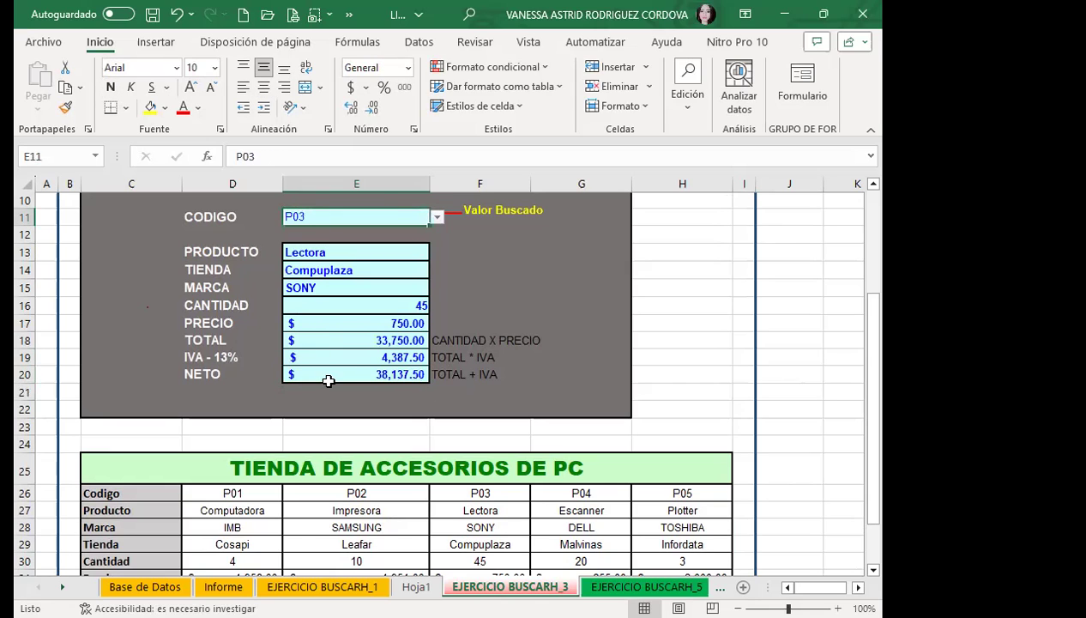
left_click(437, 216)
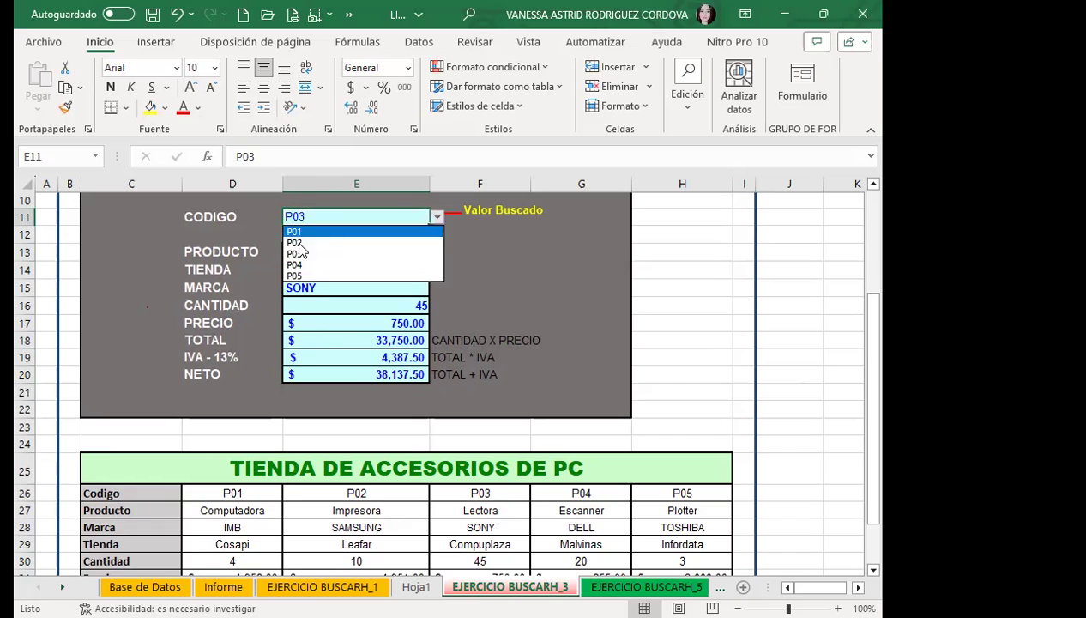
left_click(290, 276)
left_click(437, 216)
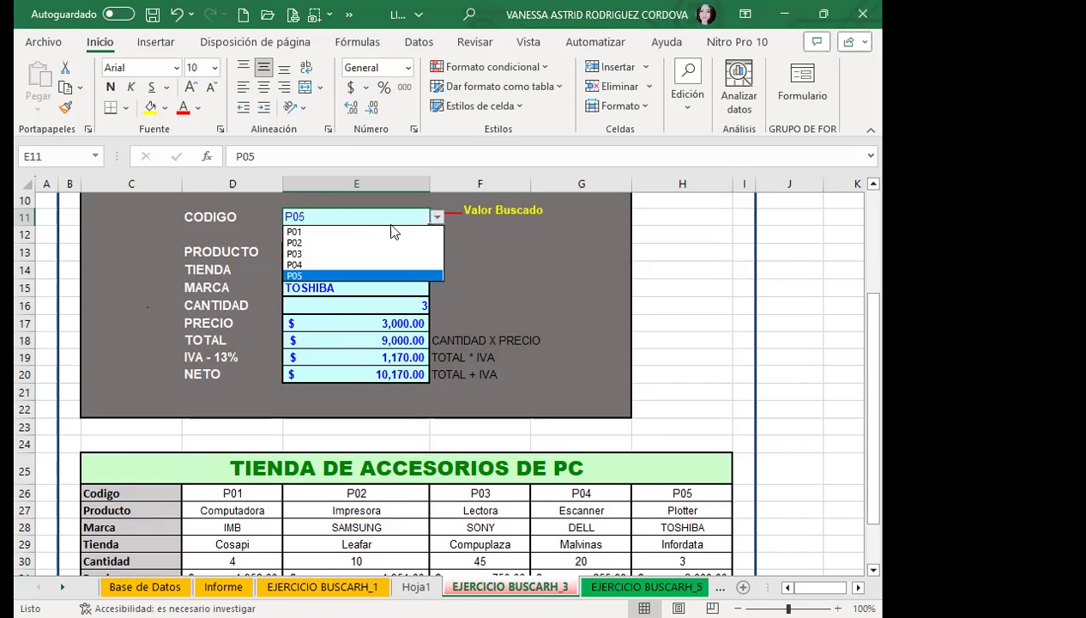
left_click(319, 234)
left_click(329, 375)
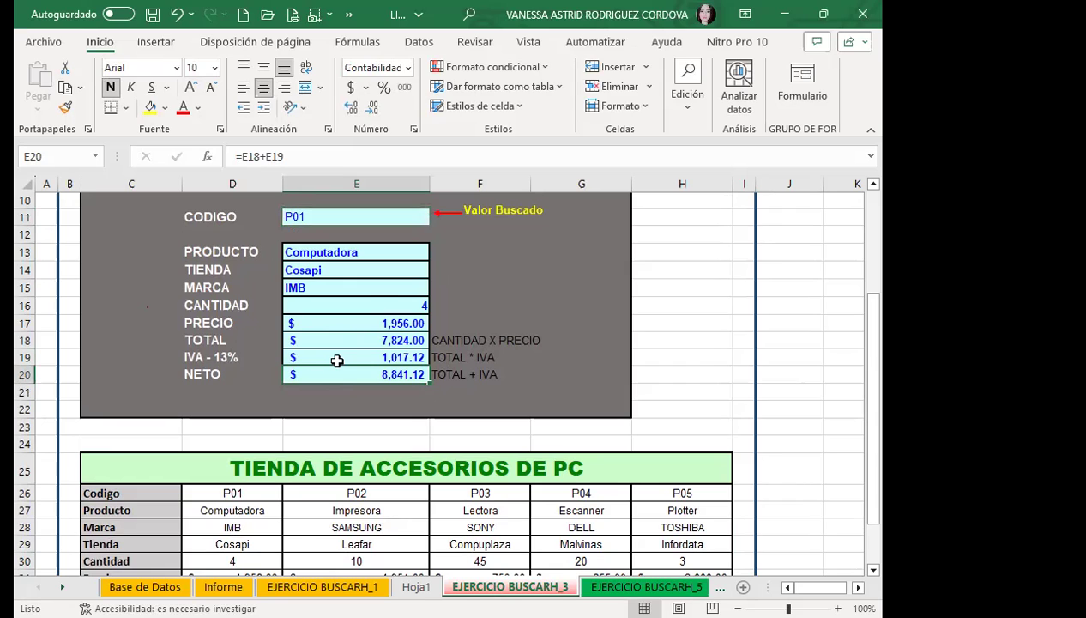
left_click(361, 289)
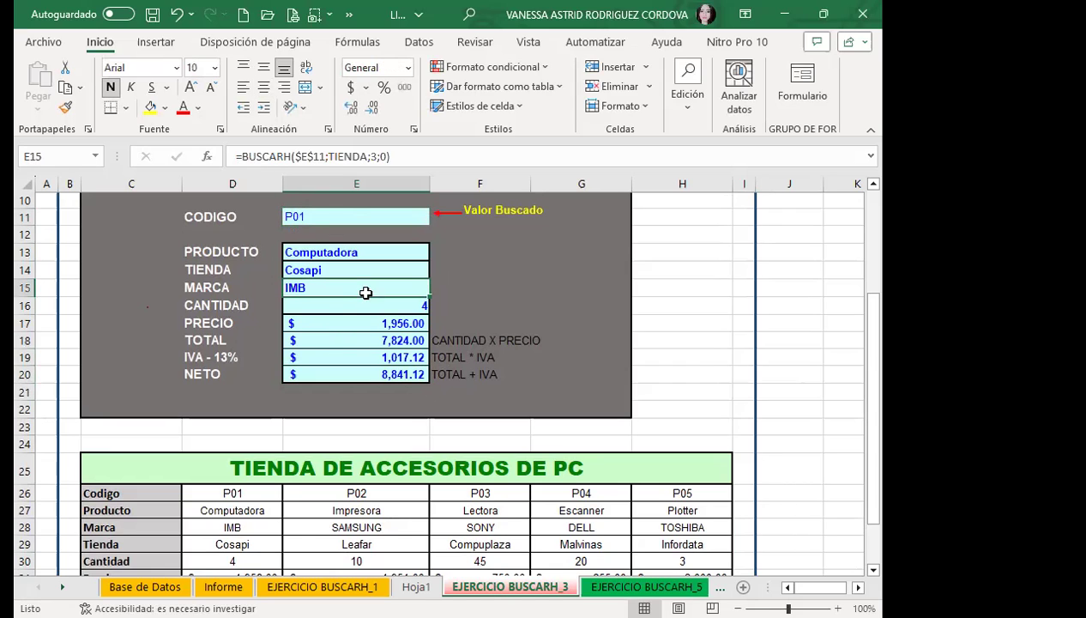
left_click(355, 252)
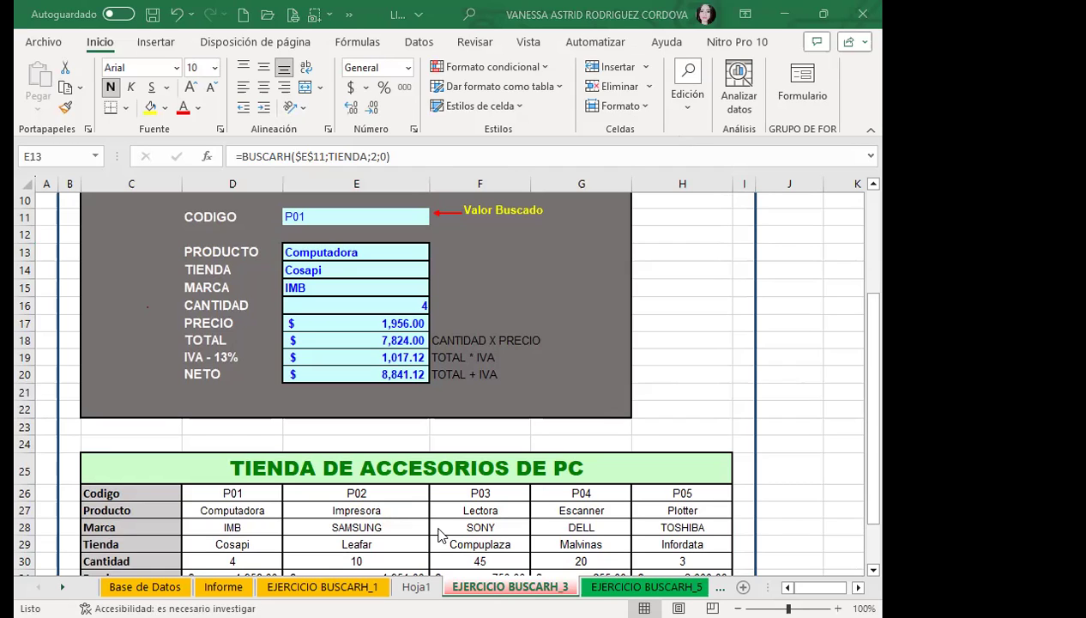
In Firefox, open the course page Foro de discusión y preguntas clase #8.
key("alt+Tab")
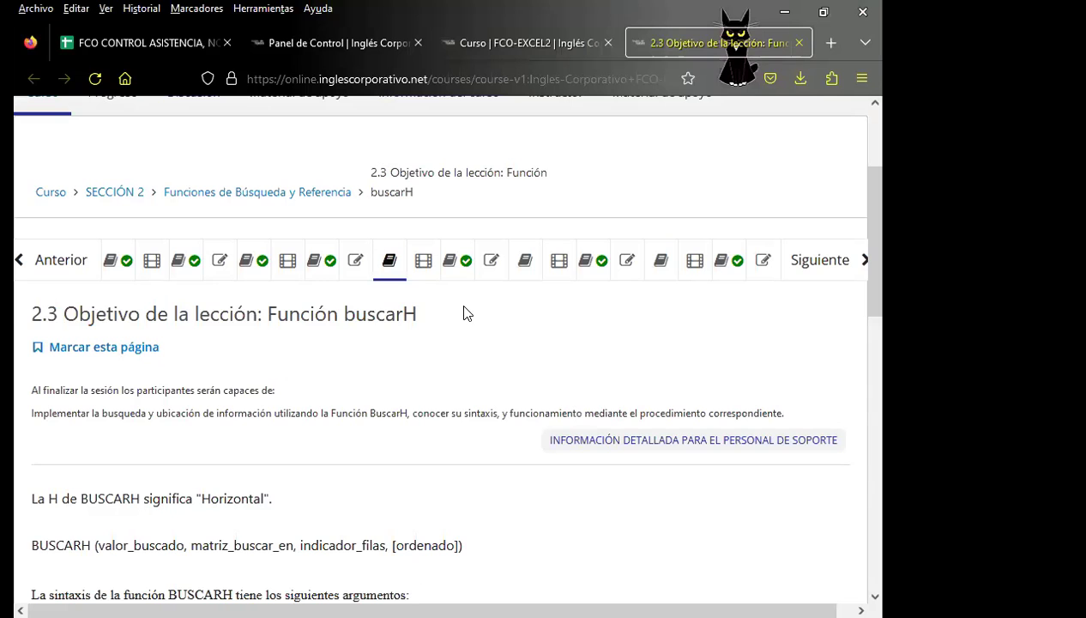
left_click(451, 262)
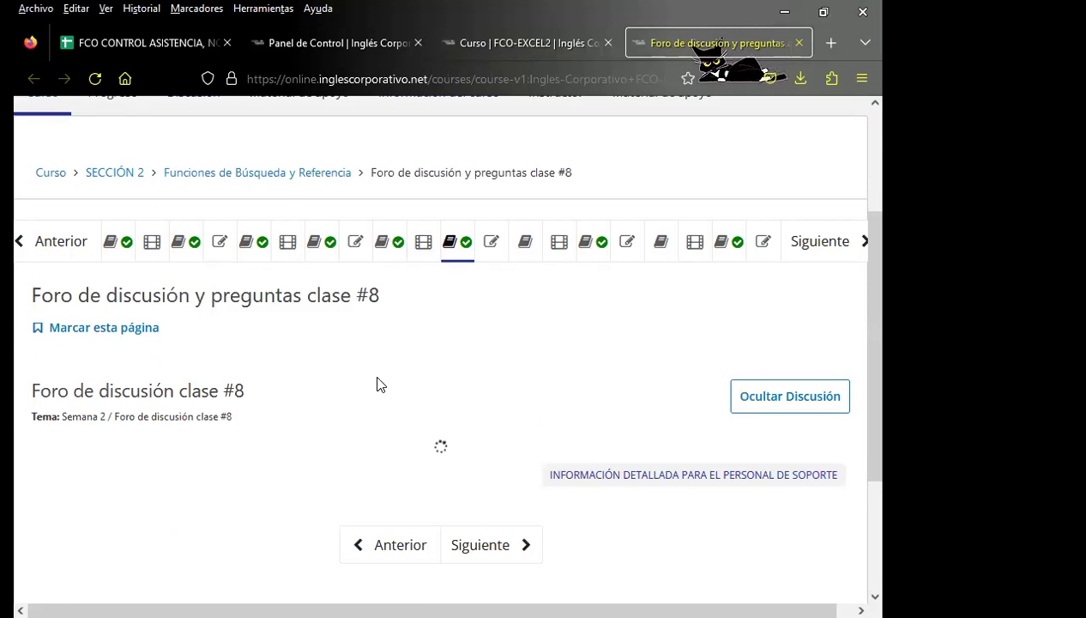
scroll(566, 386, "down", 2)
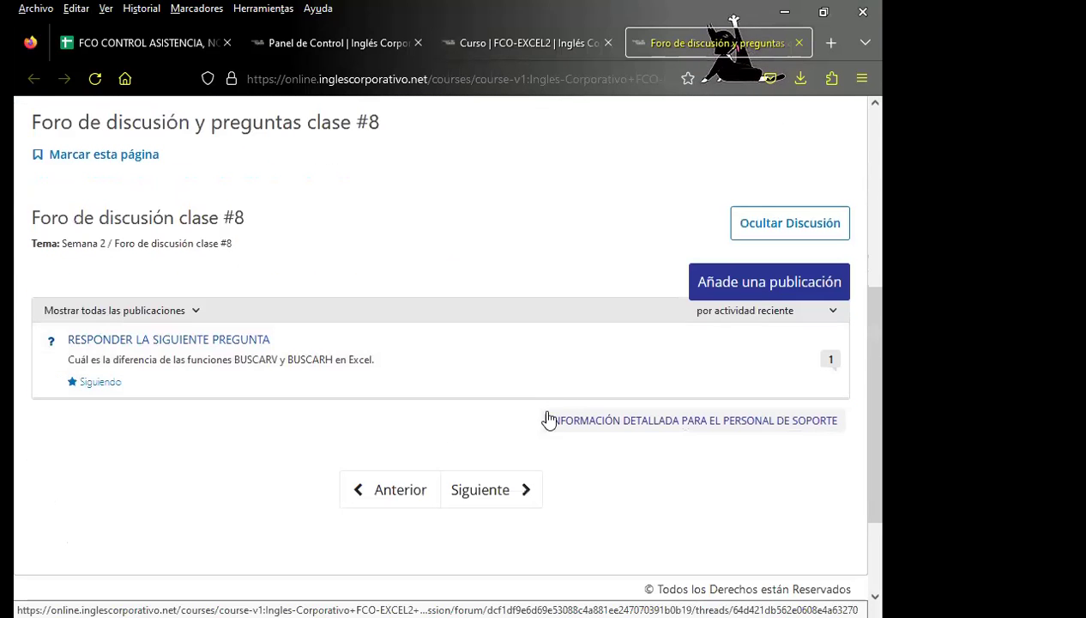